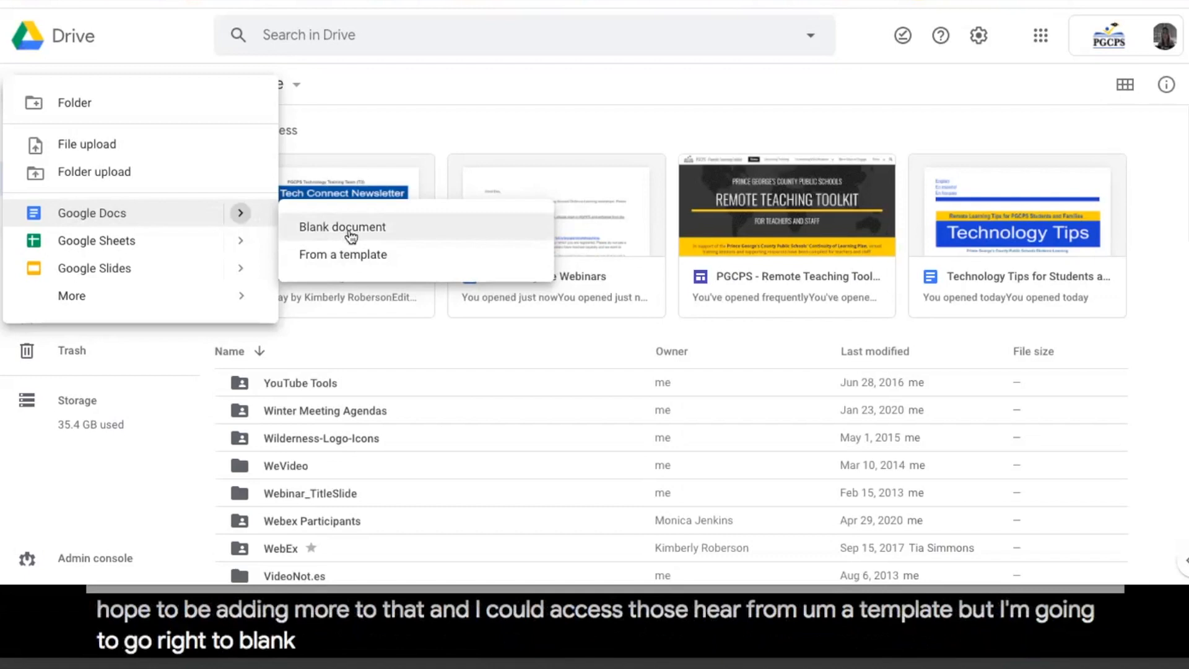
Step: Create a blank Google Docs document and name it "SCI - What Plants Need - L1"
{"action": "left_click", "coordinate": [351, 236]}
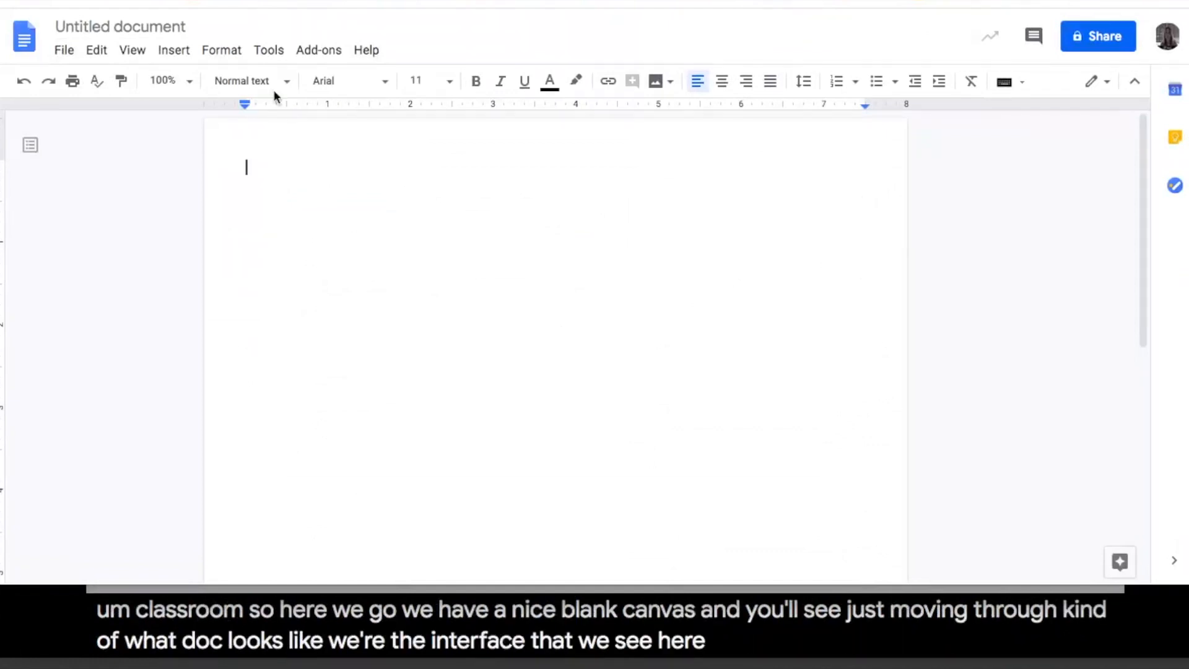
{"action": "left_click", "coordinate": [108, 24]}
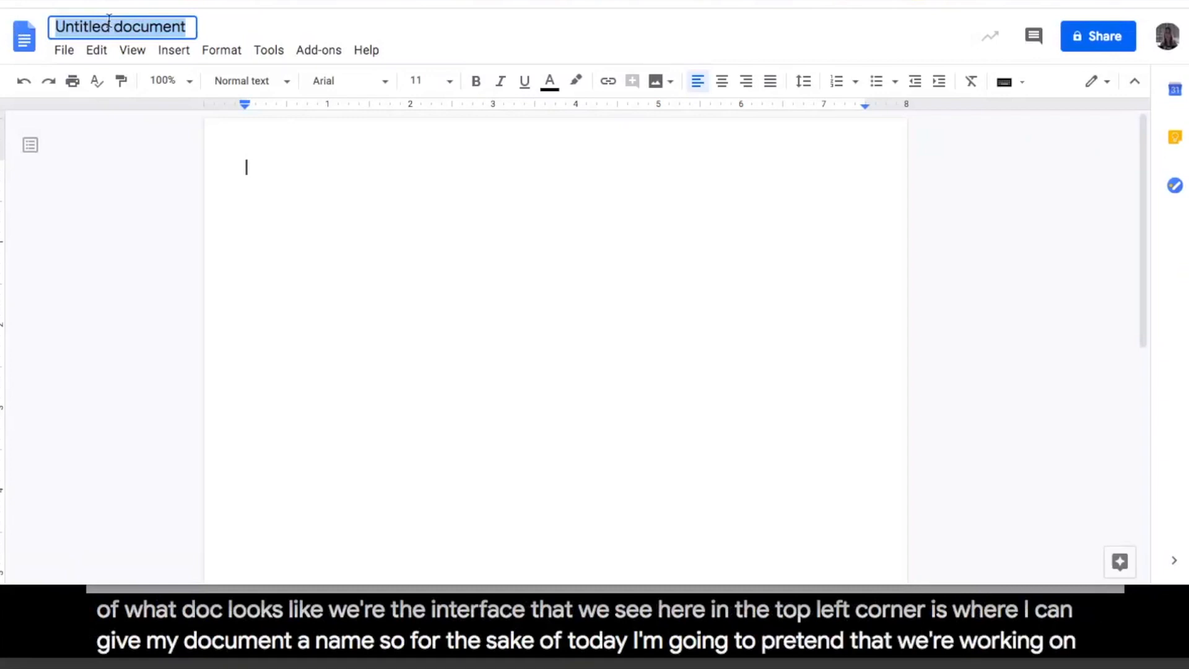
{"action": "type", "text": "What p"}
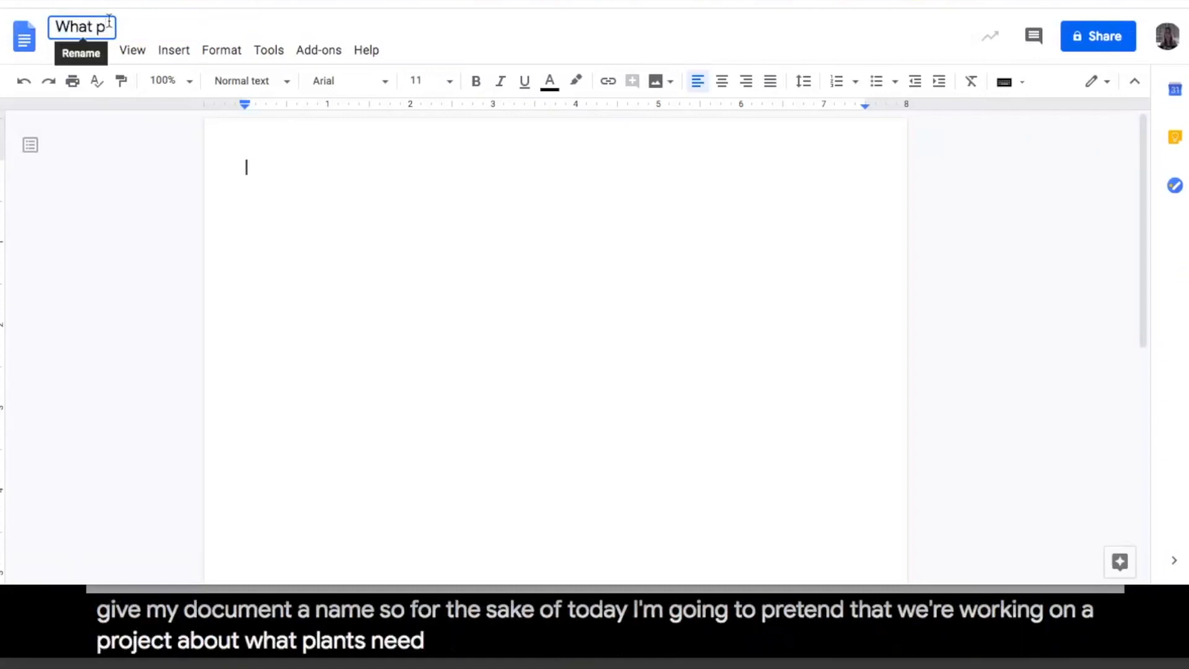
{"action": "type", "text": "lant"}
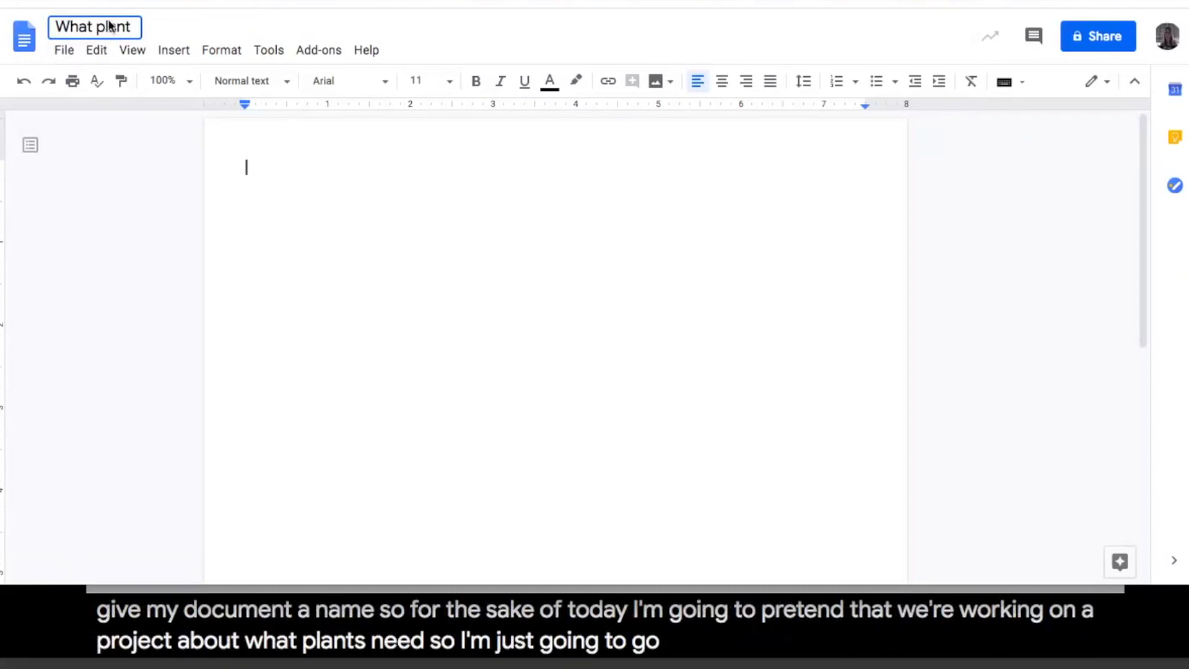
{"action": "type", "text": "SCI"}
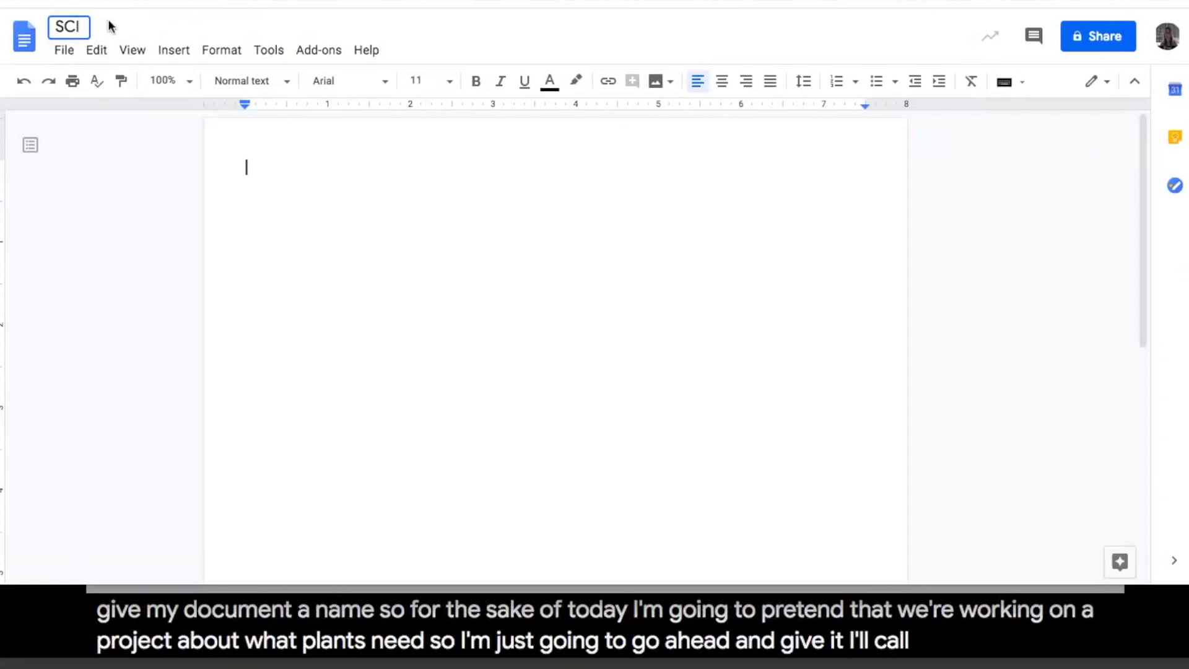
{"action": "type", "text": " - What Plants"}
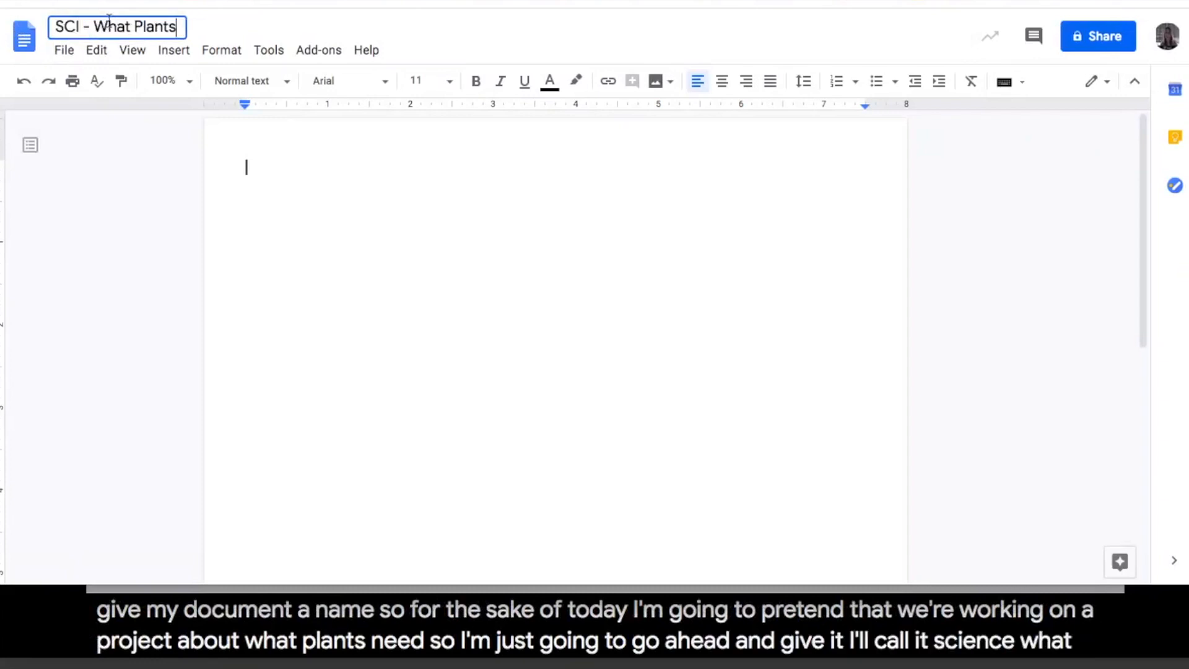
{"action": "type", "text": " Need "}
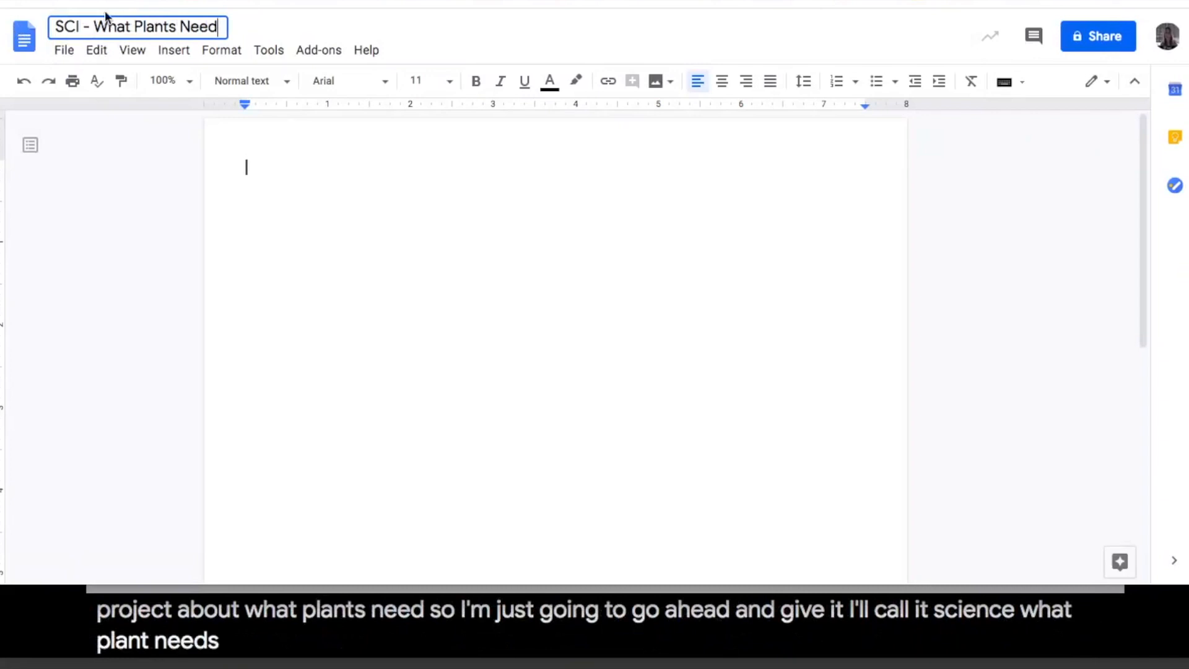
{"action": "type", "text": "- L1"}
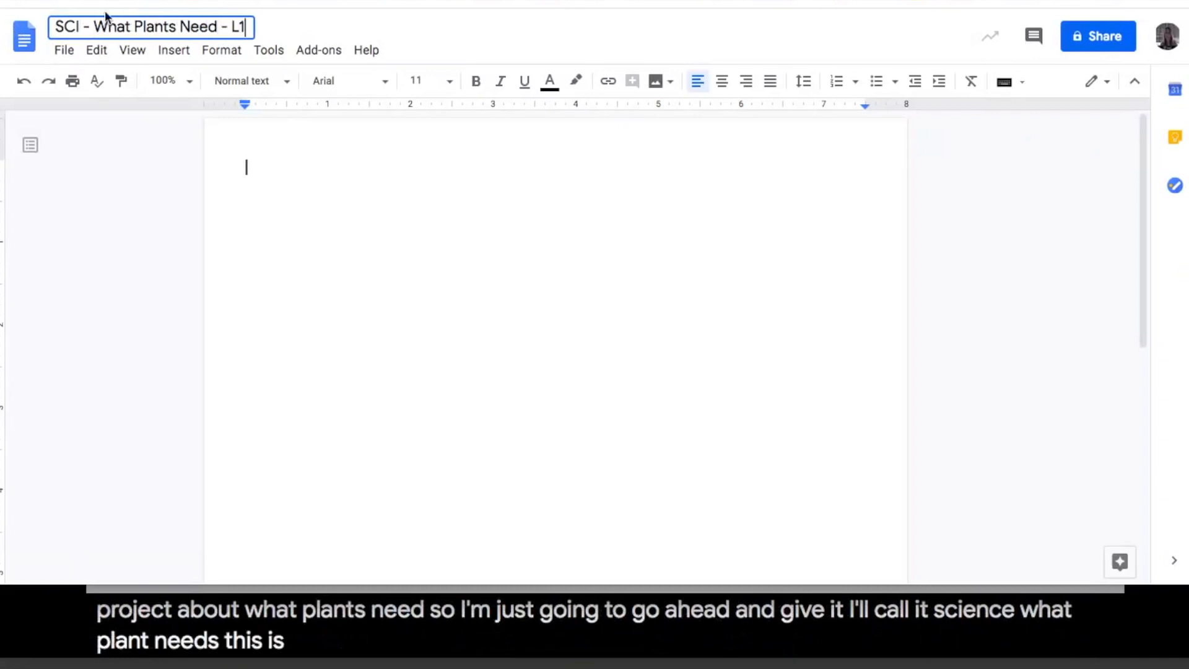
{"action": "key", "text": "Return"}
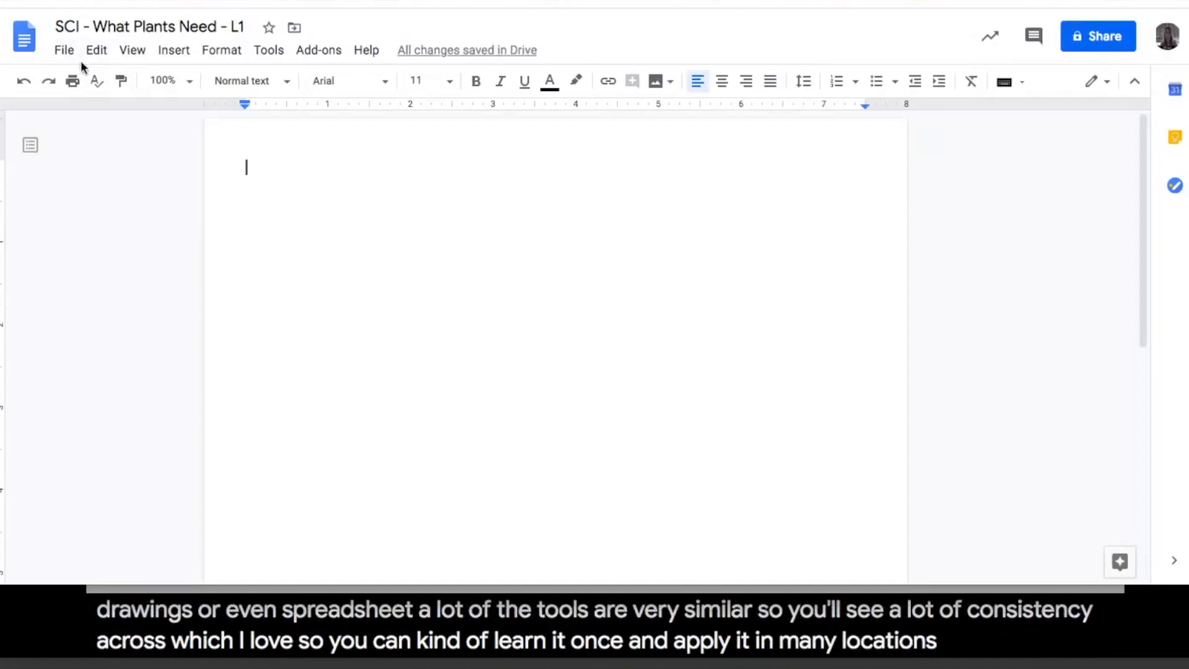
{"action": "left_click", "coordinate": [166, 55]}
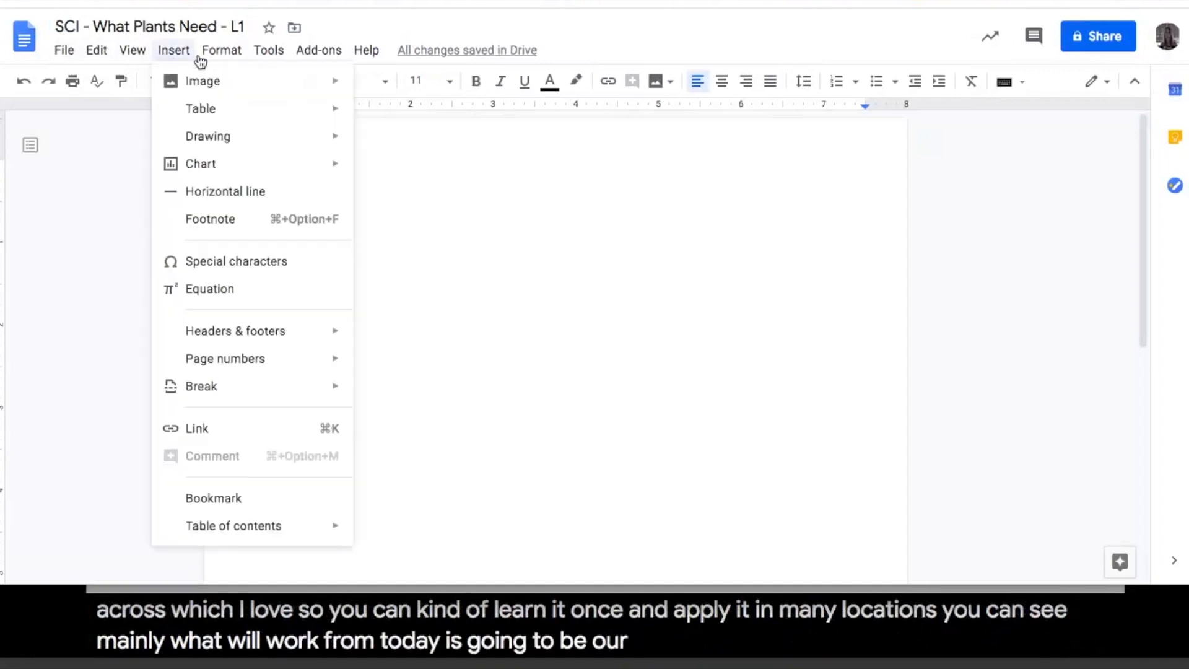
{"action": "mouse_move", "coordinate": [224, 59]}
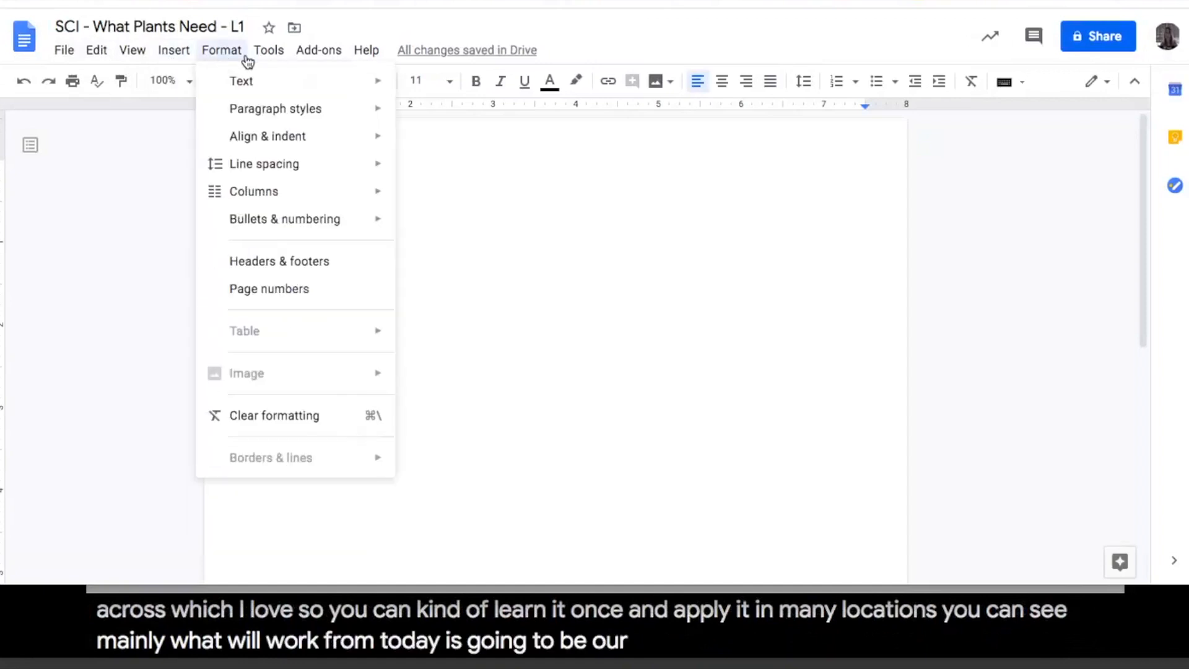
{"action": "mouse_move", "coordinate": [271, 56]}
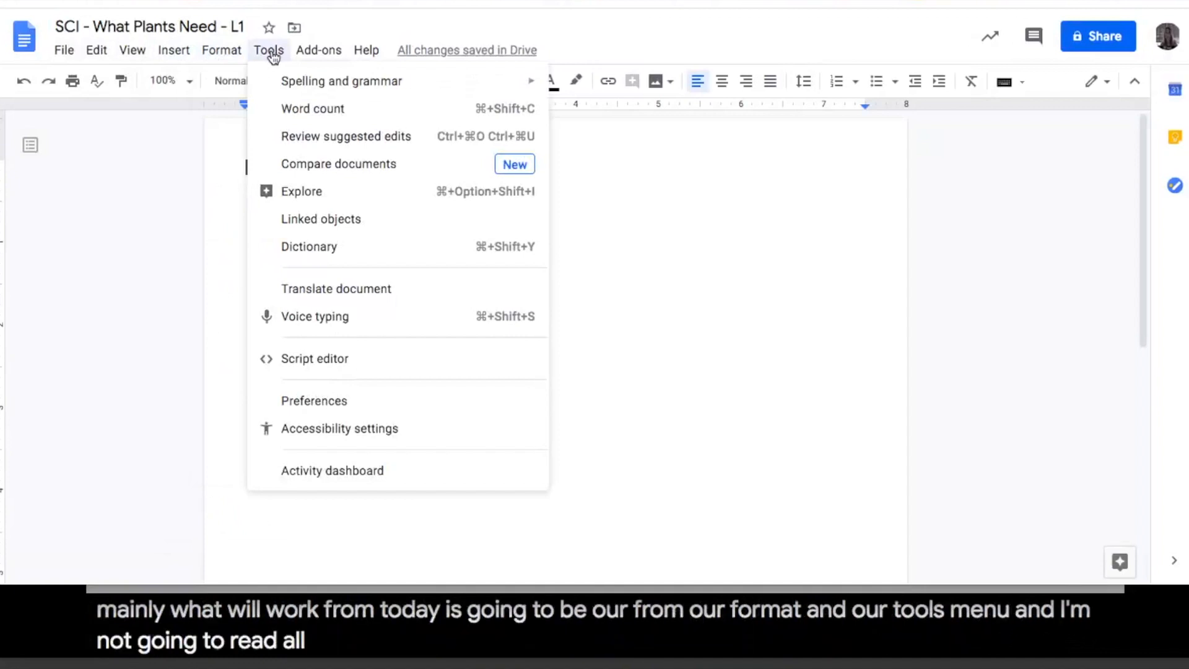
{"action": "left_click", "coordinate": [136, 136]}
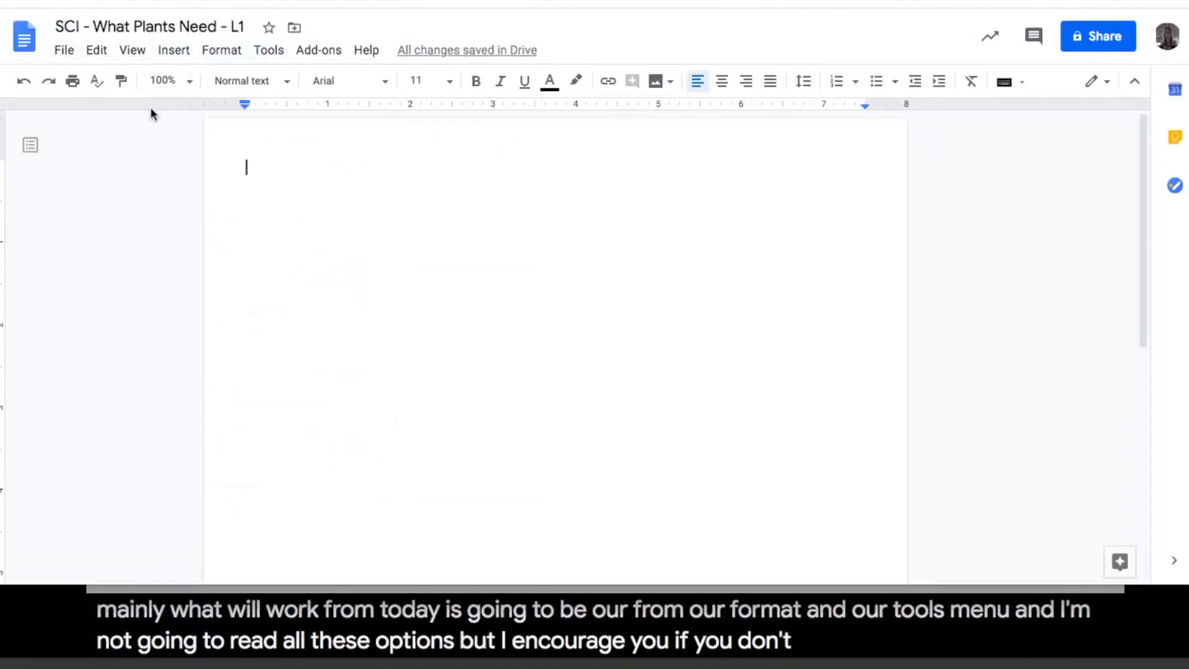
{"action": "left_click", "coordinate": [130, 50]}
{"action": "mouse_move", "coordinate": [175, 54]}
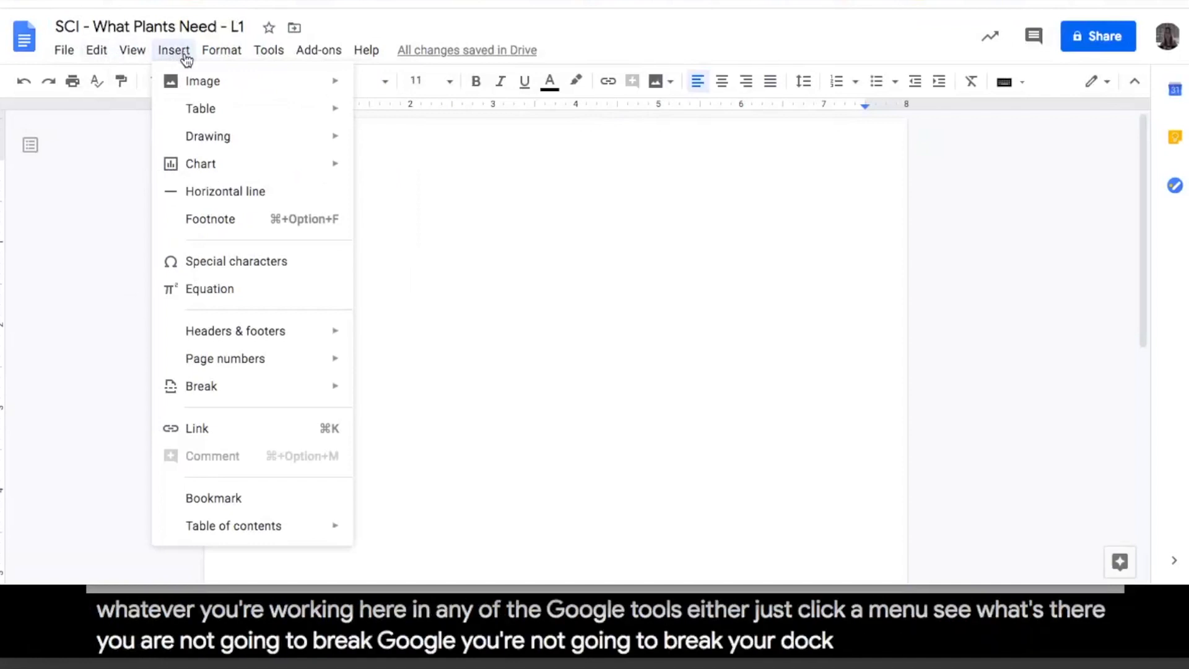
{"action": "mouse_move", "coordinate": [198, 145]}
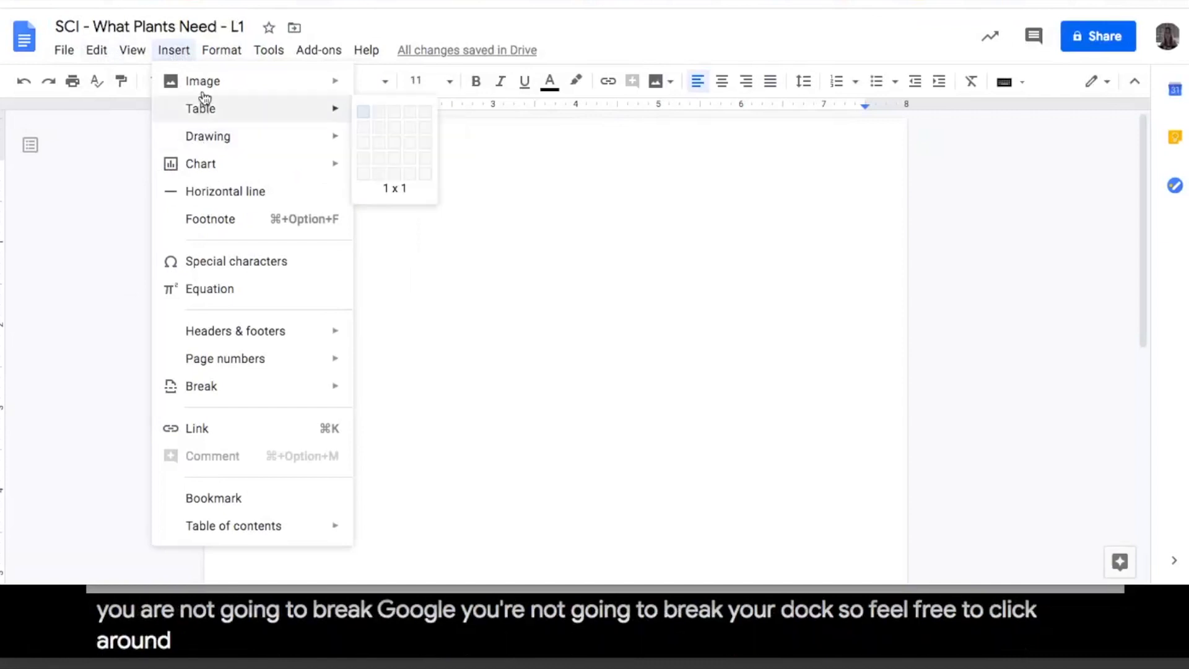
Step: Search the document's commands for "fon" and leave the search without choosing a command
{"action": "mouse_move", "coordinate": [343, 47]}
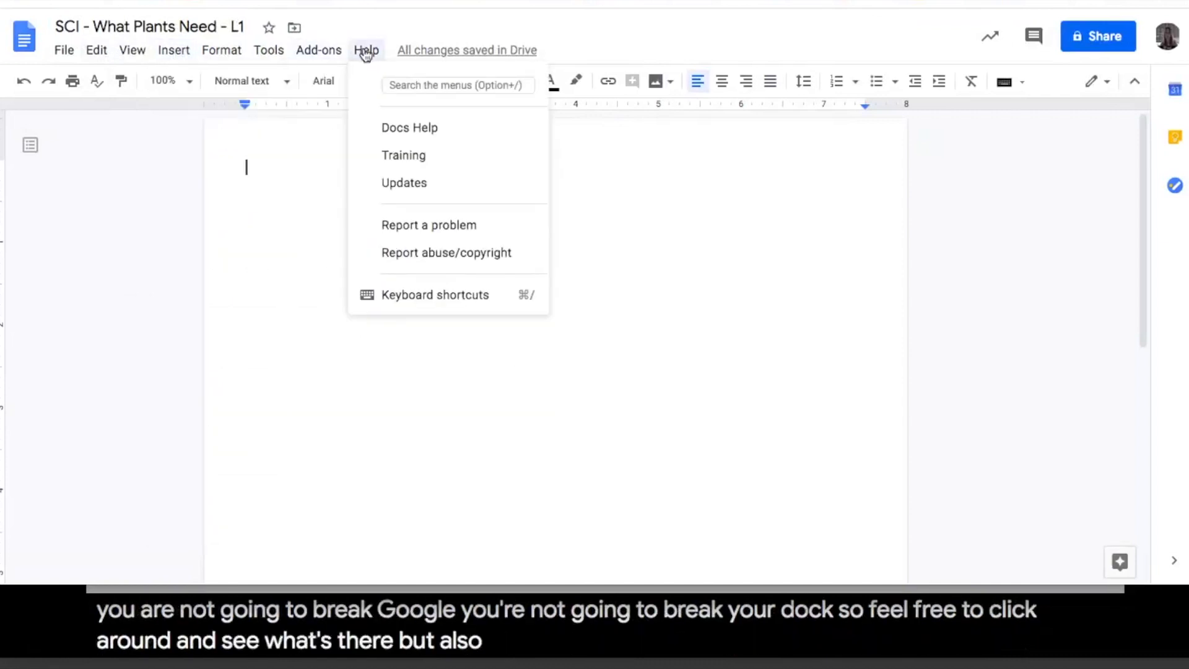
{"action": "left_click", "coordinate": [398, 79]}
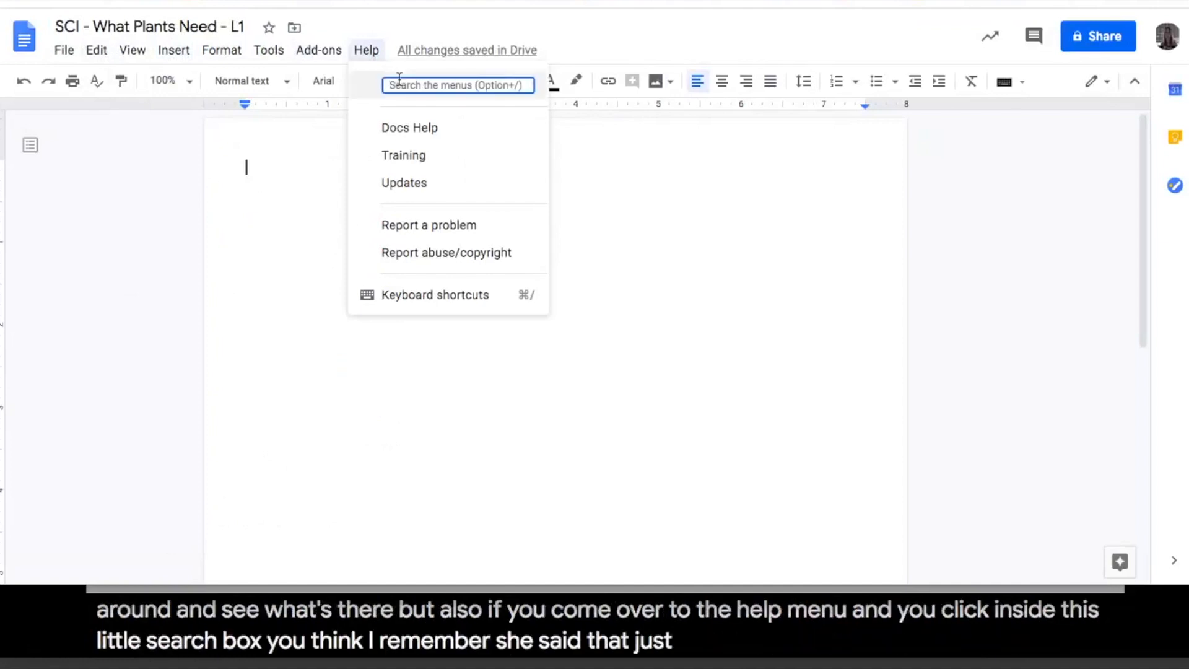
{"action": "type", "text": "fon"}
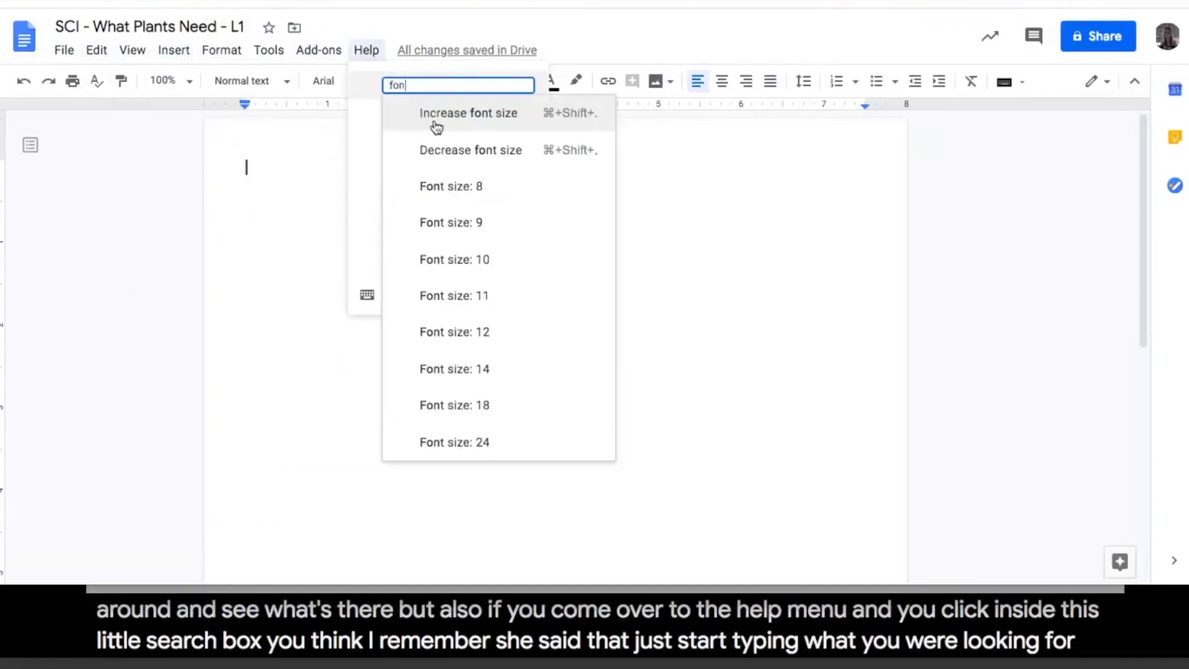
{"action": "left_click", "coordinate": [327, 290]}
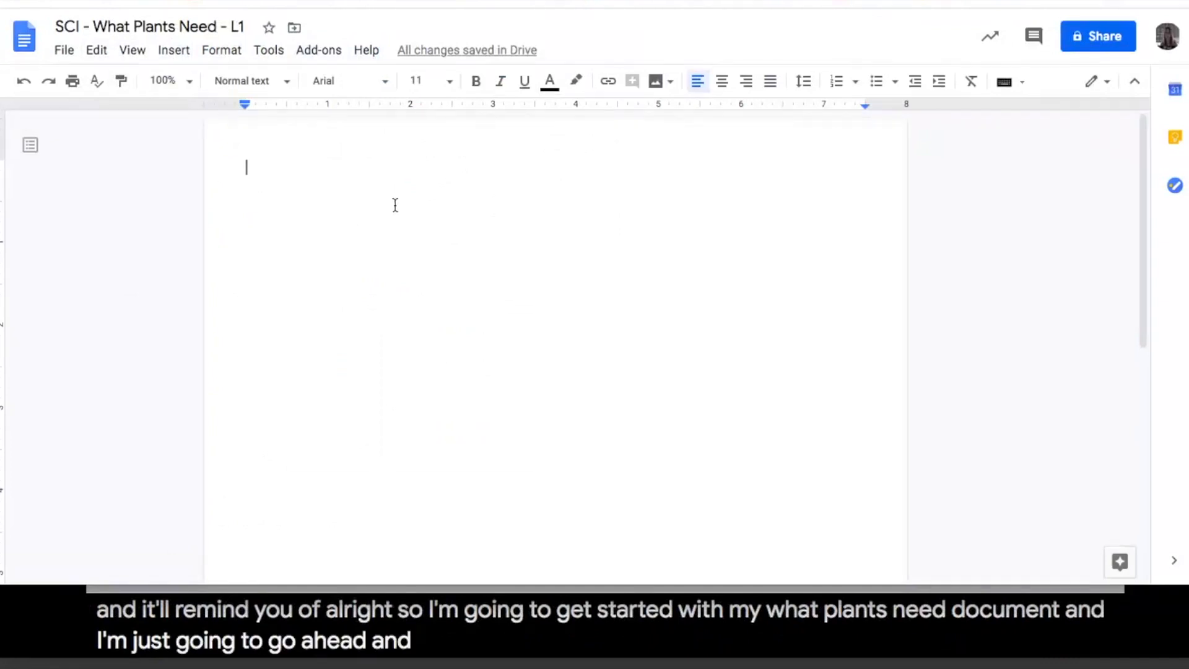
Step: Enter the heading "What Do Plants Need?" on the first line of the document
{"action": "type", "text": "What "}
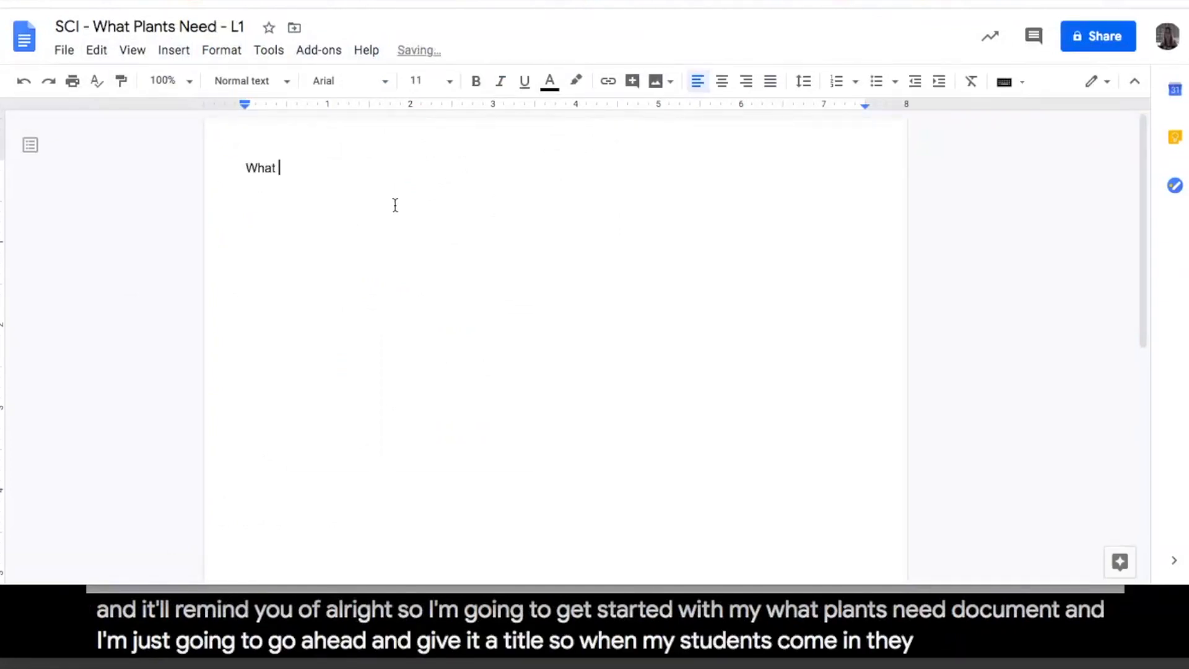
{"action": "type", "text": "Planta Nee"}
{"action": "key", "text": "BackSpace"}
{"action": "key", "text": "BackSpace"}
{"action": "key", "text": "BackSpace"}
{"action": "key", "text": "BackSpace"}
{"action": "type", "text": "s Need"}
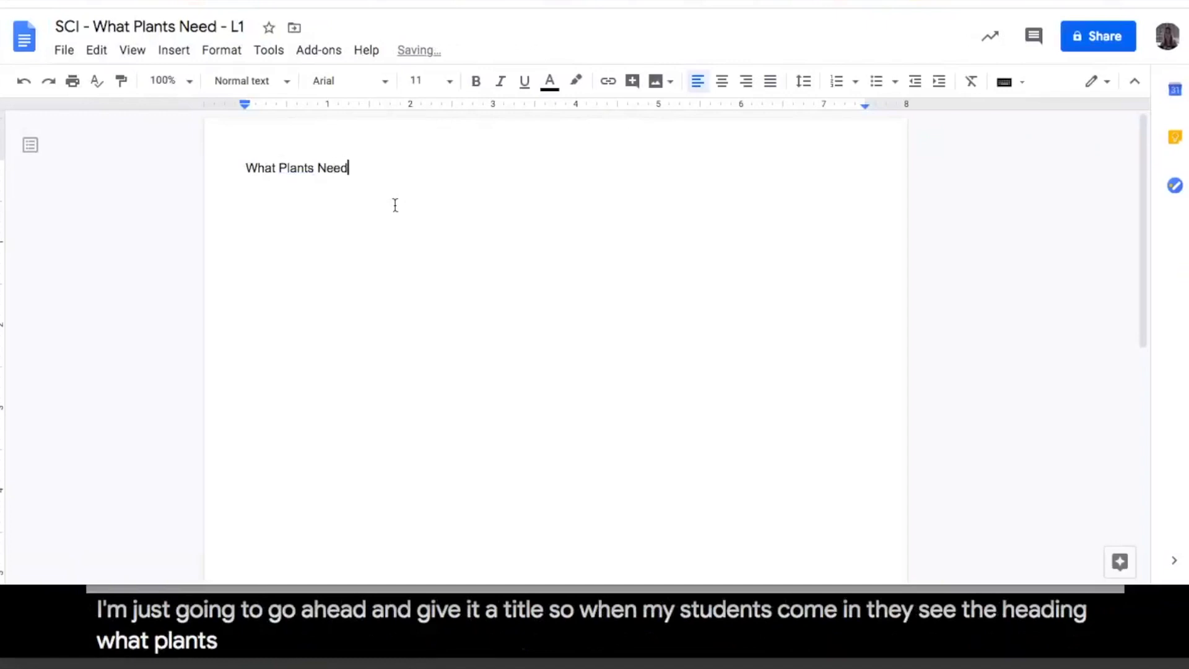
{"action": "type", "text": "?"}
{"action": "key", "text": "ctrl+Left"}
{"action": "key", "text": "ctrl+Left"}
{"action": "type", "text": "Do"}
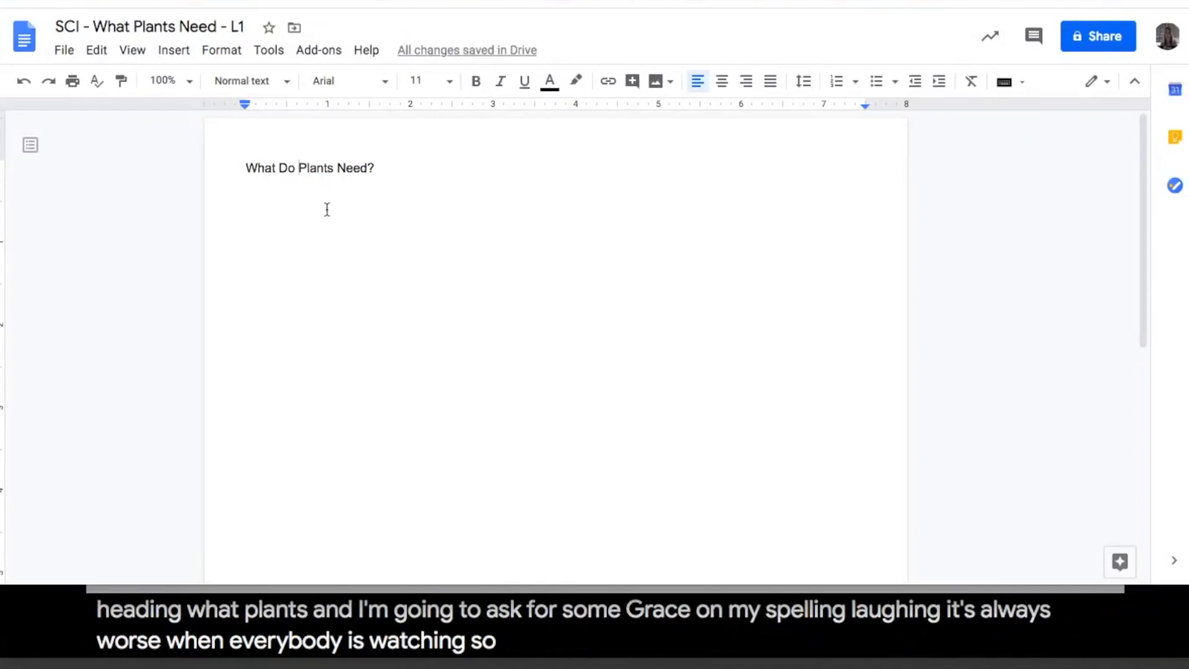
Step: Set the heading "What Do Plants Need?" to font size 24 and center it
{"action": "left_click", "coordinate": [368, 191]}
{"action": "double_click", "coordinate": [398, 167]}
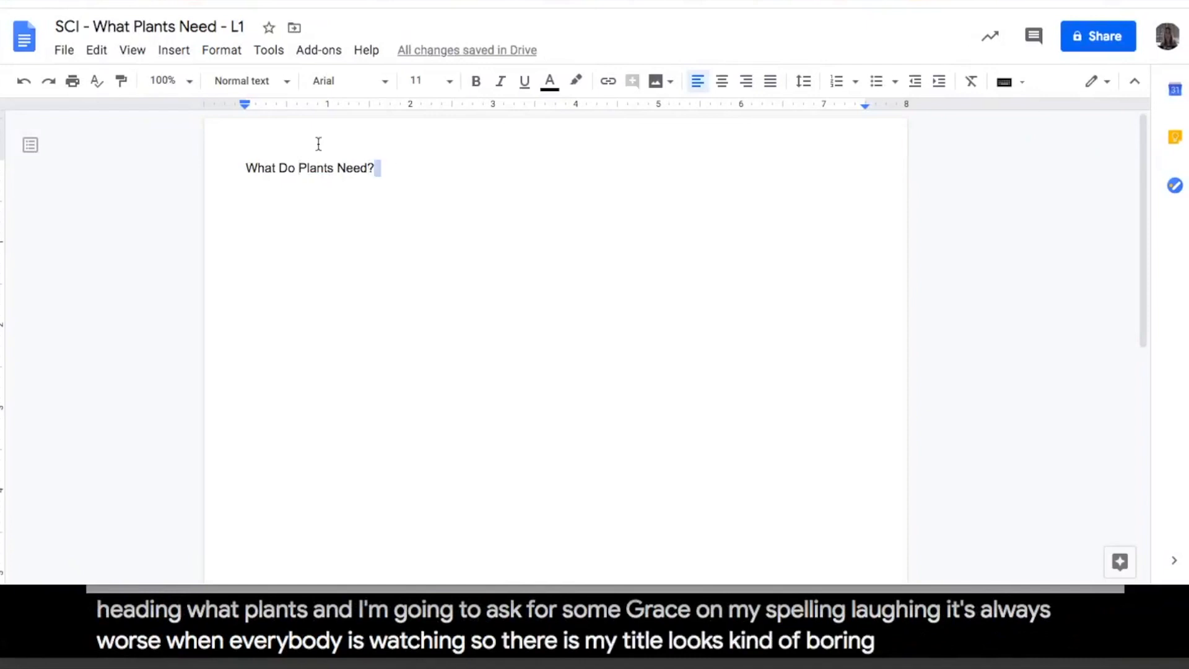
{"action": "left_click_drag", "start_coordinate": [318, 144], "coordinate": [239, 143]}
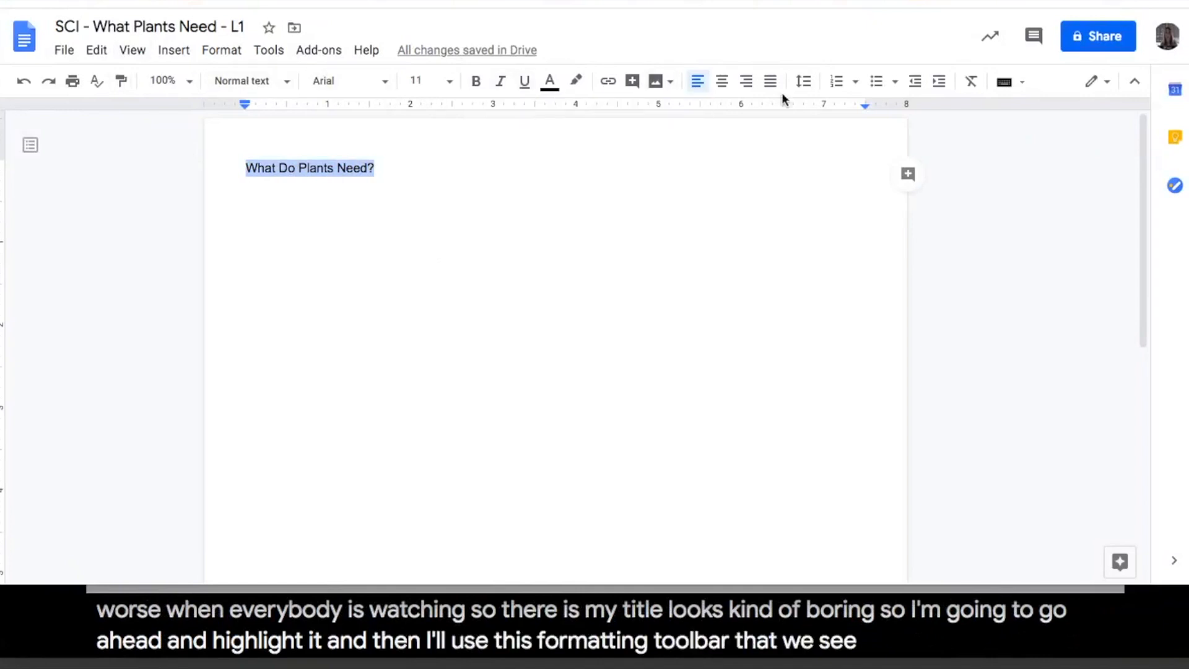
{"action": "left_click", "coordinate": [451, 84]}
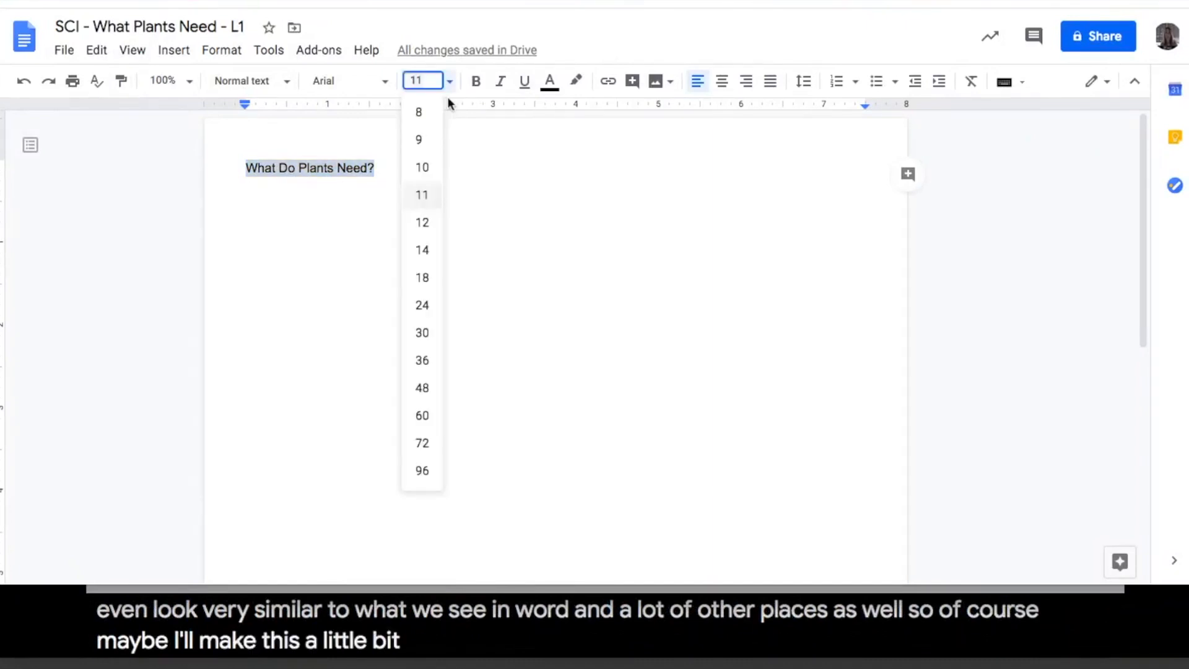
{"action": "left_click", "coordinate": [426, 304]}
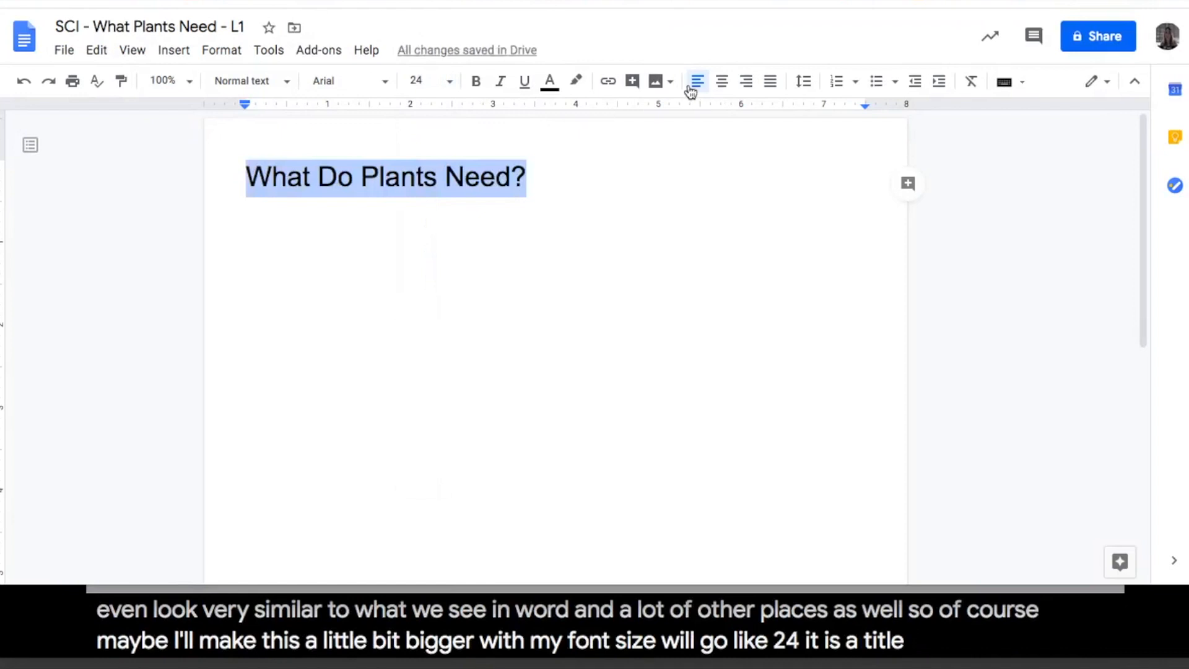
{"action": "left_click", "coordinate": [725, 87]}
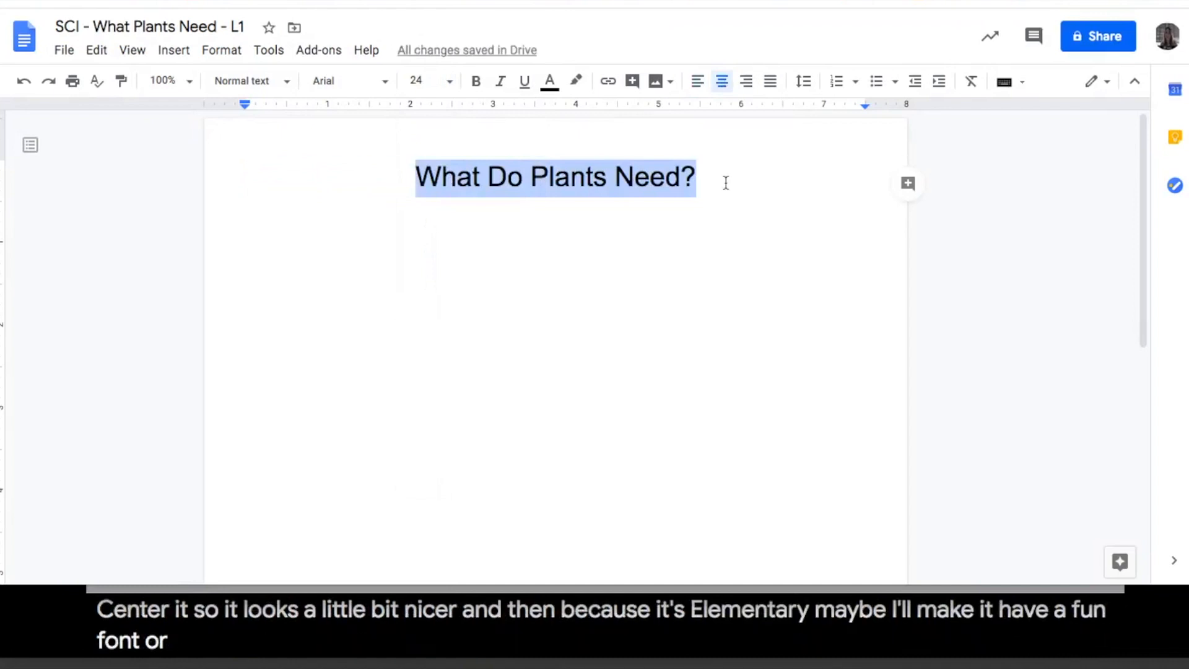
Step: Color the heading text dark green and change its font to Bangers
{"action": "left_click", "coordinate": [553, 91]}
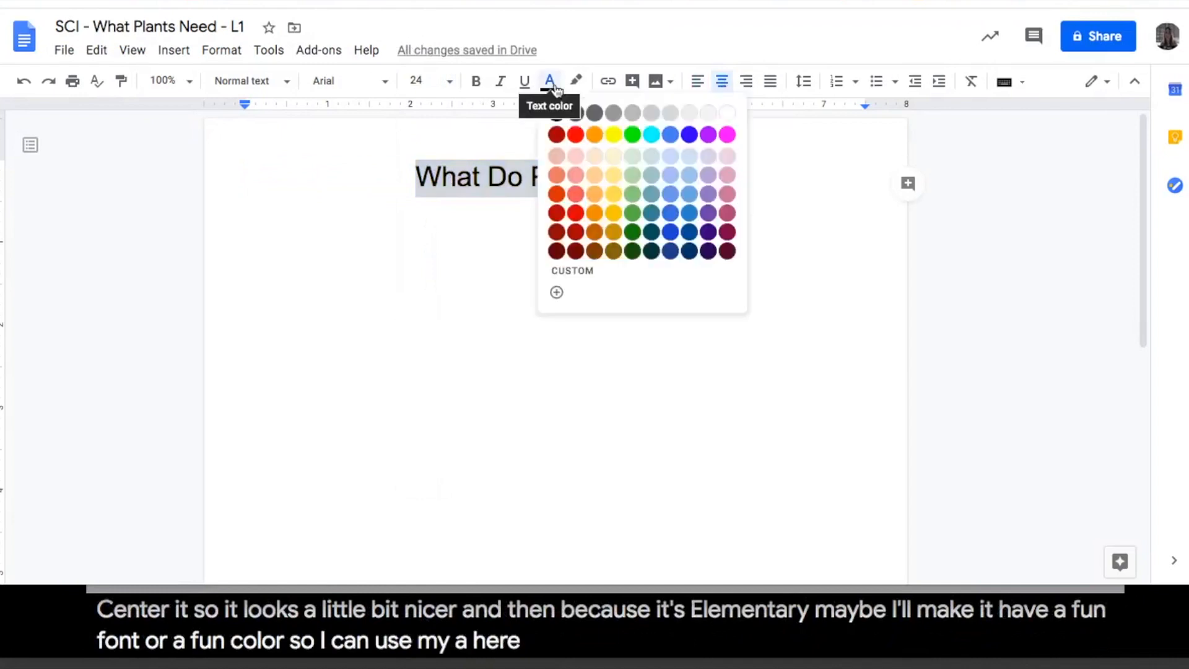
{"action": "left_click", "coordinate": [632, 234]}
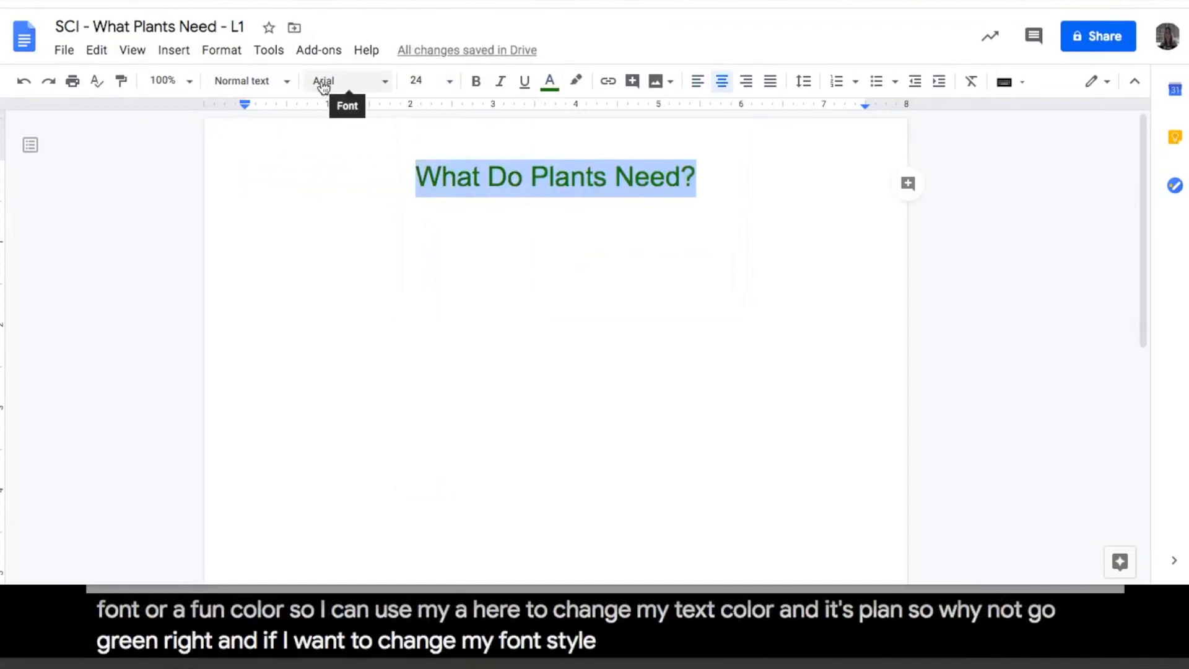
{"action": "left_click", "coordinate": [384, 90]}
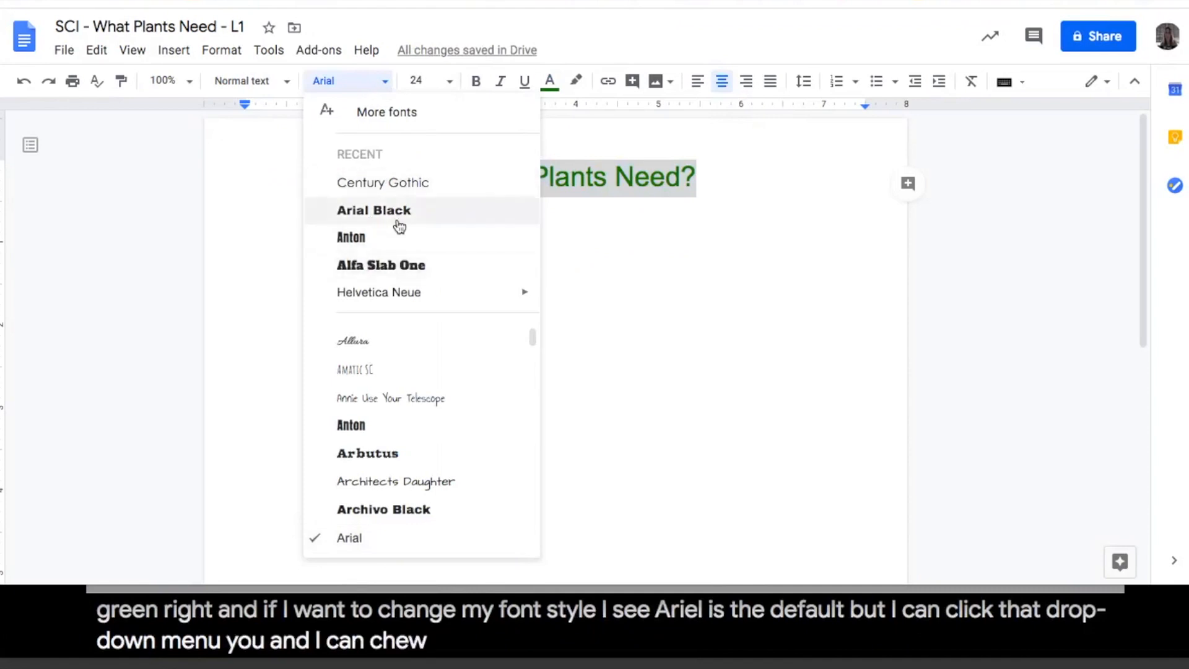
{"action": "scroll", "coordinate": [397, 384], "scroll_direction": "down", "scroll_amount": 4}
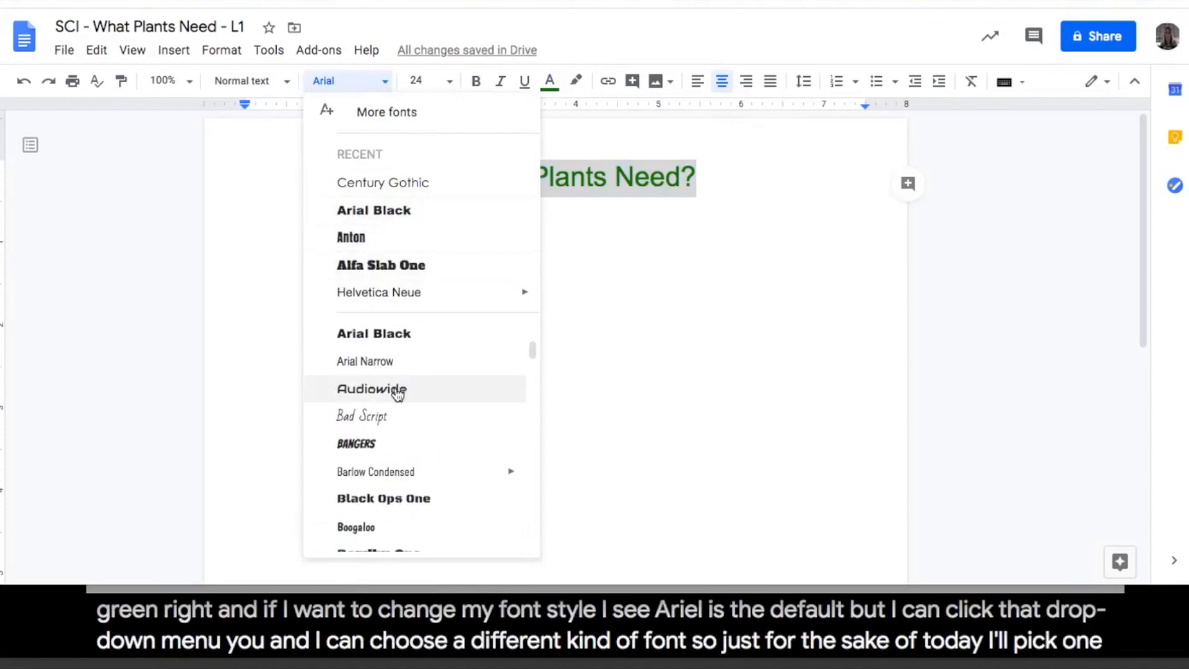
{"action": "left_click", "coordinate": [364, 442]}
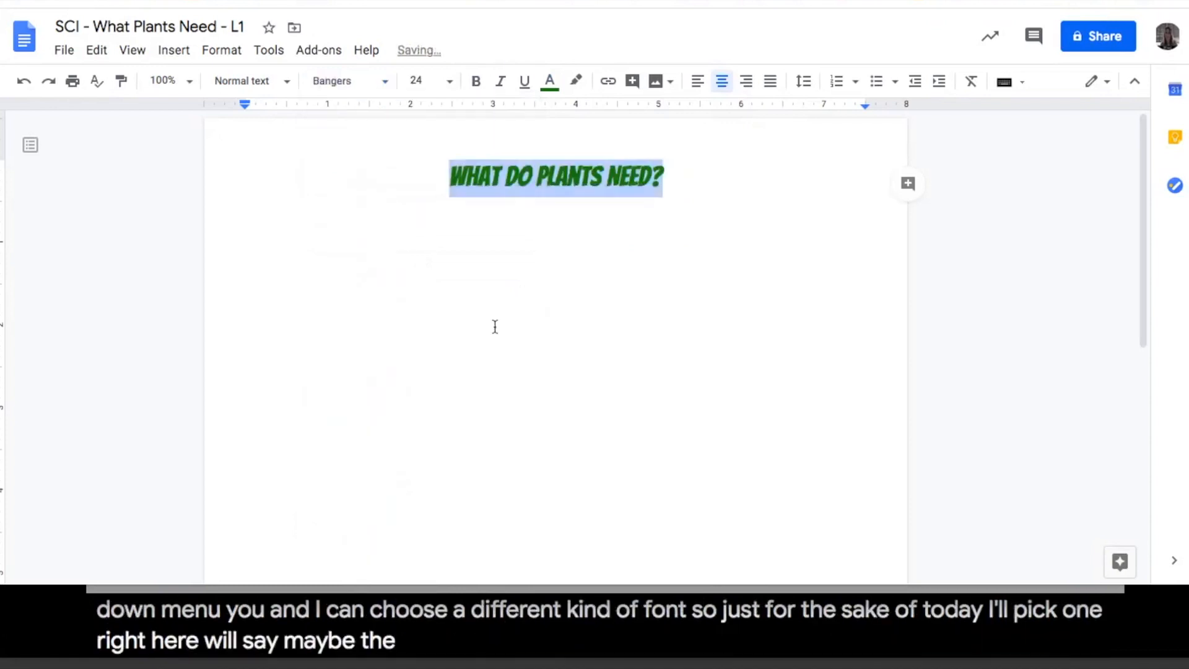
Step: Add more fonts from the full font collection to the font list, check the list, and leave the heading's font as is
{"action": "left_click", "coordinate": [386, 83]}
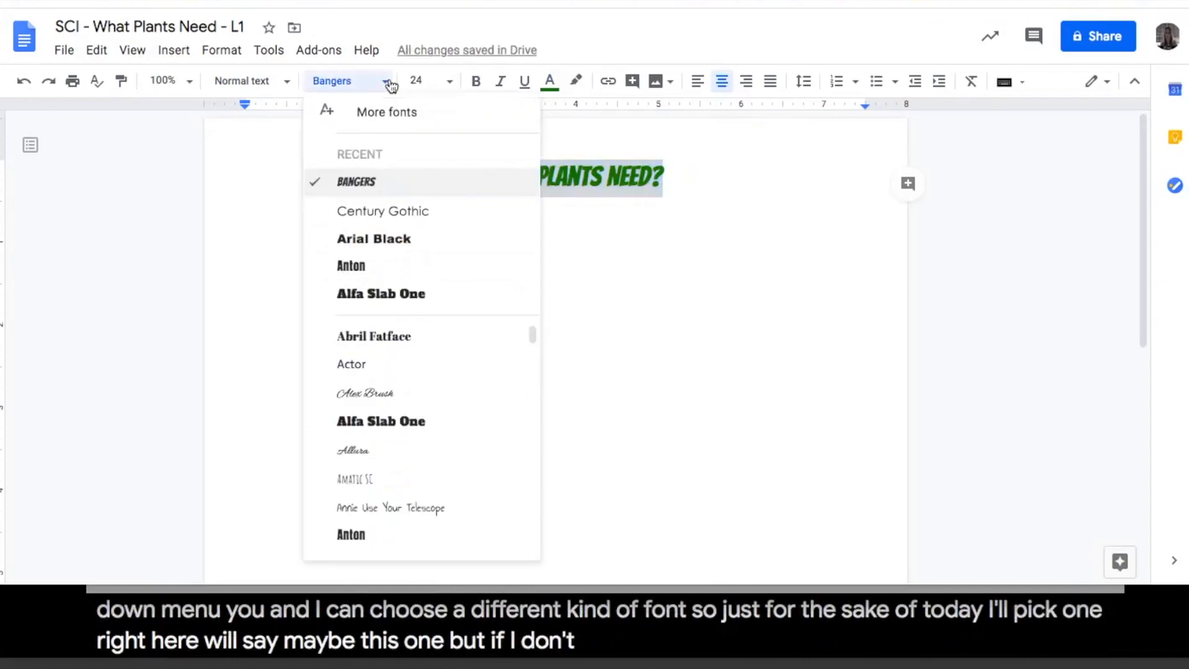
{"action": "left_click", "coordinate": [402, 113]}
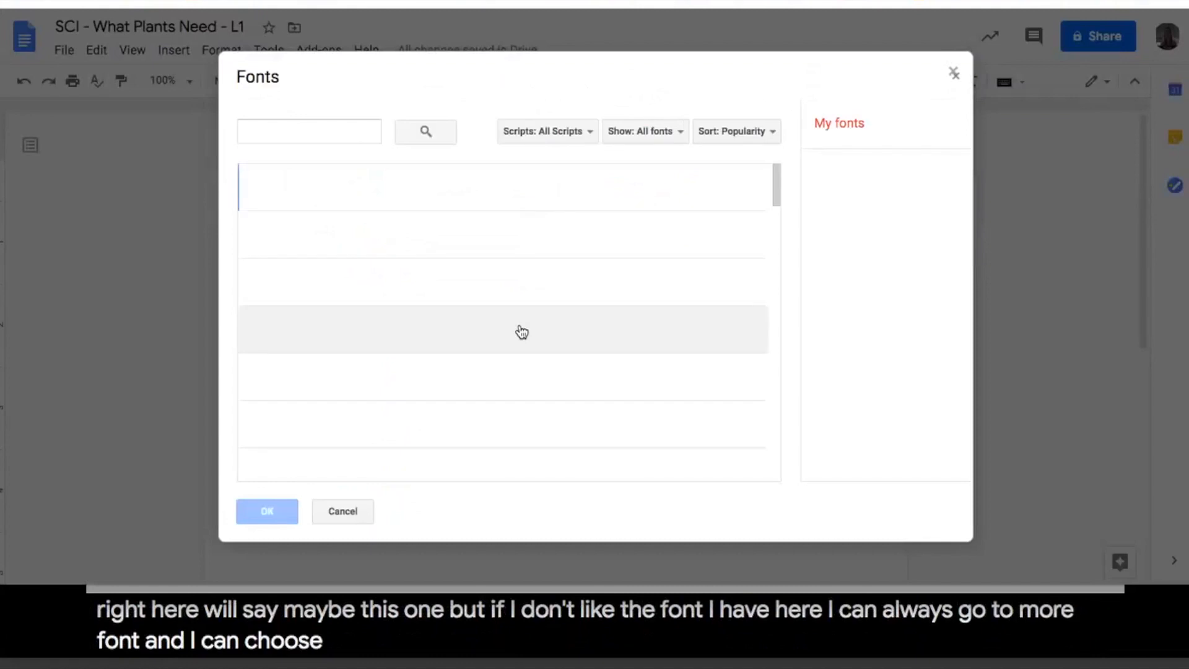
{"action": "left_click", "coordinate": [377, 299]}
{"action": "left_click", "coordinate": [383, 338]}
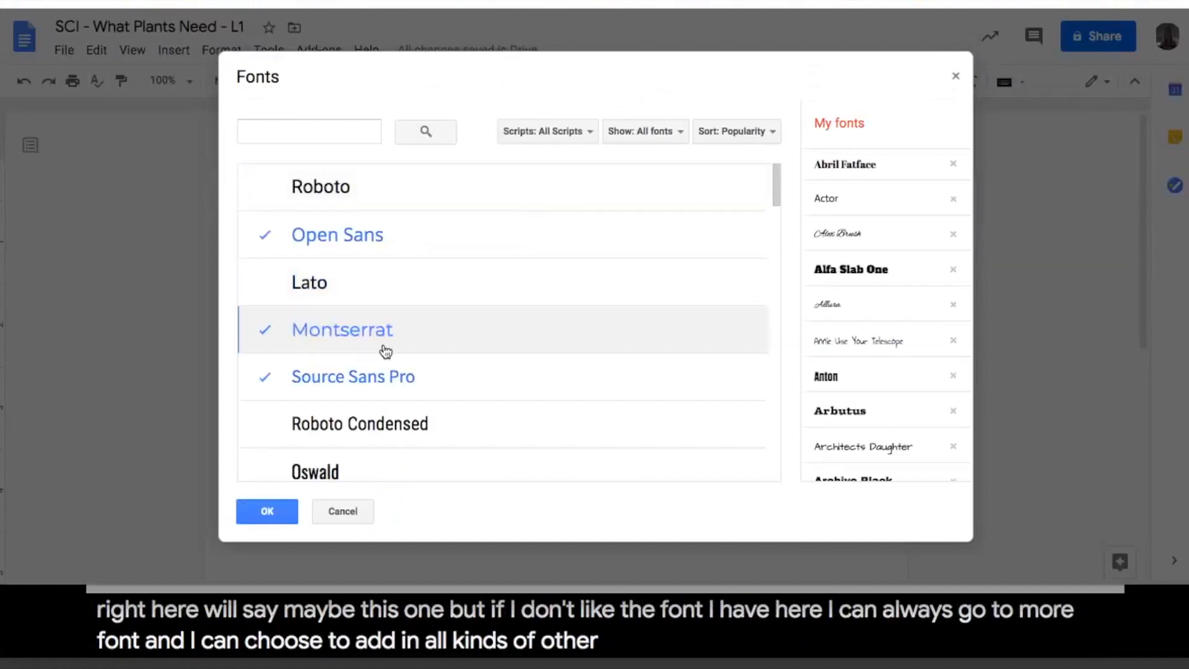
{"action": "left_click", "coordinate": [360, 446]}
{"action": "left_click", "coordinate": [267, 512]}
{"action": "left_click", "coordinate": [383, 83]}
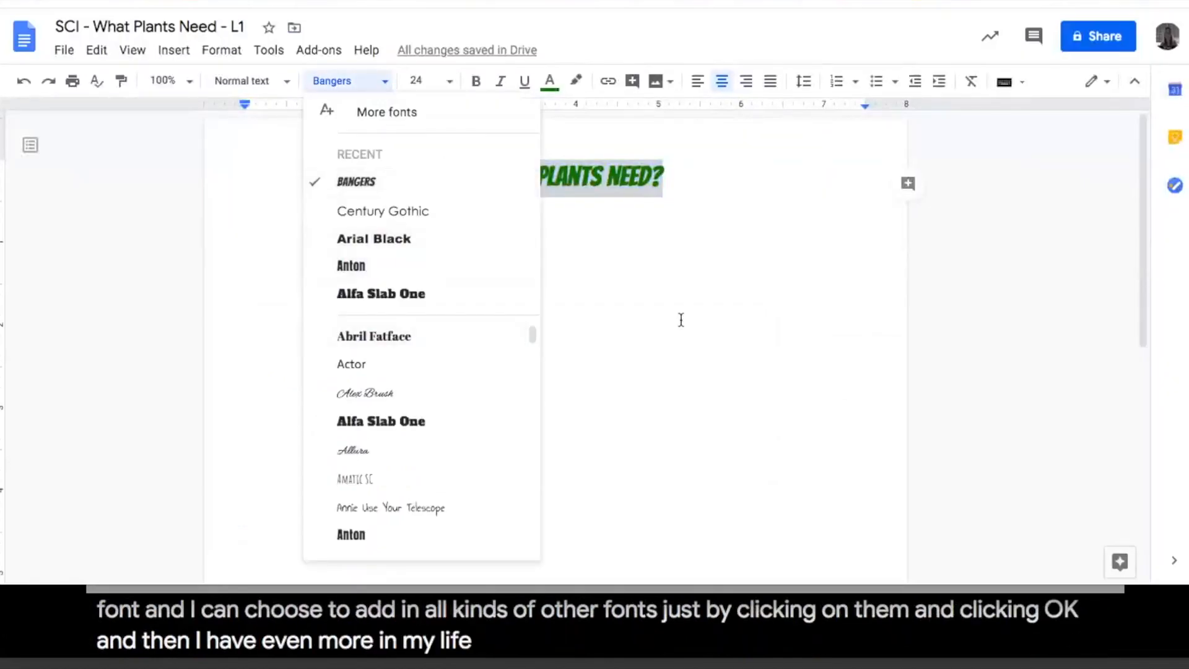
{"action": "left_click", "coordinate": [676, 260]}
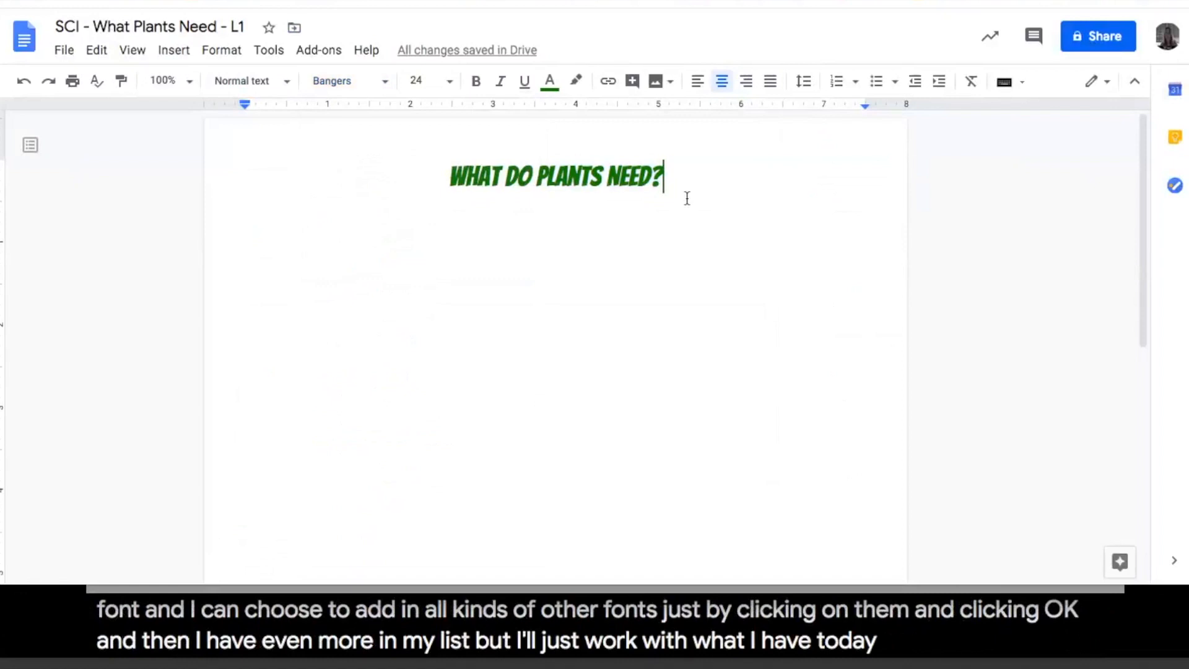
Step: Start a new line below the heading and clear its formatting
{"action": "key", "text": "Return"}
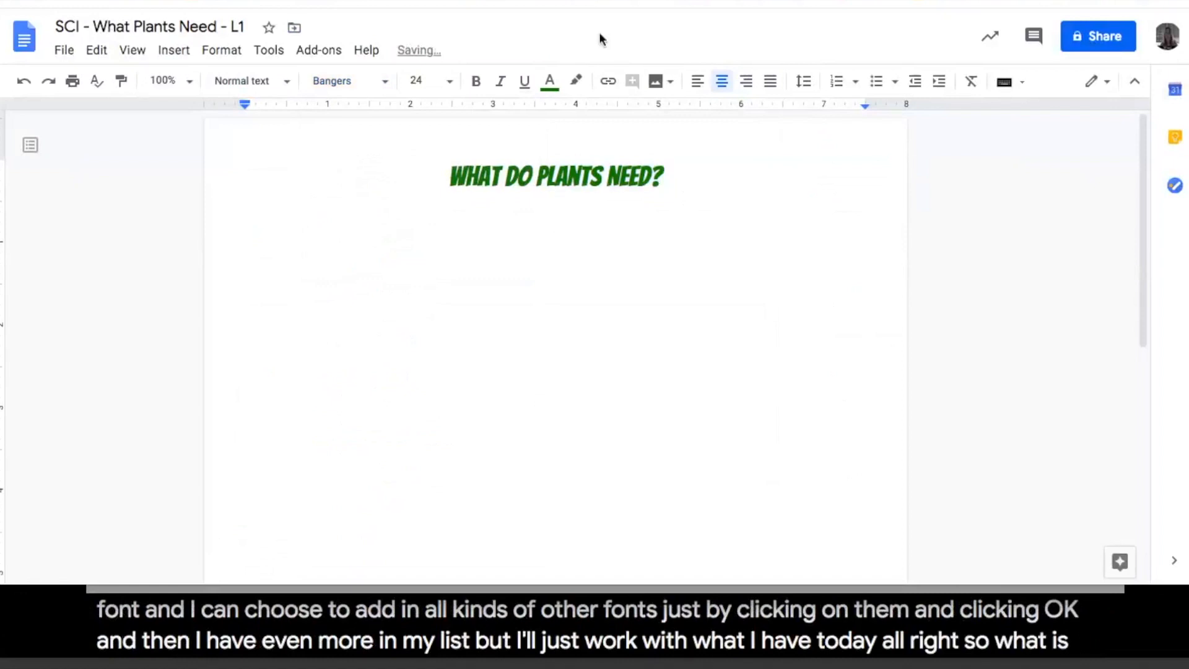
{"action": "left_click", "coordinate": [971, 81]}
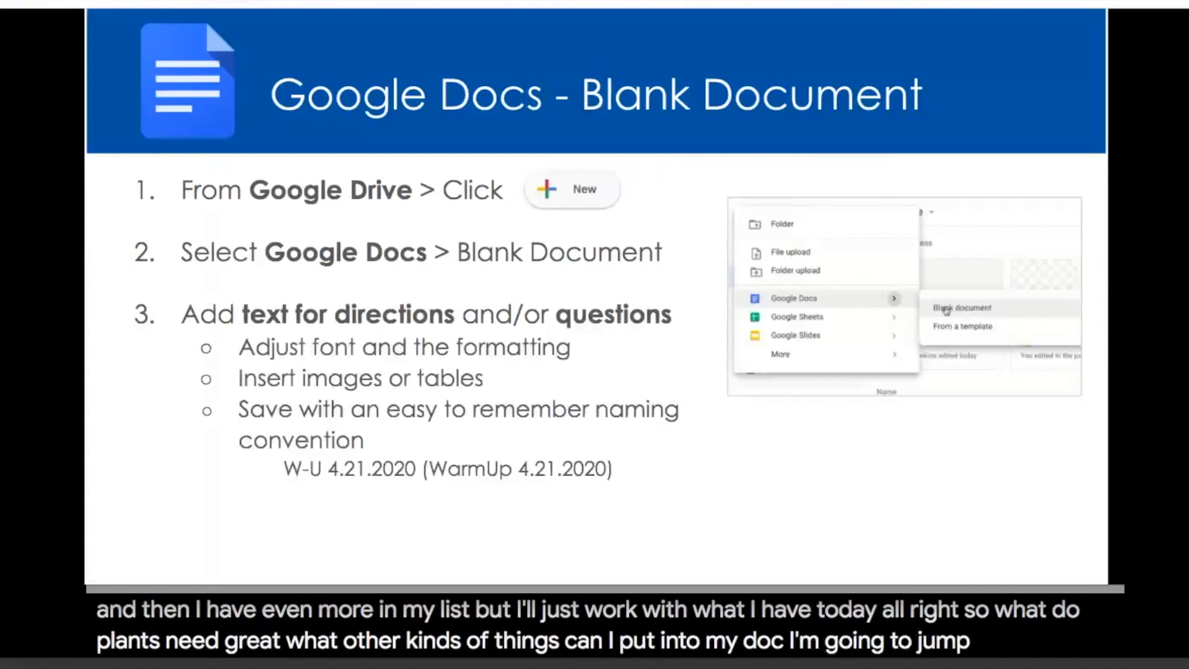
Step: Advance the presentation to the "Google Docs - Insert Options" slide
{"action": "key", "text": "Right"}
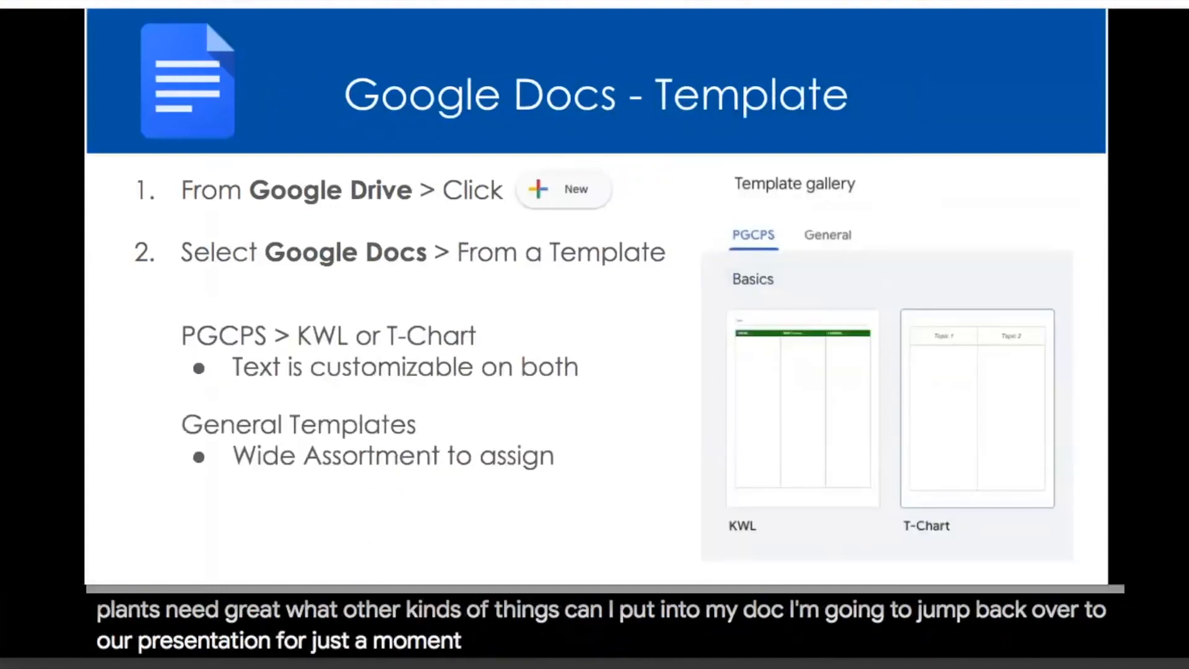
{"action": "key", "text": "Right"}
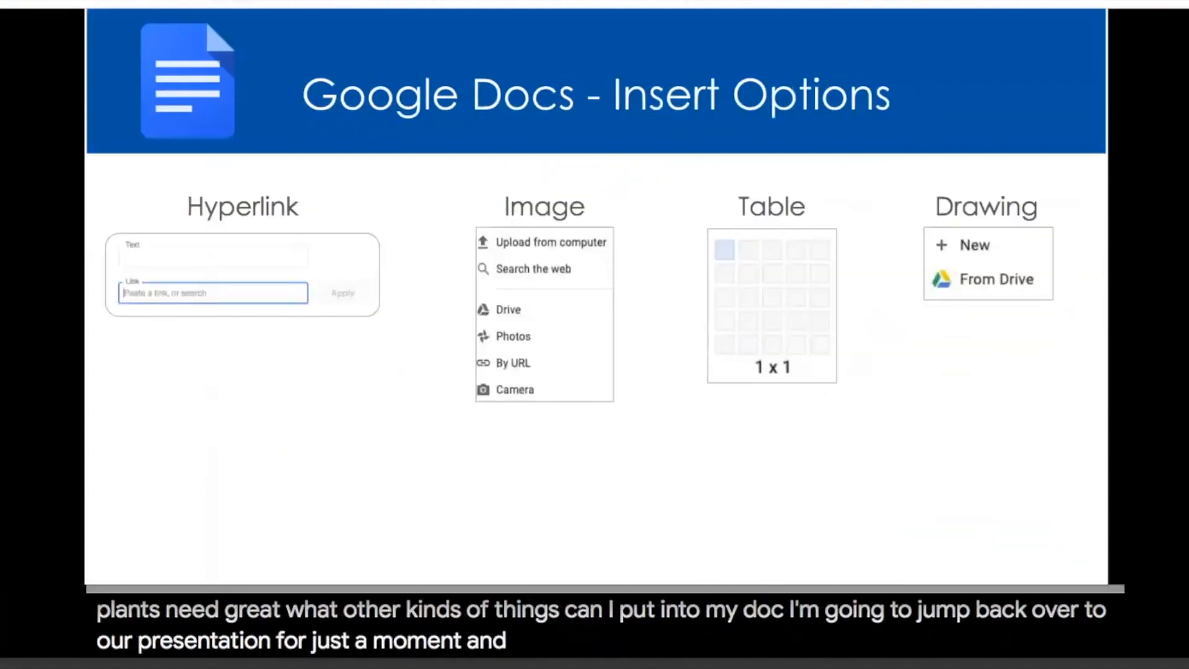
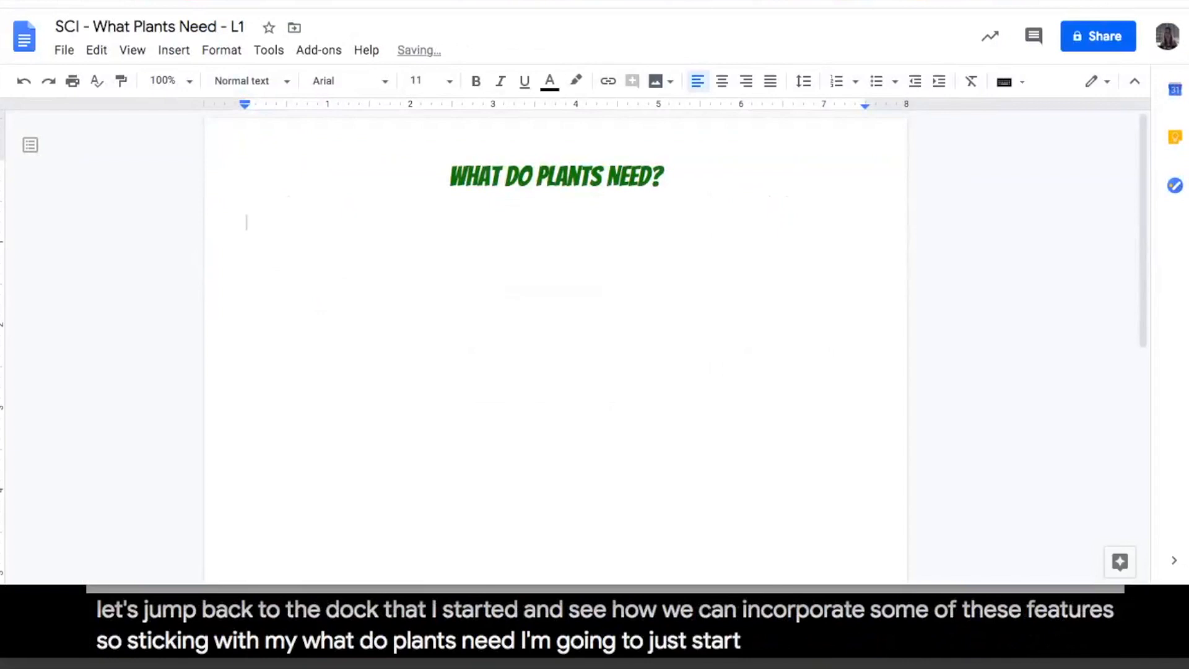
Step: Enter the question "What are at least 3 things that all plants need?" below the heading and start a new line under it
{"action": "type", "text": "What are at l"}
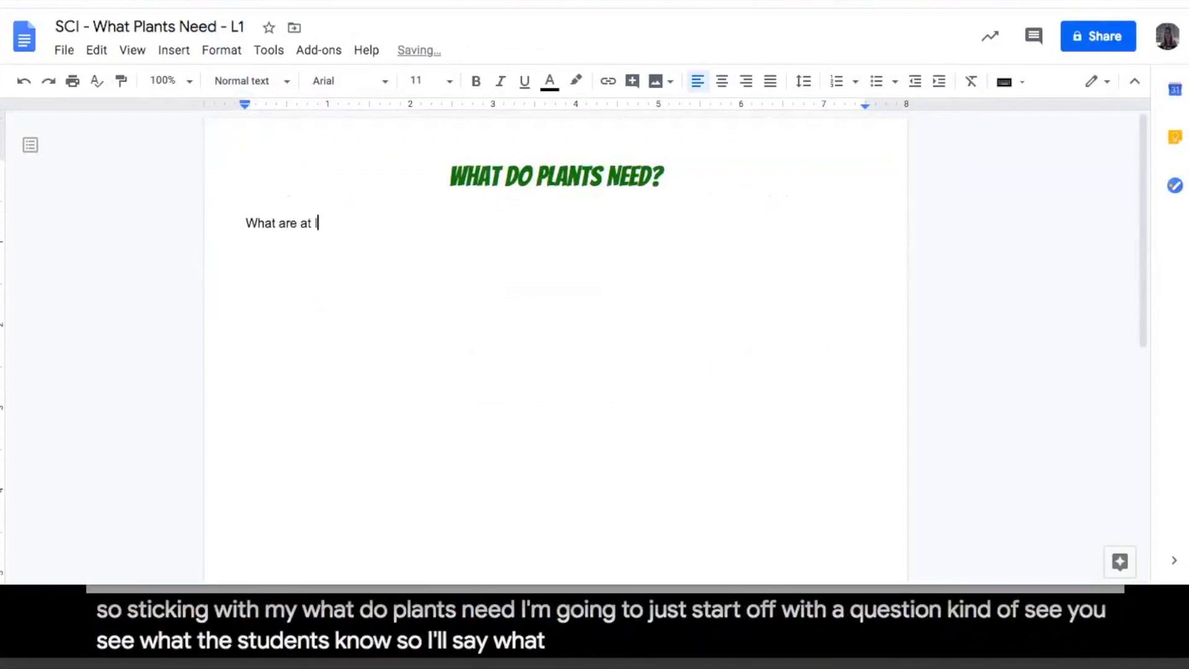
{"action": "type", "text": "east 3 thing"}
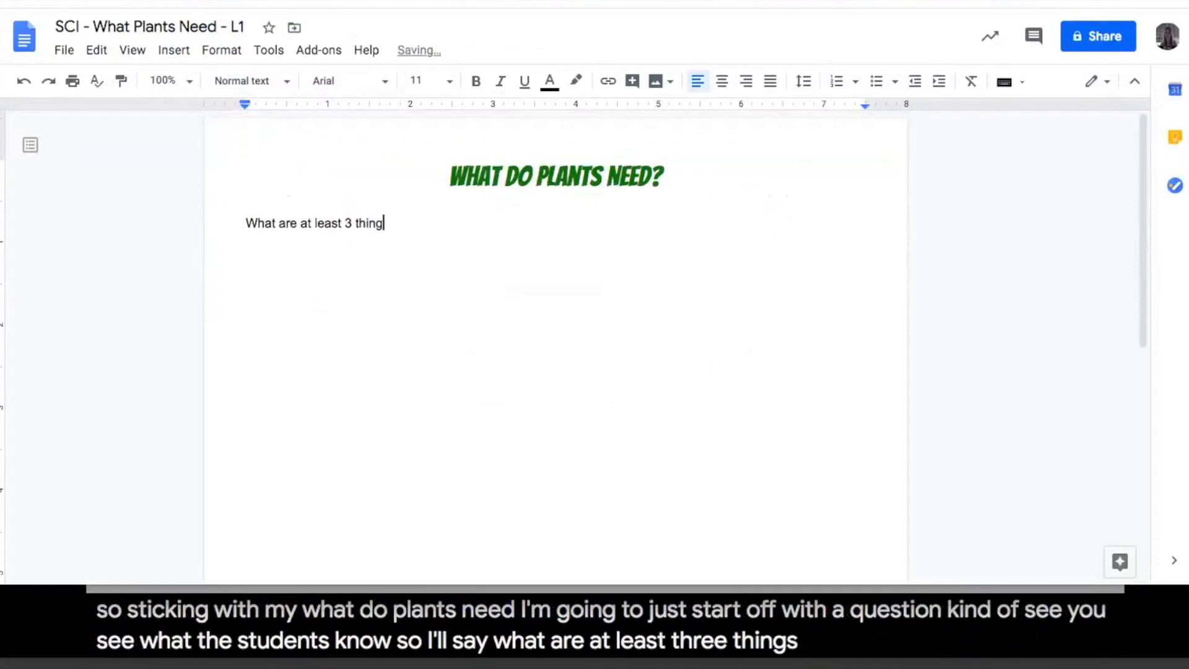
{"action": "type", "text": "s that all plants"}
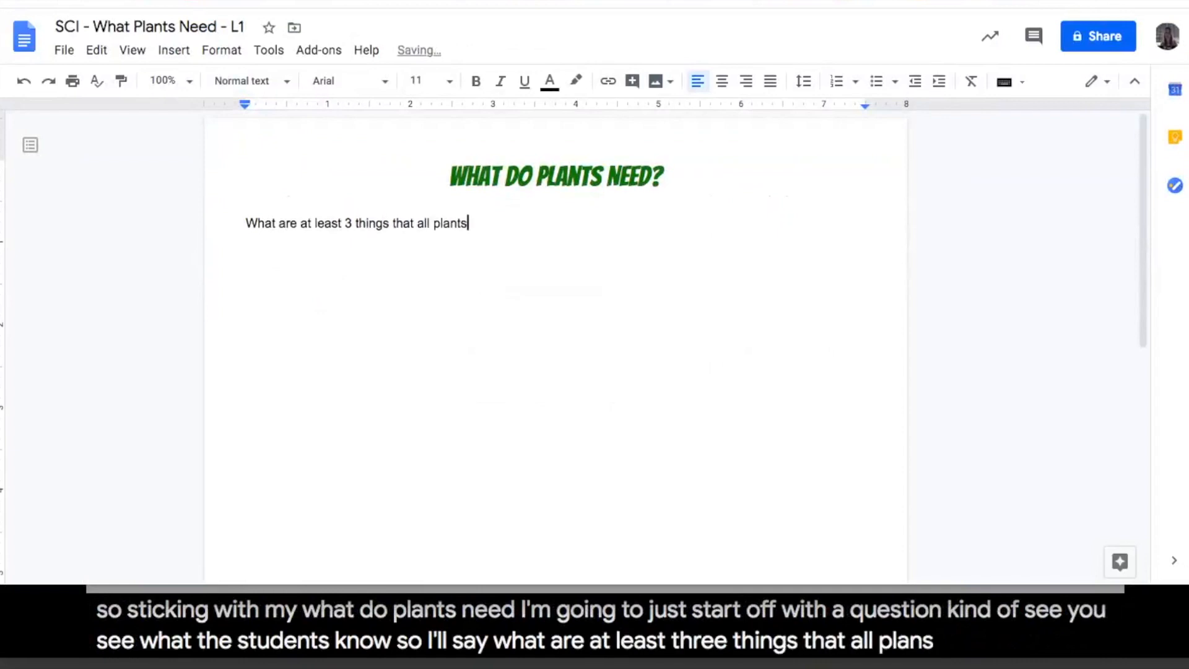
{"action": "type", "text": " need?"}
{"action": "key", "text": "Return"}
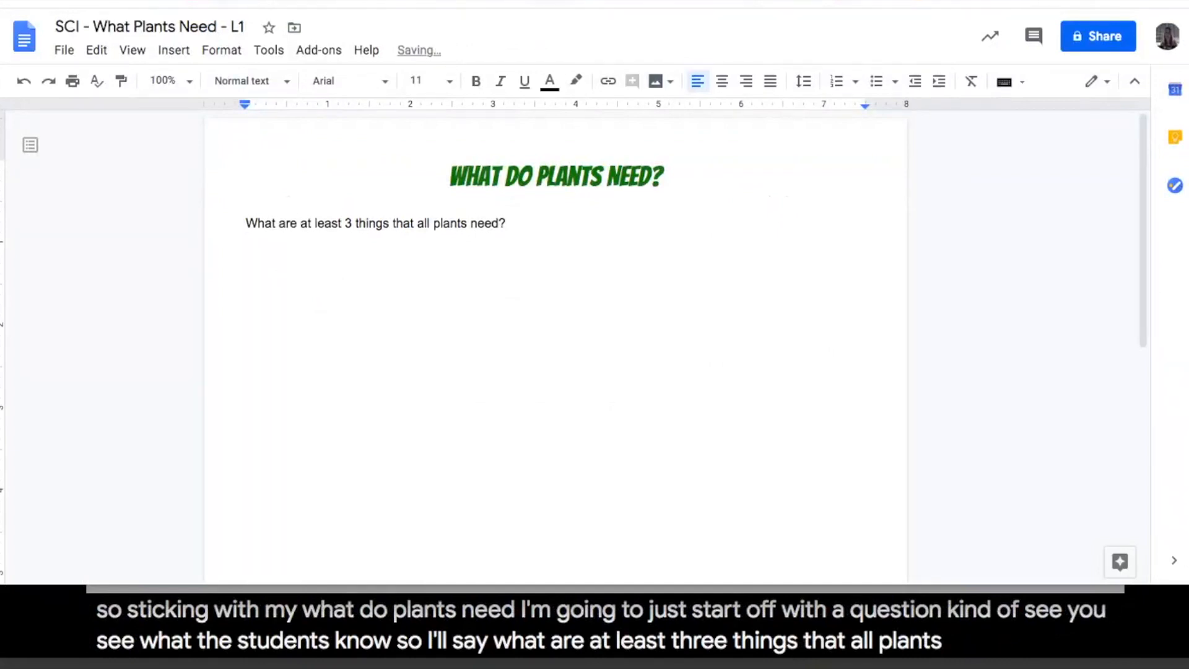
{"action": "key", "text": "shift+Up"}
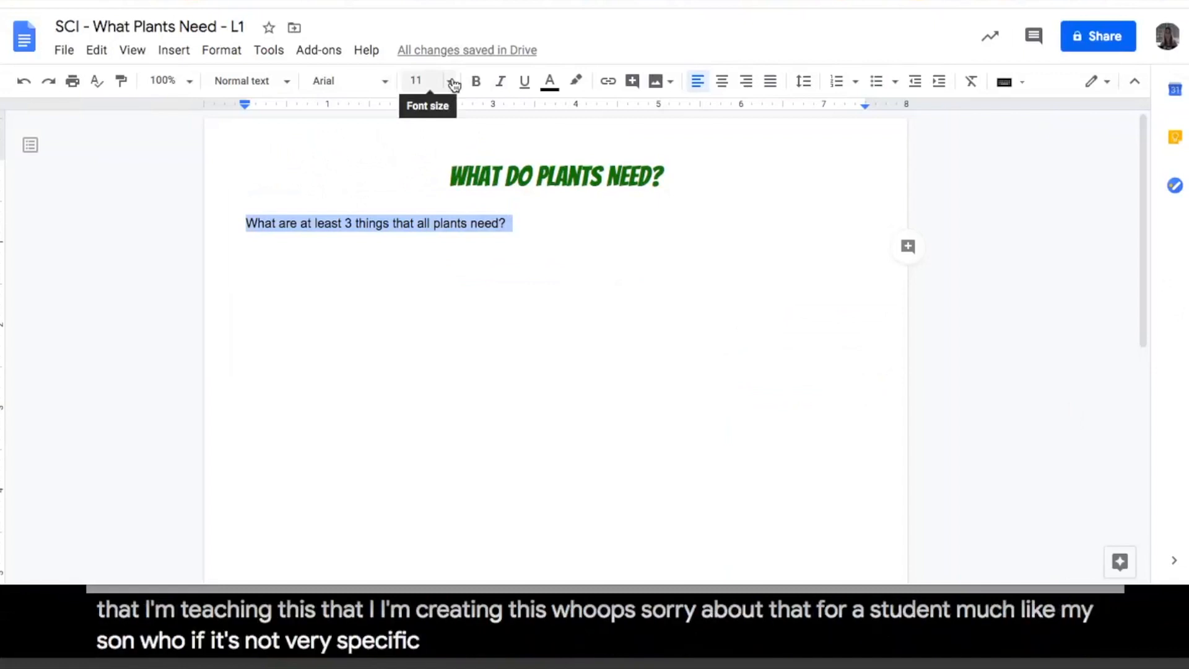
{"action": "left_click", "coordinate": [445, 249]}
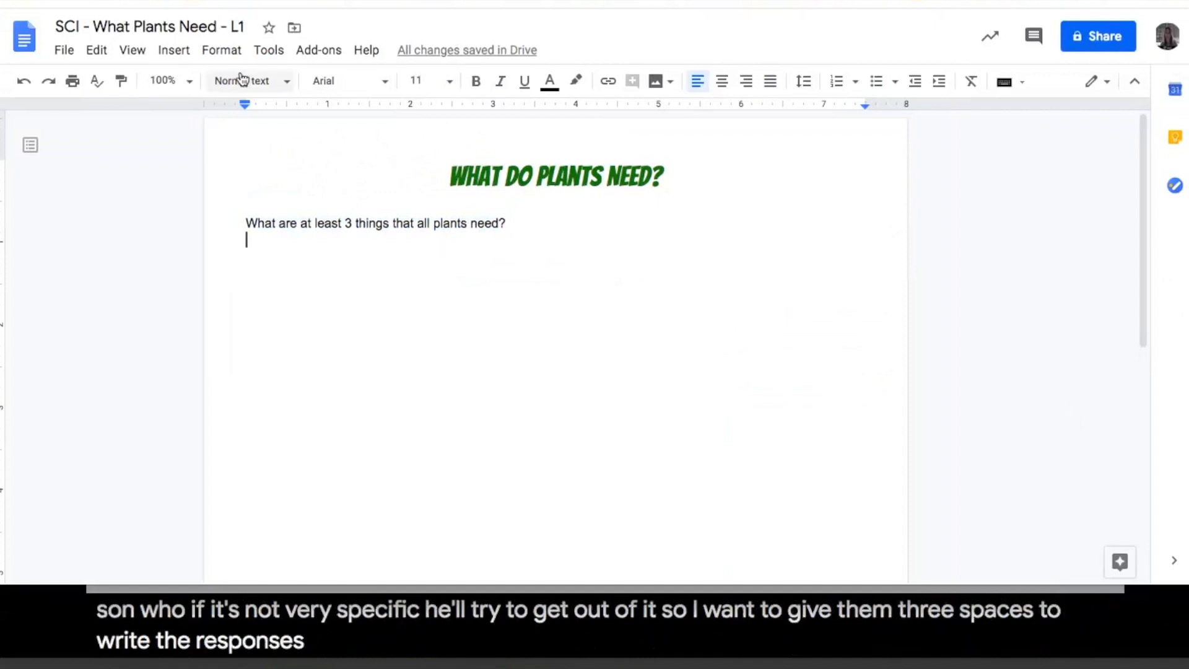
Step: Insert a table with two columns and four rows below the question
{"action": "left_click", "coordinate": [174, 50]}
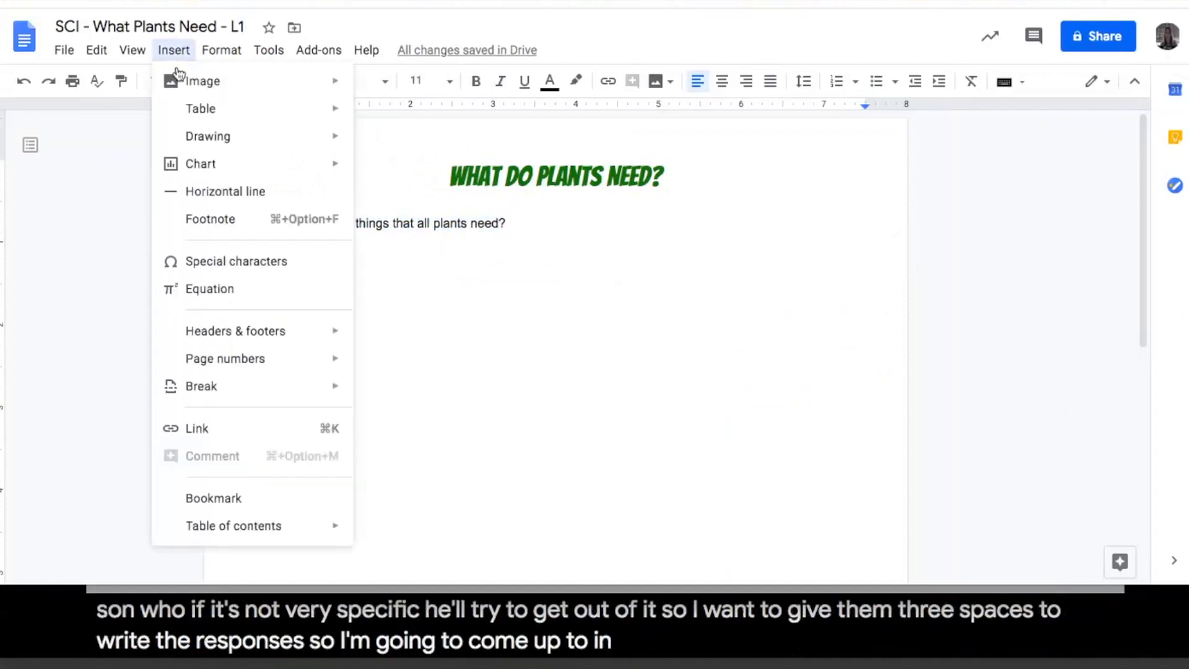
{"action": "mouse_move", "coordinate": [200, 110]}
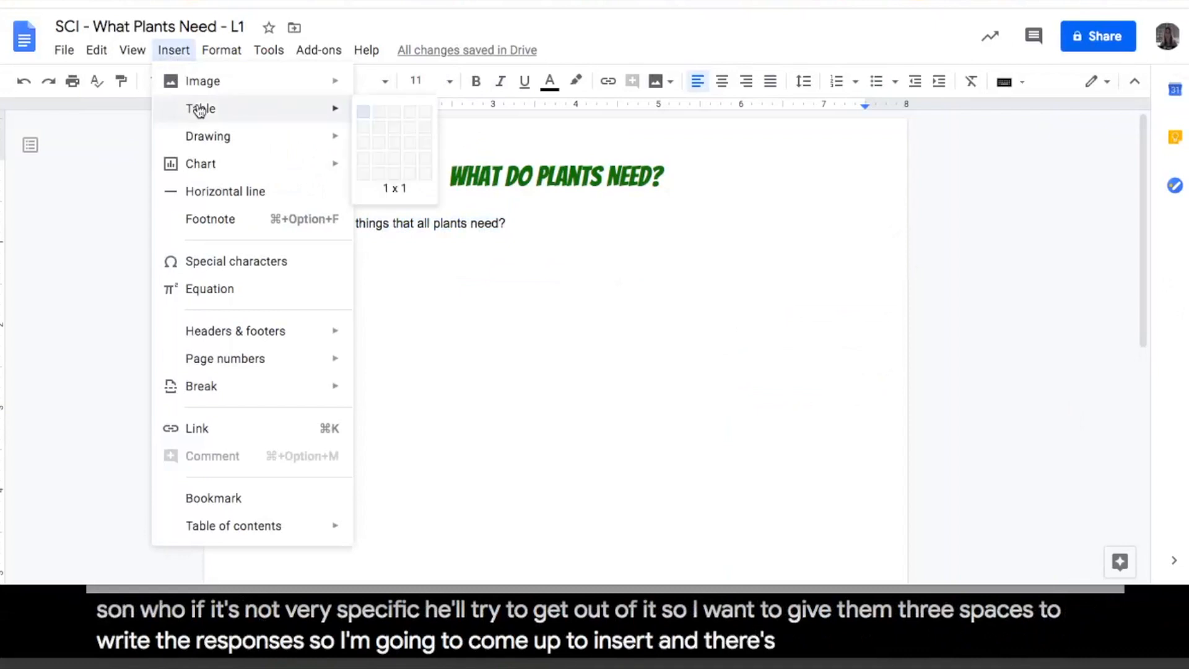
{"action": "left_click", "coordinate": [379, 158]}
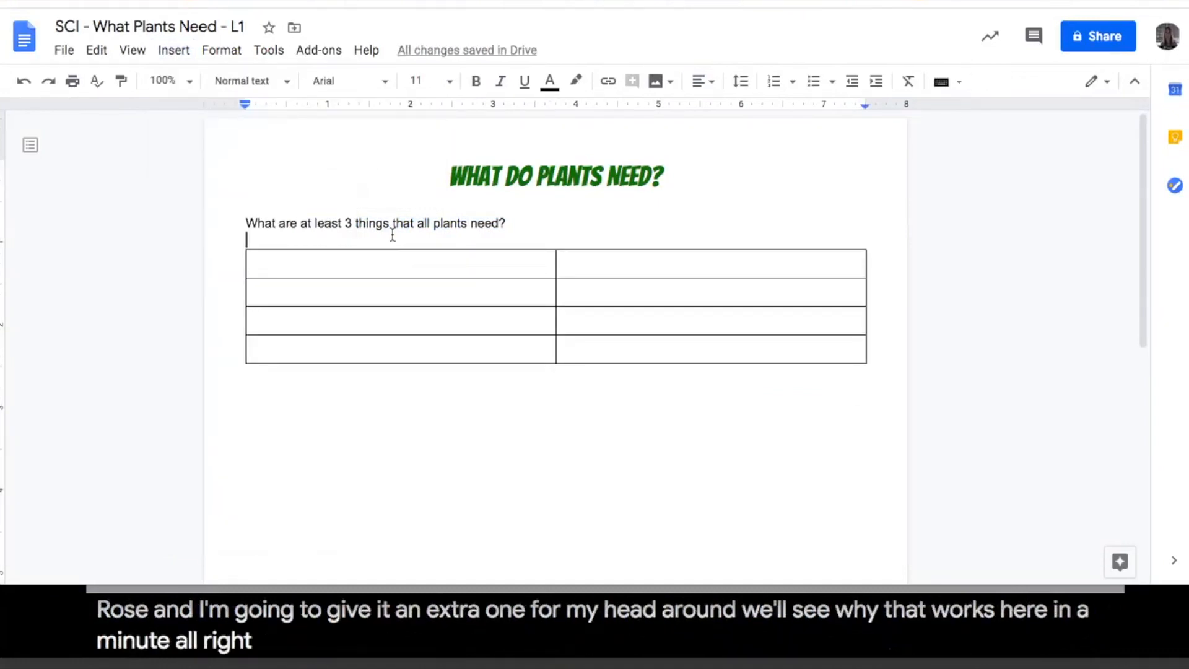
Step: Add the sentence "Explain how they help." to the end of the question line above the table
{"action": "key", "text": "Up"}
{"action": "key", "text": "End"}
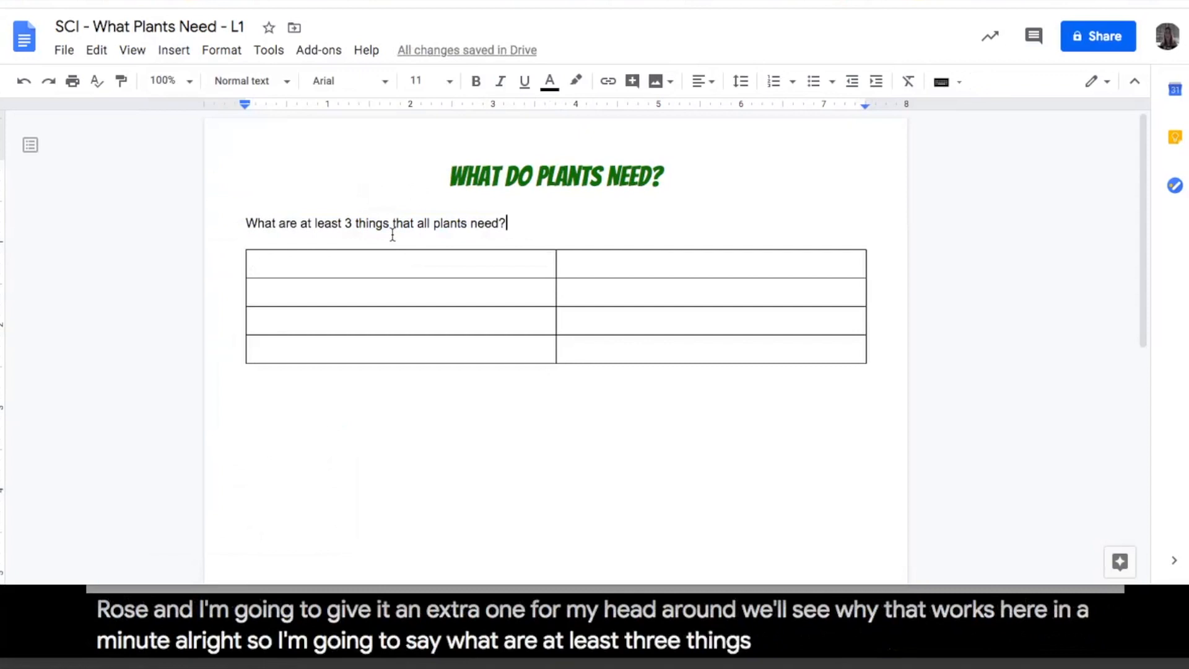
{"action": "type", "text": "Explain "}
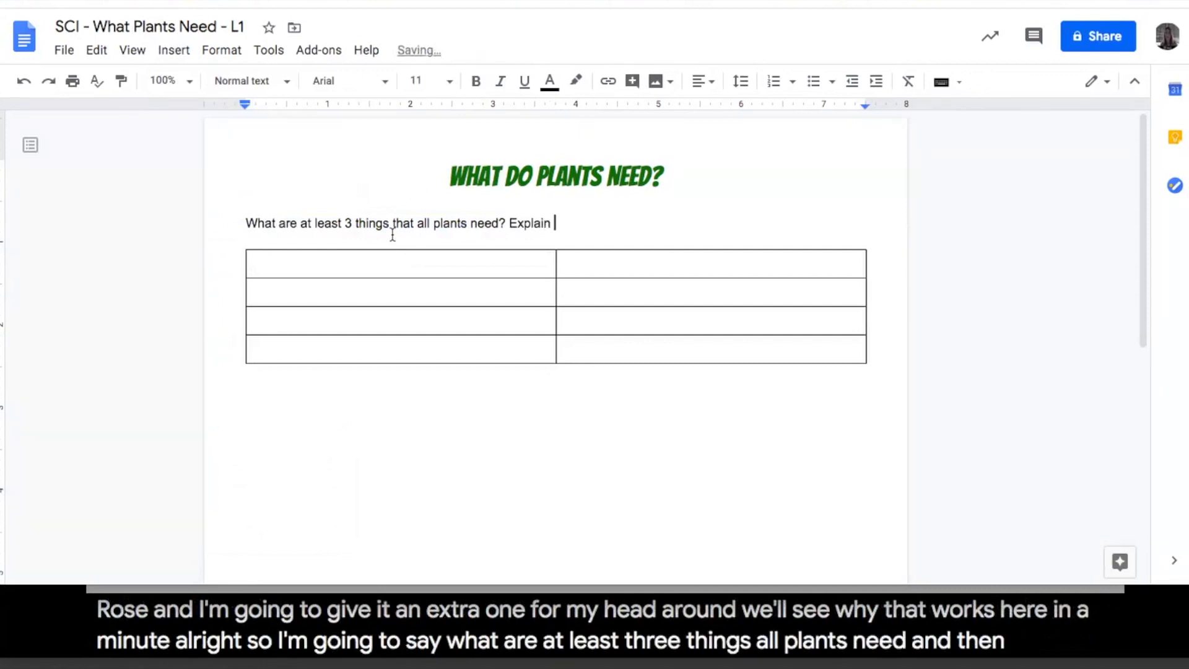
{"action": "type", "text": "how they help."}
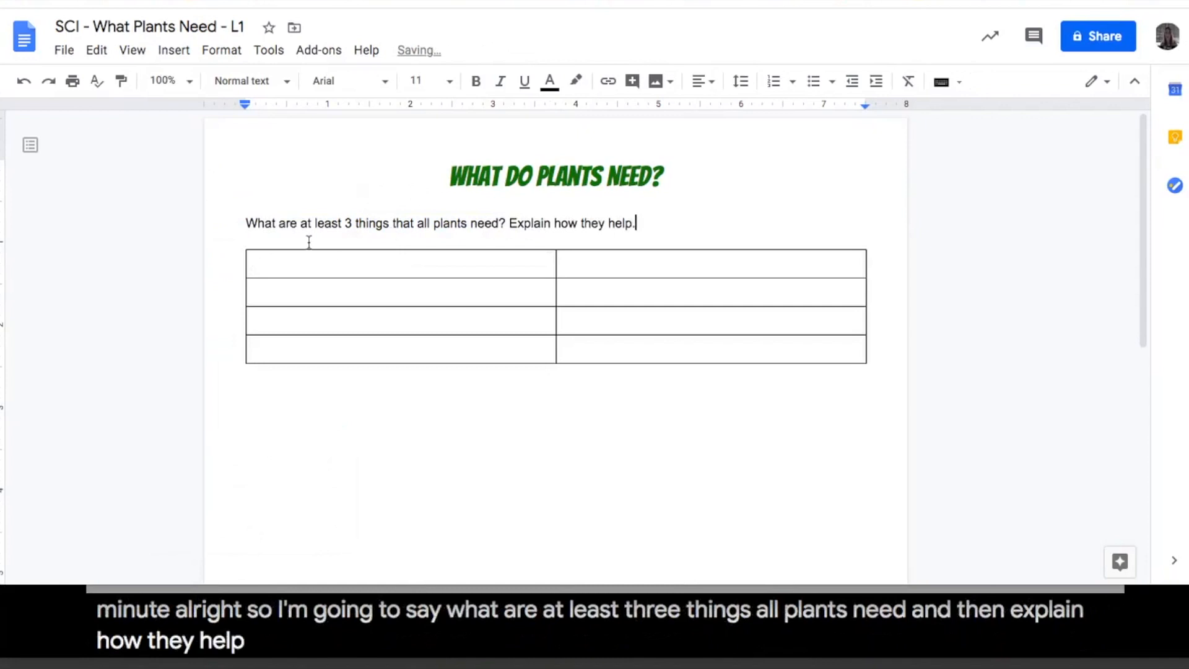
Step: Enter "Plants need...." as the header of the table's first column
{"action": "left_click", "coordinate": [324, 272]}
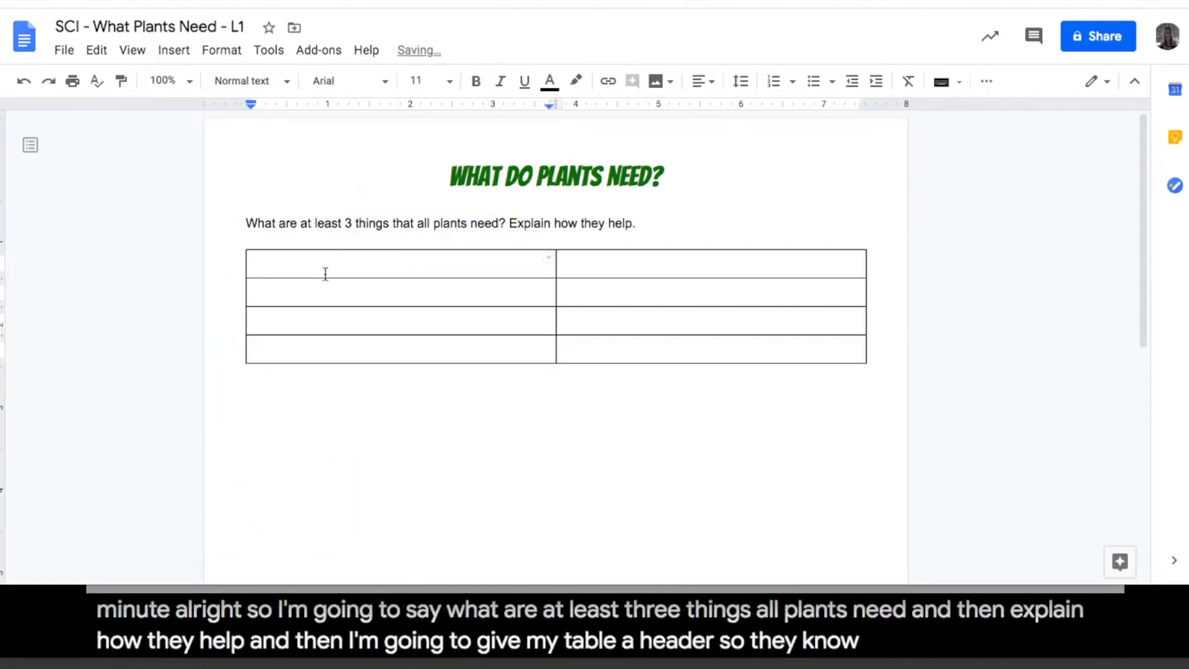
{"action": "type", "text": "What d"}
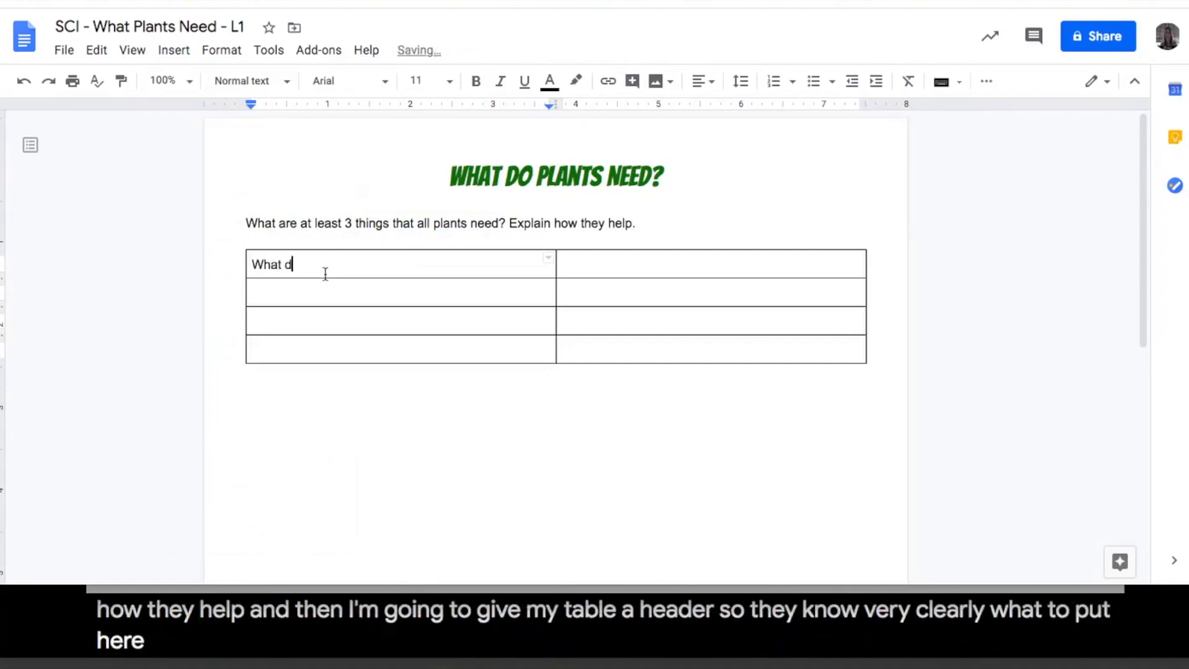
{"action": "type", "text": "o they need"}
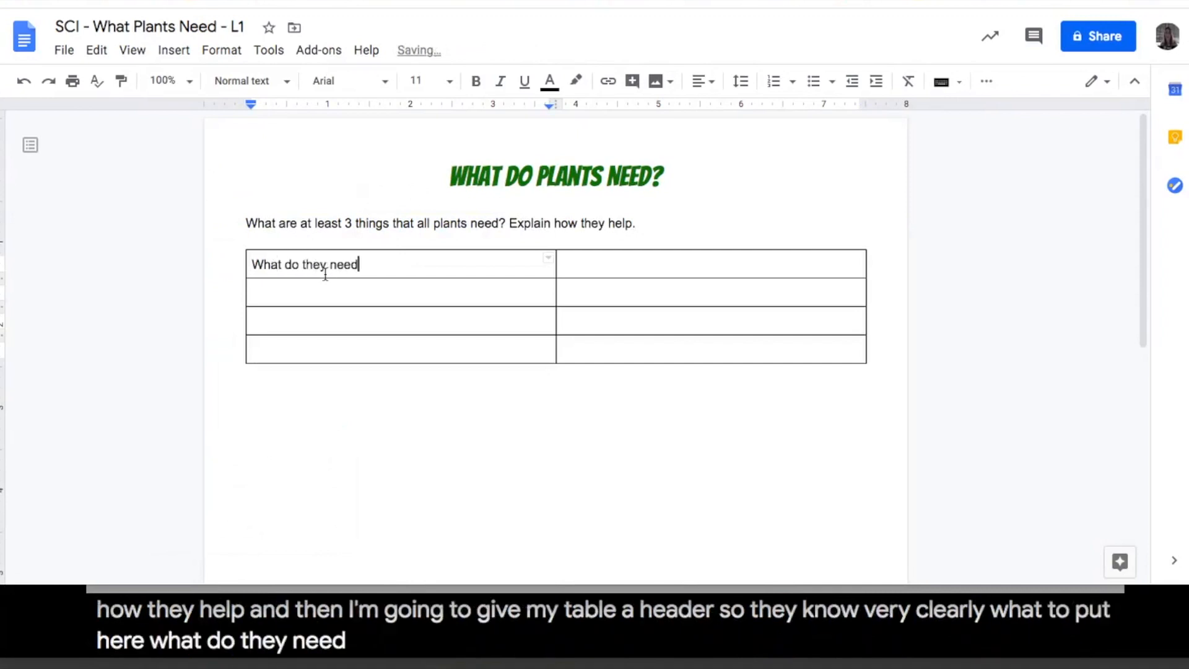
{"action": "key", "text": "ctrl+shift+Left"}
{"action": "key", "text": "ctrl+shift+Left"}
{"action": "key", "text": "ctrl+shift+Left"}
{"action": "key", "text": "ctrl+shift+Left"}
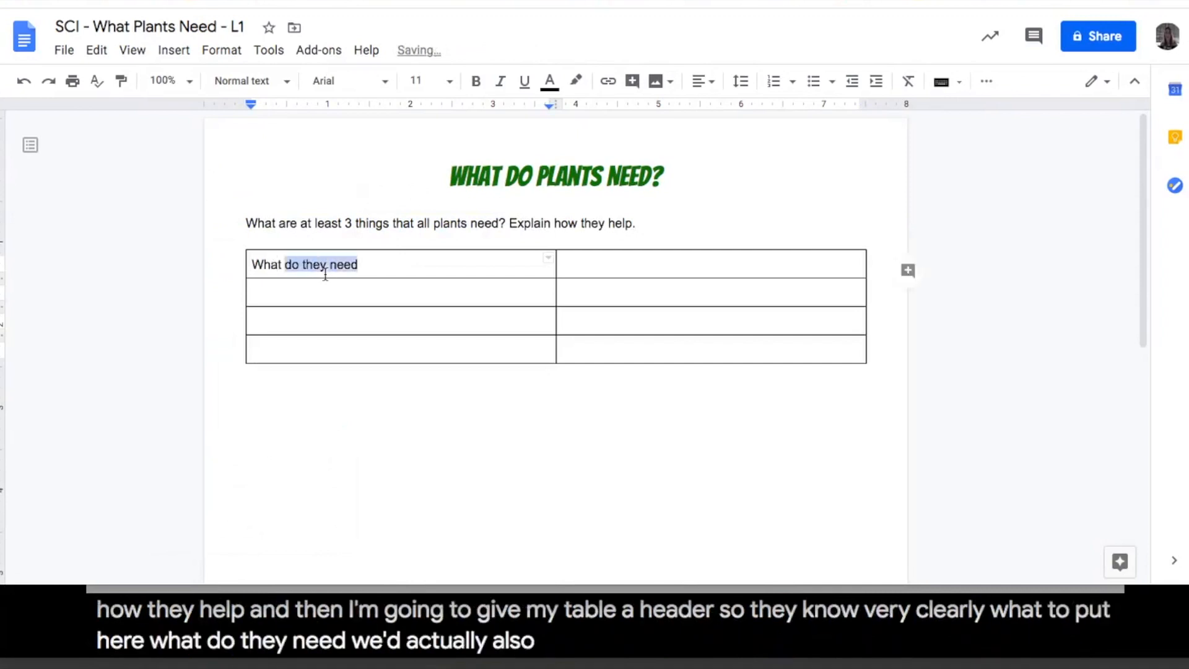
{"action": "type", "text": "Plants "}
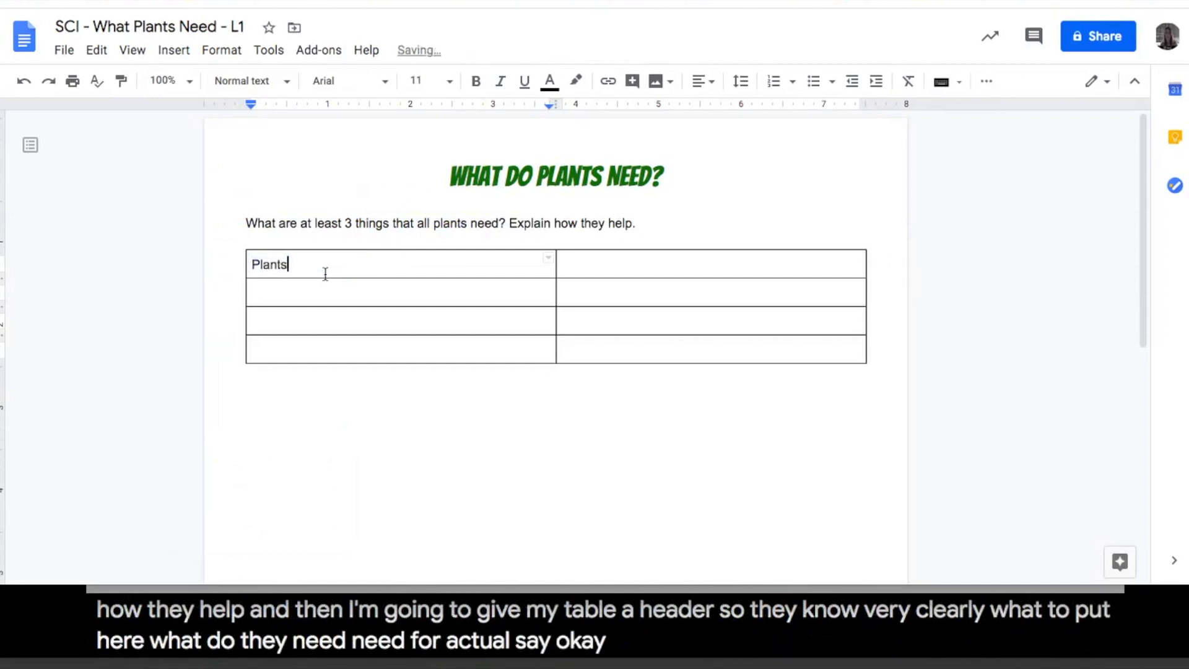
{"action": "type", "text": "need...."}
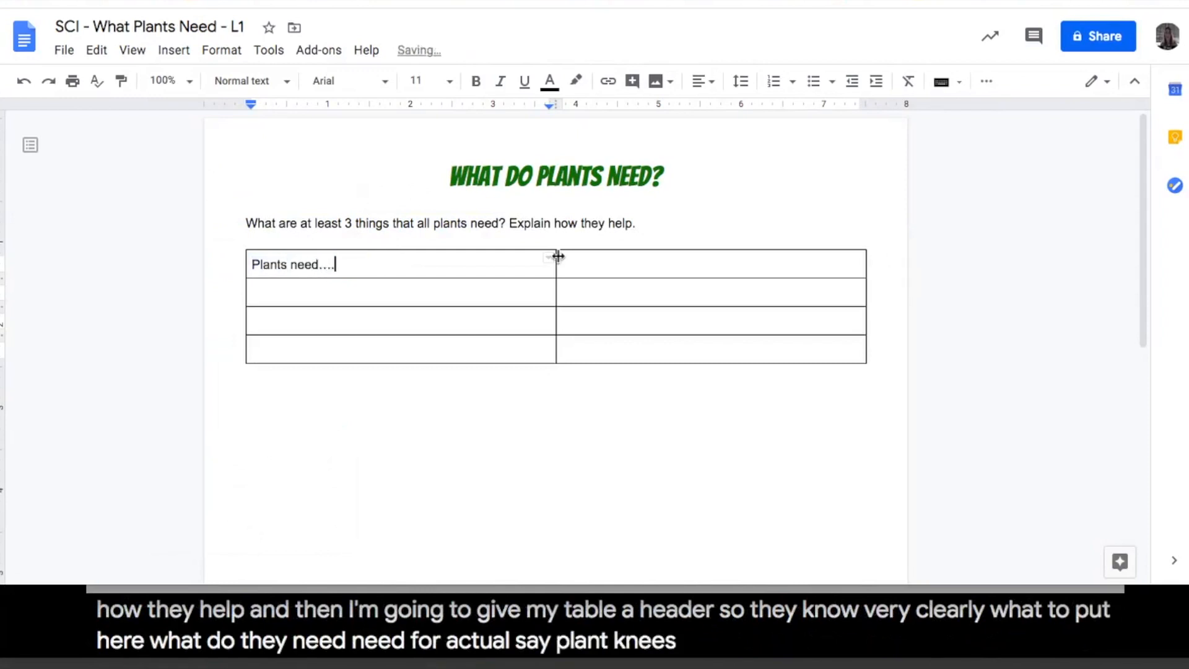
Step: Enter "This helps because...." as the header of the table's second column
{"action": "left_click", "coordinate": [595, 264]}
{"action": "type", "text": "Thi"}
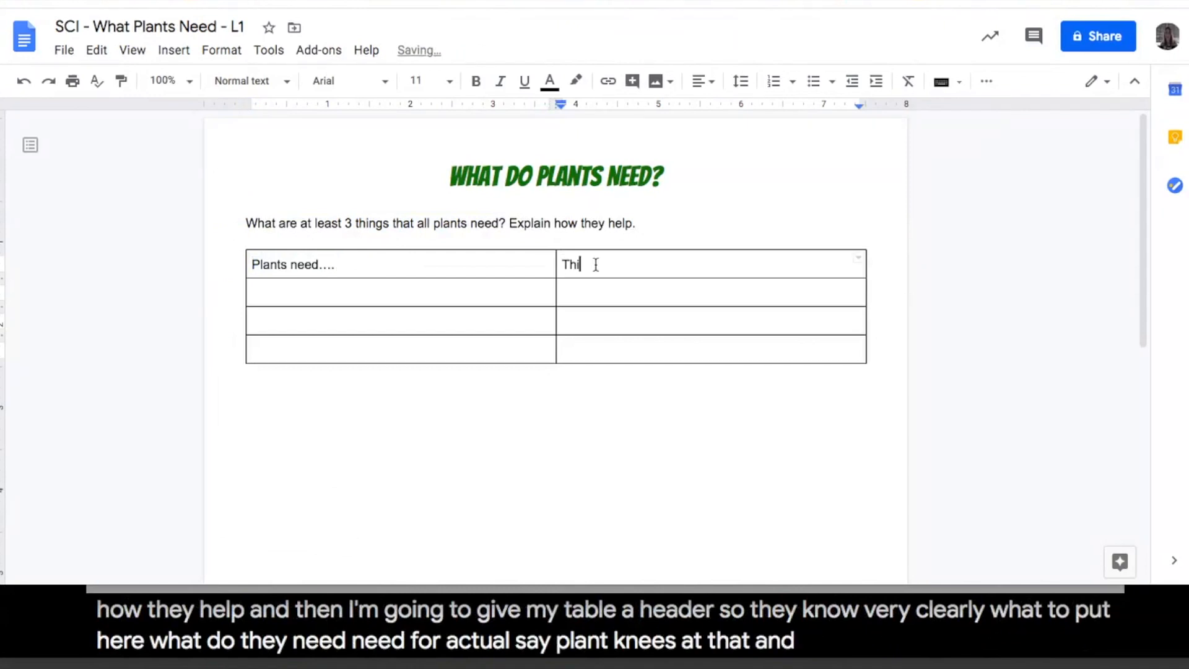
{"action": "type", "text": "s helps be"}
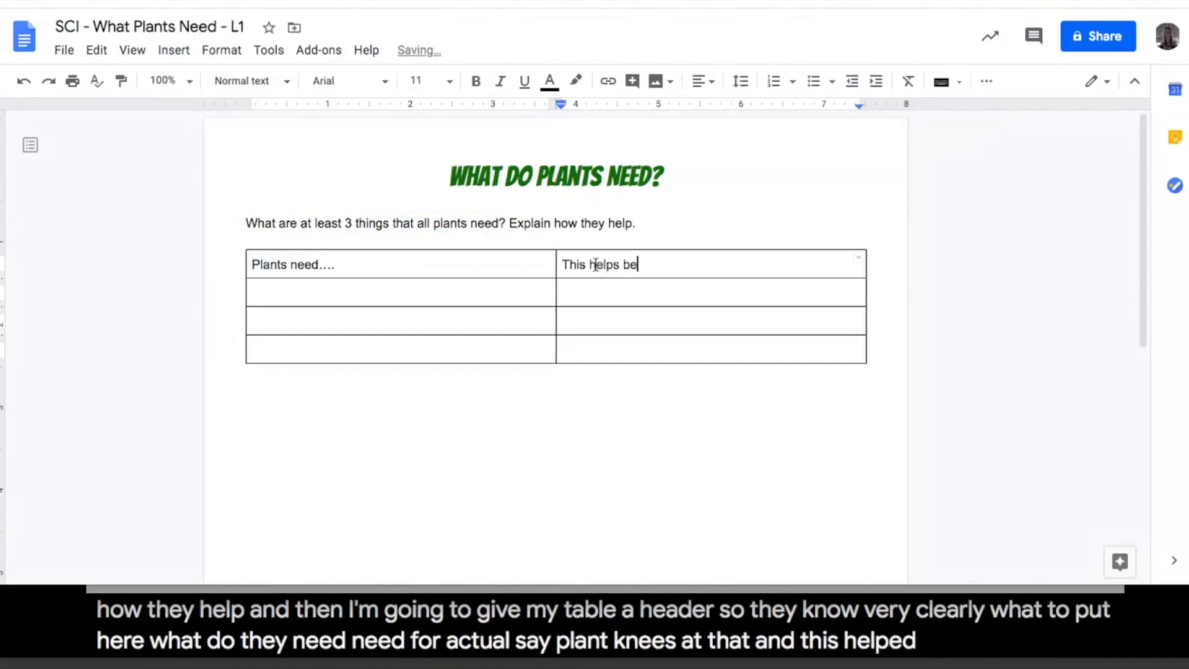
{"action": "type", "text": "cause...."}
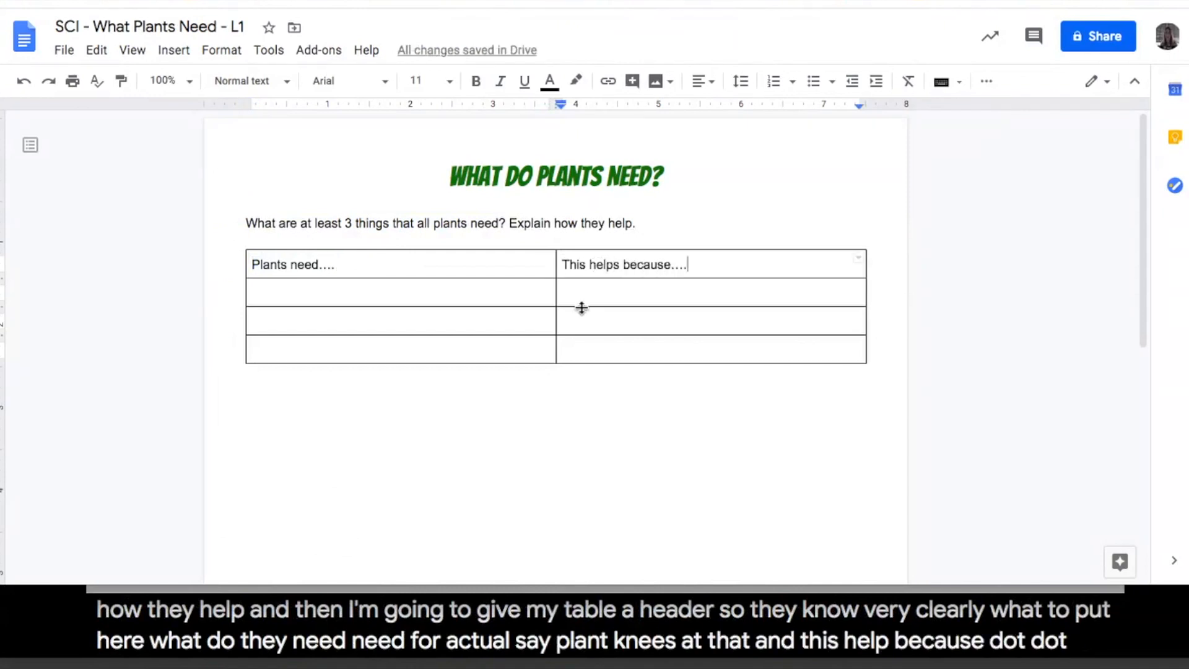
{"action": "left_click", "coordinate": [520, 283]}
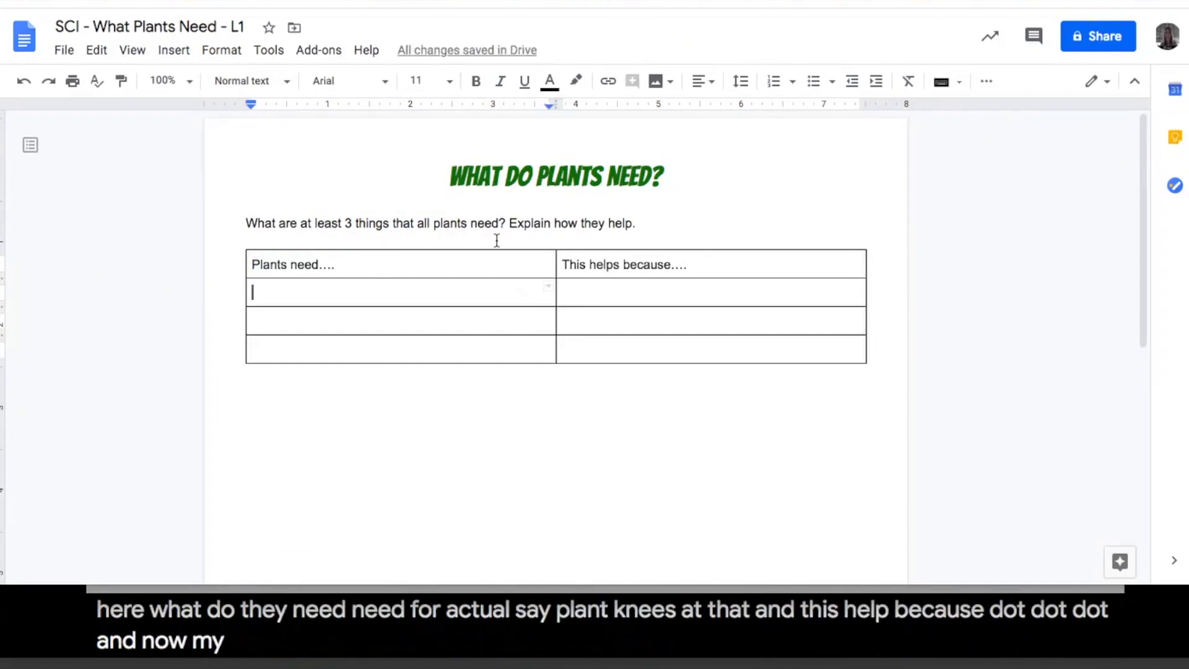
{"action": "left_click", "coordinate": [492, 315]}
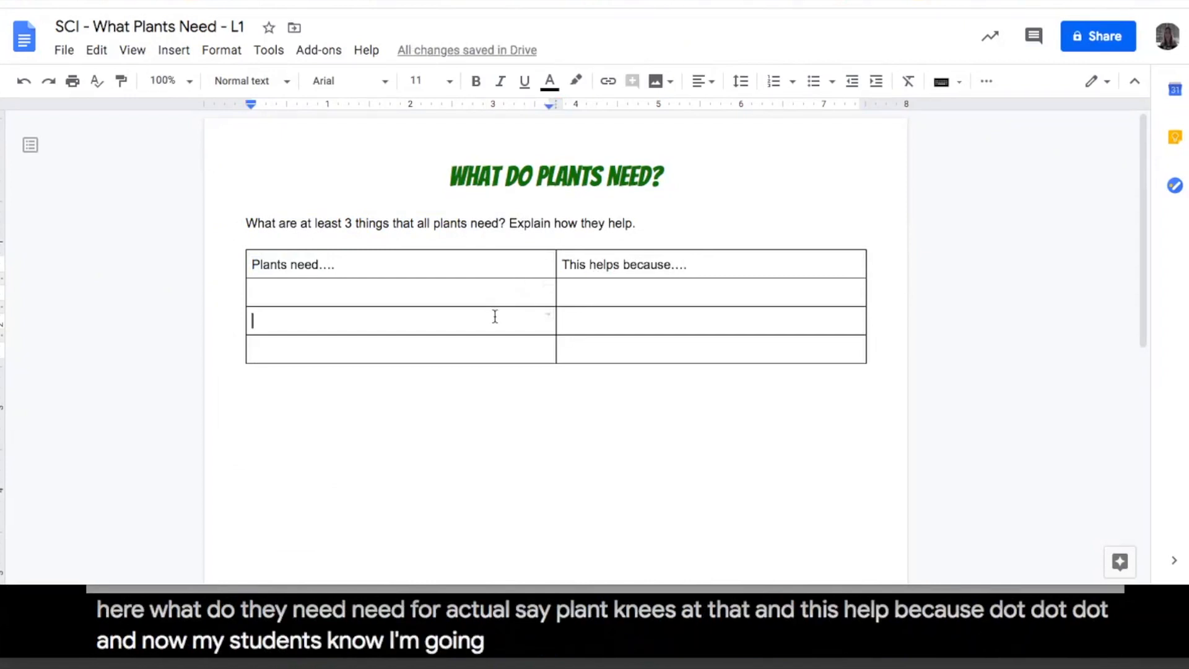
{"action": "left_click", "coordinate": [494, 353]}
{"action": "left_click", "coordinate": [586, 289]}
{"action": "left_click", "coordinate": [586, 314]}
{"action": "left_click", "coordinate": [588, 347]}
Step: Place the cursor below the table and search the web for images of "watering can kid"
{"action": "left_click", "coordinate": [580, 412]}
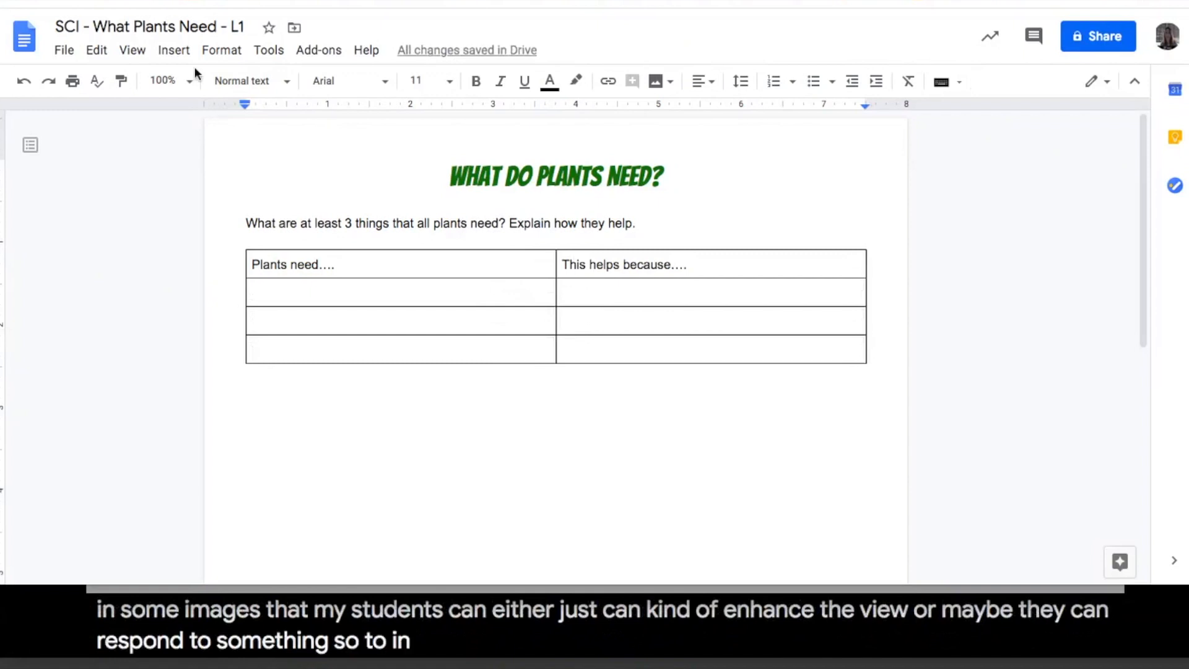
{"action": "left_click", "coordinate": [174, 49]}
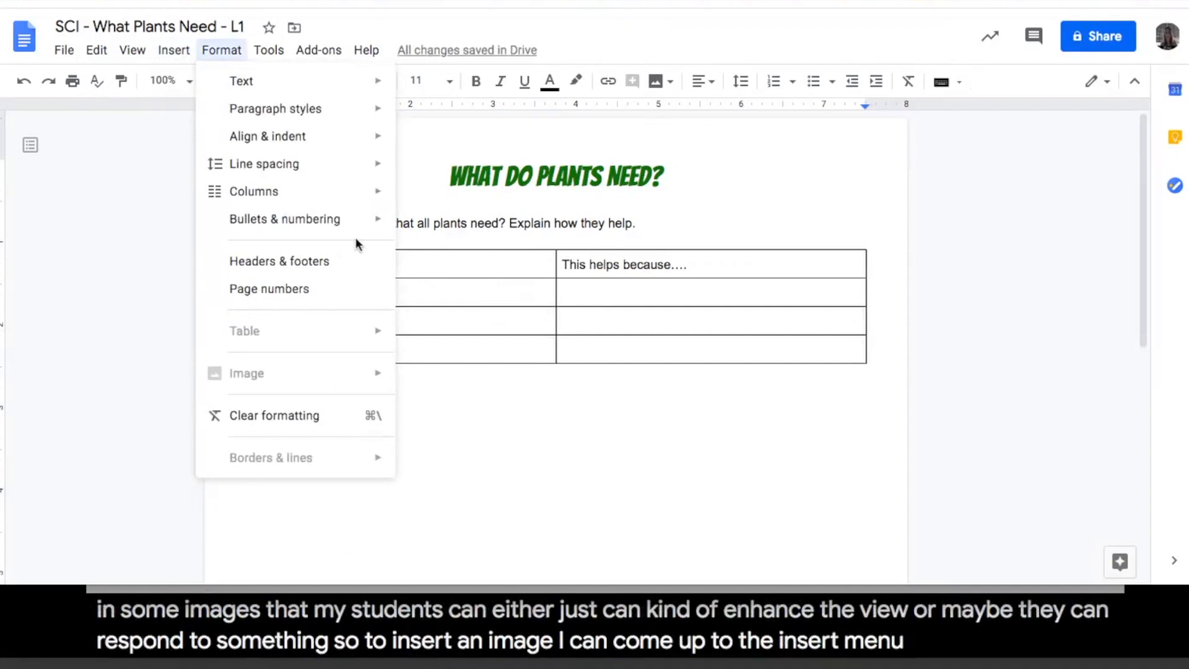
{"action": "mouse_move", "coordinate": [179, 53]}
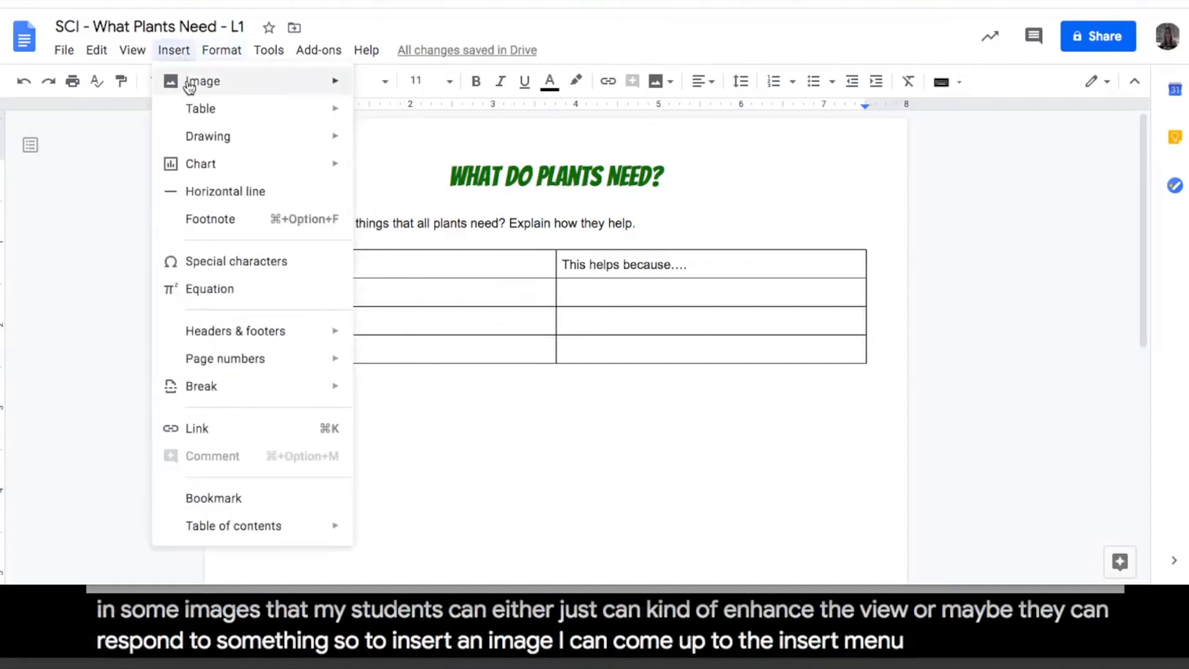
{"action": "mouse_move", "coordinate": [189, 88]}
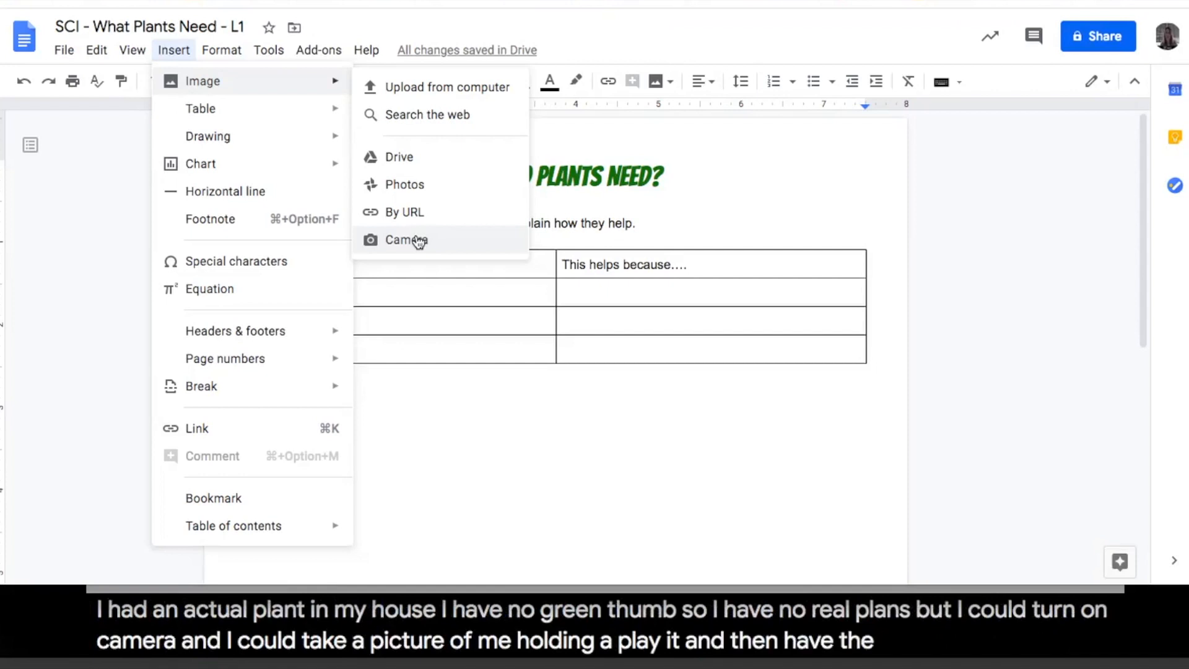
{"action": "left_click", "coordinate": [446, 118]}
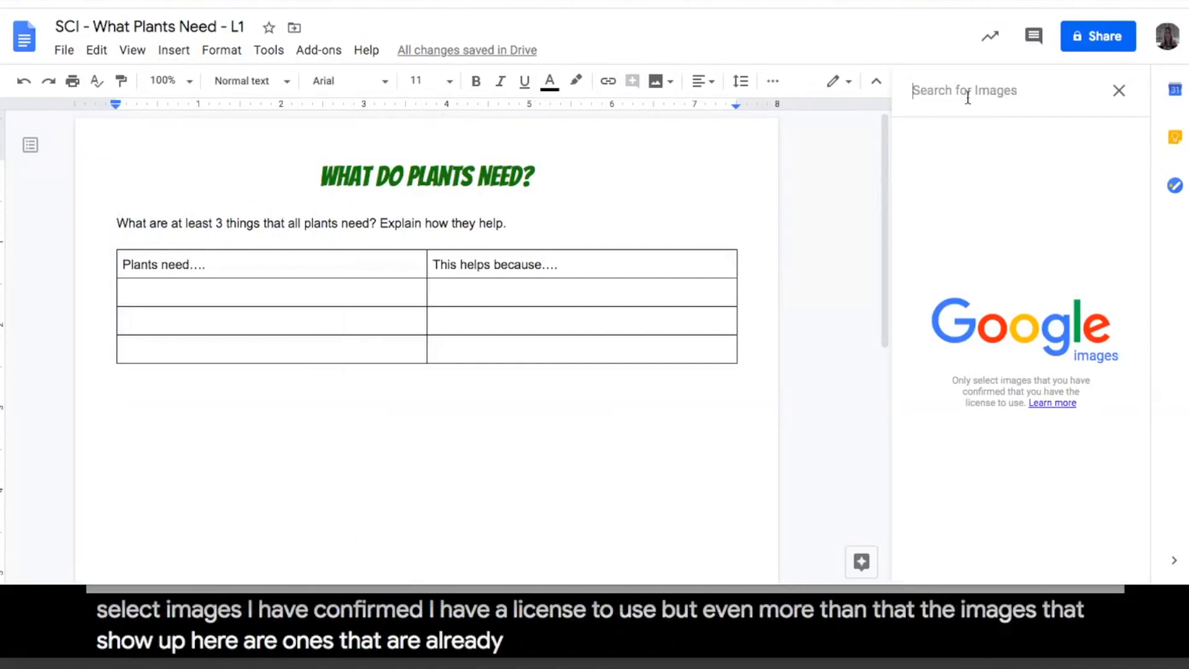
{"action": "type", "text": "watering can "}
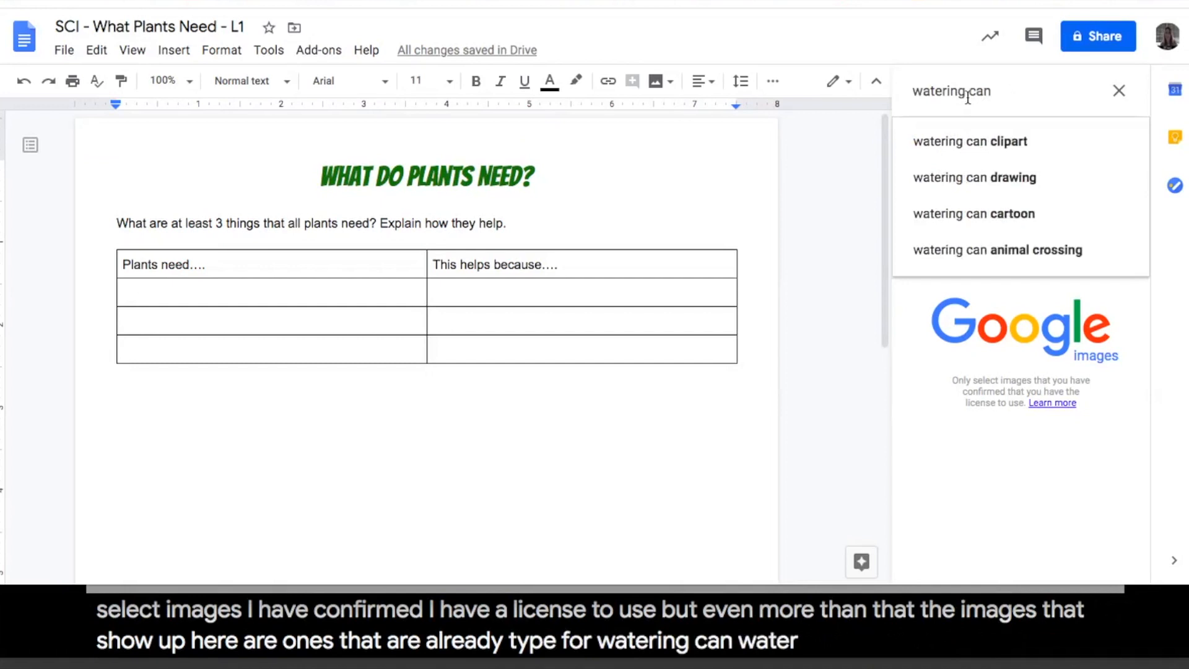
{"action": "type", "text": "kid"}
{"action": "key", "text": "Return"}
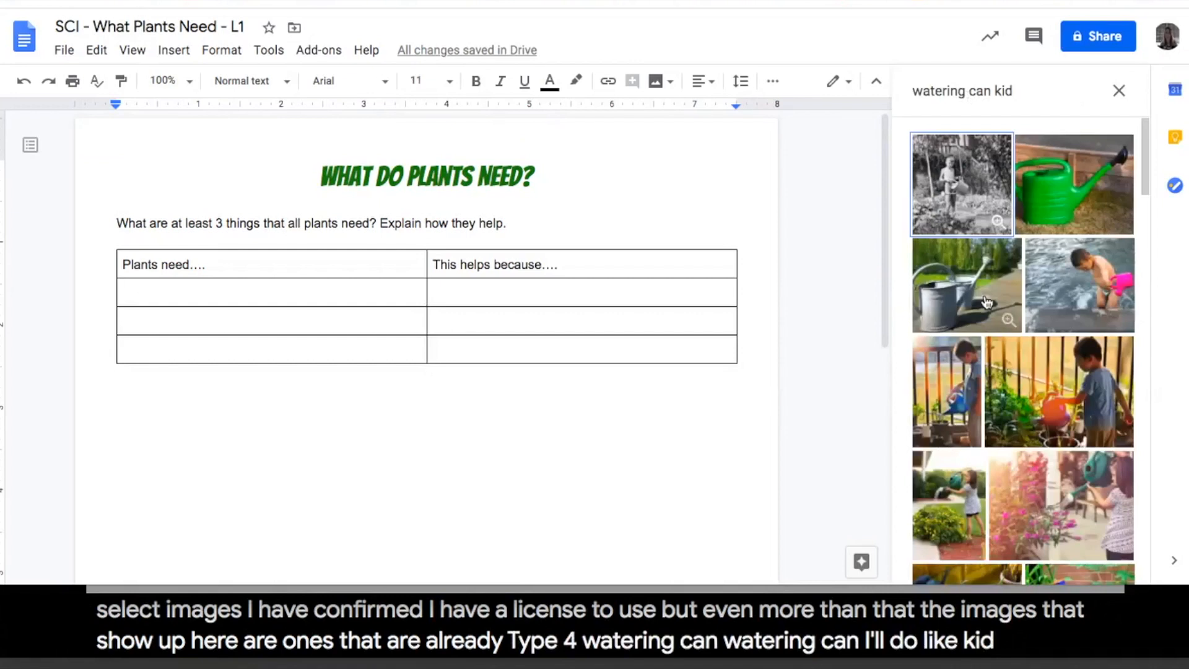
Step: Preview the picture of the boy pouring from a blue watering can and insert it below the table
{"action": "left_click", "coordinate": [956, 375]}
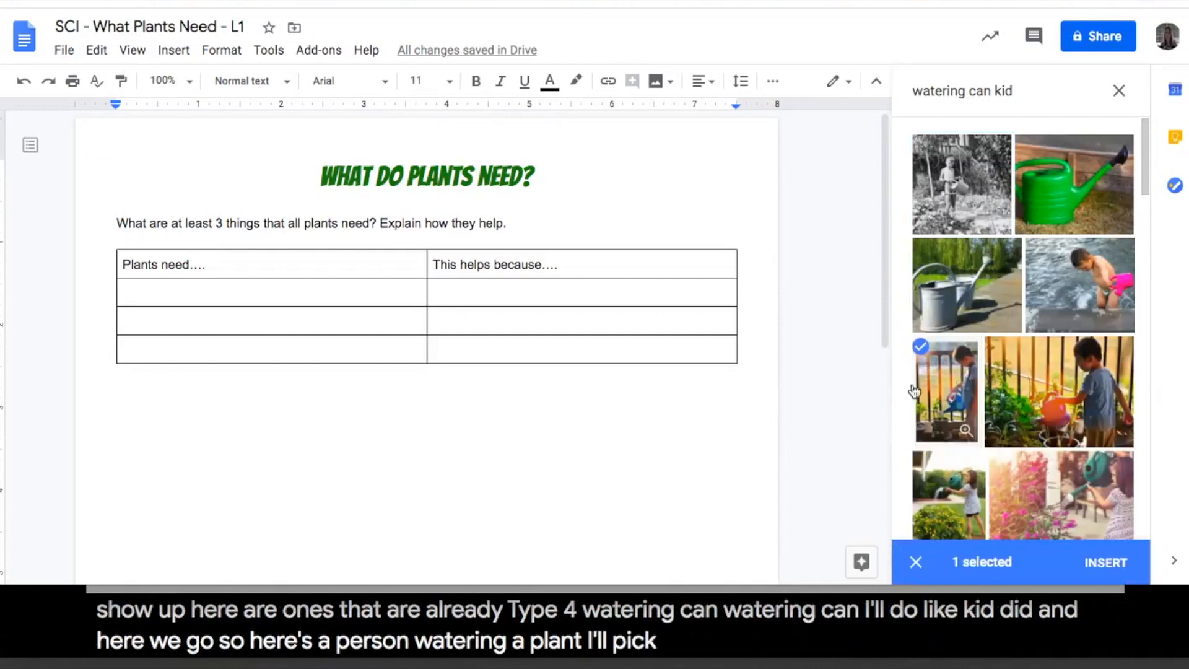
{"action": "left_click", "coordinate": [966, 432]}
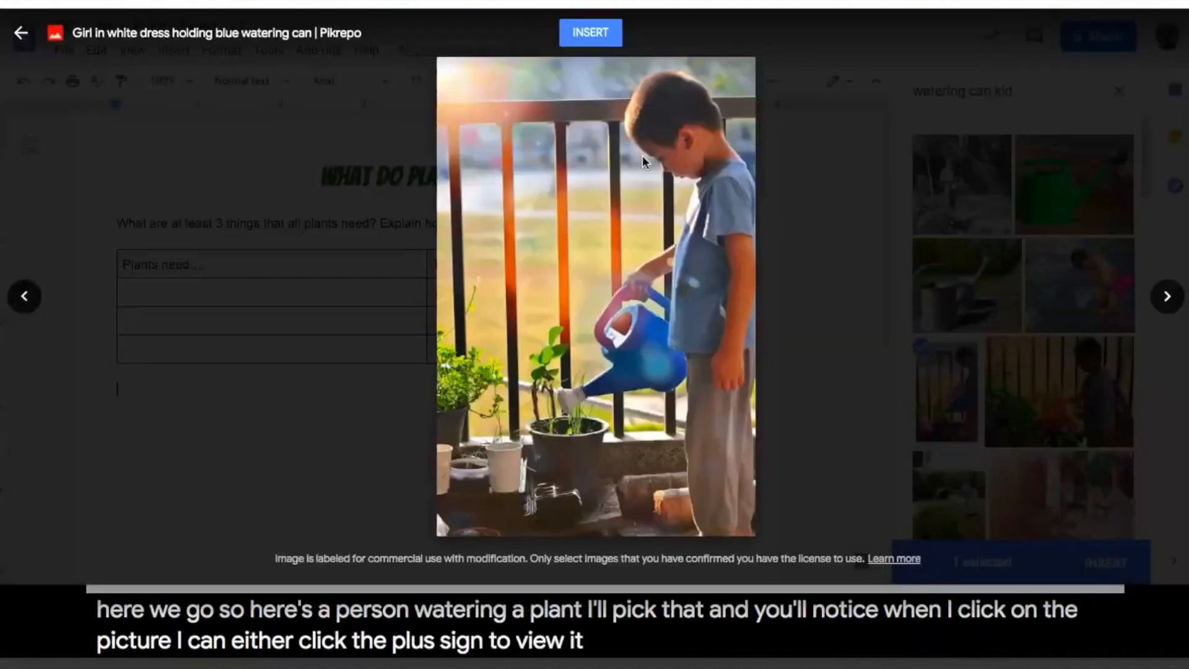
{"action": "left_click", "coordinate": [597, 40]}
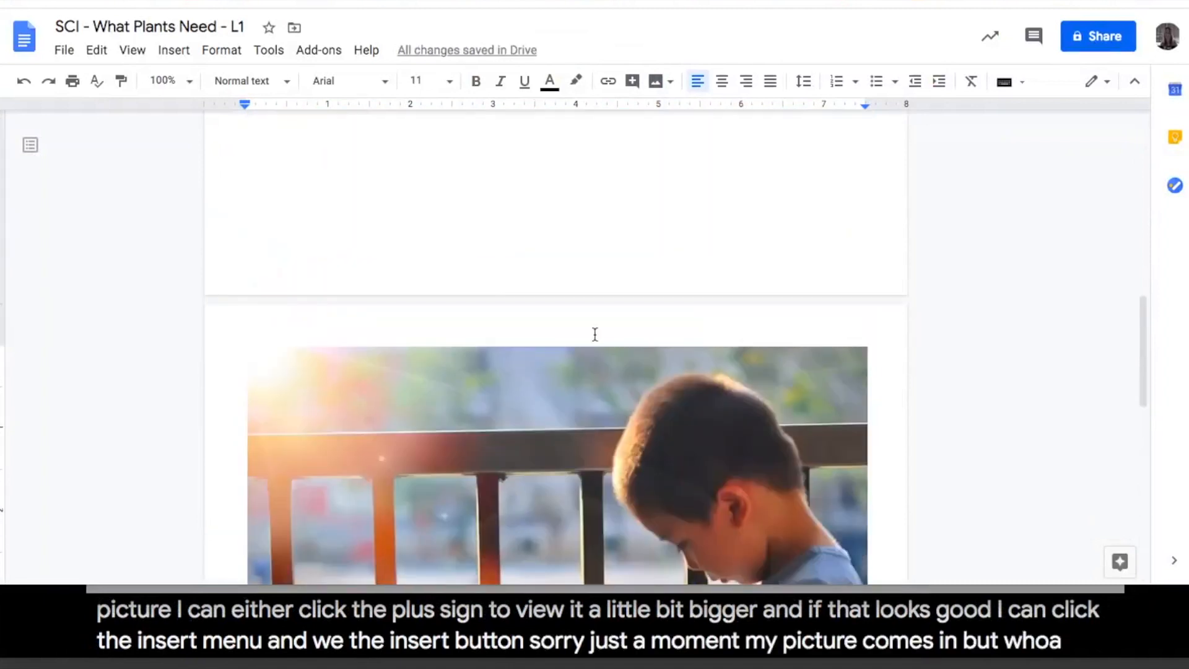
Step: Shrink the inserted watering can picture proportionally to about 3 inches wide so it fits on the first page below the table
{"action": "scroll", "coordinate": [595, 334], "scroll_direction": "up", "scroll_amount": 10}
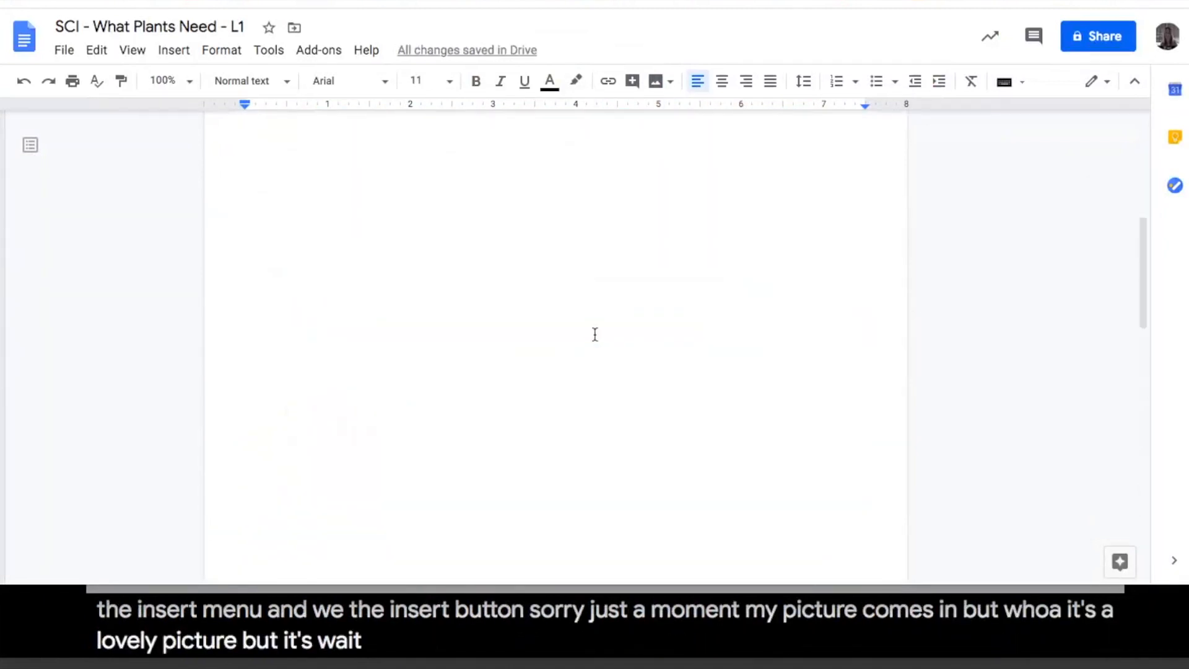
{"action": "scroll", "coordinate": [594, 334], "scroll_direction": "down", "scroll_amount": 10}
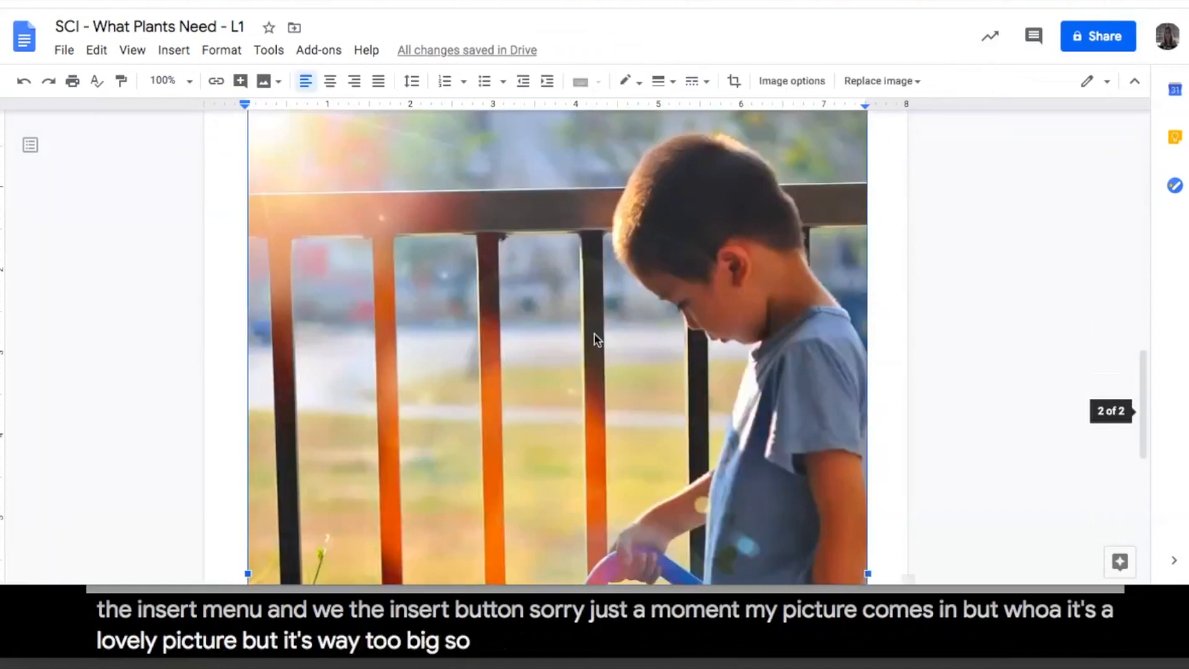
{"action": "scroll", "coordinate": [594, 337], "scroll_direction": "up", "scroll_amount": 4}
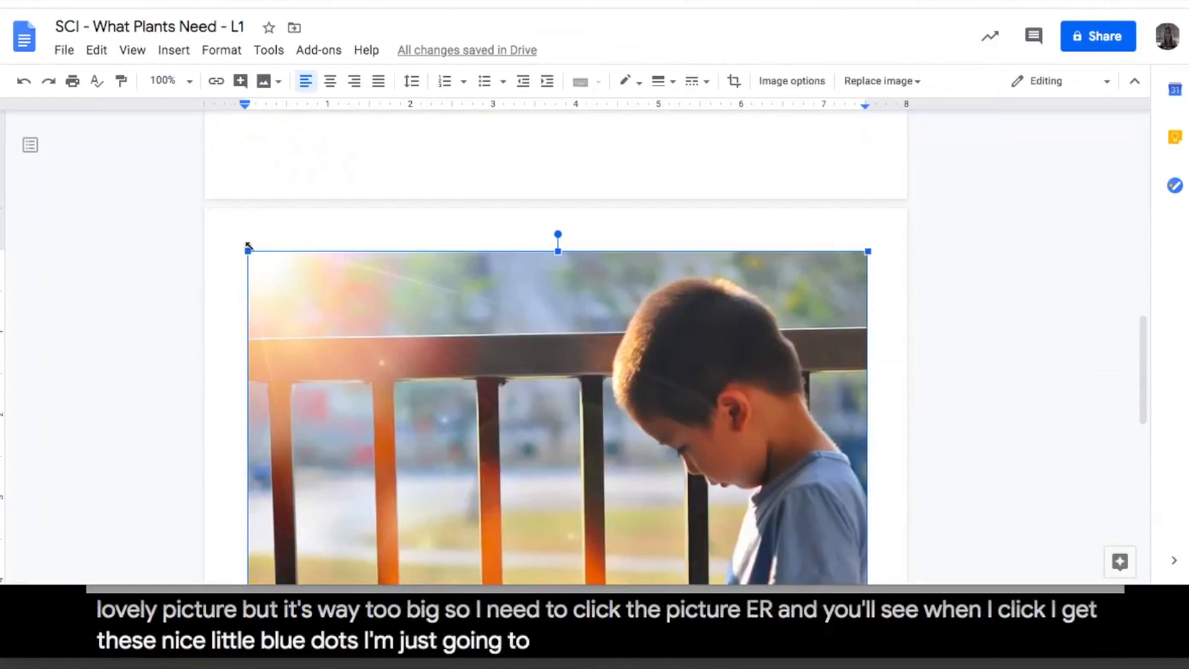
{"action": "left_click_drag", "start_coordinate": [248, 248], "coordinate": [674, 539]}
{"action": "left_click_drag", "start_coordinate": [677, 251], "coordinate": [341, 529]}
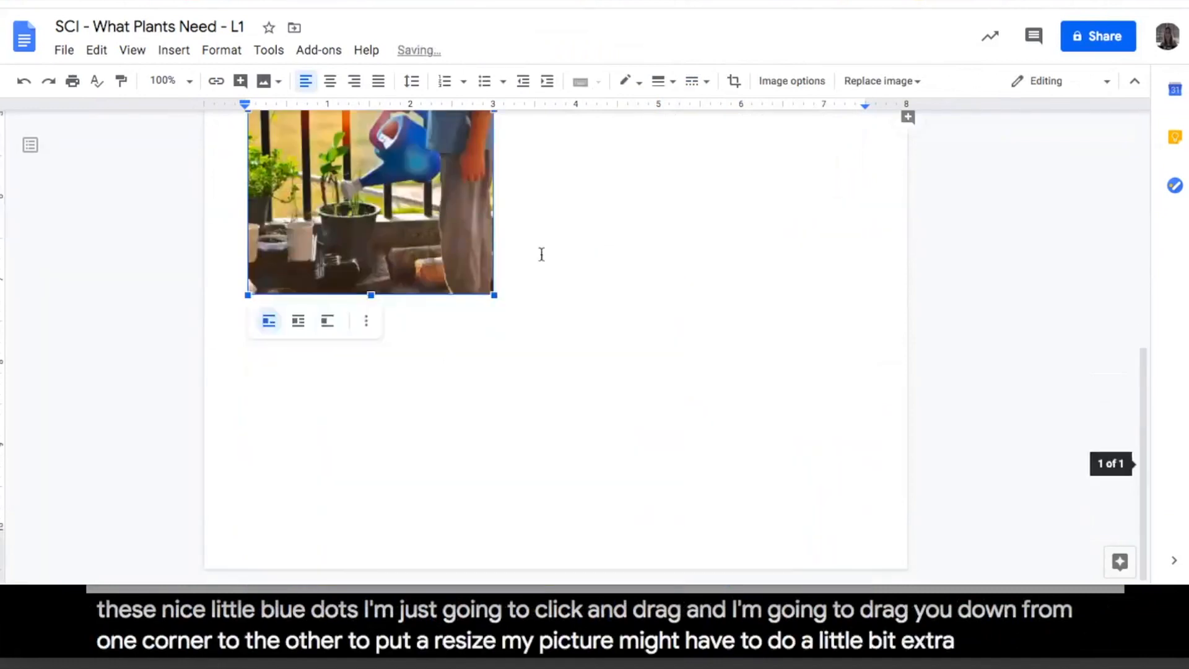
{"action": "scroll", "coordinate": [541, 254], "scroll_direction": "up", "scroll_amount": 6}
{"action": "scroll", "coordinate": [541, 254], "scroll_direction": "down", "scroll_amount": 4}
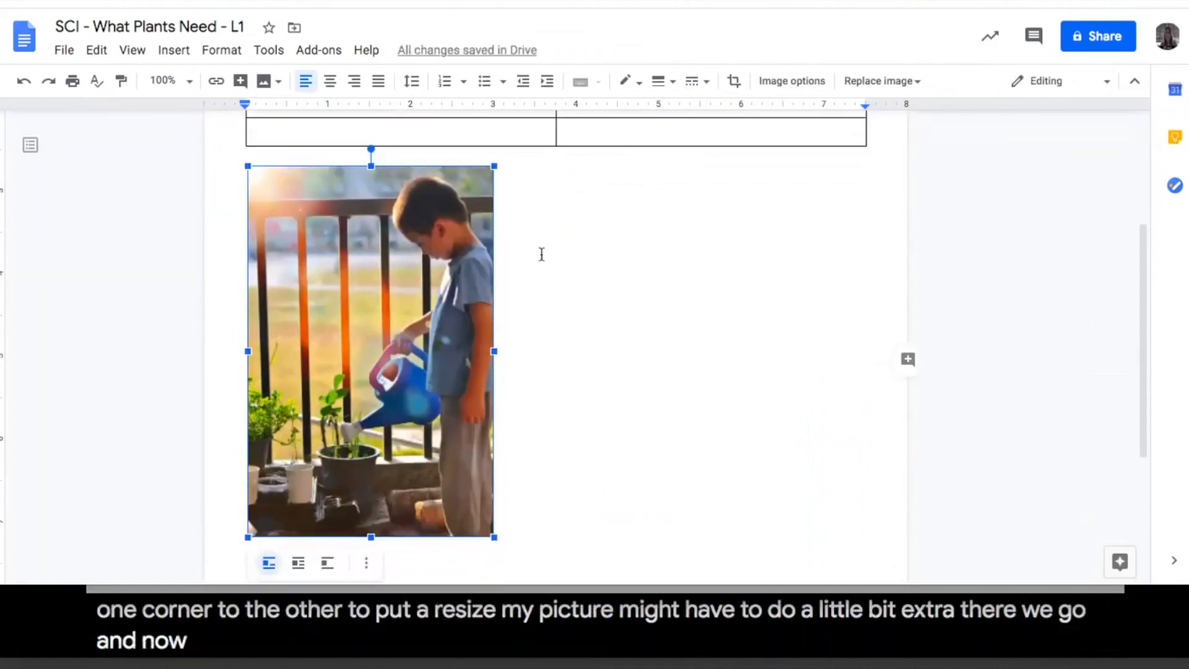
{"action": "left_click", "coordinate": [538, 254]}
{"action": "left_click", "coordinate": [477, 260]}
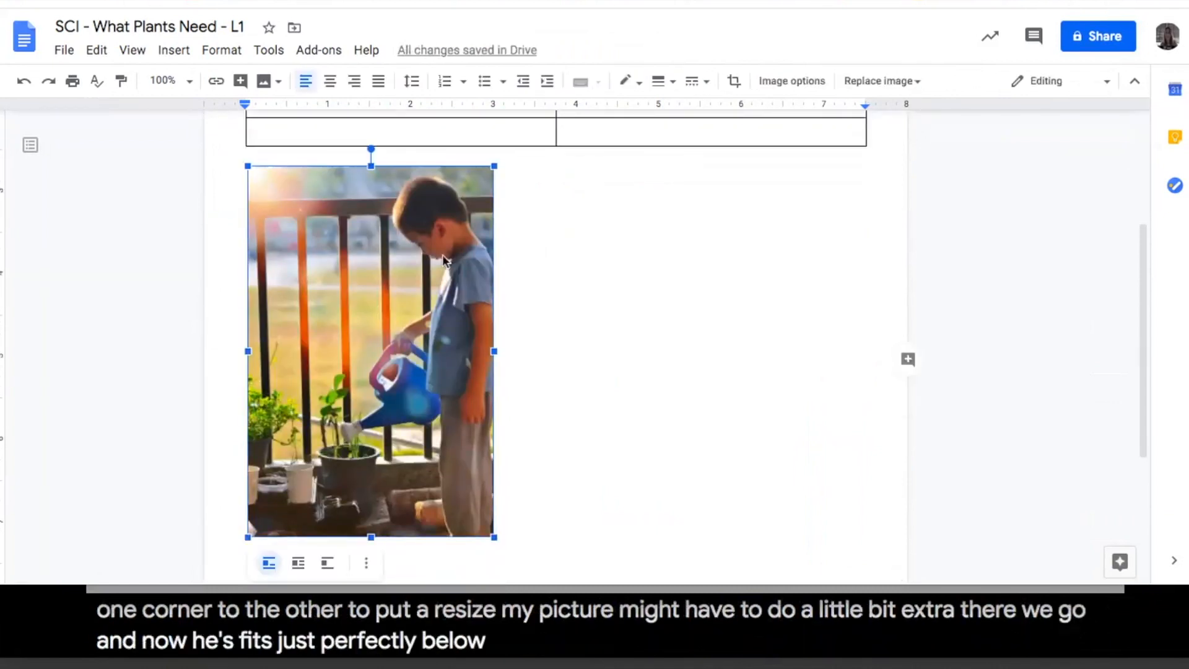
Step: Set the watering can picture in line with text and center it on the page
{"action": "left_click", "coordinate": [304, 564]}
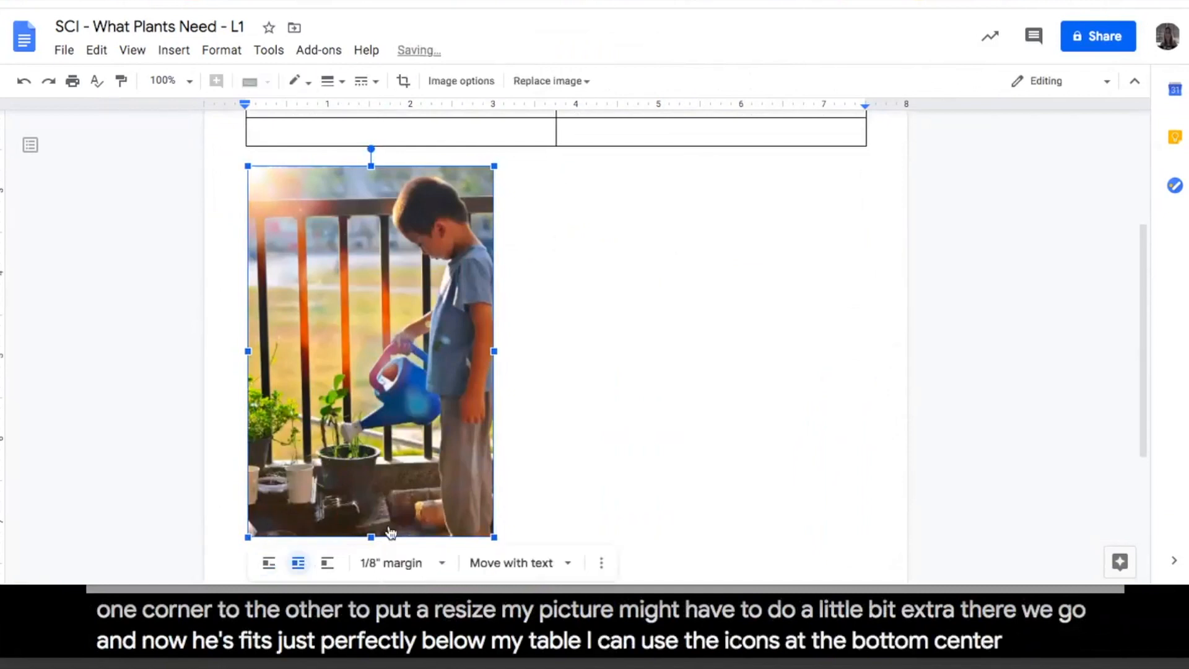
{"action": "left_click", "coordinate": [269, 562]}
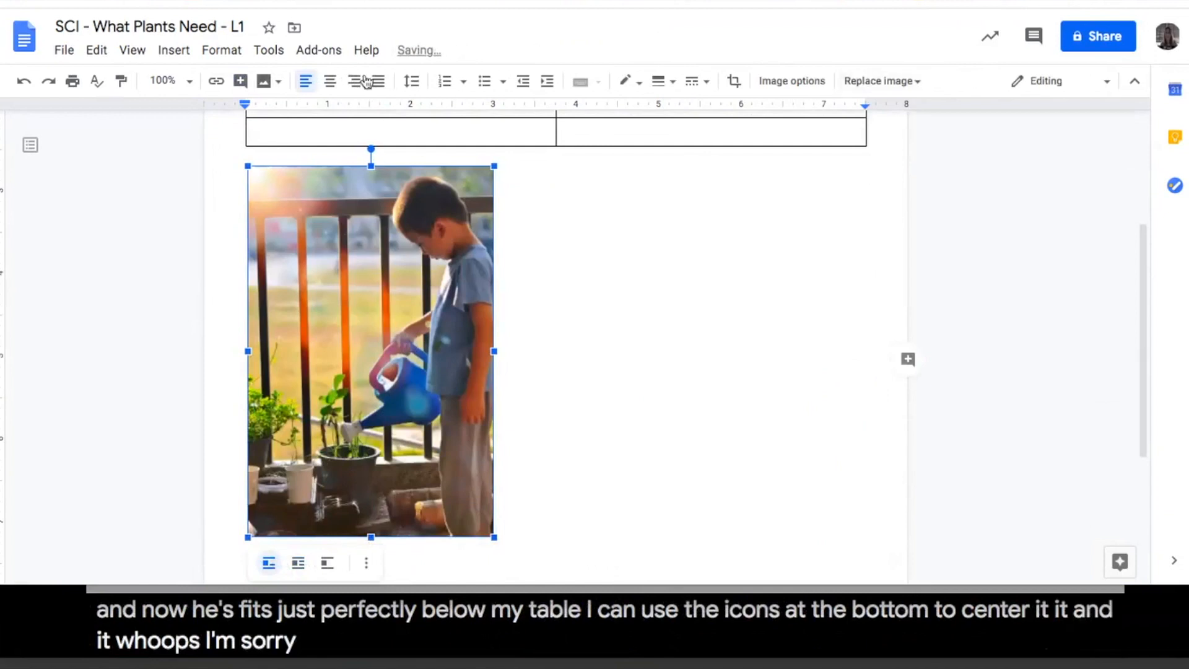
{"action": "left_click", "coordinate": [330, 81]}
Step: Add the centered prompt "Describe how this plant's needs are being met." below the picture, followed by a new line
{"action": "left_click", "coordinate": [831, 354]}
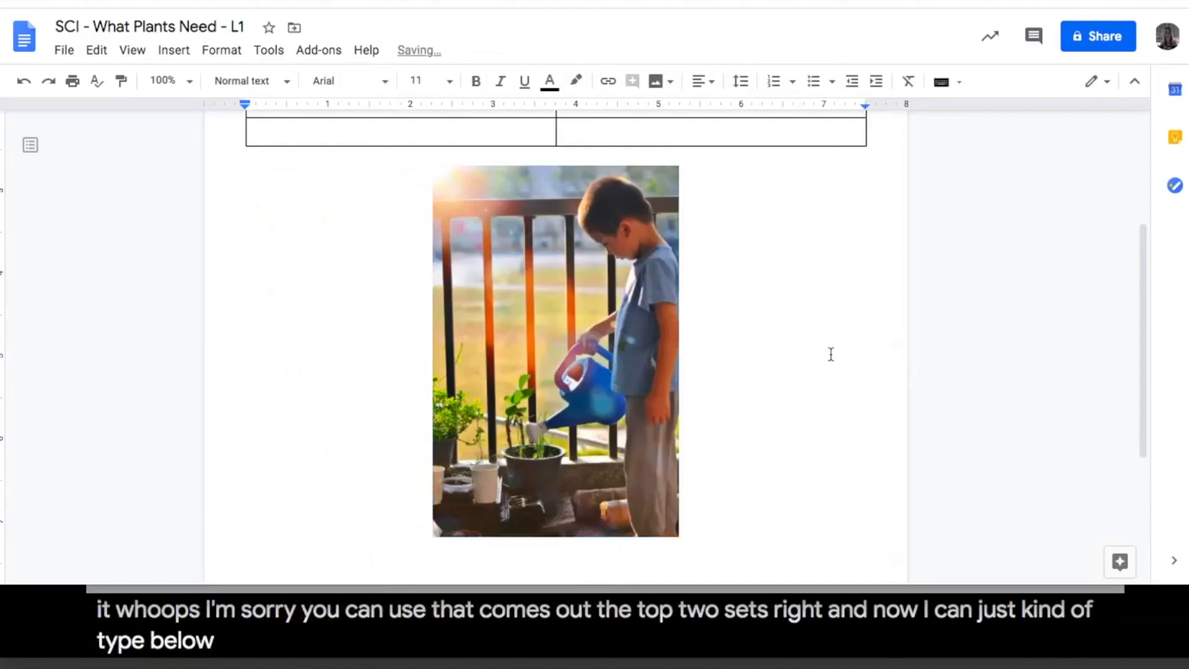
{"action": "type", "text": "Describ"}
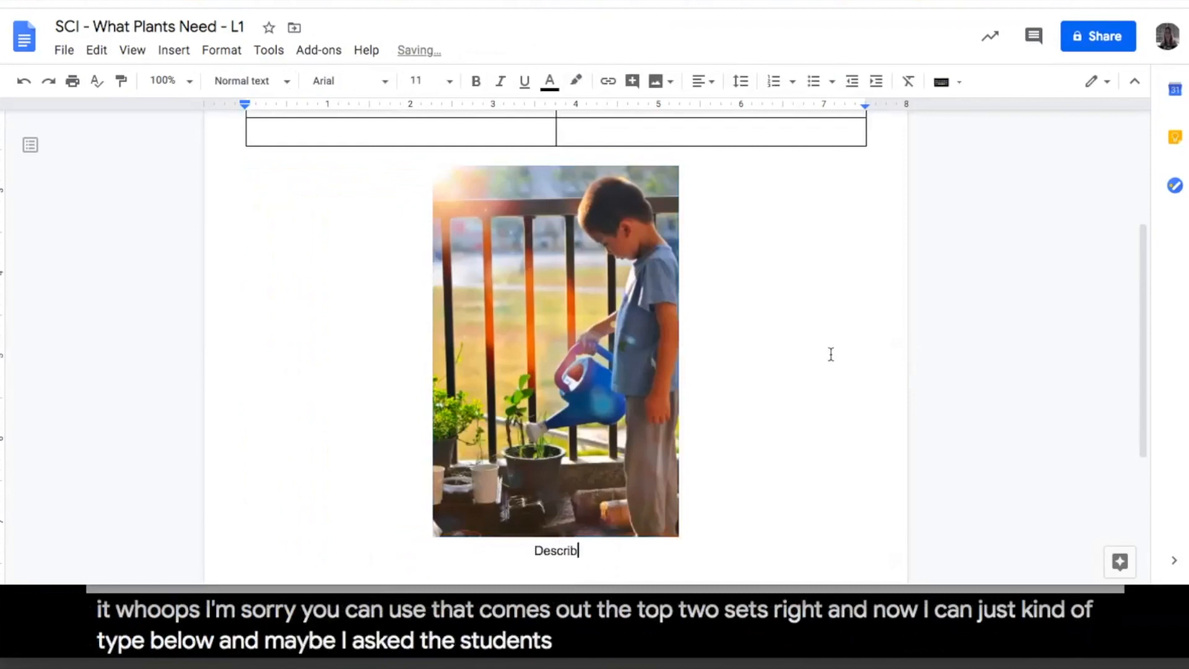
{"action": "type", "text": "e how this paln"}
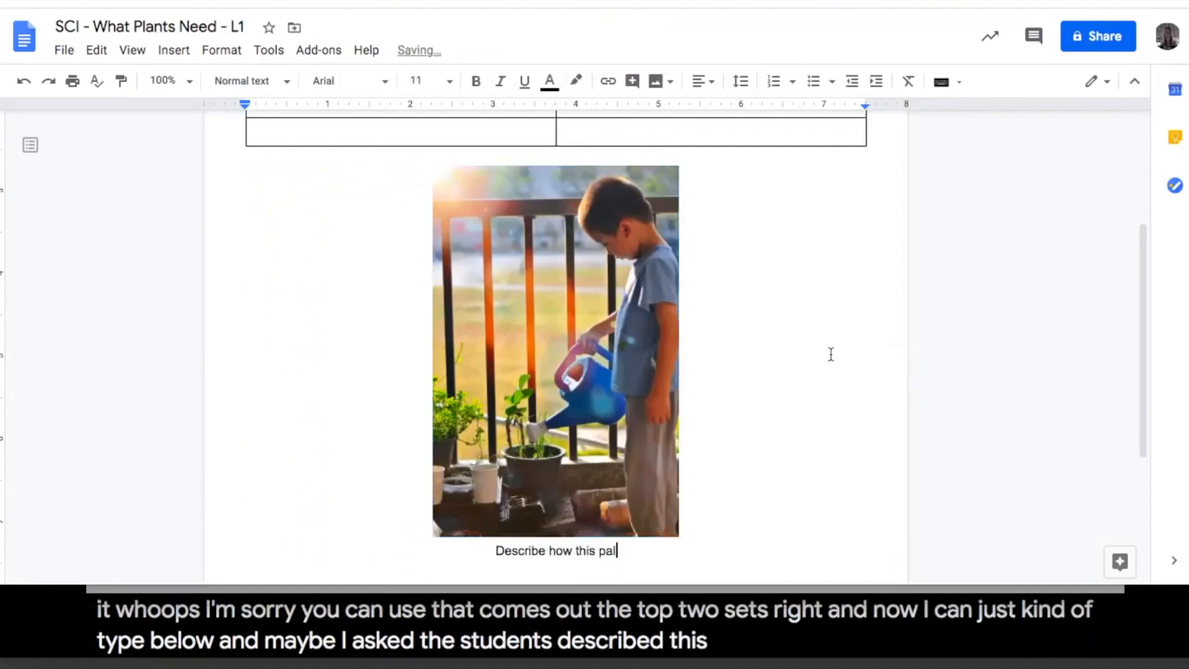
{"action": "key", "text": "BackSpace"}
{"action": "key", "text": "BackSpace"}
{"action": "key", "text": "BackSpace"}
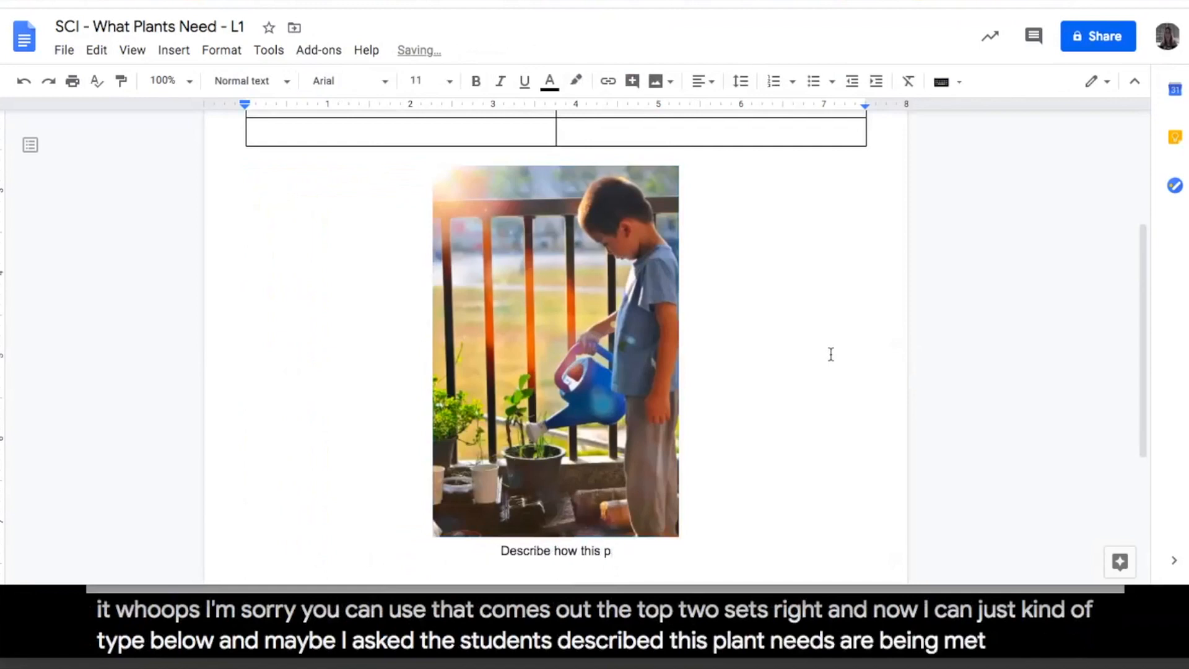
{"action": "type", "text": "lant'"}
{"action": "type", "text": "s nee"}
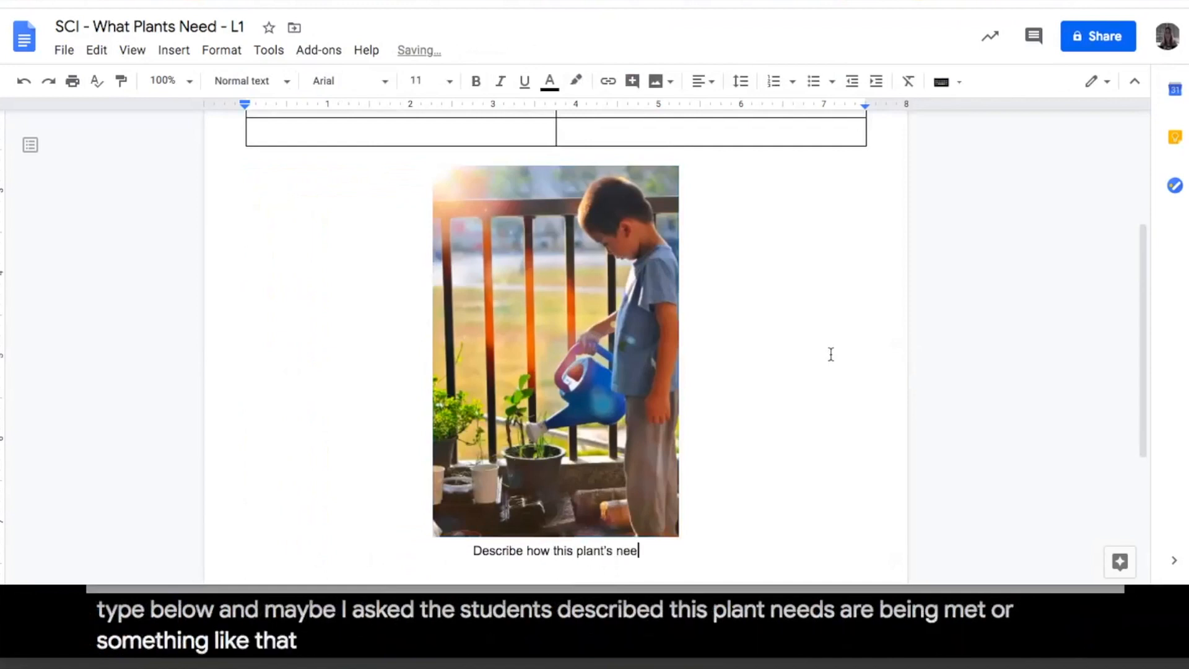
{"action": "type", "text": "ds are being met"}
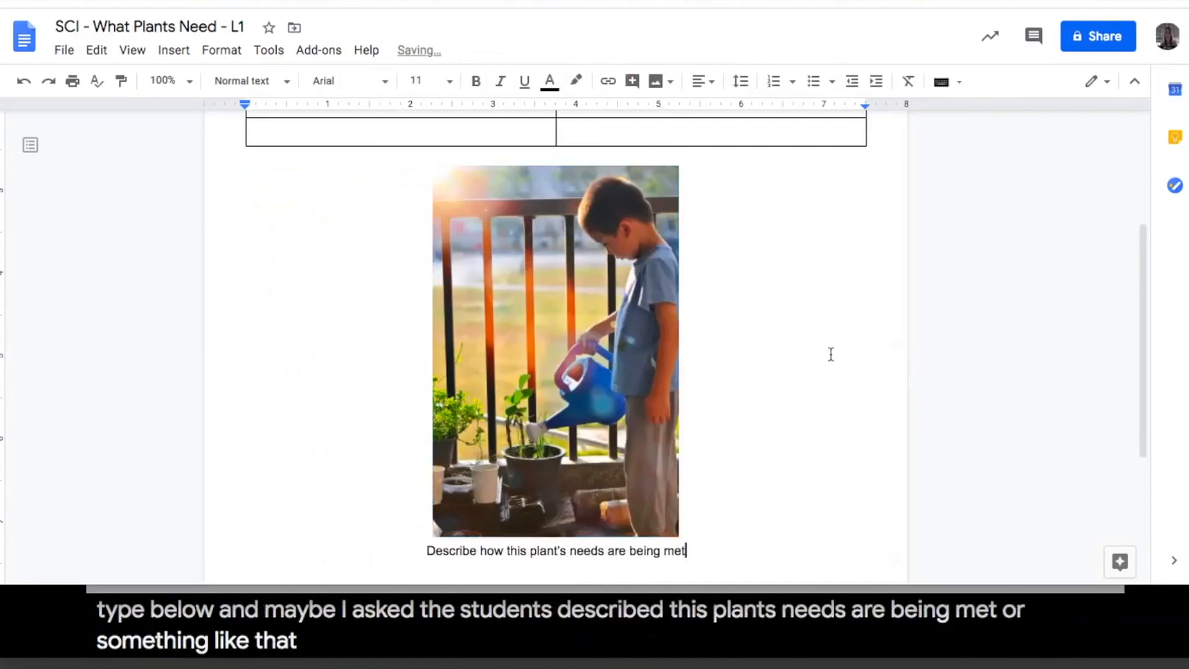
{"action": "type", "text": "."}
{"action": "key", "text": "Return"}
Step: Insert a 1 x 1 table below the prompt and enlarge its cell to about 2.3 inches tall as a response box
{"action": "scroll", "coordinate": [831, 354], "scroll_direction": "down", "scroll_amount": 3}
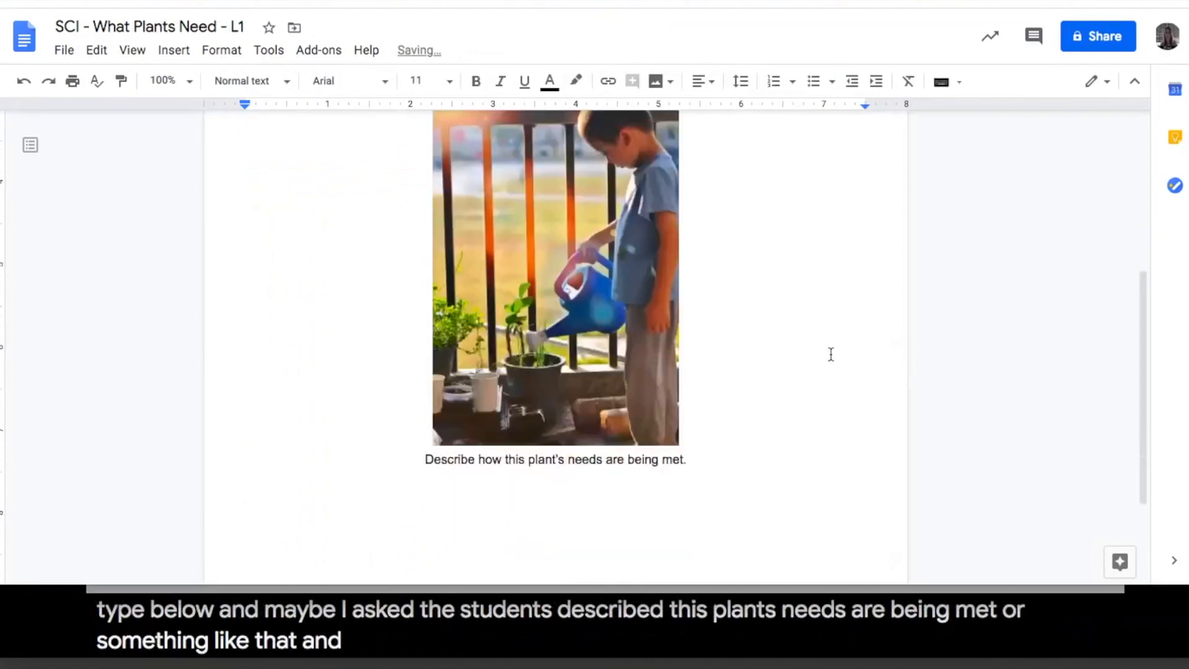
{"action": "scroll", "coordinate": [831, 353], "scroll_direction": "down", "scroll_amount": 1}
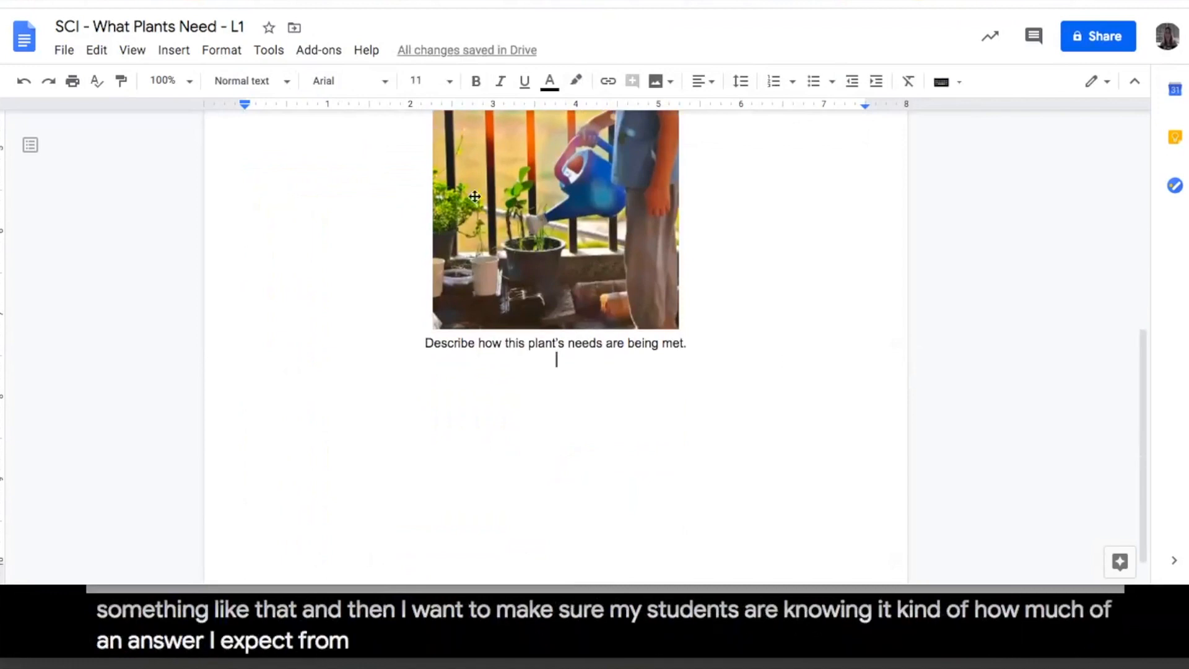
{"action": "left_click", "coordinate": [186, 52]}
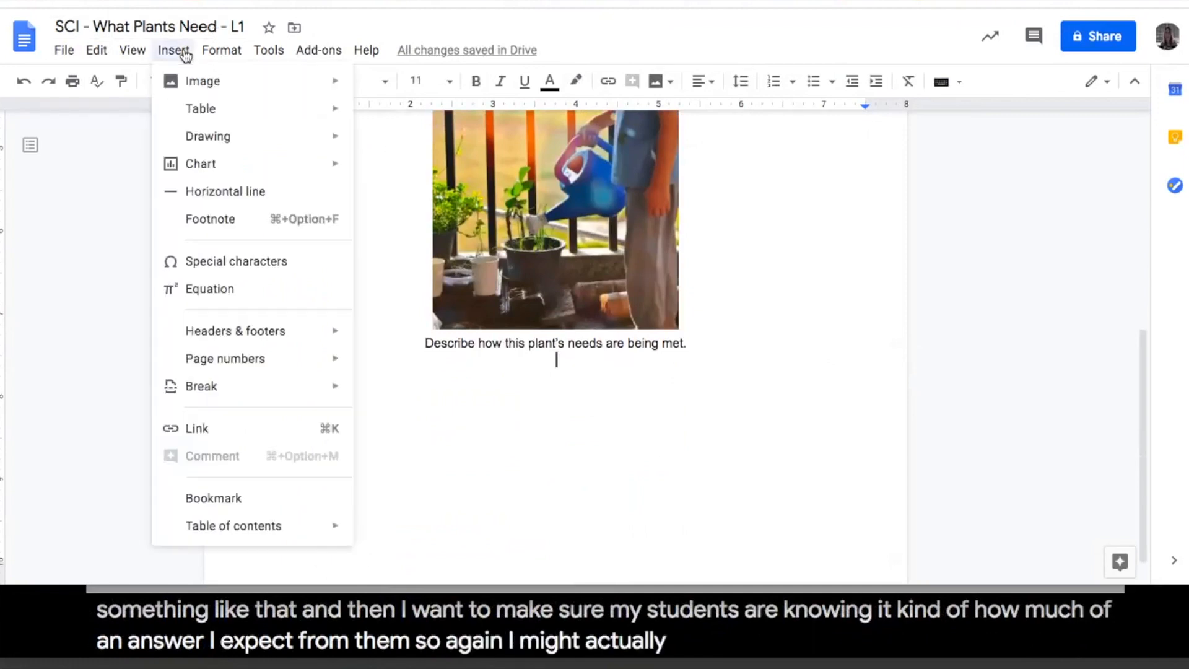
{"action": "mouse_move", "coordinate": [189, 77]}
{"action": "mouse_move", "coordinate": [228, 111]}
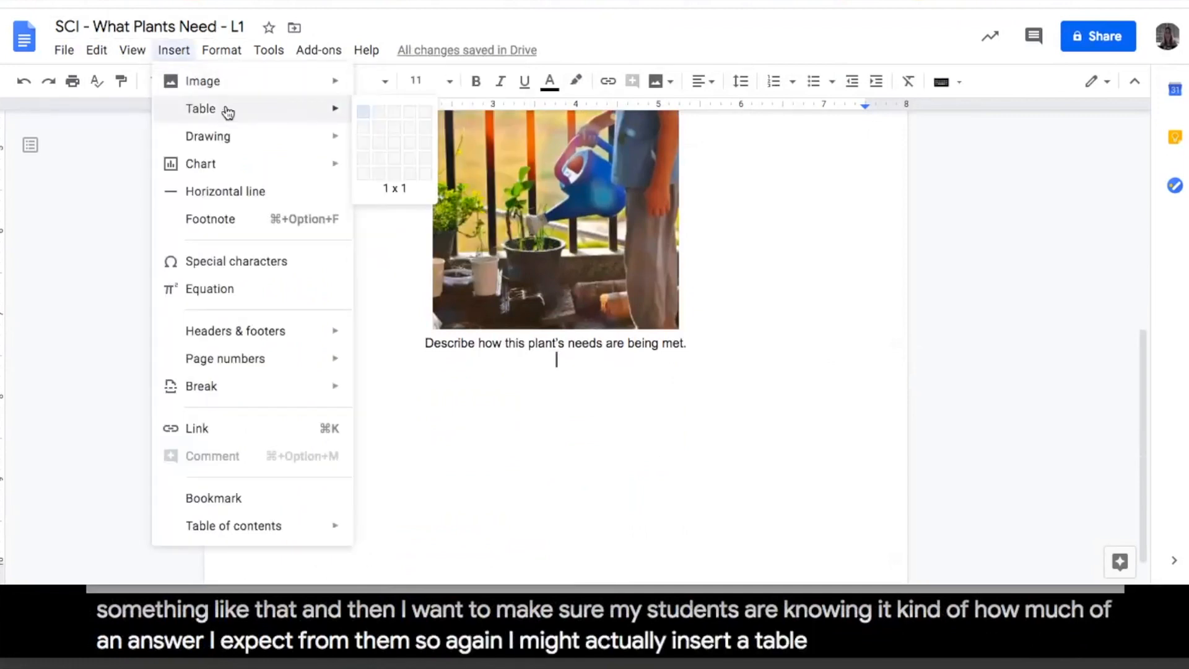
{"action": "left_click", "coordinate": [361, 116]}
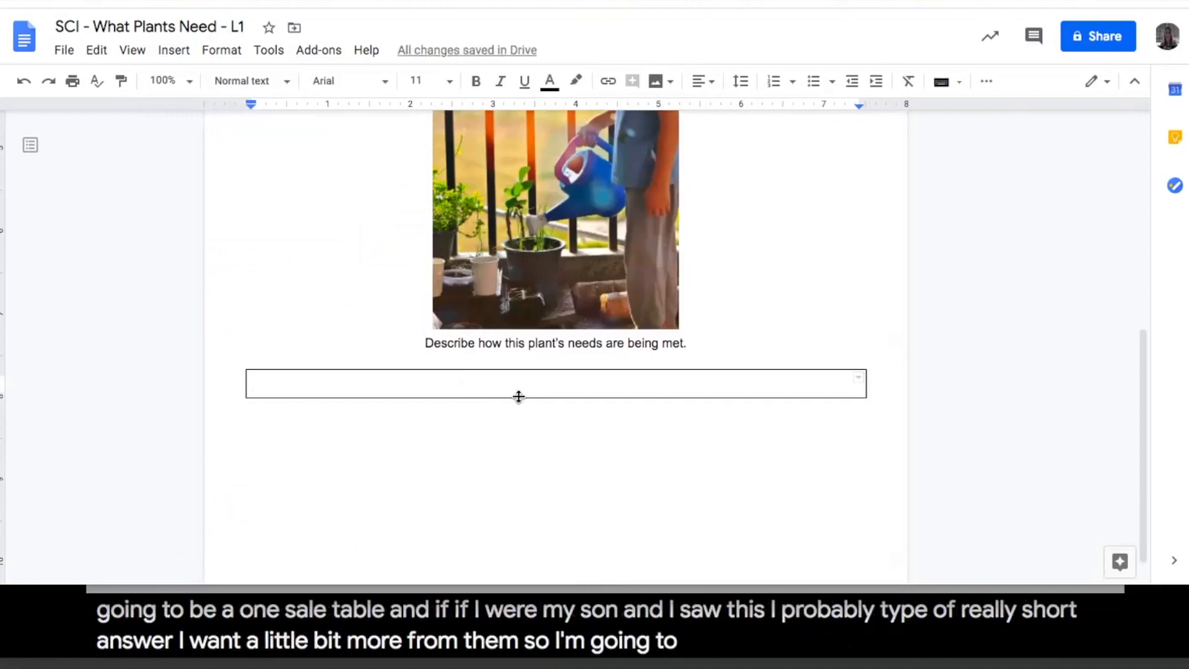
{"action": "left_click_drag", "start_coordinate": [518, 396], "coordinate": [514, 557]}
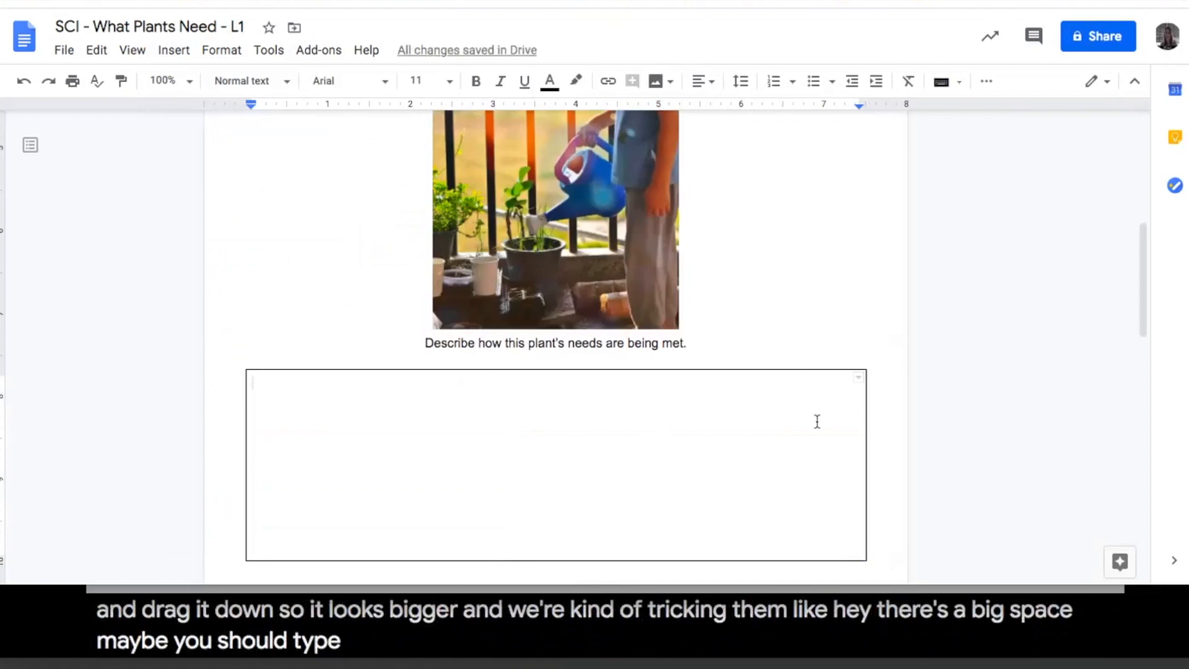
{"action": "scroll", "coordinate": [817, 421], "scroll_direction": "up", "scroll_amount": 3}
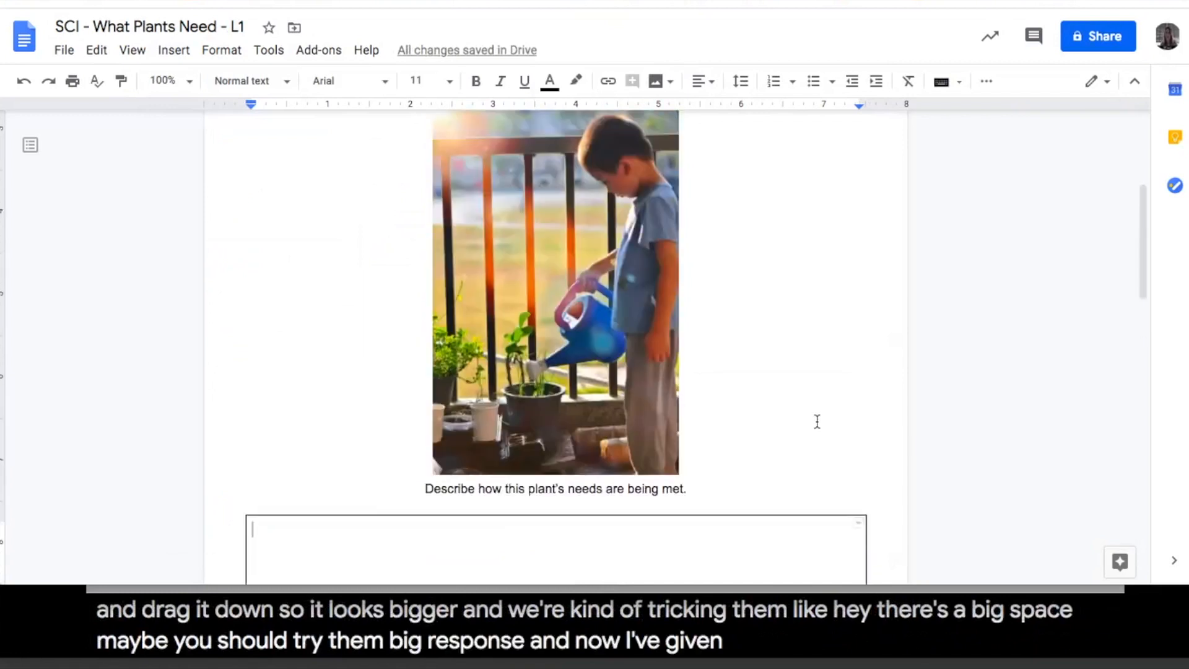
{"action": "scroll", "coordinate": [817, 421], "scroll_direction": "up", "scroll_amount": 5}
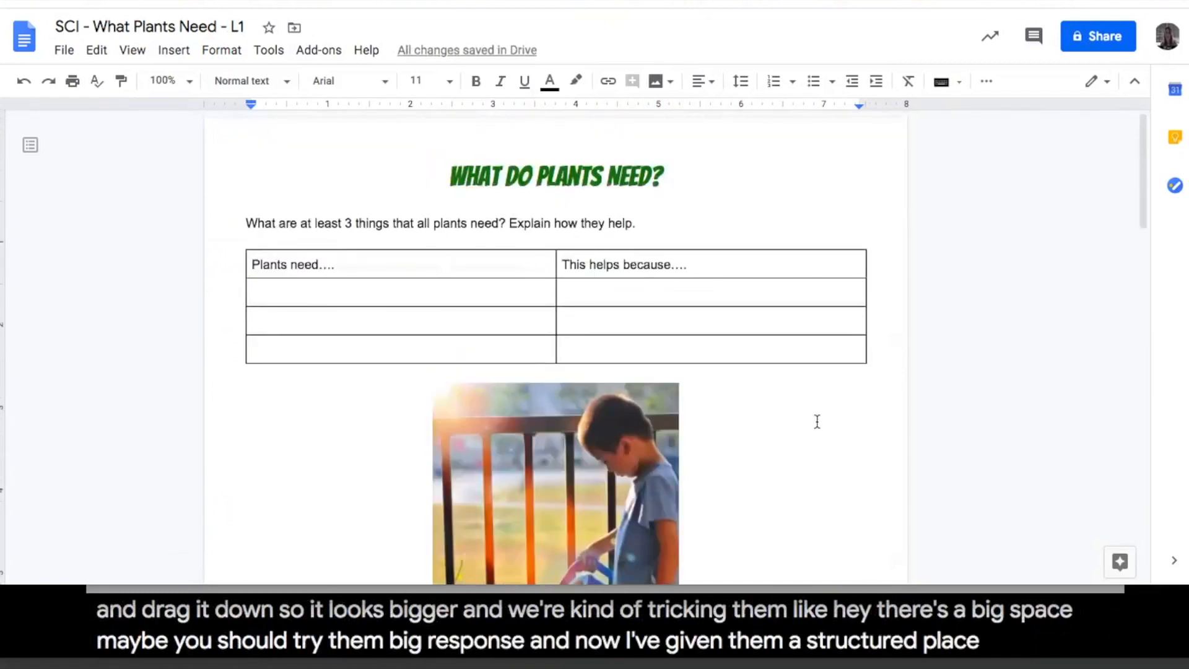
{"action": "scroll", "coordinate": [816, 421], "scroll_direction": "down", "scroll_amount": 6}
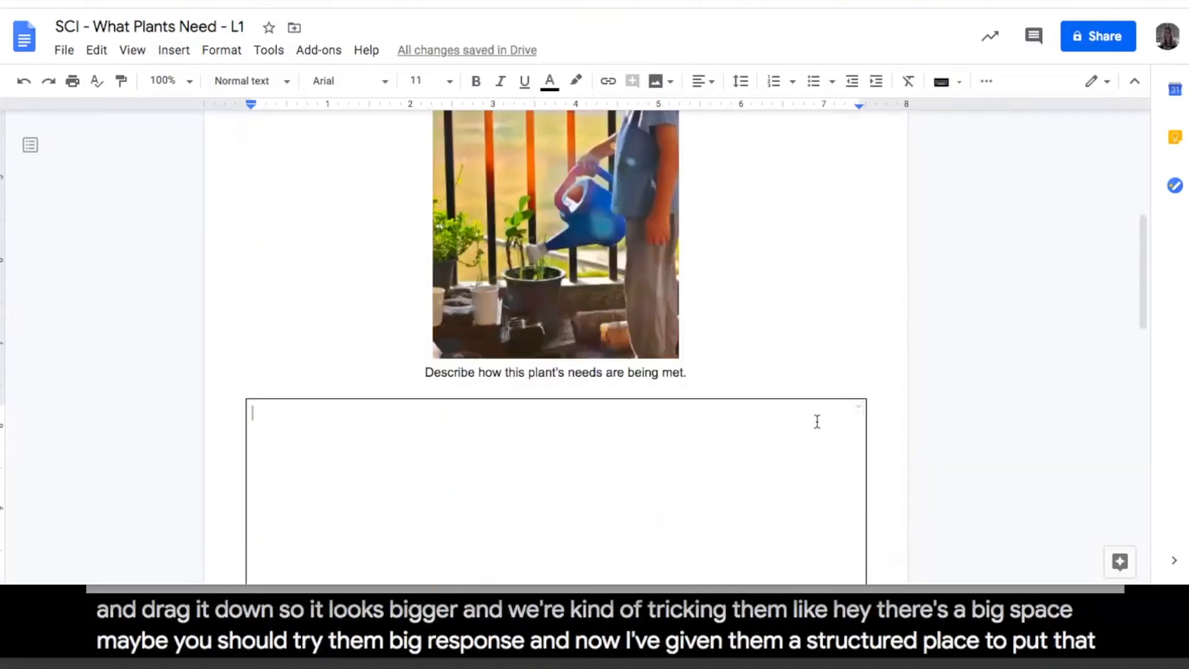
{"action": "scroll", "coordinate": [817, 421], "scroll_direction": "down", "scroll_amount": 2}
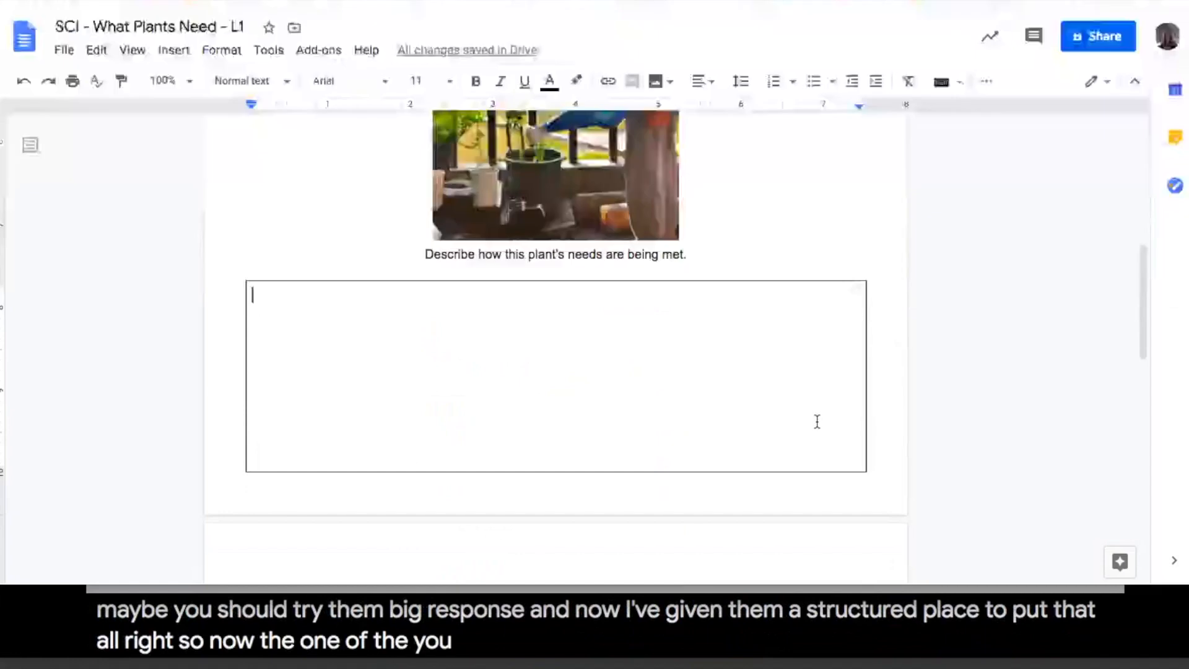
{"action": "scroll", "coordinate": [816, 421], "scroll_direction": "up", "scroll_amount": 7}
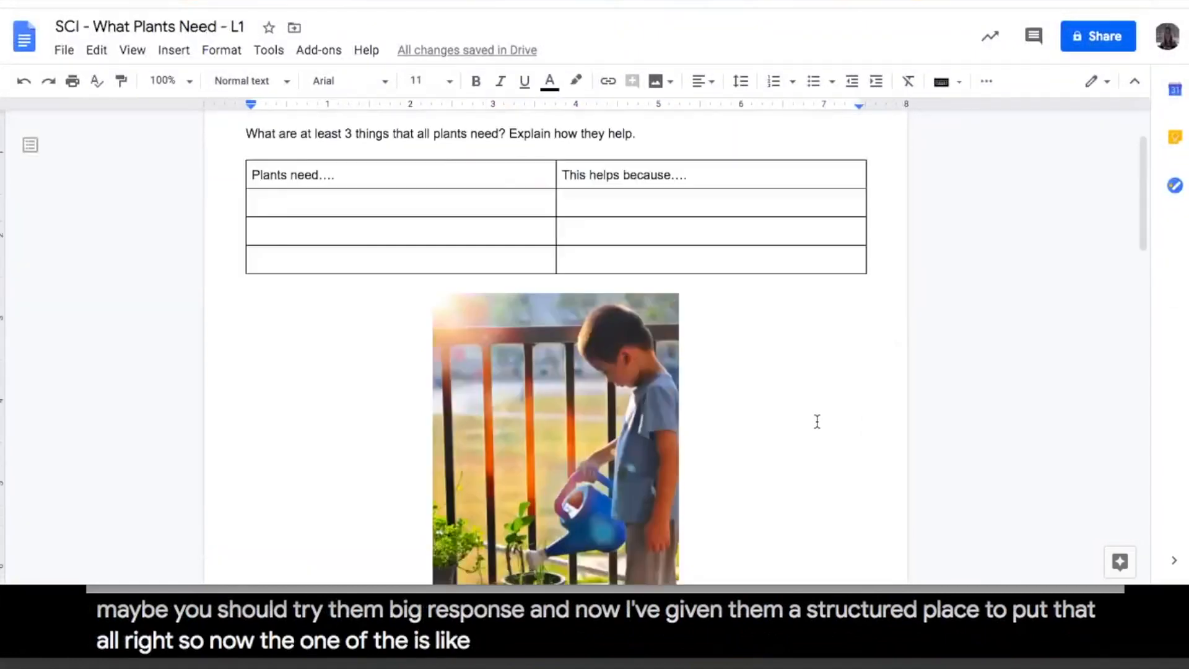
Step: Add the line "Watch this video then respond below." between the heading and the question about 3 things plants need
{"action": "scroll", "coordinate": [817, 421], "scroll_direction": "up", "scroll_amount": 1}
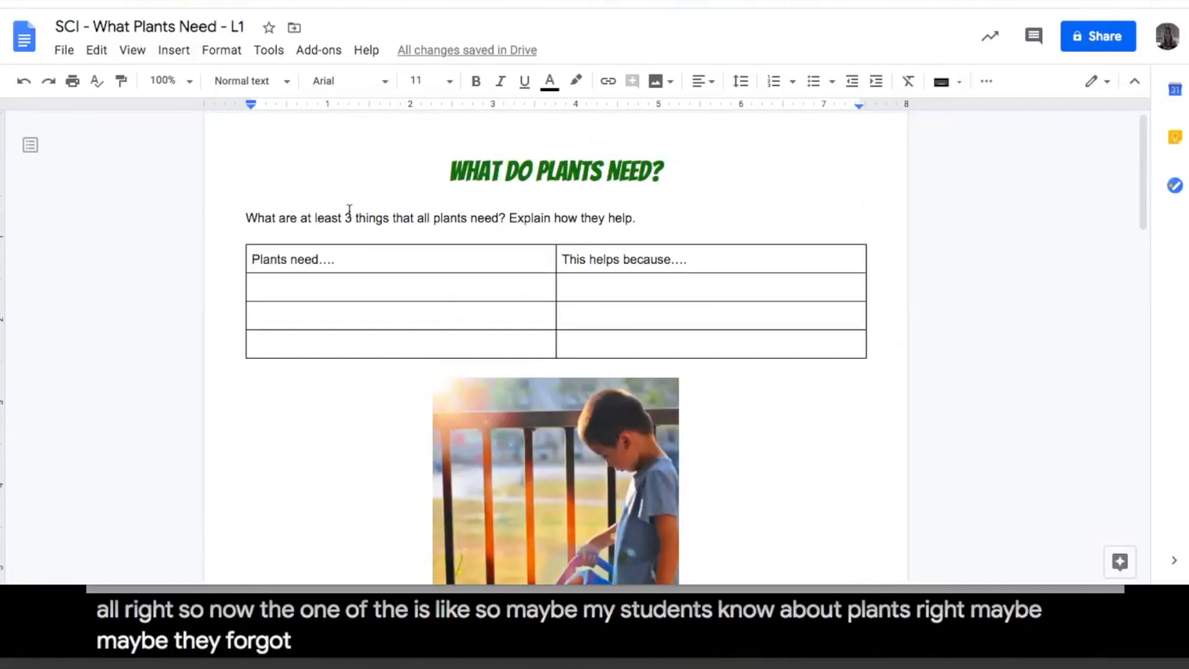
{"action": "left_click", "coordinate": [248, 213]}
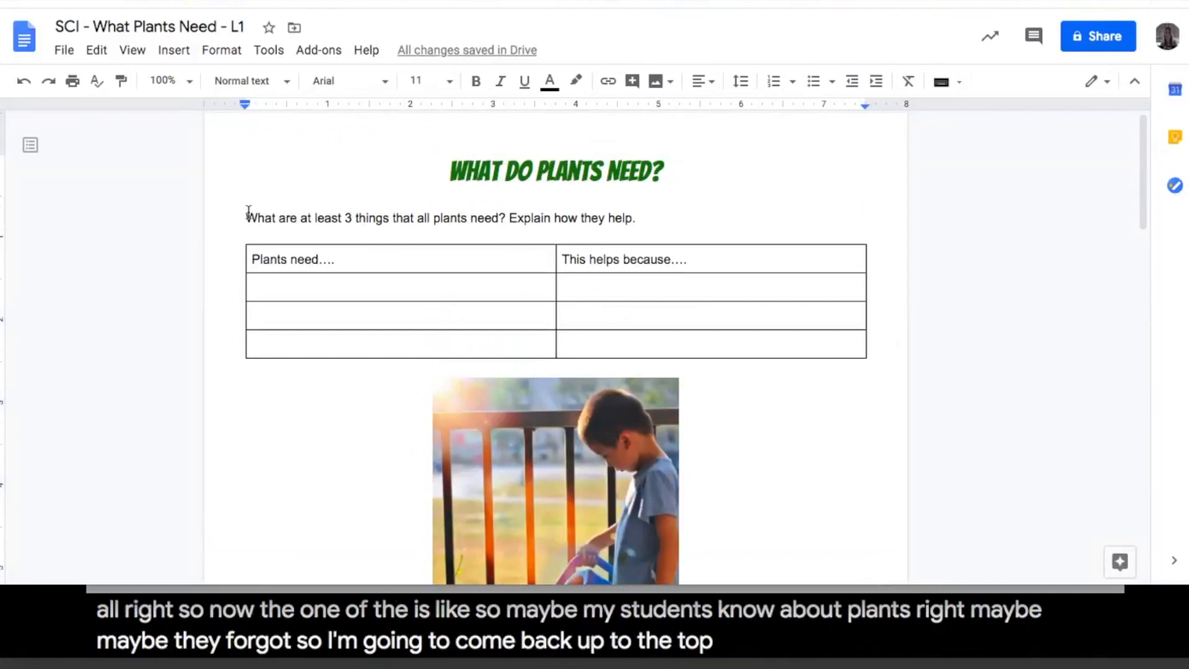
{"action": "key", "text": "Return"}
{"action": "key", "text": "Return"}
{"action": "left_click", "coordinate": [248, 213]}
{"action": "type", "text": "Watch this"}
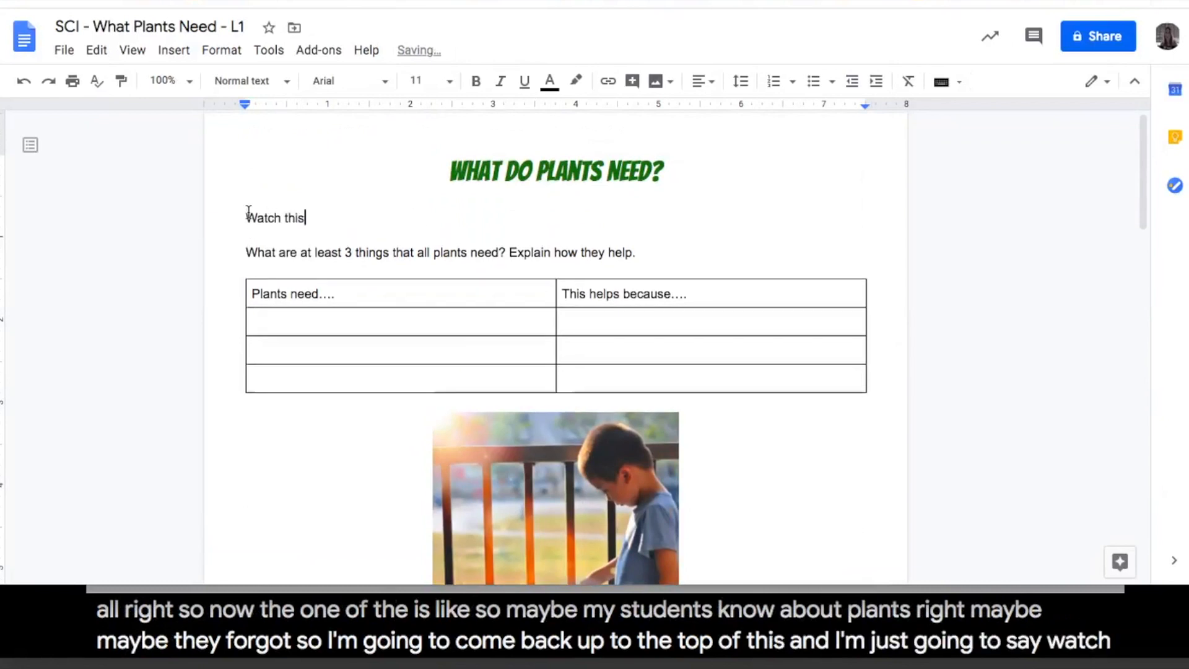
{"action": "type", "text": " video then response"}
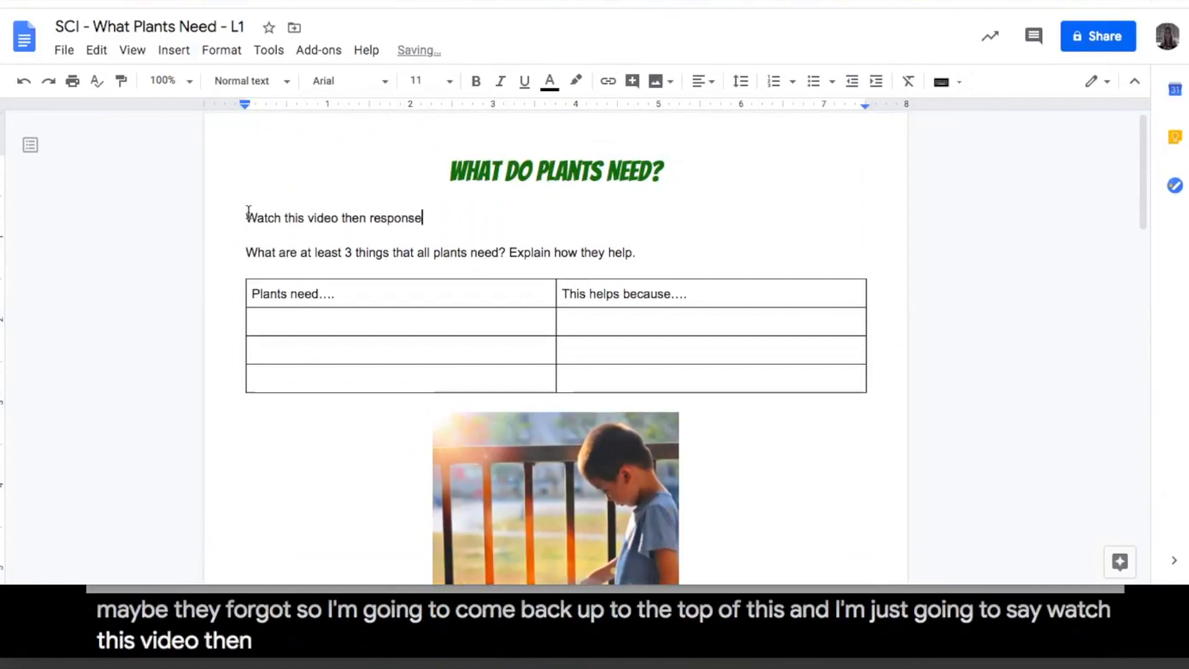
{"action": "key", "text": "BackSpace"}
{"action": "key", "text": "BackSpace"}
{"action": "type", "text": "d be"}
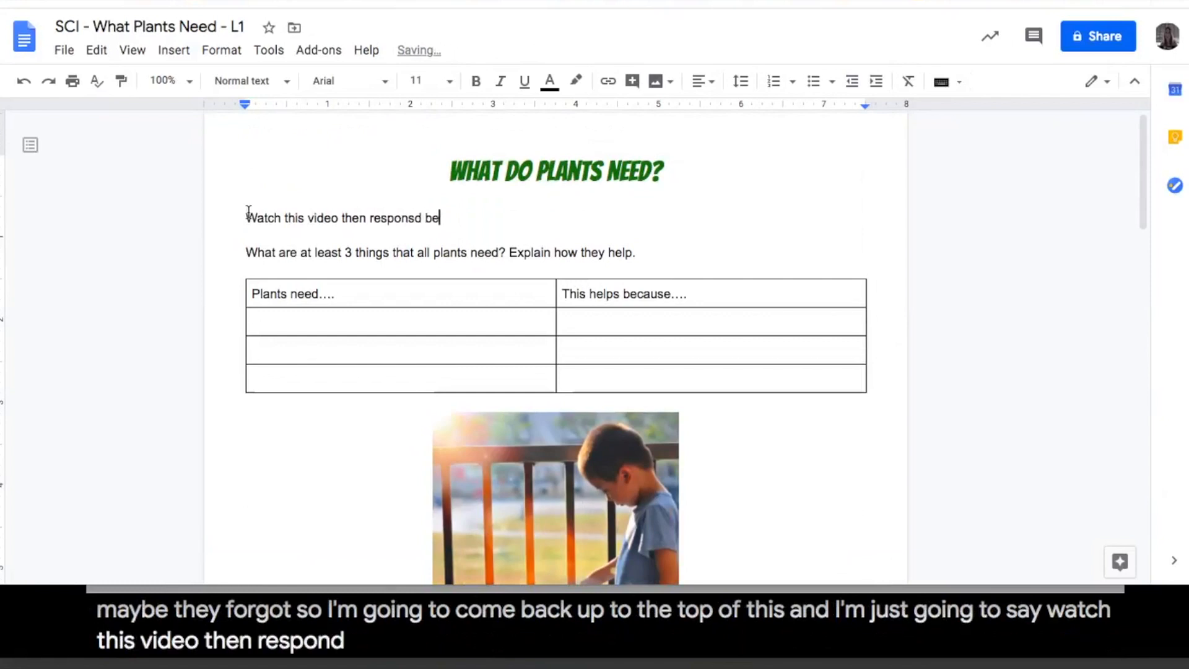
{"action": "key", "text": "BackSpace"}
{"action": "key", "text": "BackSpace"}
{"action": "key", "text": "BackSpace"}
{"action": "type", "text": "below."}
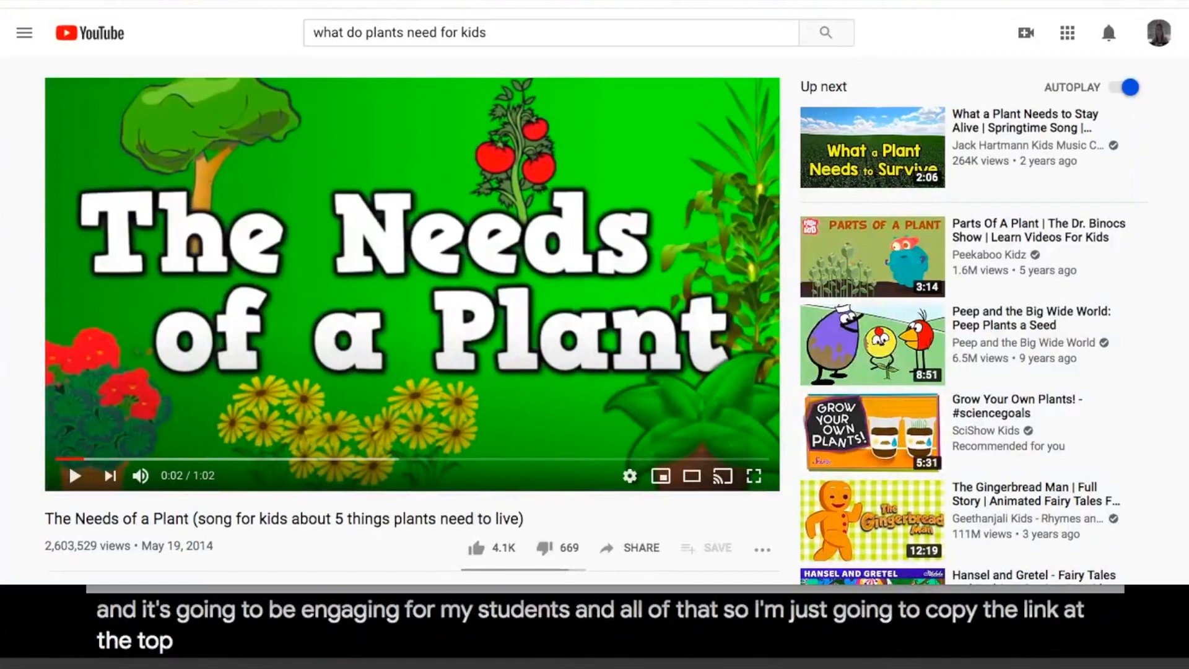
Step: Copy the page address of the YouTube video "The Needs of a Plant"
{"action": "right_click", "coordinate": [353, 2]}
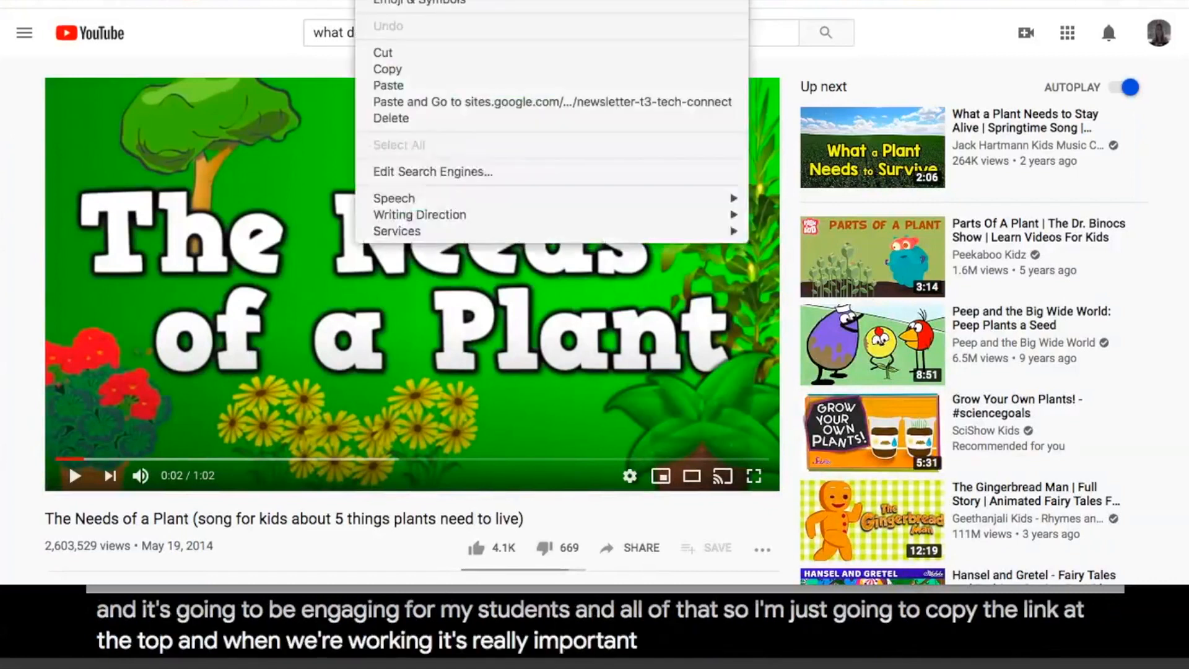
{"action": "left_click", "coordinate": [380, 71]}
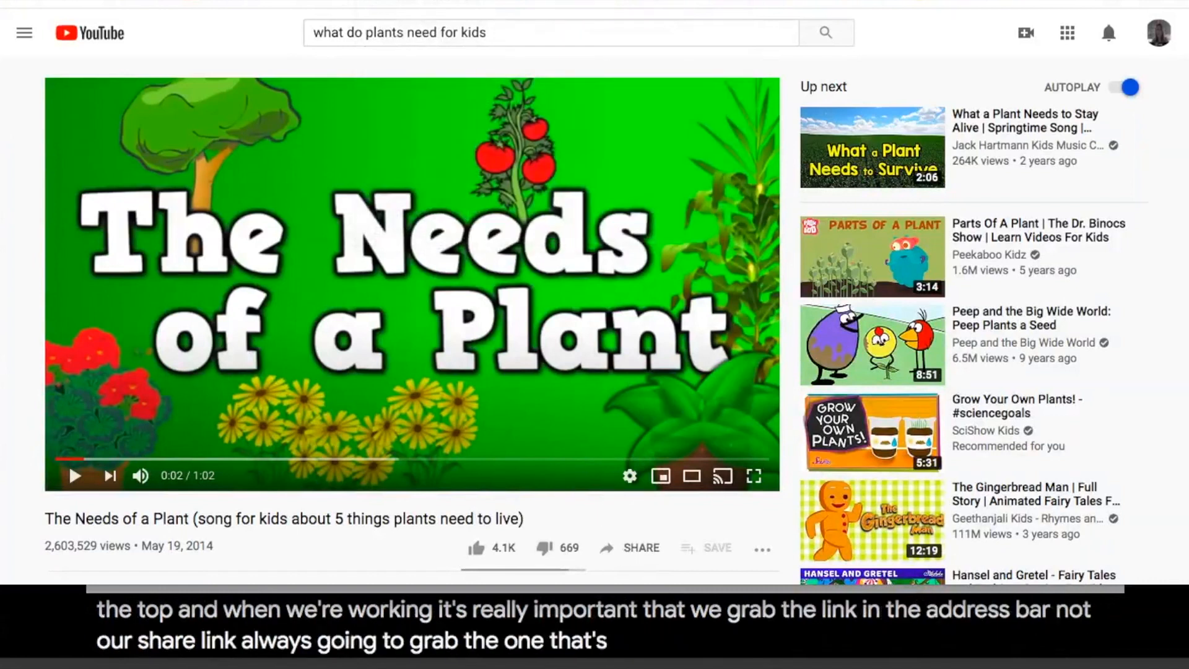
{"action": "right_click", "coordinate": [196, 1]}
{"action": "left_click", "coordinate": [227, 64]}
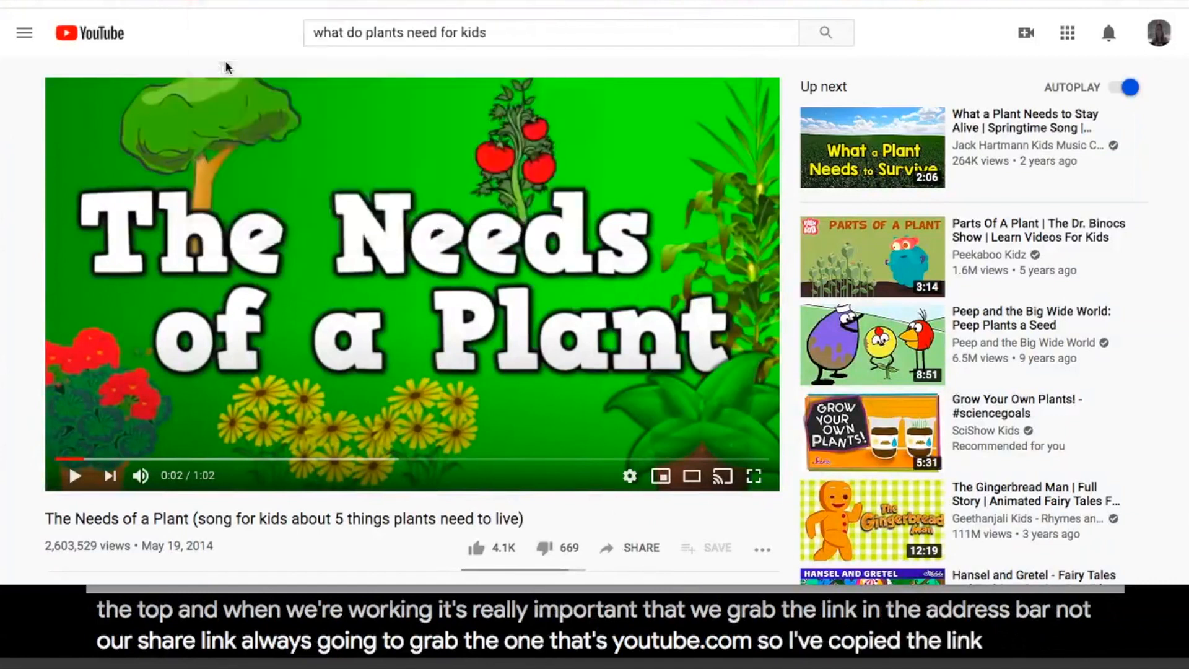
Step: Back in the Google Docs lesson, link the word "video" in the instruction line to the copied YouTube address
{"action": "left_click", "coordinate": [186, 1]}
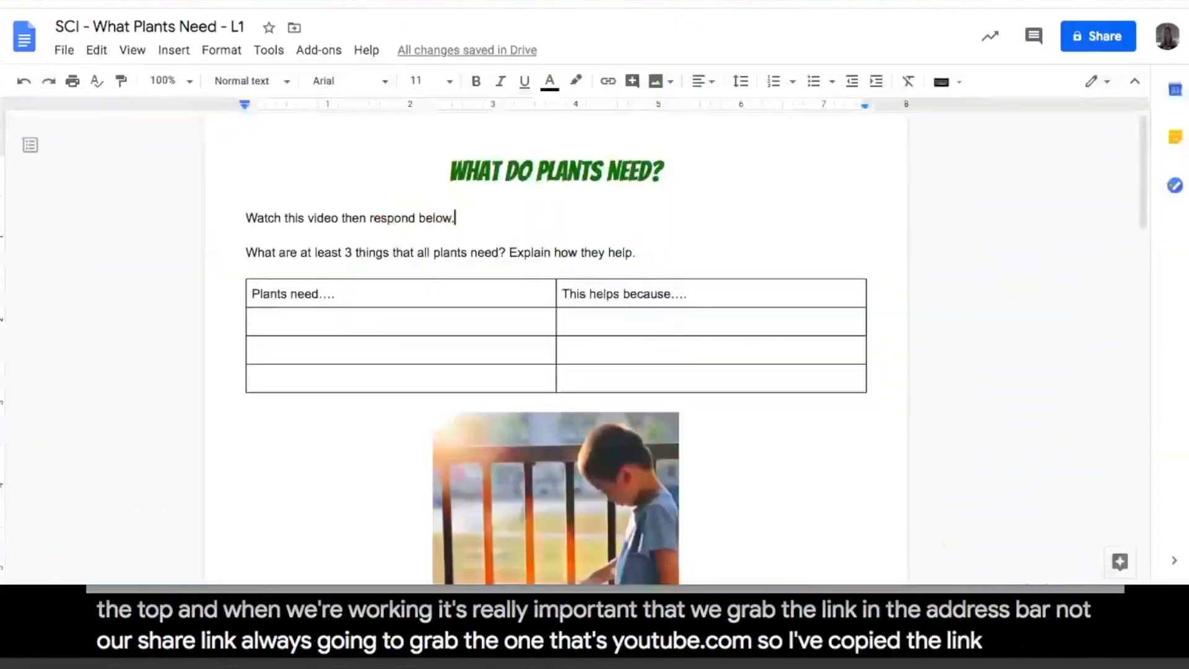
{"action": "double_click", "coordinate": [325, 217]}
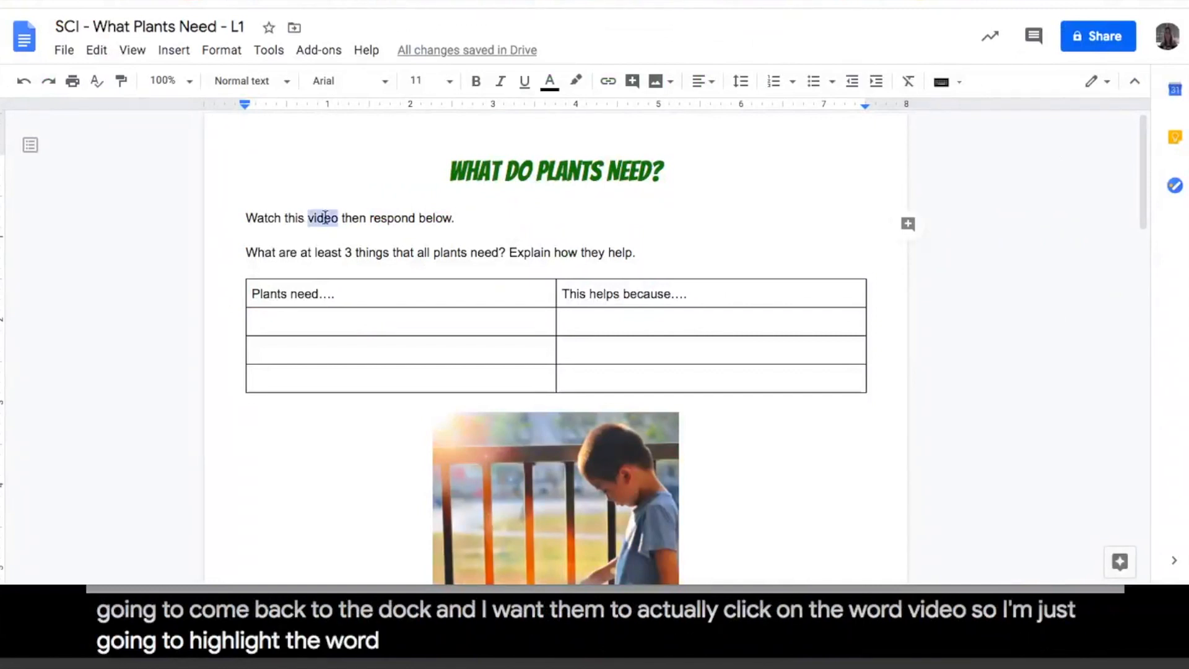
{"action": "left_click", "coordinate": [174, 51]}
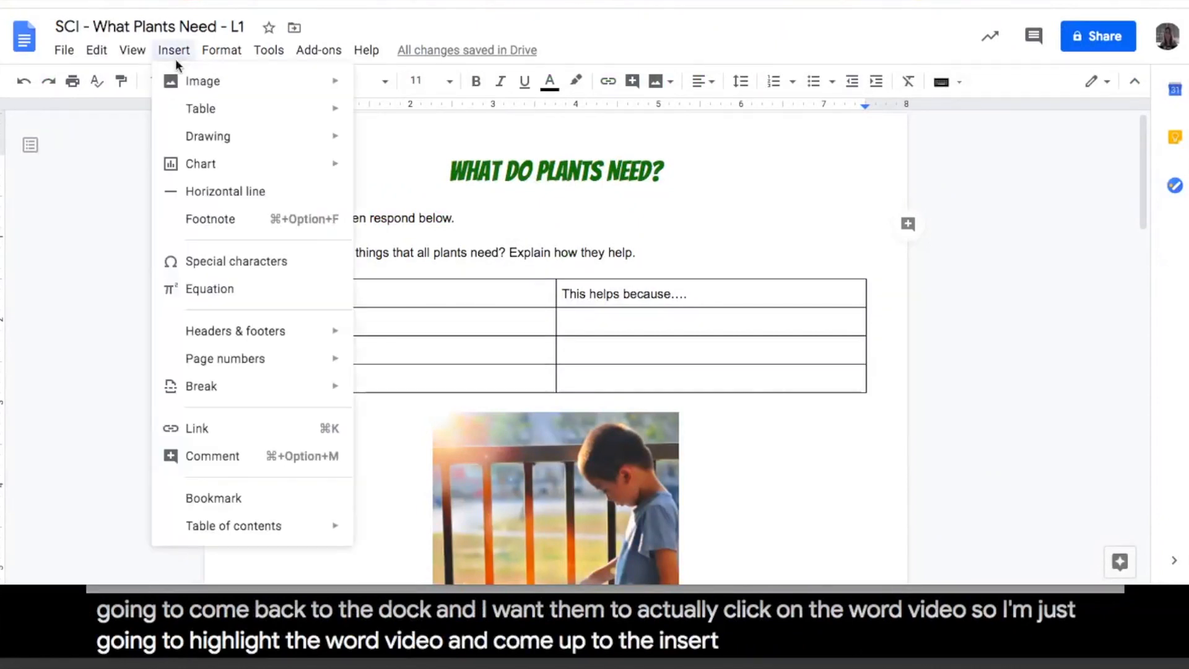
{"action": "left_click", "coordinate": [196, 429]}
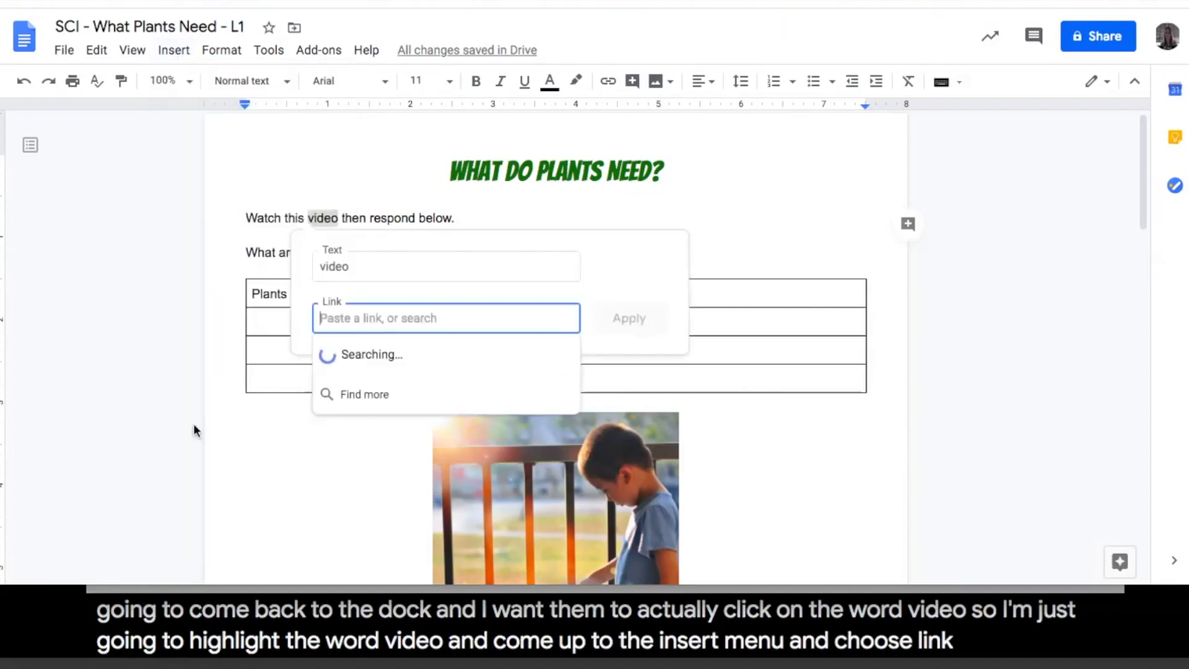
{"action": "right_click", "coordinate": [386, 316]}
{"action": "left_click", "coordinate": [418, 427]}
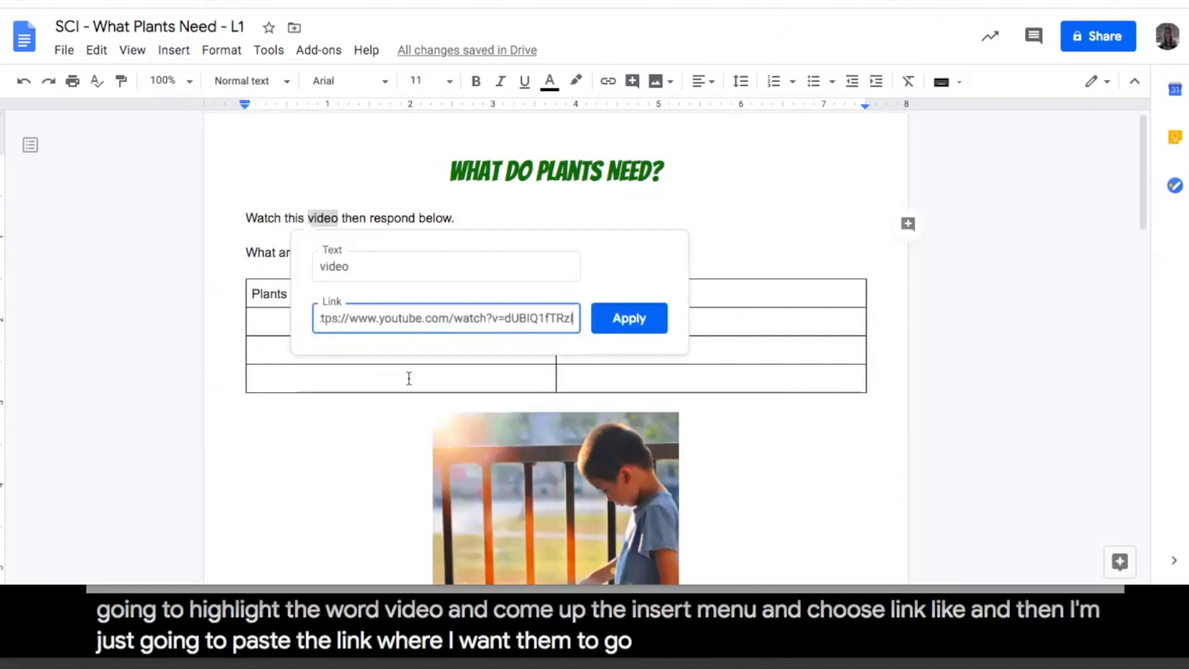
{"action": "left_click", "coordinate": [623, 314]}
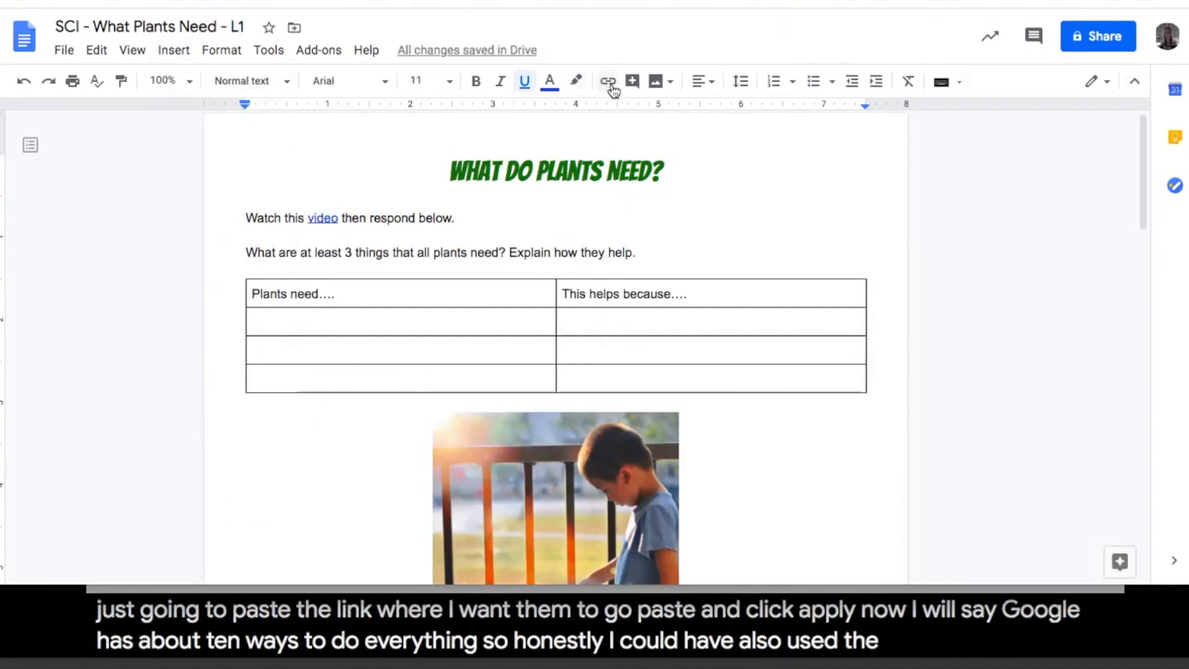
{"action": "double_click", "coordinate": [333, 216]}
{"action": "right_click", "coordinate": [333, 215]}
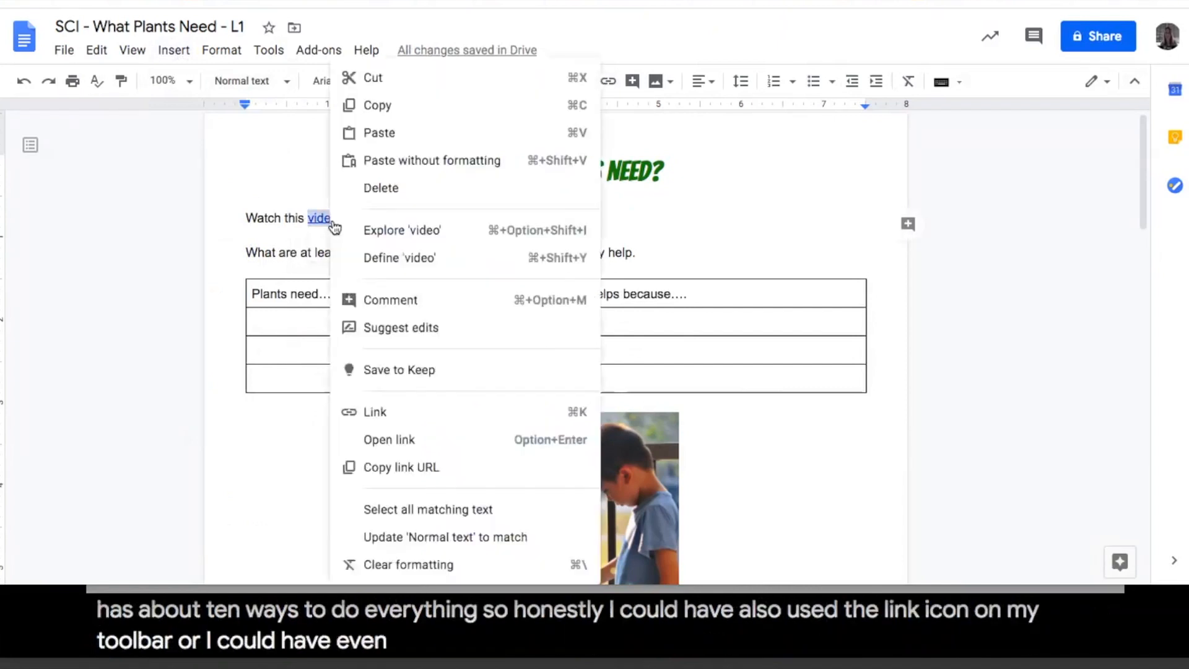
{"action": "left_click", "coordinate": [123, 331]}
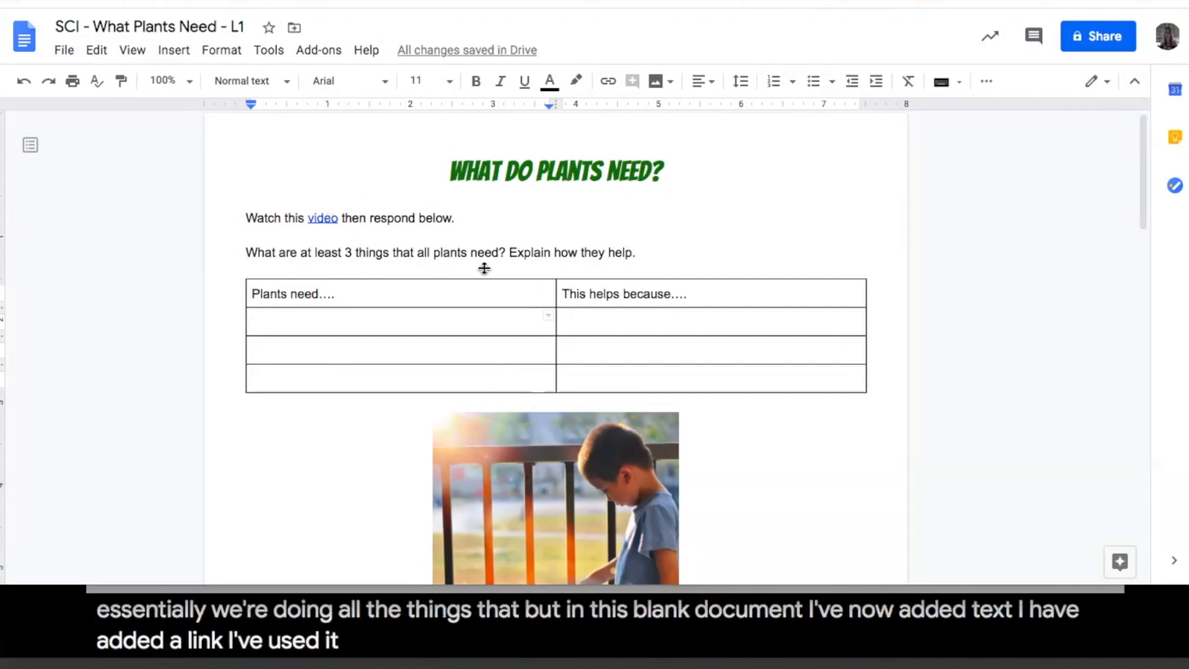
Step: Review the document layout from the response table and picture down to the response box on the second page
{"action": "scroll", "coordinate": [542, 348], "scroll_direction": "down", "scroll_amount": 3}
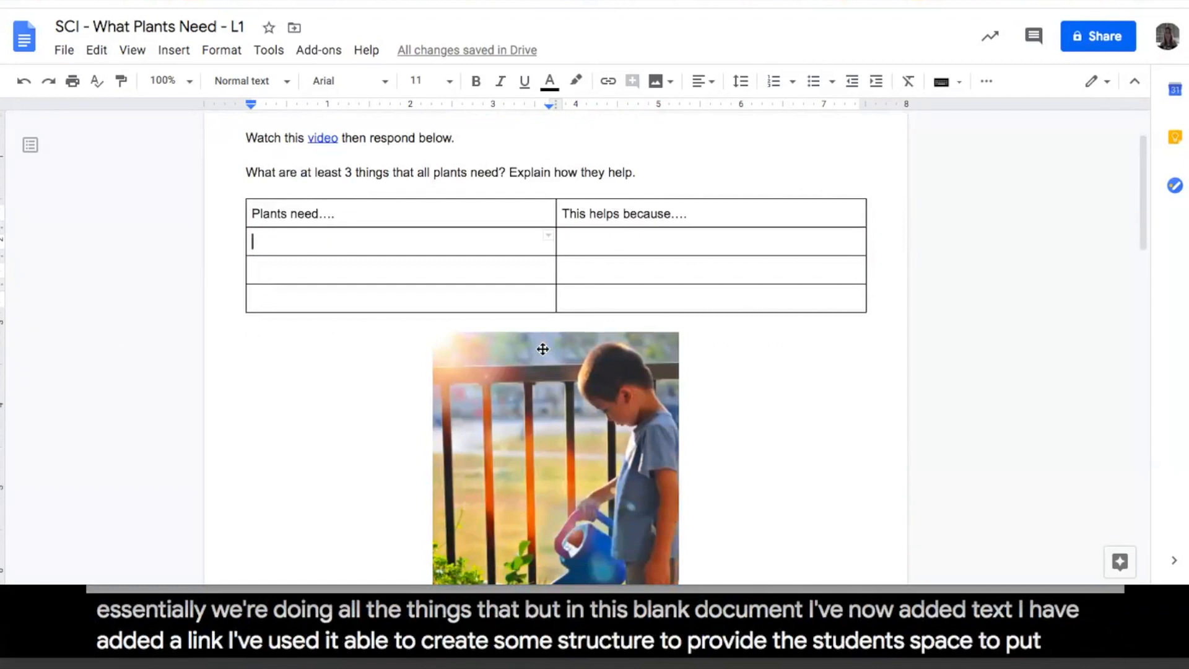
{"action": "scroll", "coordinate": [542, 349], "scroll_direction": "down", "scroll_amount": 1}
{"action": "scroll", "coordinate": [543, 348], "scroll_direction": "down", "scroll_amount": 8}
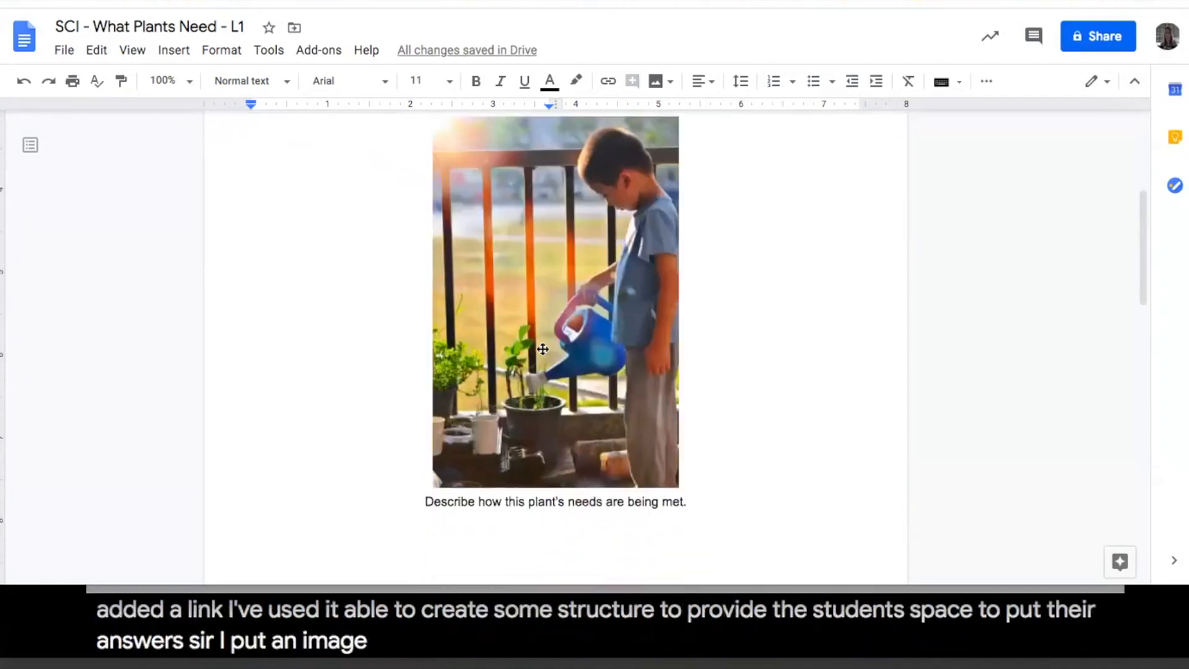
{"action": "scroll", "coordinate": [542, 349], "scroll_direction": "down", "scroll_amount": 3}
{"action": "scroll", "coordinate": [542, 348], "scroll_direction": "up", "scroll_amount": 4}
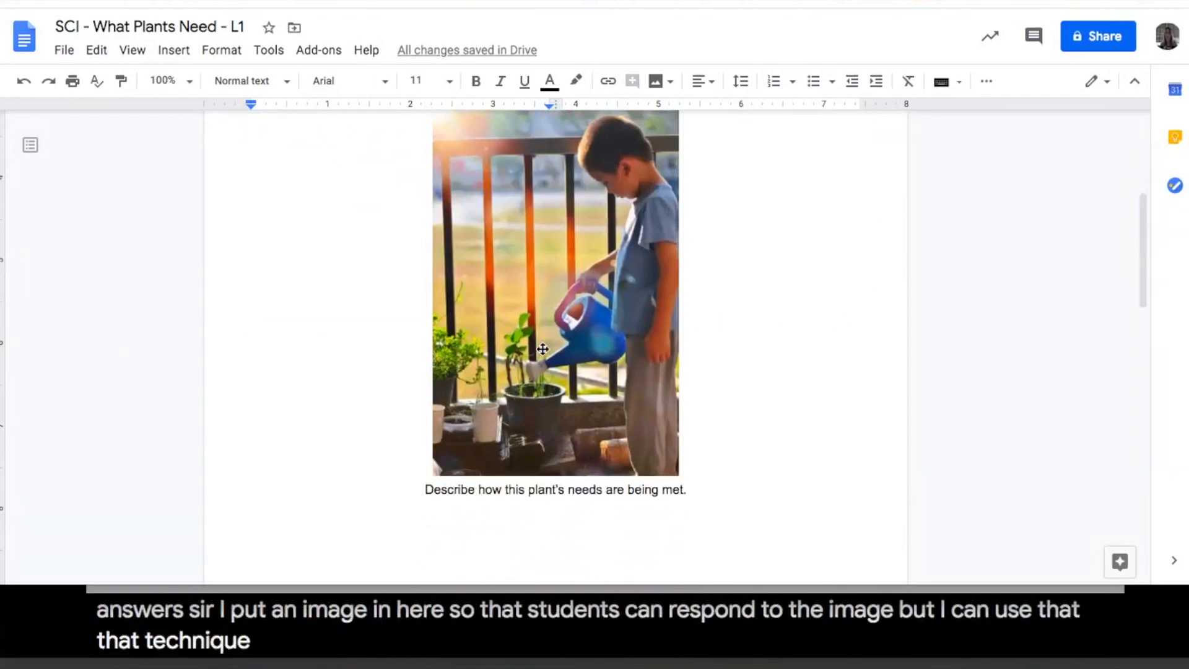
{"action": "scroll", "coordinate": [542, 348], "scroll_direction": "down", "scroll_amount": 11}
{"action": "scroll", "coordinate": [542, 348], "scroll_direction": "down", "scroll_amount": 7}
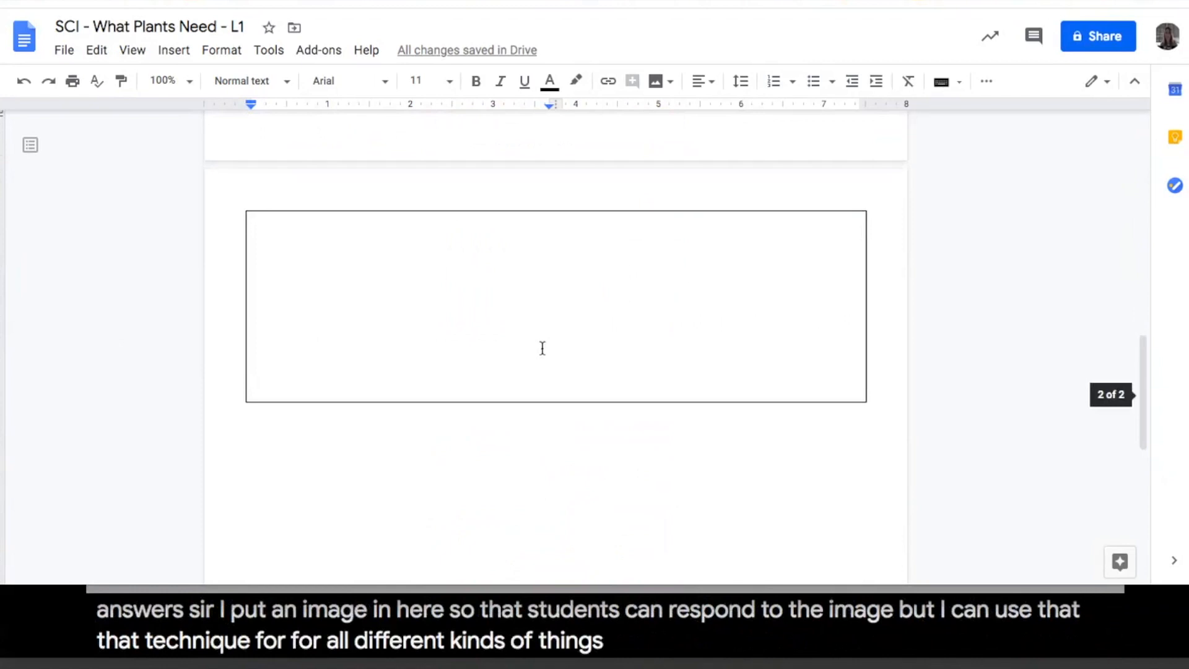
{"action": "scroll", "coordinate": [543, 348], "scroll_direction": "up", "scroll_amount": 10}
{"action": "scroll", "coordinate": [542, 347], "scroll_direction": "up", "scroll_amount": 9}
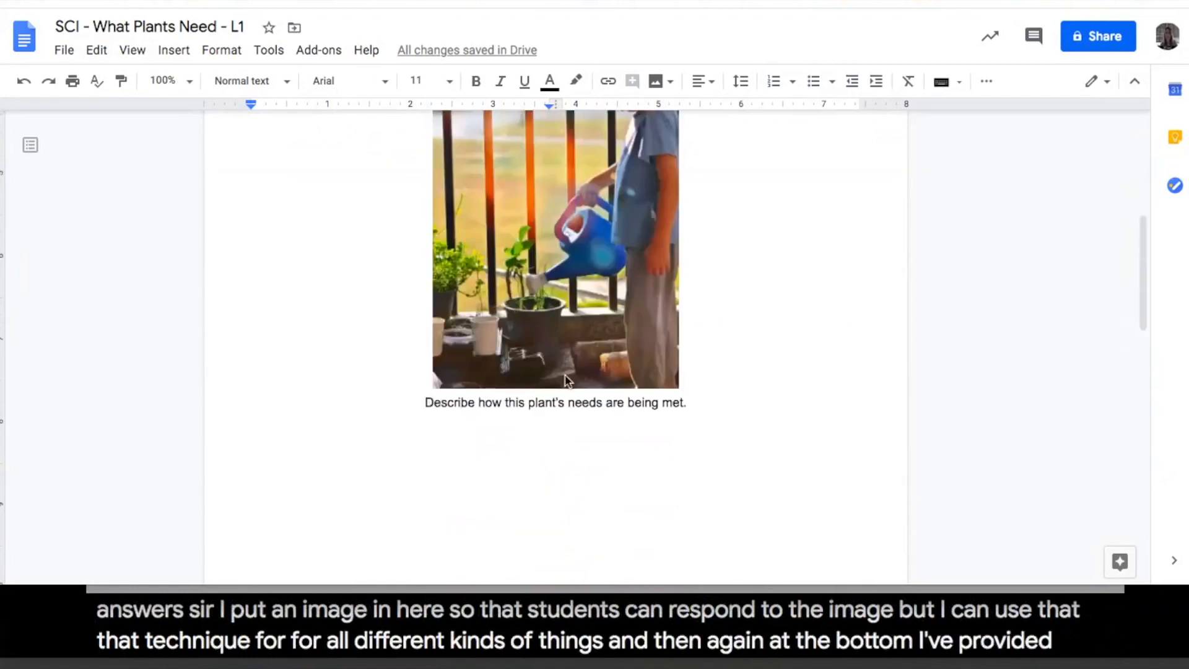
Step: Shrink the watering can picture proportionally to about 2.3 inches wide so the response box fits on the first page
{"action": "left_click", "coordinate": [565, 346]}
{"action": "scroll", "coordinate": [565, 346], "scroll_direction": "up", "scroll_amount": 2}
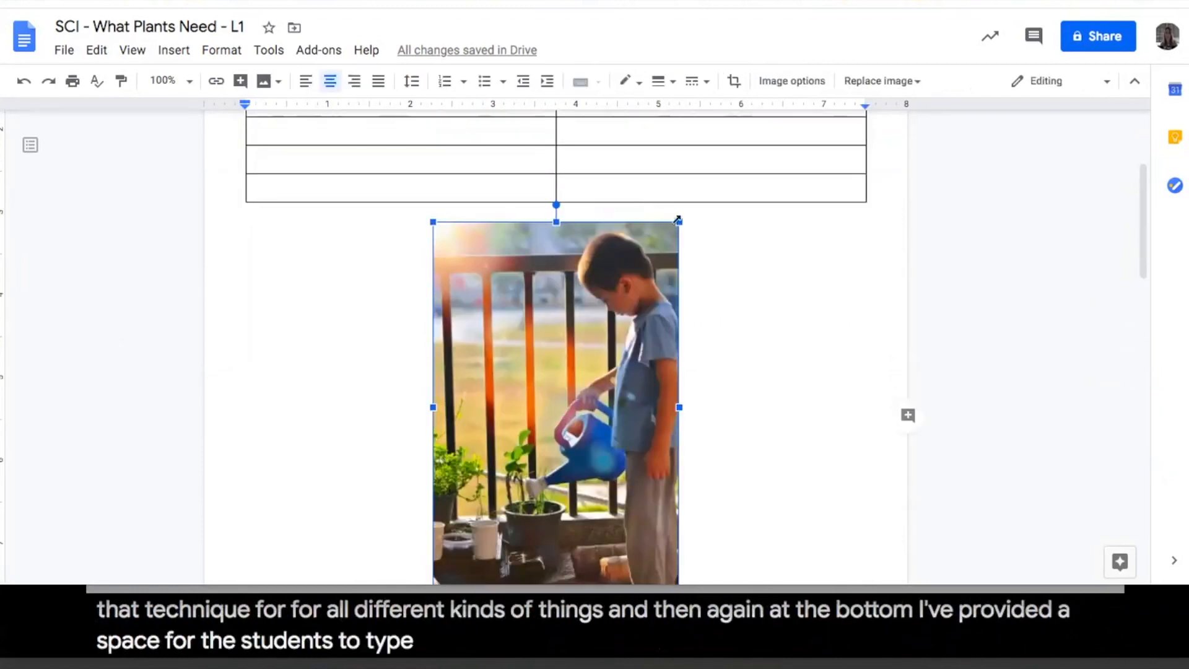
{"action": "left_click_drag", "start_coordinate": [678, 219], "coordinate": [624, 302]}
{"action": "scroll", "coordinate": [712, 346], "scroll_direction": "down", "scroll_amount": 4}
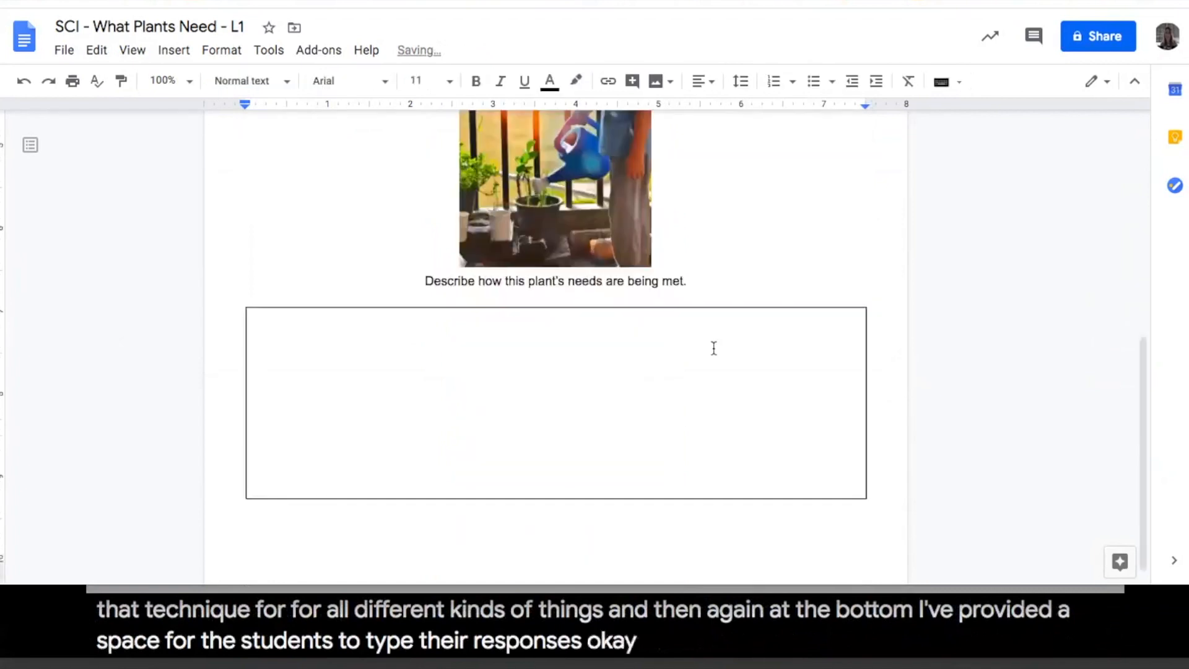
{"action": "scroll", "coordinate": [712, 345], "scroll_direction": "up", "scroll_amount": 7}
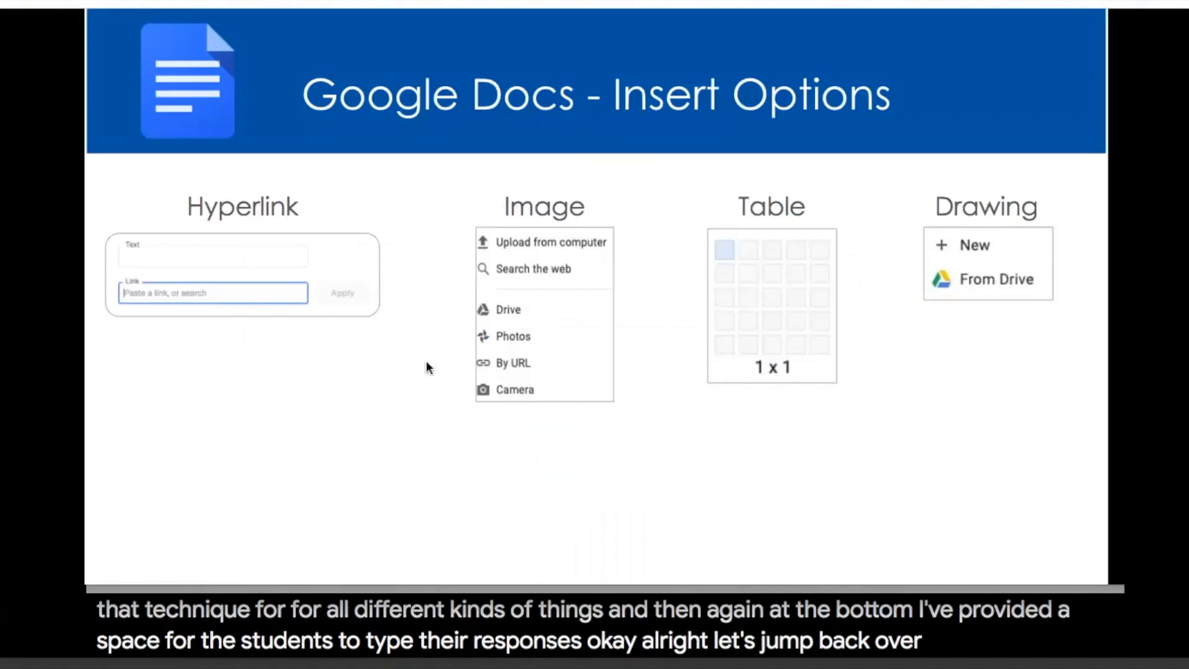
{"action": "left_click", "coordinate": [935, 474]}
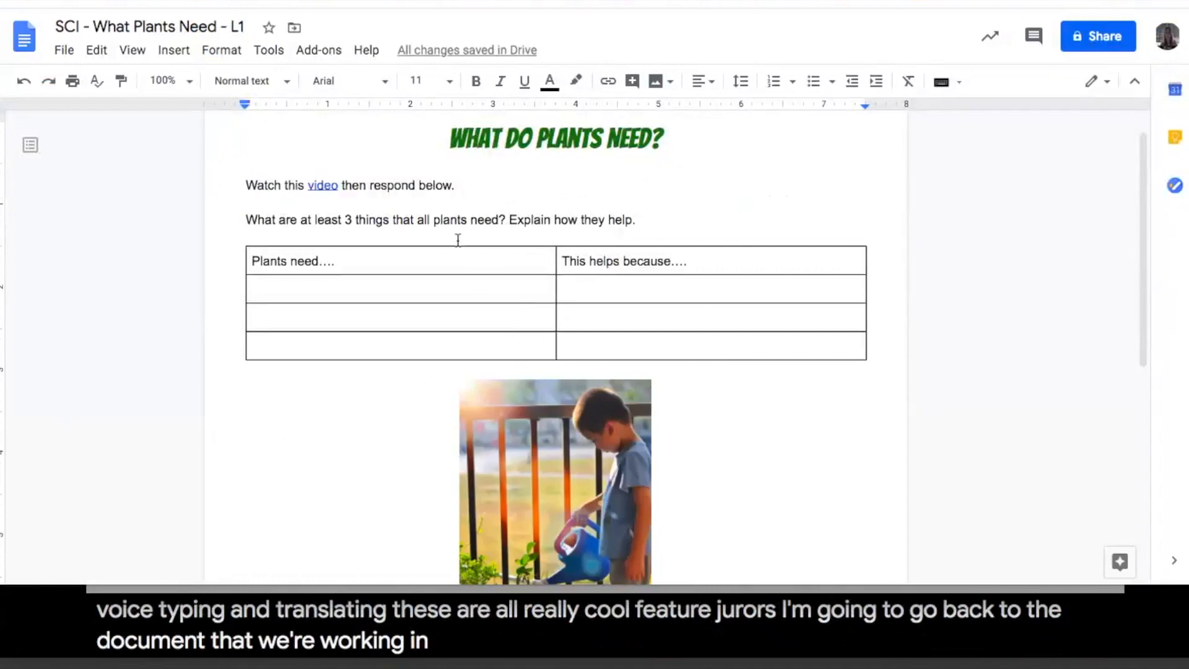
Step: Replace the word "respond" in the instruction line with the misspelling "respnss"
{"action": "double_click", "coordinate": [411, 185]}
{"action": "type", "text": "respn"}
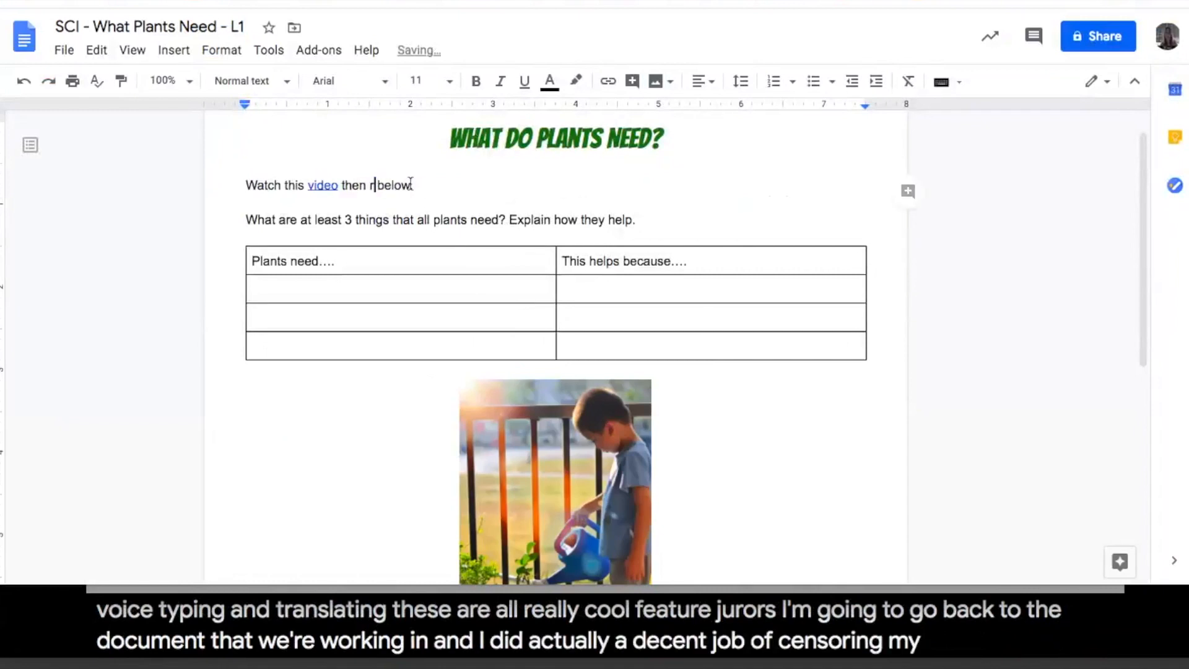
{"action": "type", "text": "ss"}
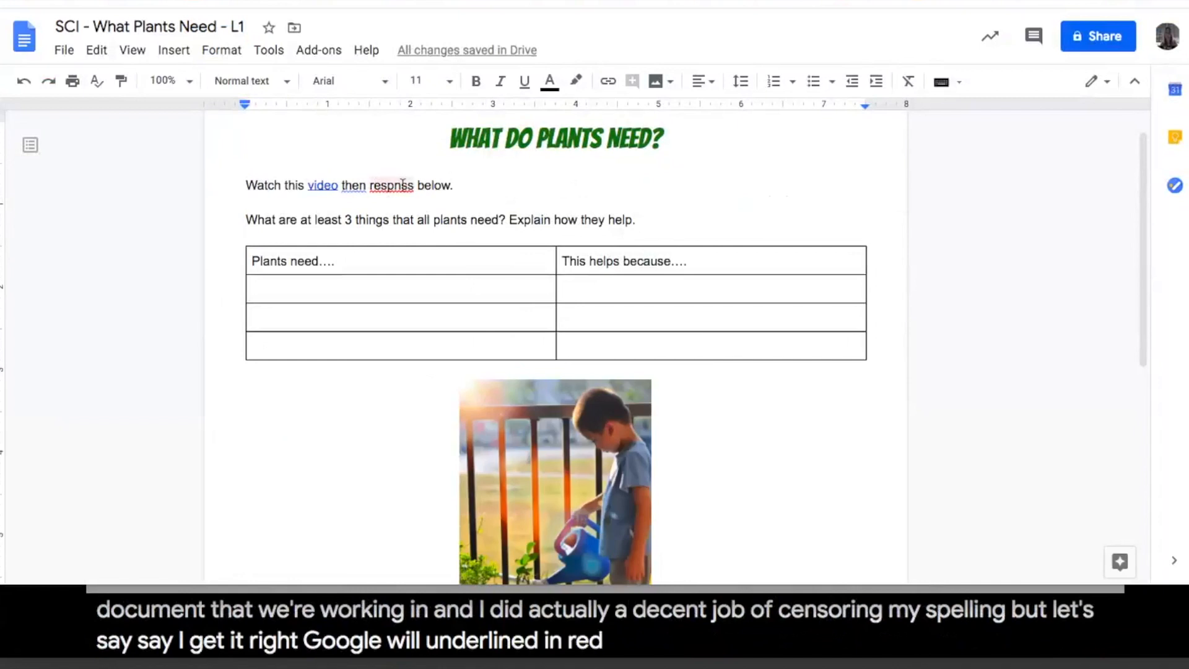
Step: Run the spelling and grammar check, ignoring the suggestion for "then" and accepting "responses" for "respnss"
{"action": "left_click", "coordinate": [268, 50]}
{"action": "mouse_move", "coordinate": [282, 84]}
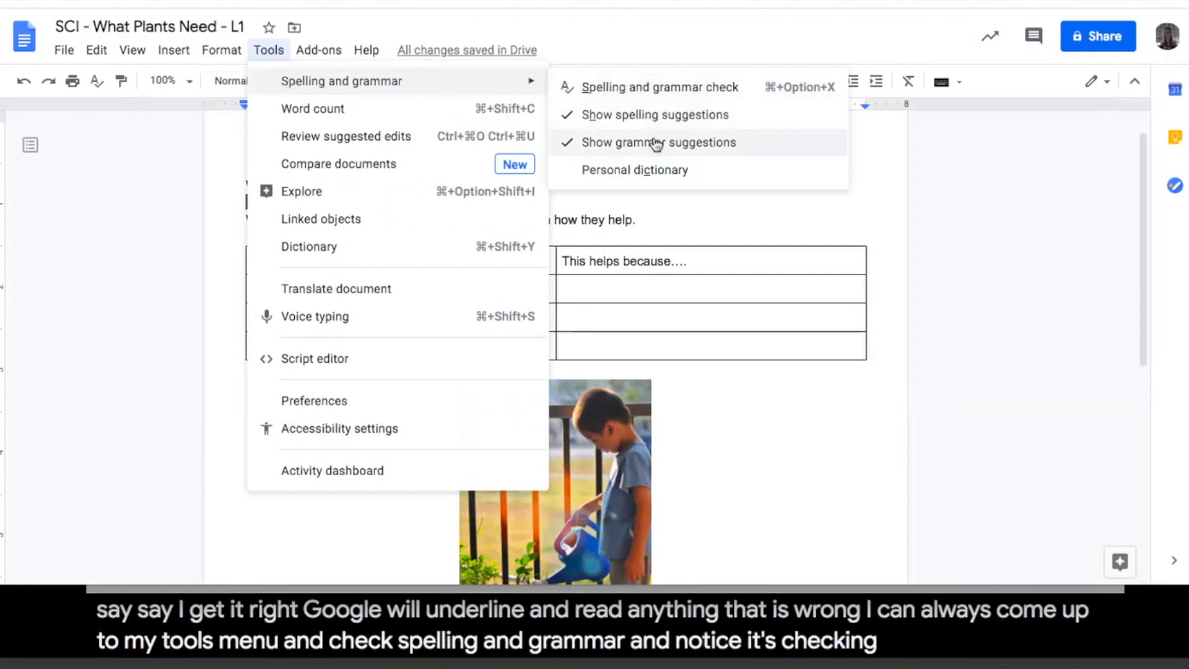
{"action": "left_click", "coordinate": [638, 98]}
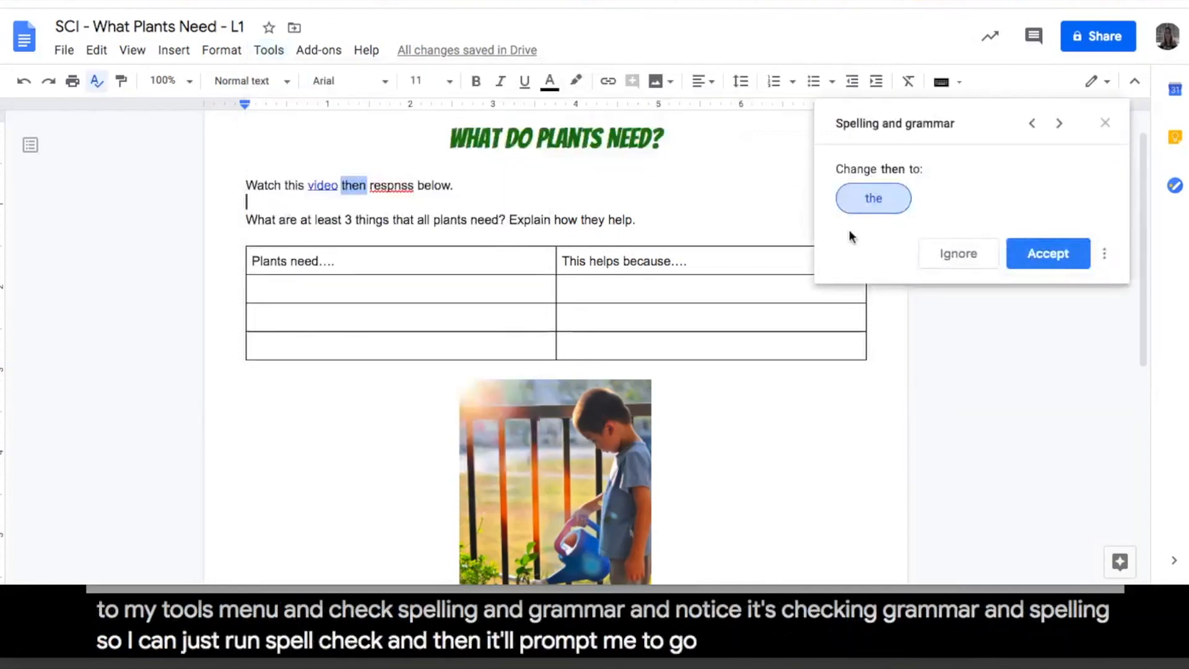
{"action": "left_click", "coordinate": [945, 255]}
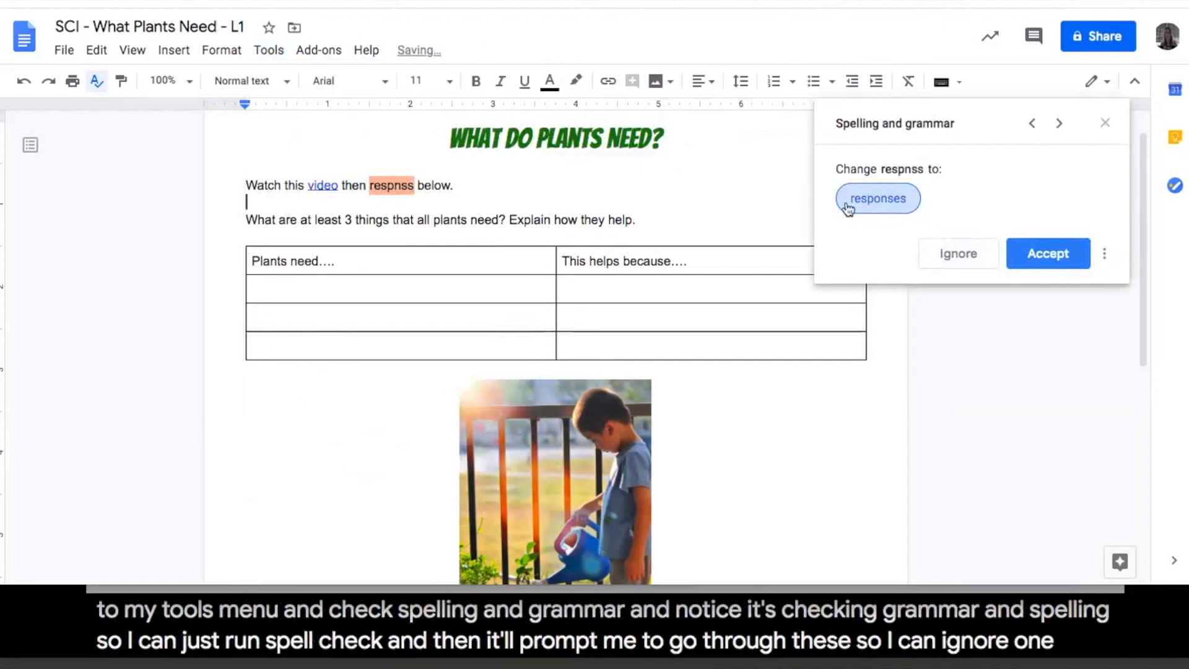
{"action": "left_click", "coordinate": [1046, 254]}
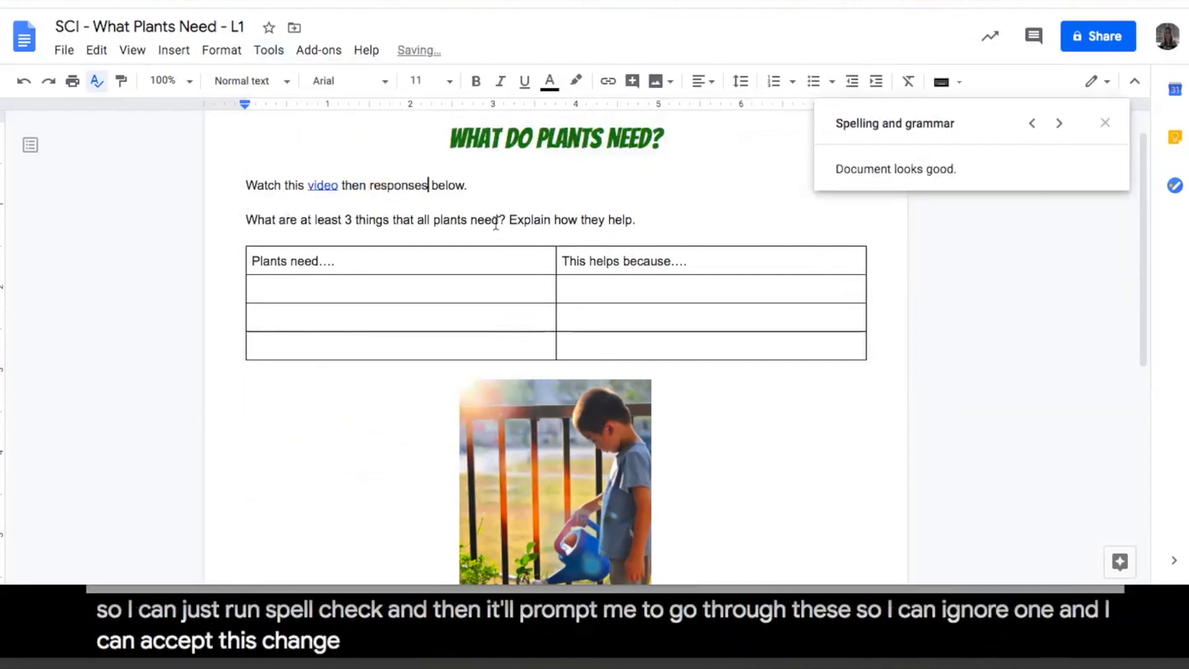
{"action": "scroll", "coordinate": [496, 224], "scroll_direction": "down", "scroll_amount": 5}
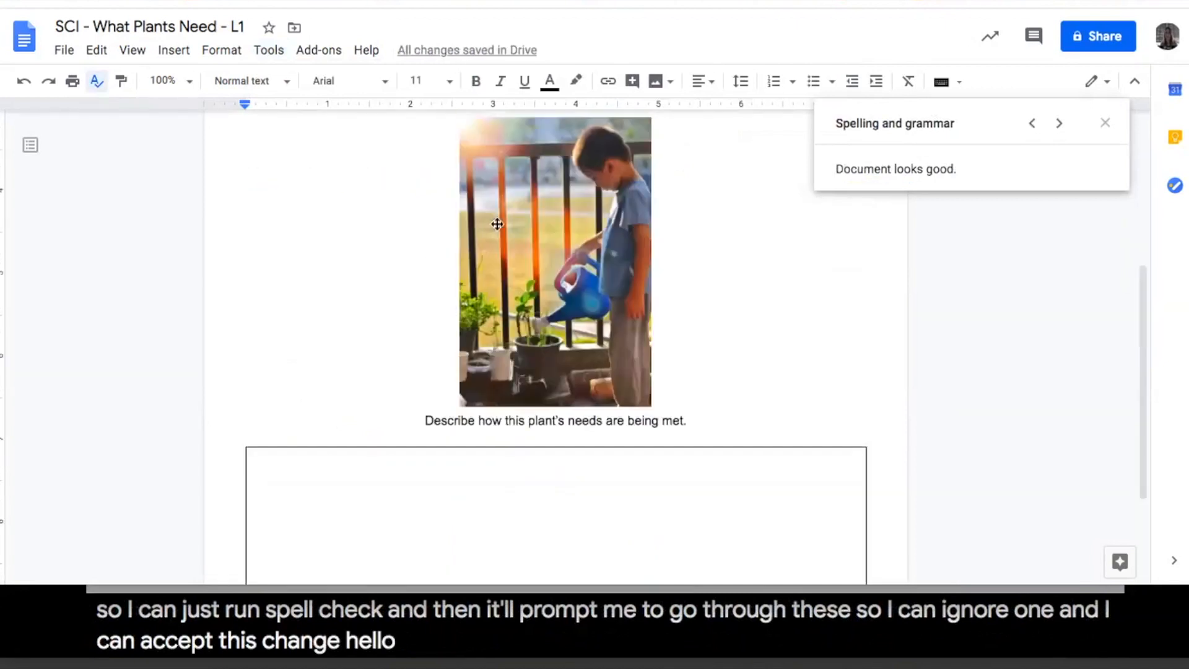
{"action": "scroll", "coordinate": [497, 225], "scroll_direction": "up", "scroll_amount": 5}
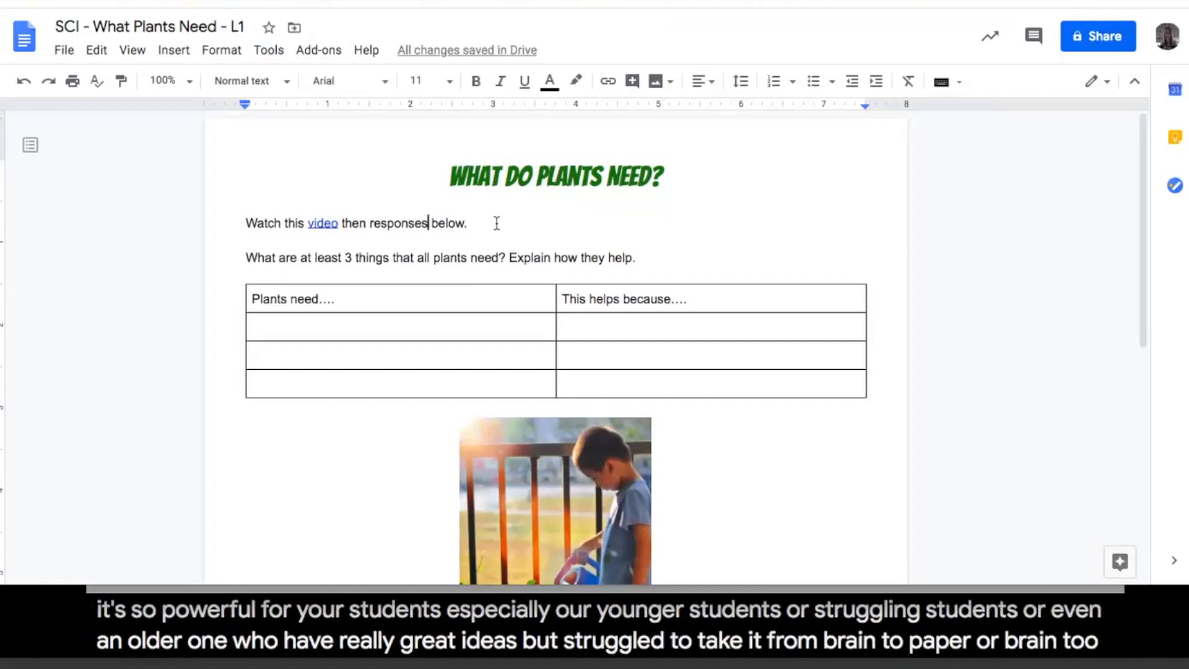
{"action": "scroll", "coordinate": [496, 223], "scroll_direction": "down", "scroll_amount": 2}
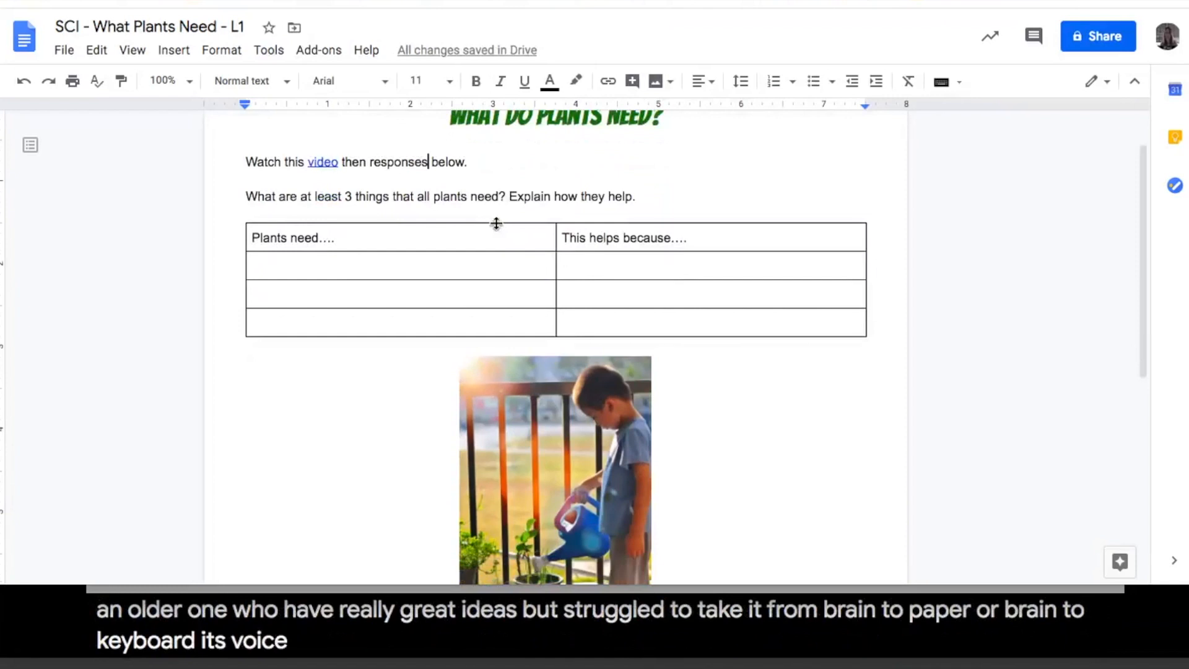
Step: Dictate an answer into the response box with Voice typing, beginning "The little boy is watering the plant" and ending "room to grow and some light"
{"action": "scroll", "coordinate": [496, 223], "scroll_direction": "down", "scroll_amount": 6}
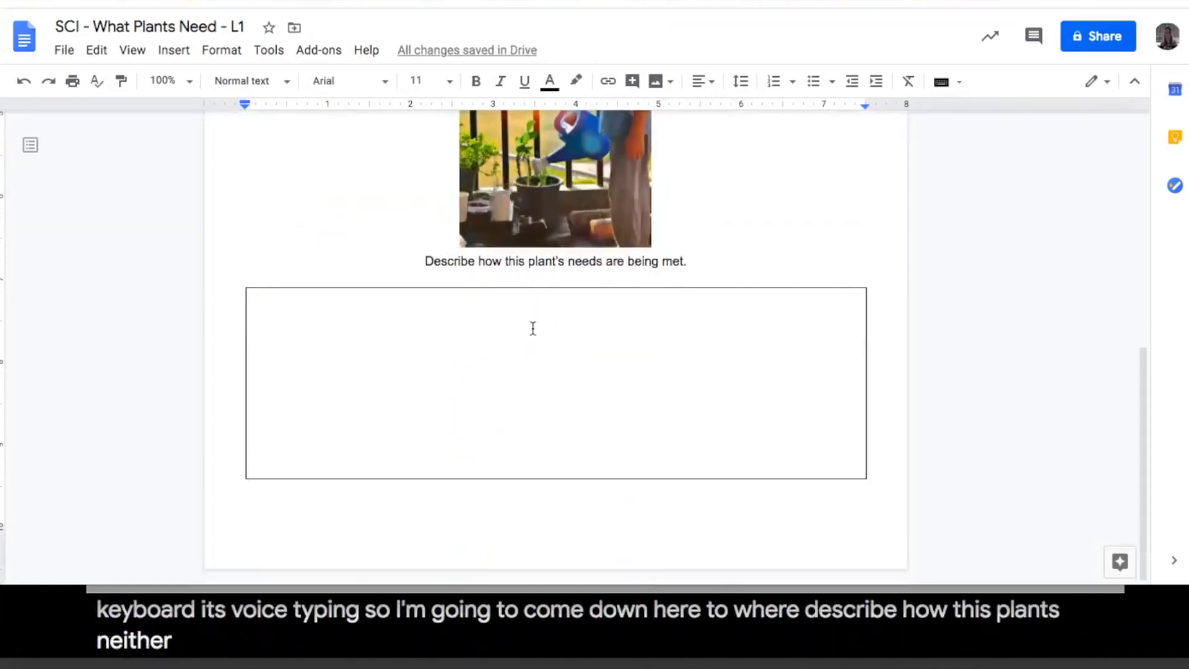
{"action": "left_click", "coordinate": [532, 329]}
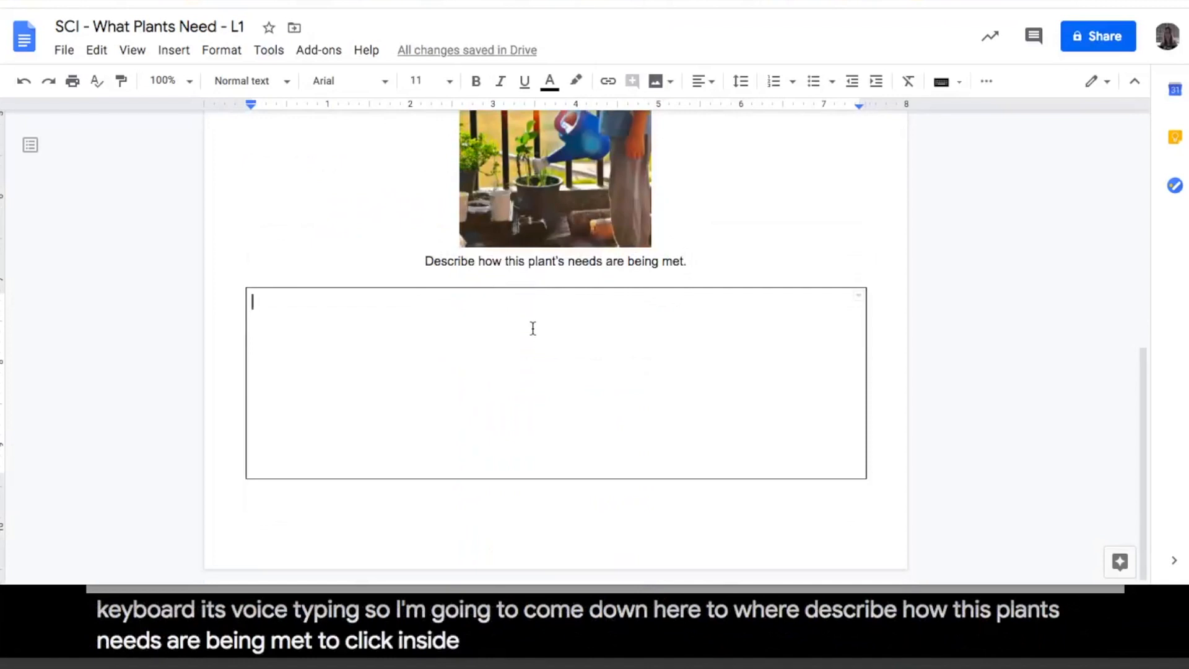
{"action": "left_click", "coordinate": [268, 52]}
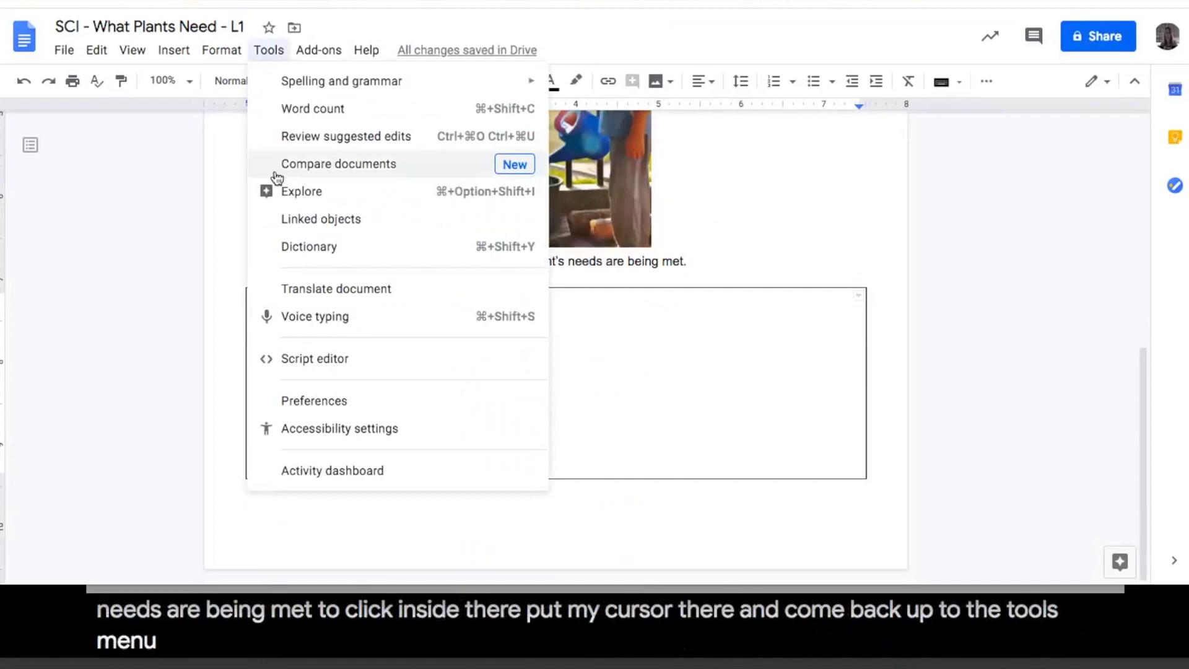
{"action": "left_click", "coordinate": [343, 318]}
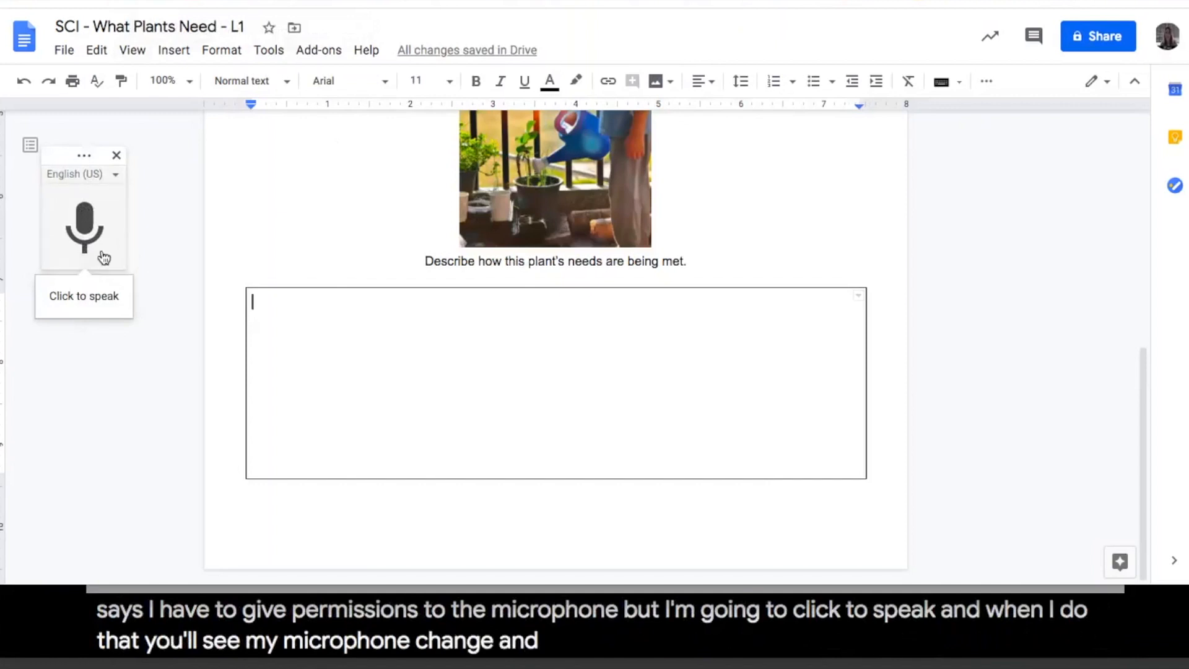
{"action": "left_click", "coordinate": [75, 248]}
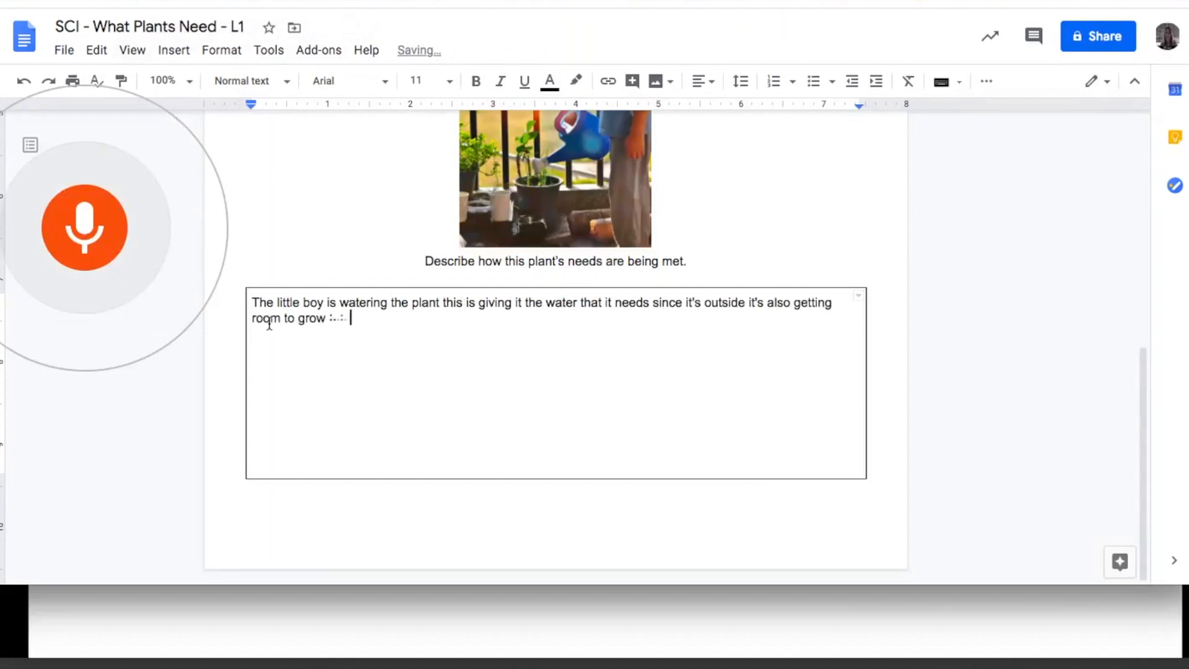
{"action": "left_click", "coordinate": [270, 321]}
{"action": "left_click", "coordinate": [508, 357]}
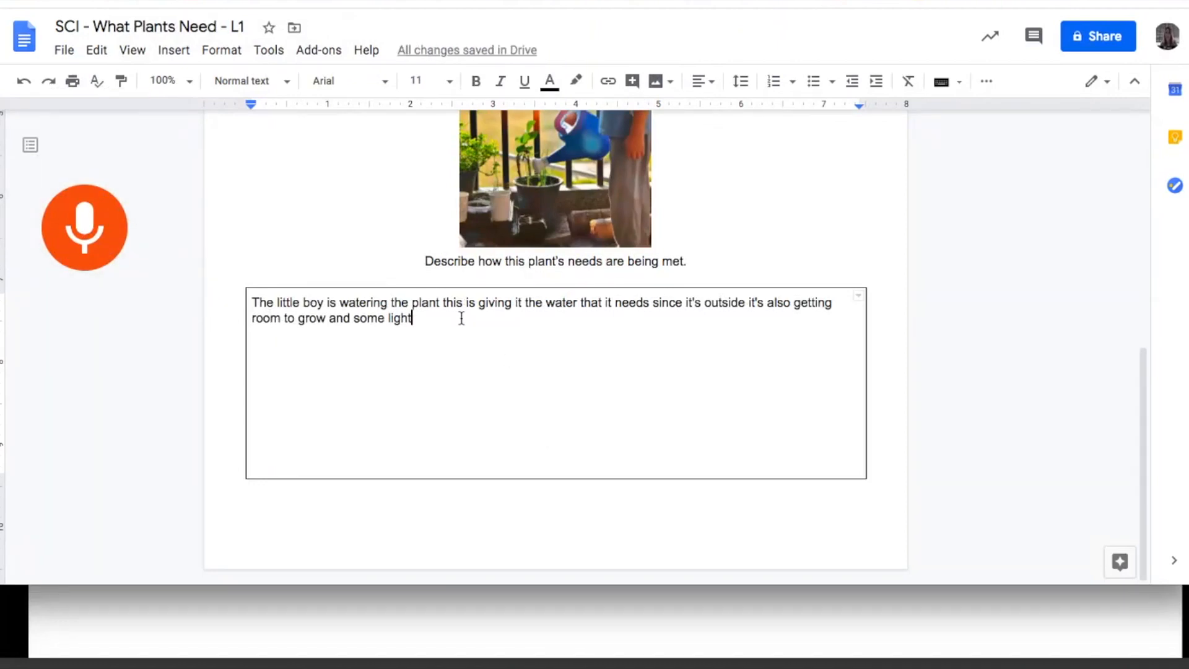
Step: Stop the dictation and delete the stray words "you can see a wasn't" from the end of the response
{"action": "left_click", "coordinate": [112, 226]}
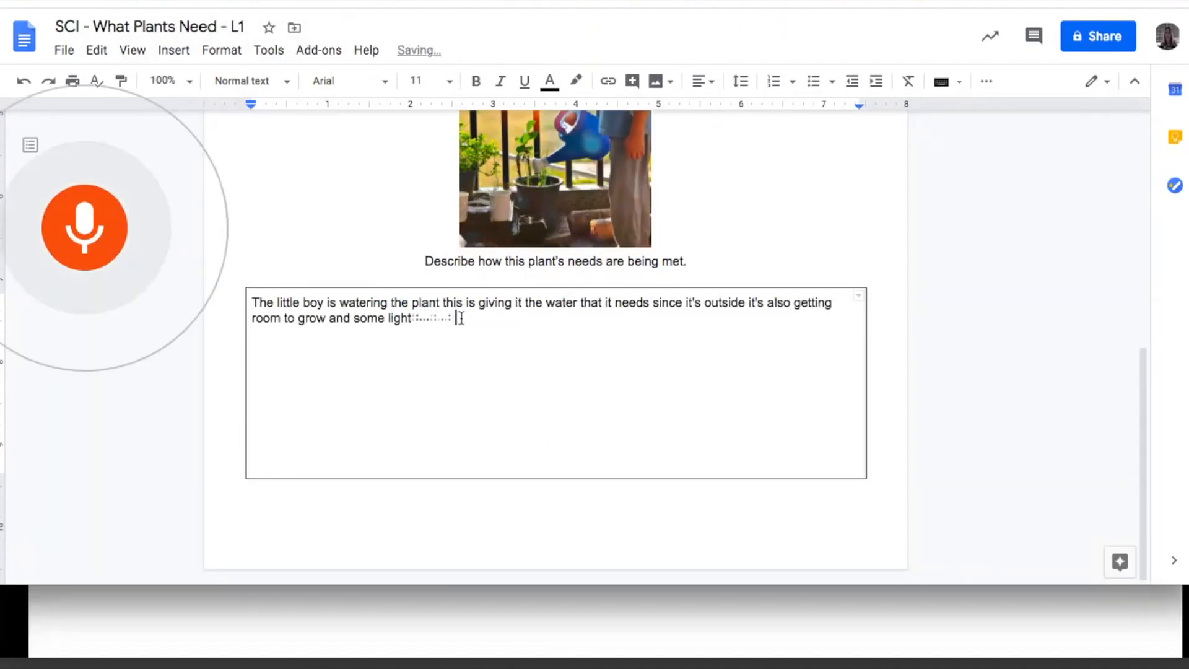
{"action": "left_click", "coordinate": [112, 227]}
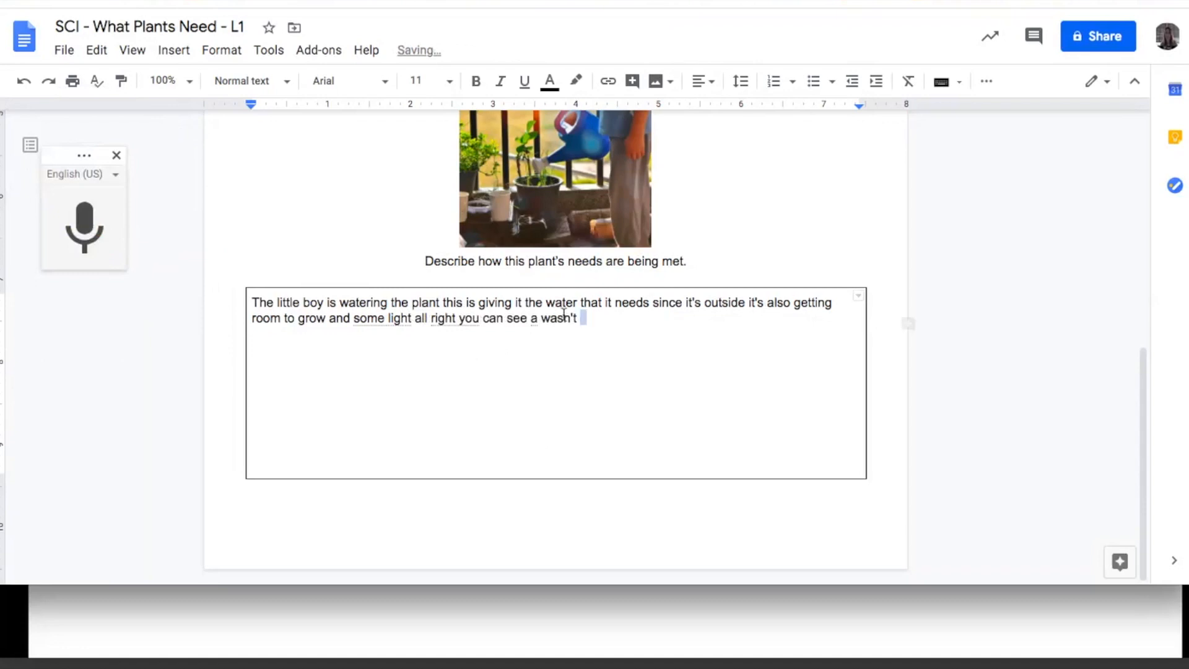
{"action": "left_click_drag", "start_coordinate": [579, 318], "coordinate": [459, 319]}
{"action": "key", "text": "BackSpace"}
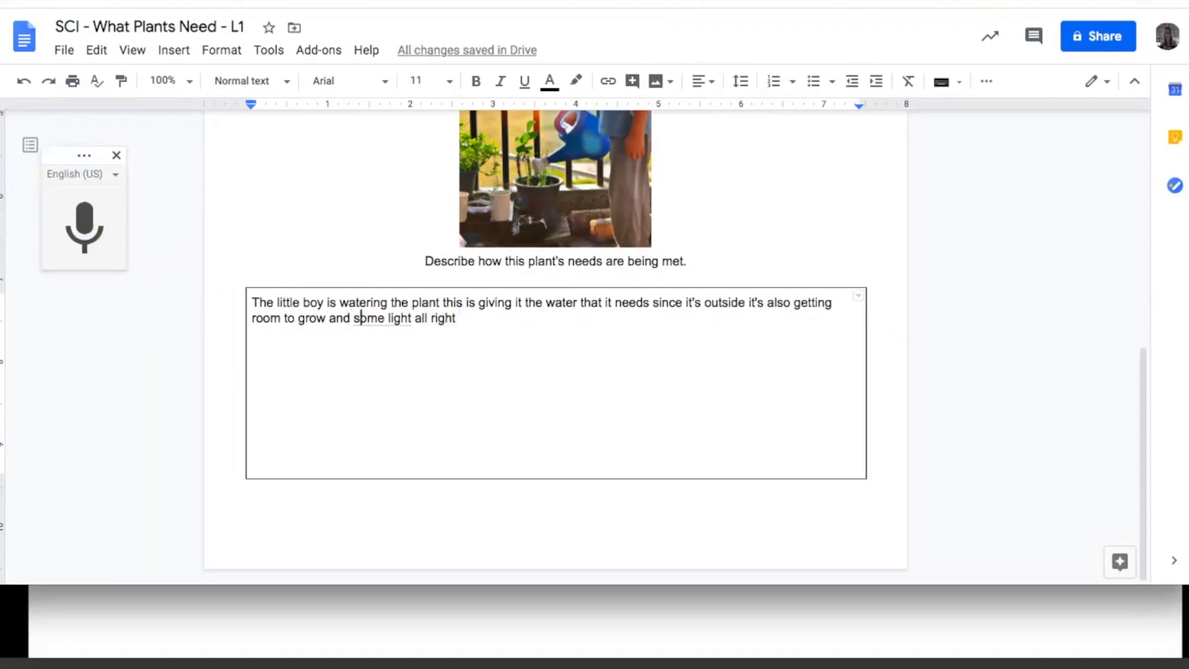
Step: Create a translated copy of the document in French, keeping the suggested title
{"action": "scroll", "coordinate": [210, 198], "scroll_direction": "up", "scroll_amount": 7}
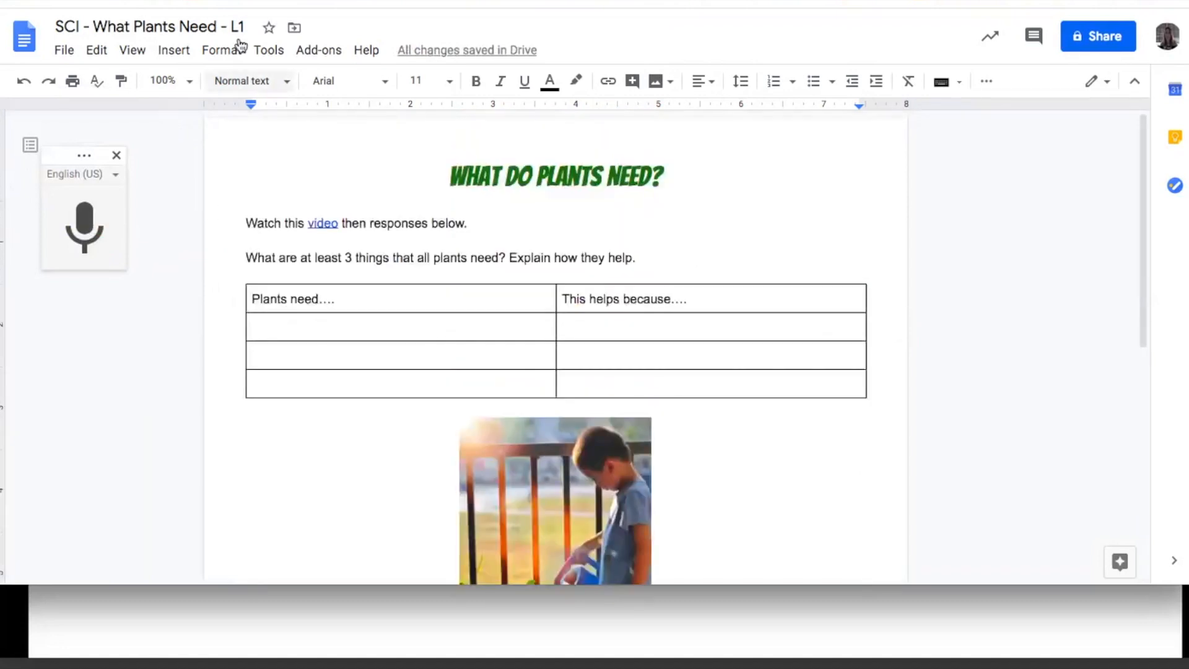
{"action": "left_click", "coordinate": [267, 49]}
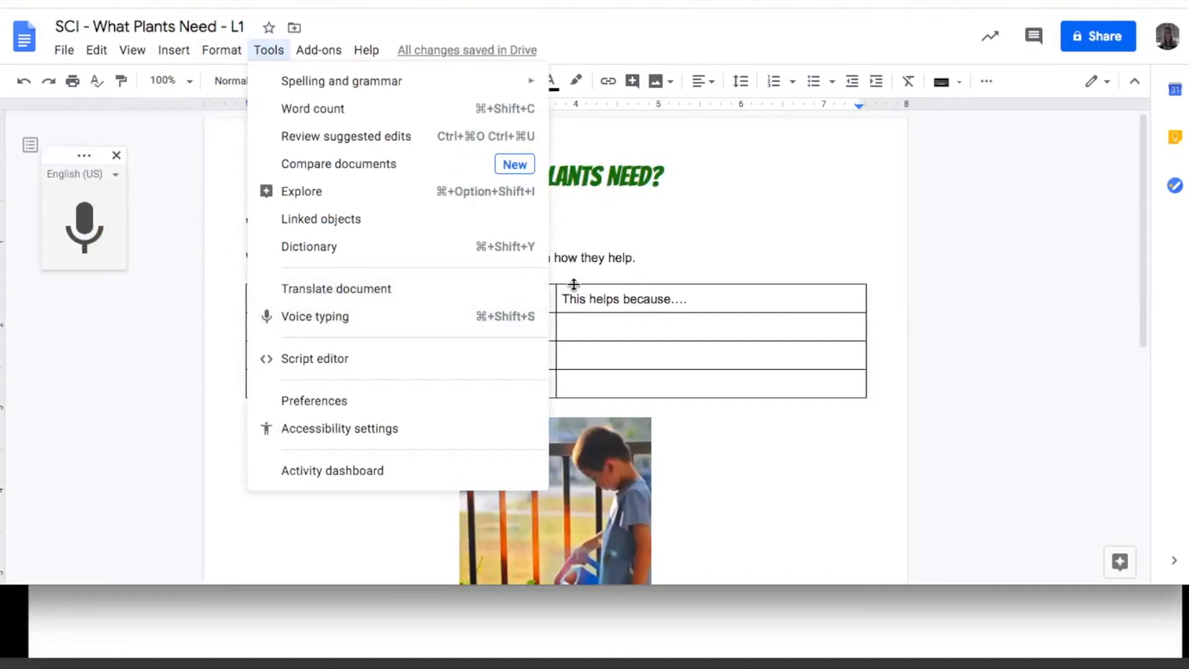
{"action": "left_click", "coordinate": [597, 296]}
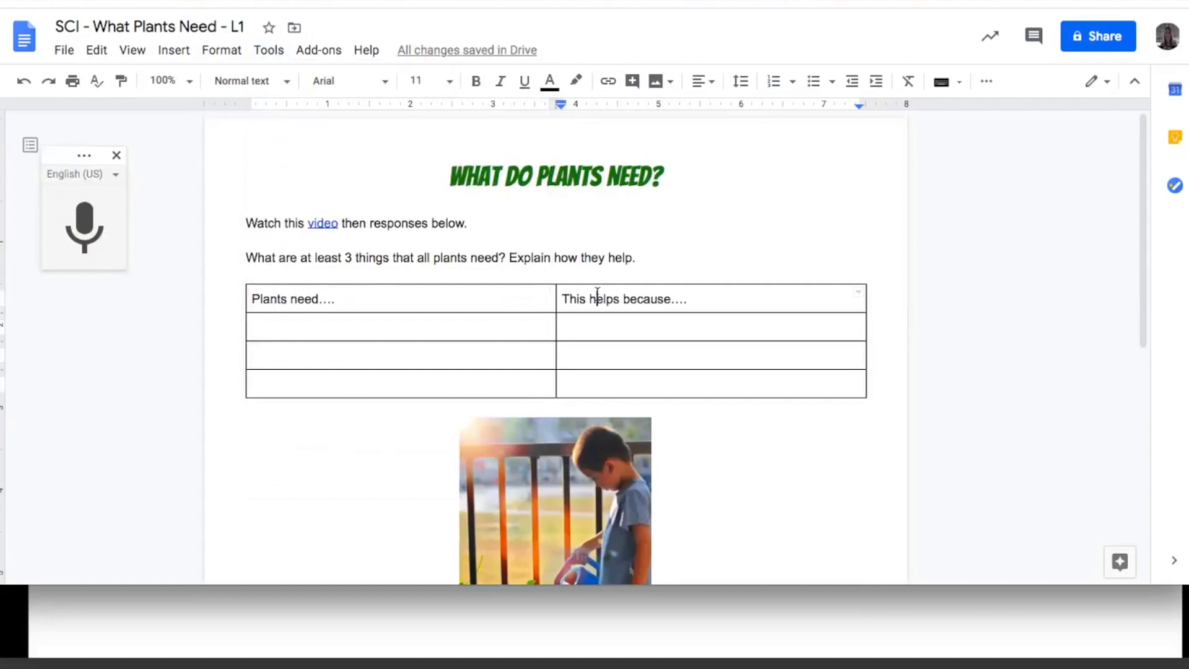
{"action": "left_click", "coordinate": [265, 55]}
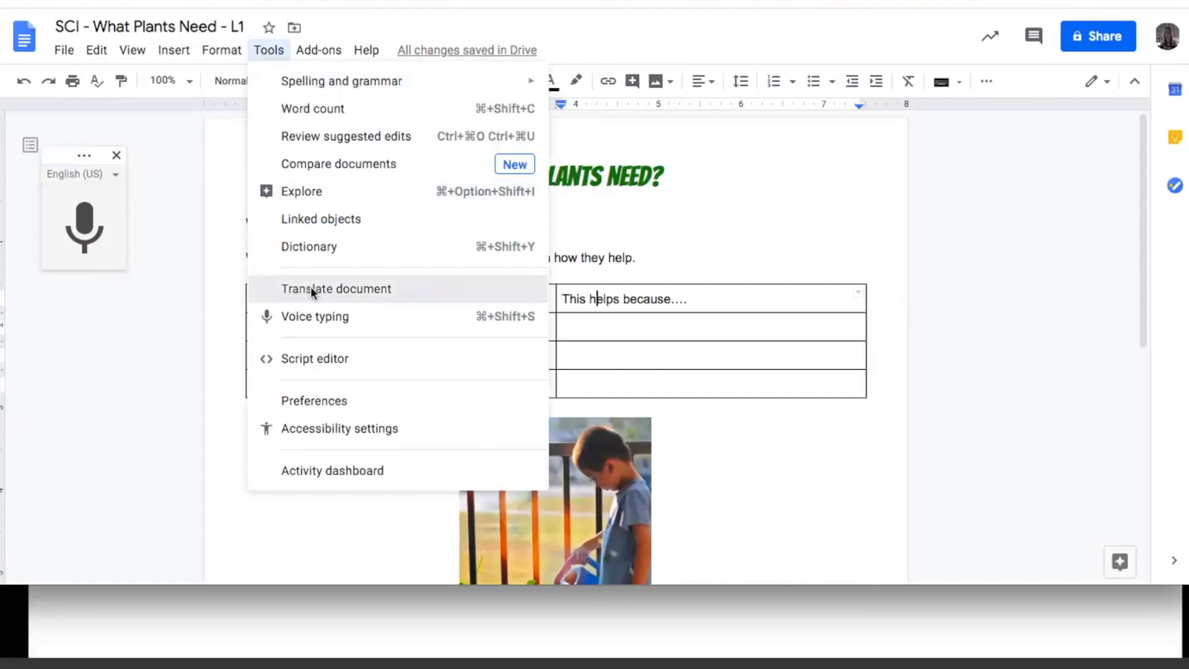
{"action": "left_click", "coordinate": [313, 291]}
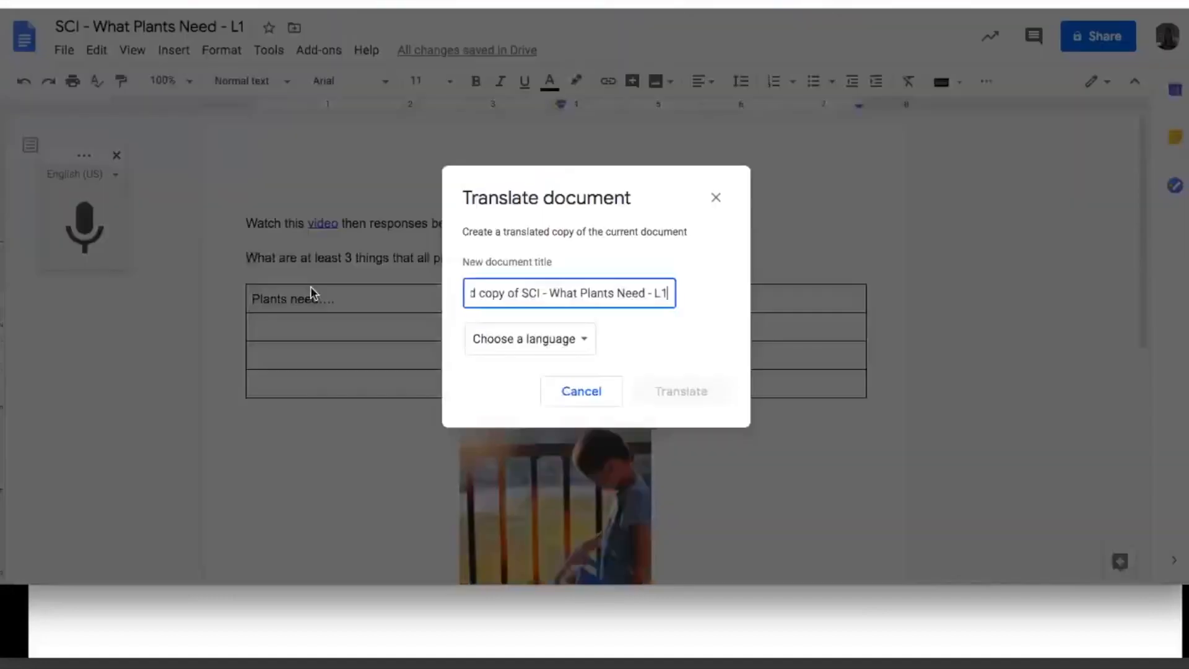
{"action": "left_click", "coordinate": [500, 292]}
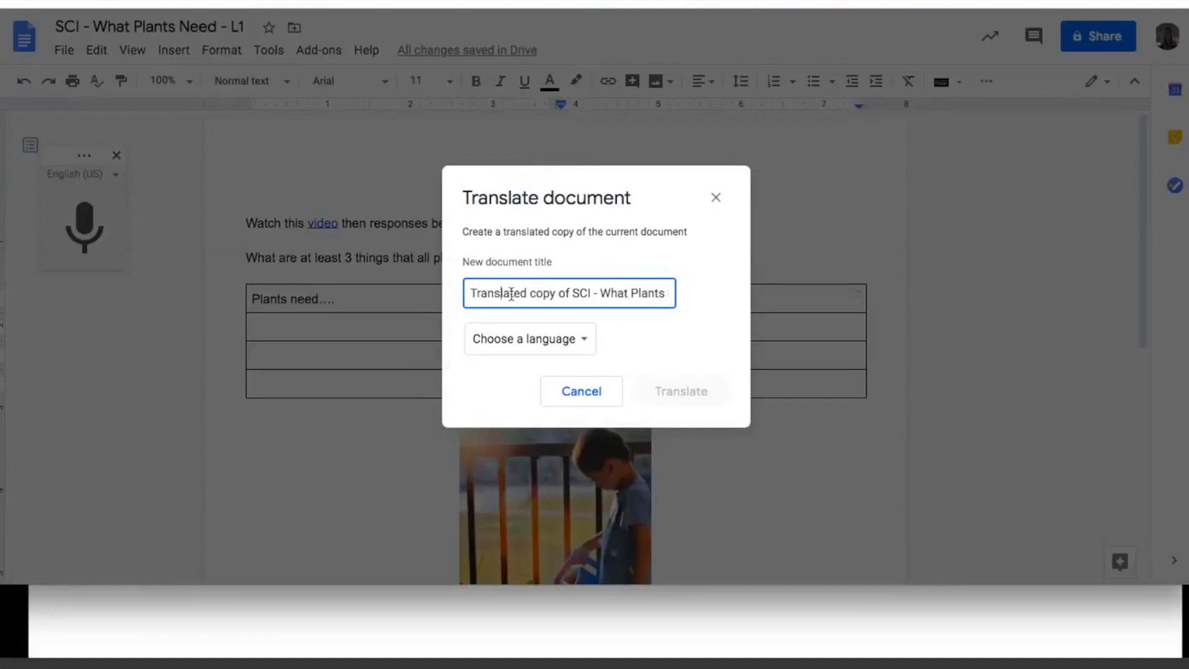
{"action": "left_click", "coordinate": [582, 343]}
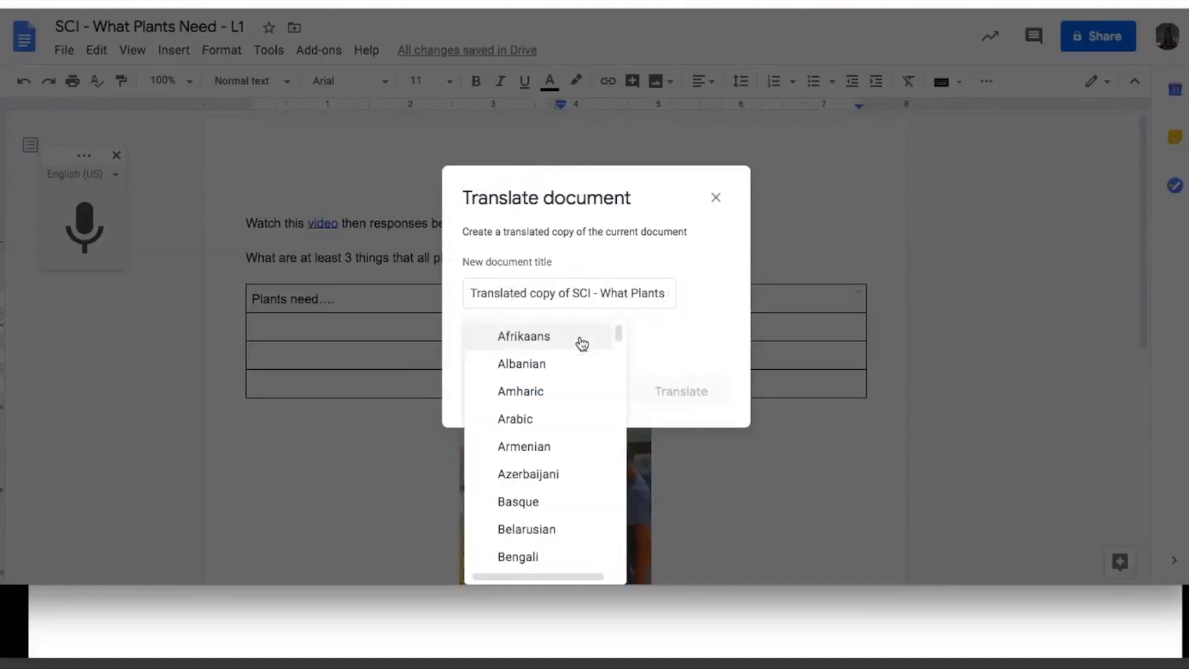
{"action": "scroll", "coordinate": [566, 424], "scroll_direction": "down", "scroll_amount": 5}
{"action": "scroll", "coordinate": [566, 424], "scroll_direction": "down", "scroll_amount": 8}
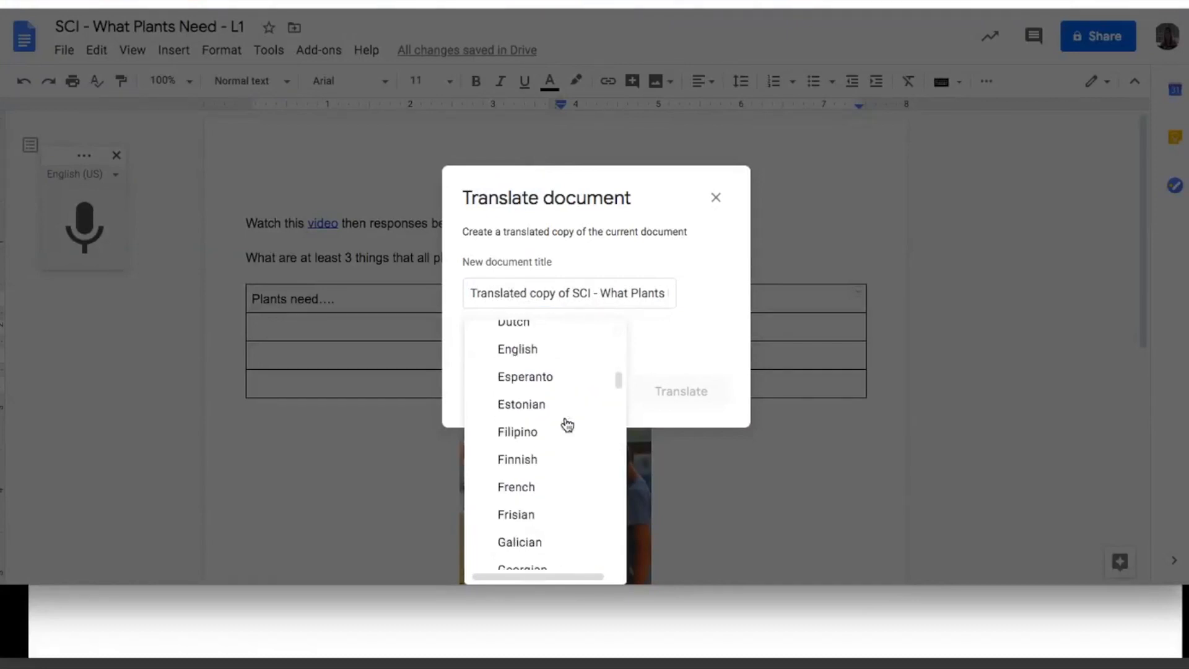
{"action": "scroll", "coordinate": [566, 424], "scroll_direction": "up", "scroll_amount": 2}
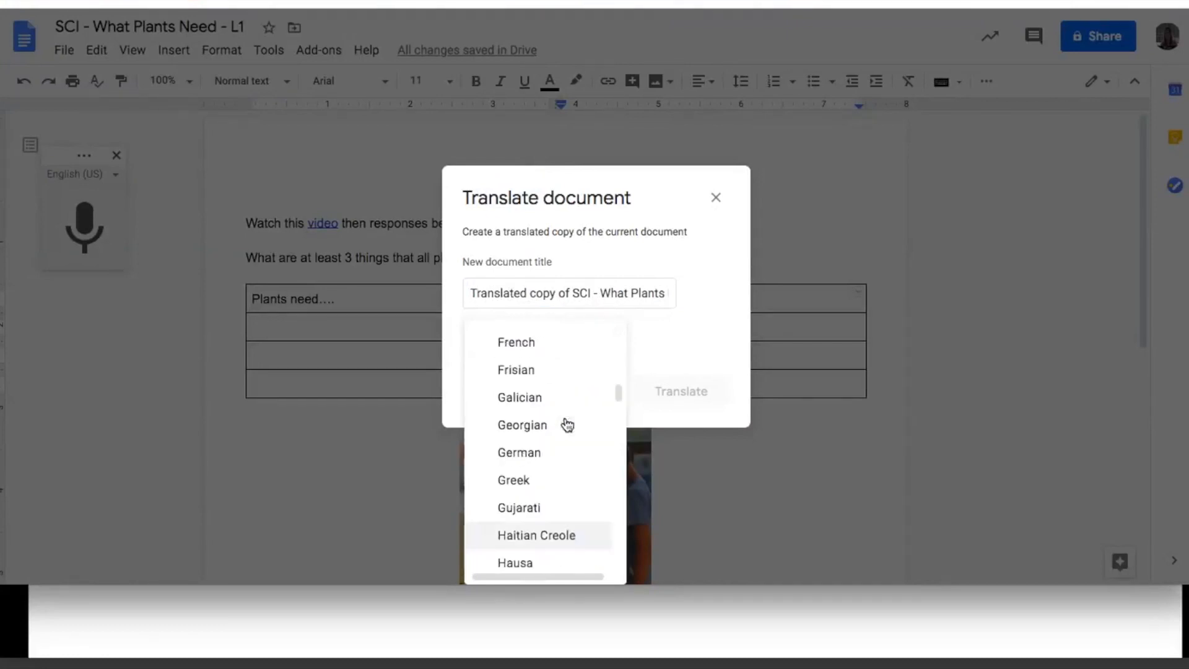
{"action": "left_click", "coordinate": [535, 347]}
{"action": "left_click", "coordinate": [704, 392]}
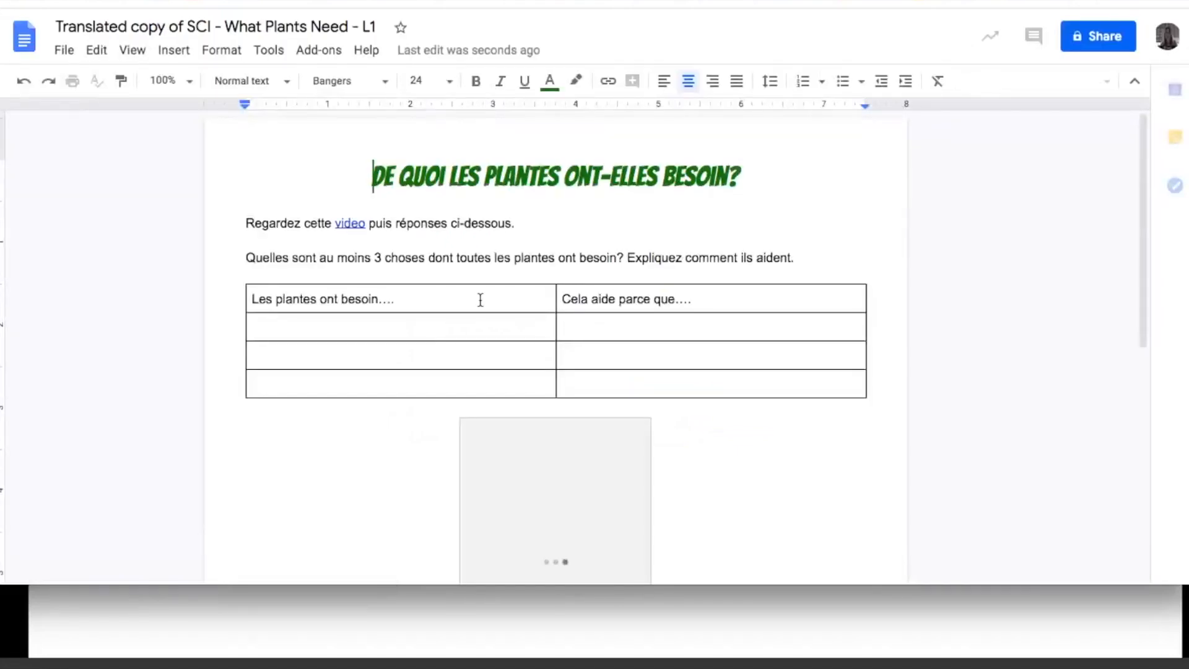
Step: Review the French copy from its heading and response table down to the translated picture prompt and response box
{"action": "scroll", "coordinate": [481, 300], "scroll_direction": "down", "scroll_amount": 2}
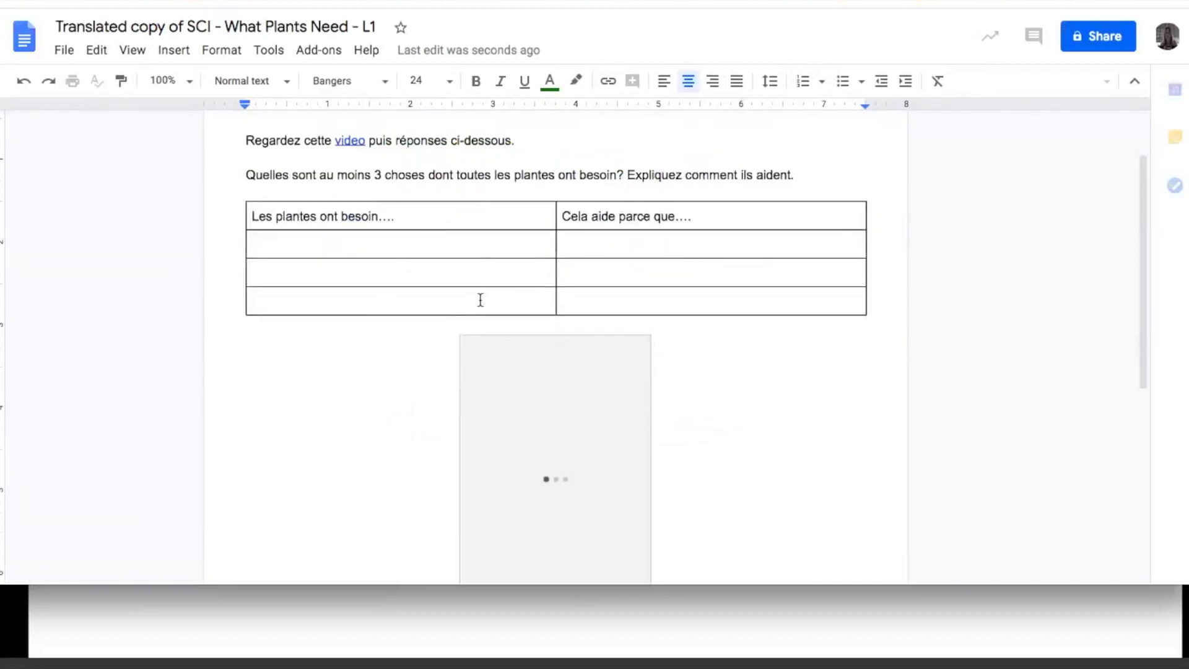
{"action": "scroll", "coordinate": [480, 300], "scroll_direction": "down", "scroll_amount": 4}
{"action": "scroll", "coordinate": [640, 335], "scroll_direction": "down", "scroll_amount": 1}
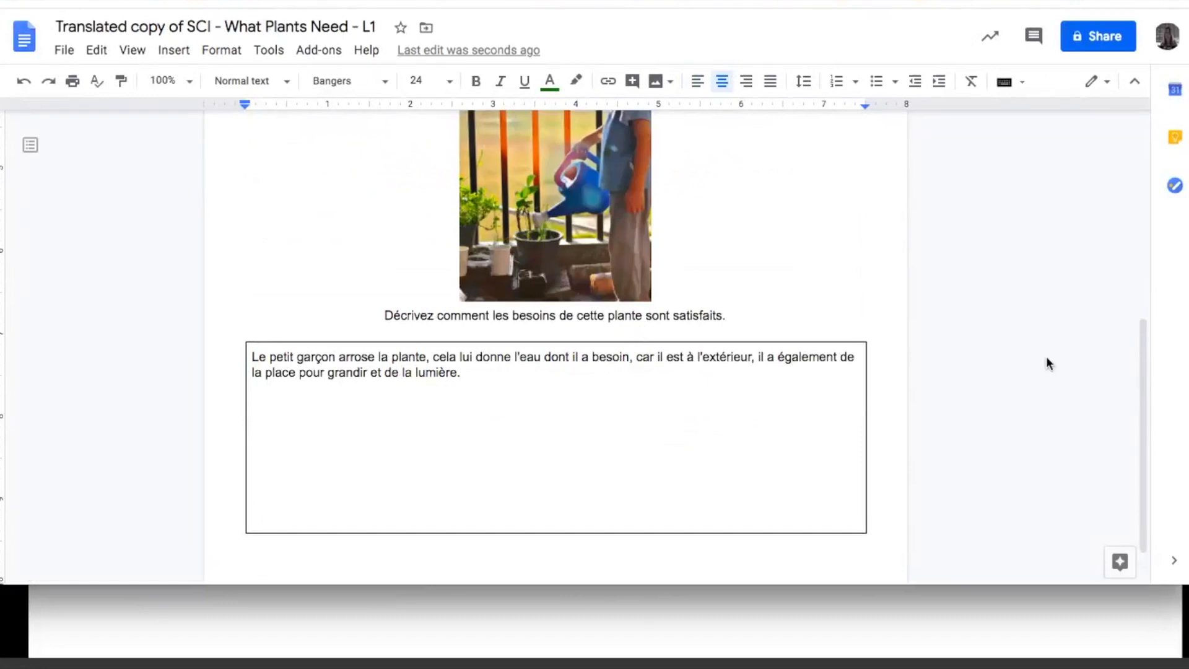
{"action": "scroll", "coordinate": [1046, 355], "scroll_direction": "up", "scroll_amount": 5}
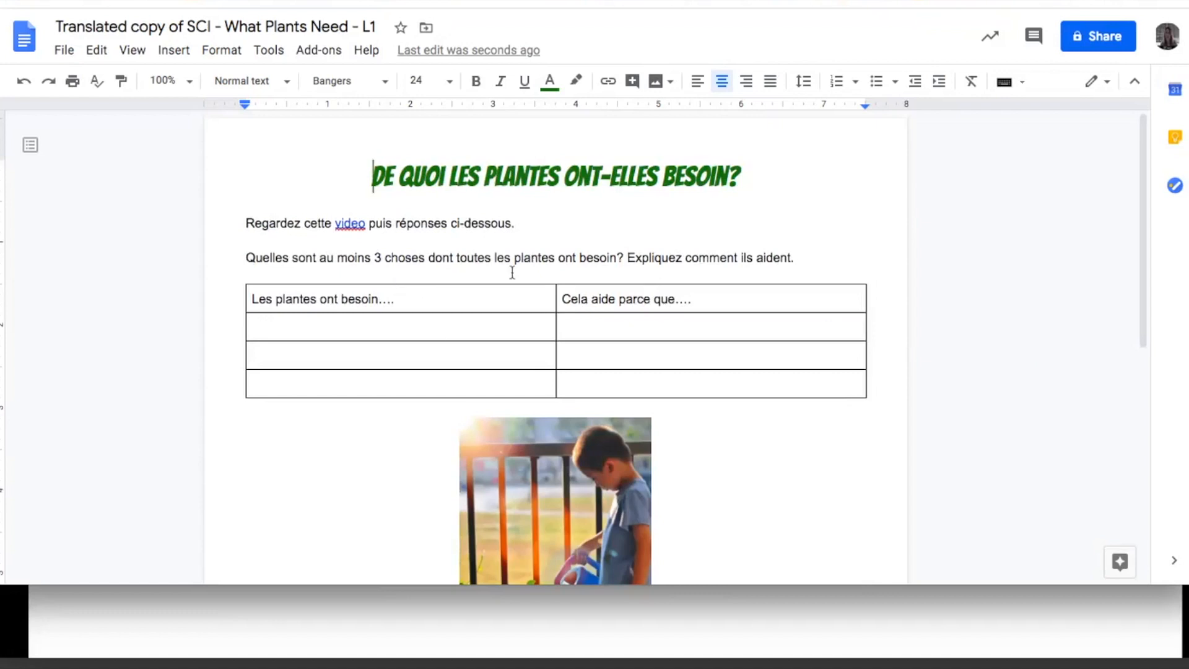
{"action": "scroll", "coordinate": [512, 272], "scroll_direction": "down", "scroll_amount": 2}
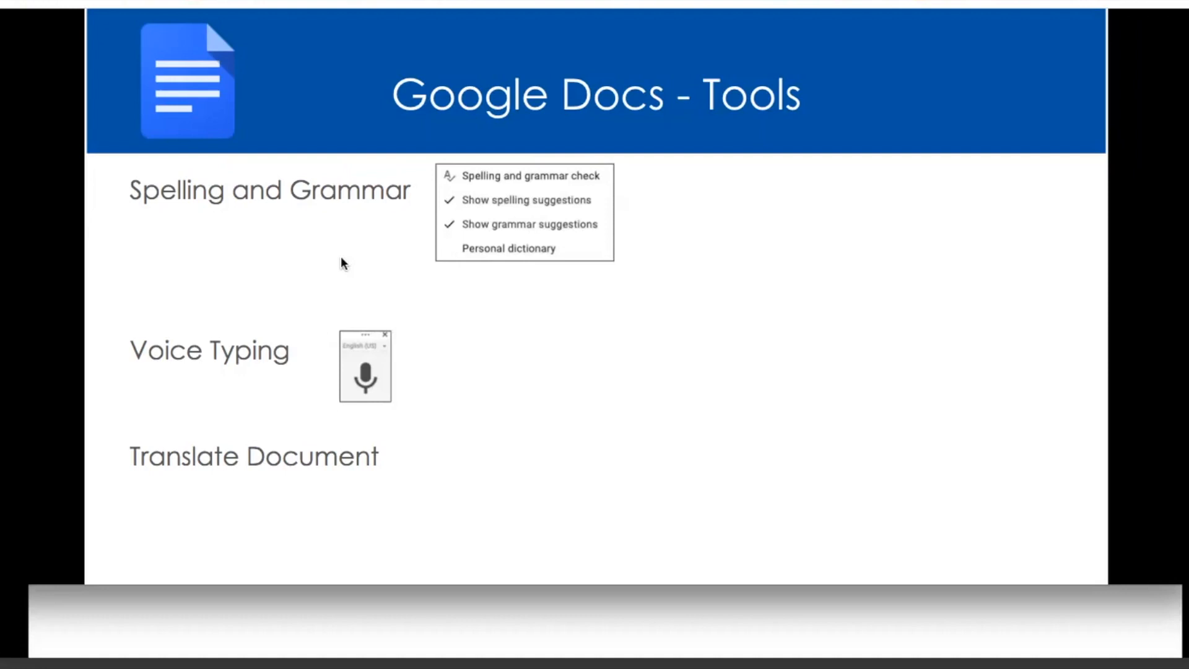
Step: Open the Collaborative Group Work example from the slideshow's Google Docs examples slide and examine its instructions, questions and charts
{"action": "key", "text": "Right"}
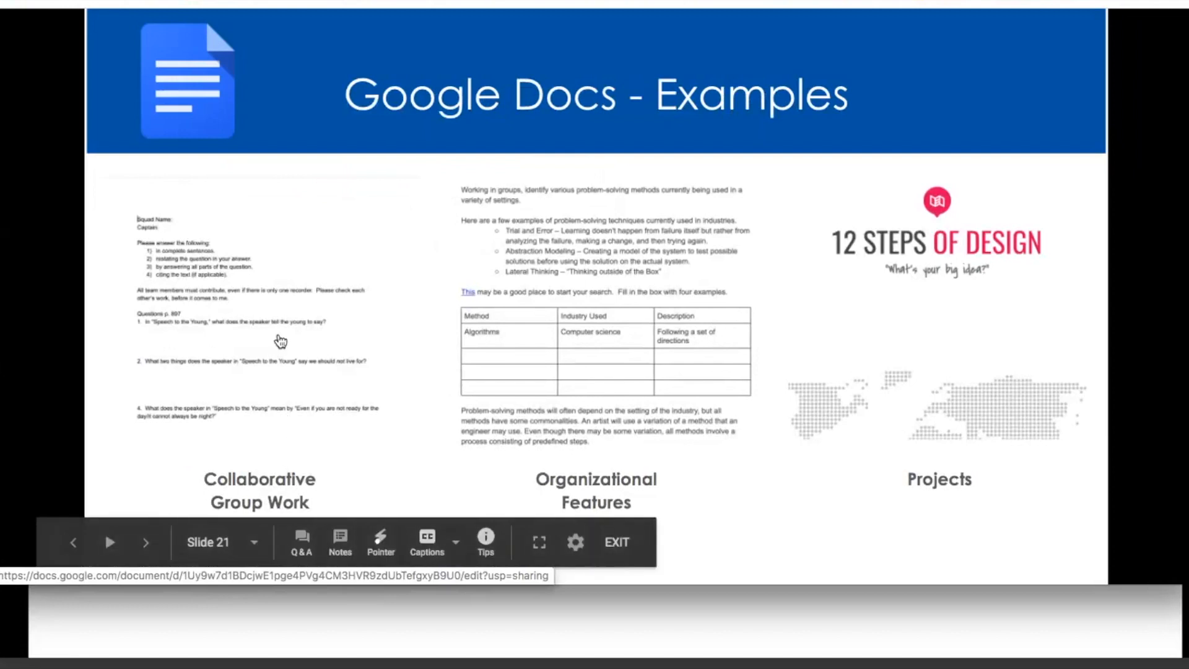
{"action": "left_click", "coordinate": [281, 341]}
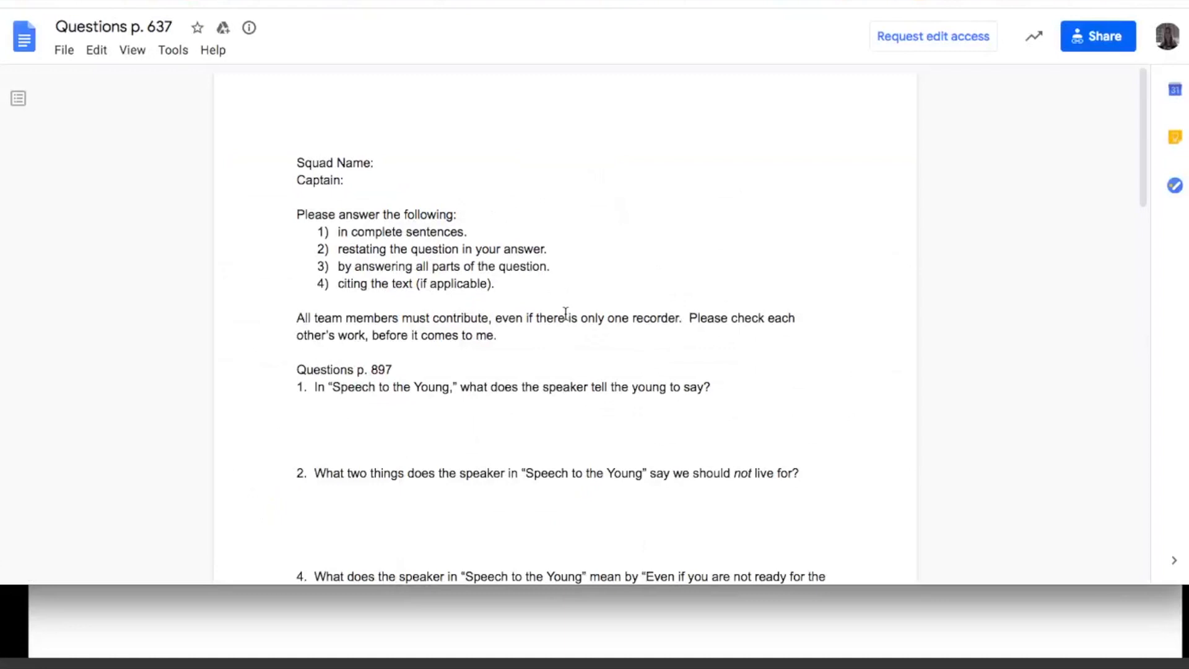
{"action": "scroll", "coordinate": [565, 307], "scroll_direction": "down", "scroll_amount": 5}
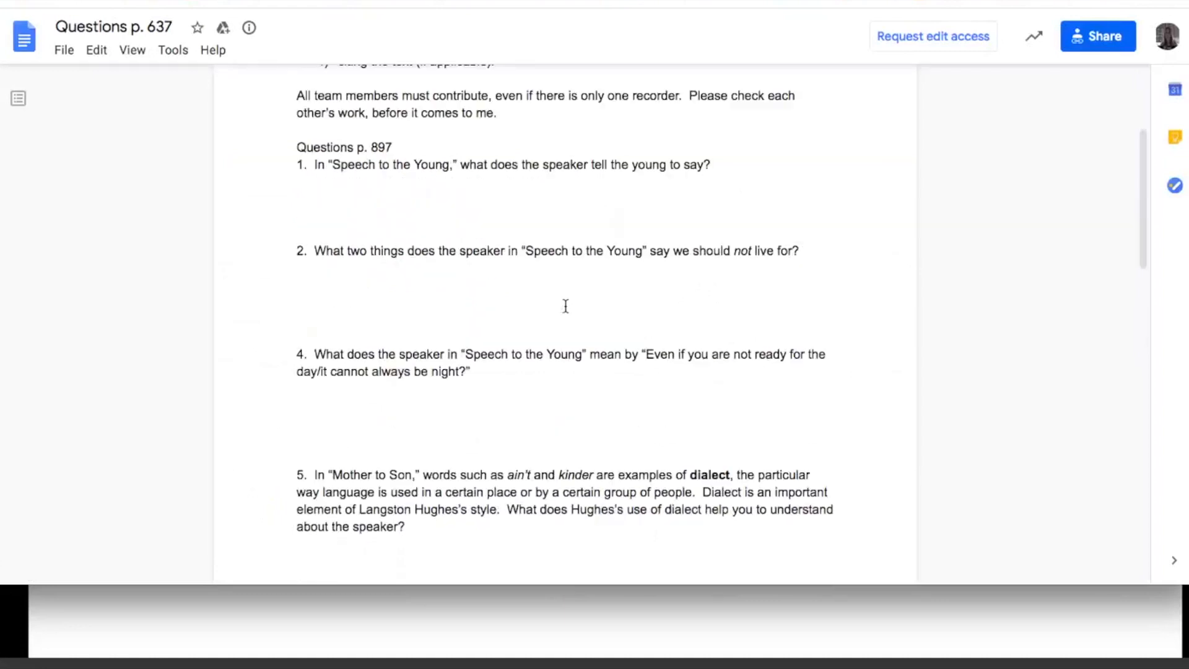
{"action": "scroll", "coordinate": [566, 306], "scroll_direction": "down", "scroll_amount": 5}
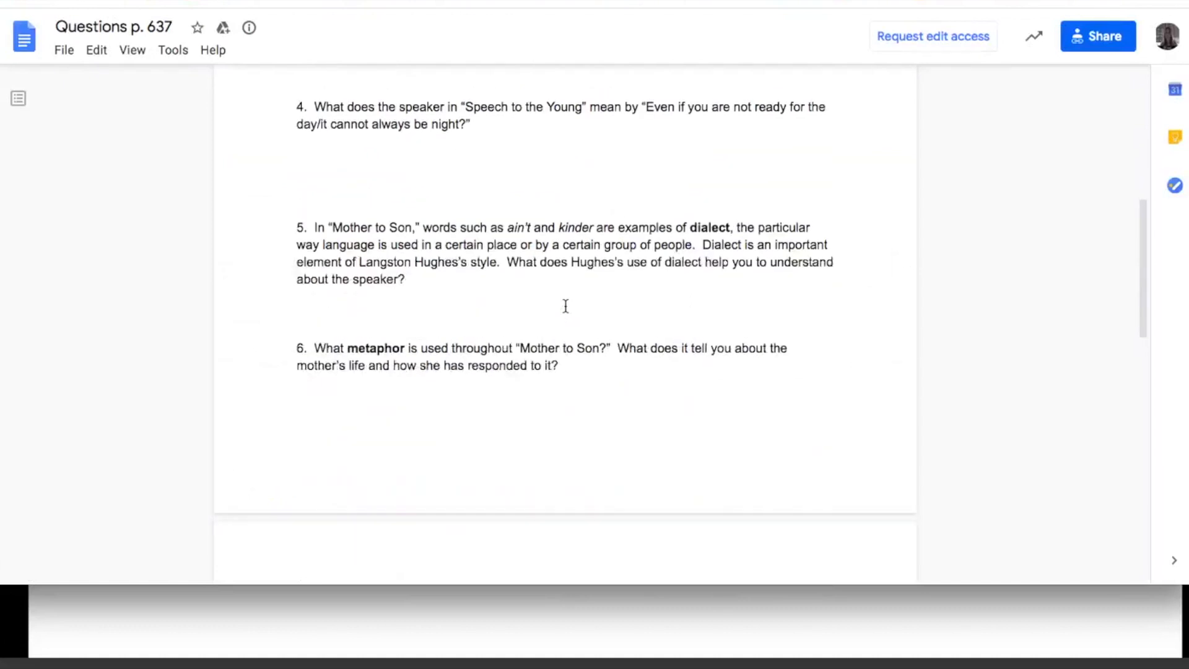
{"action": "scroll", "coordinate": [565, 306], "scroll_direction": "down", "scroll_amount": 5}
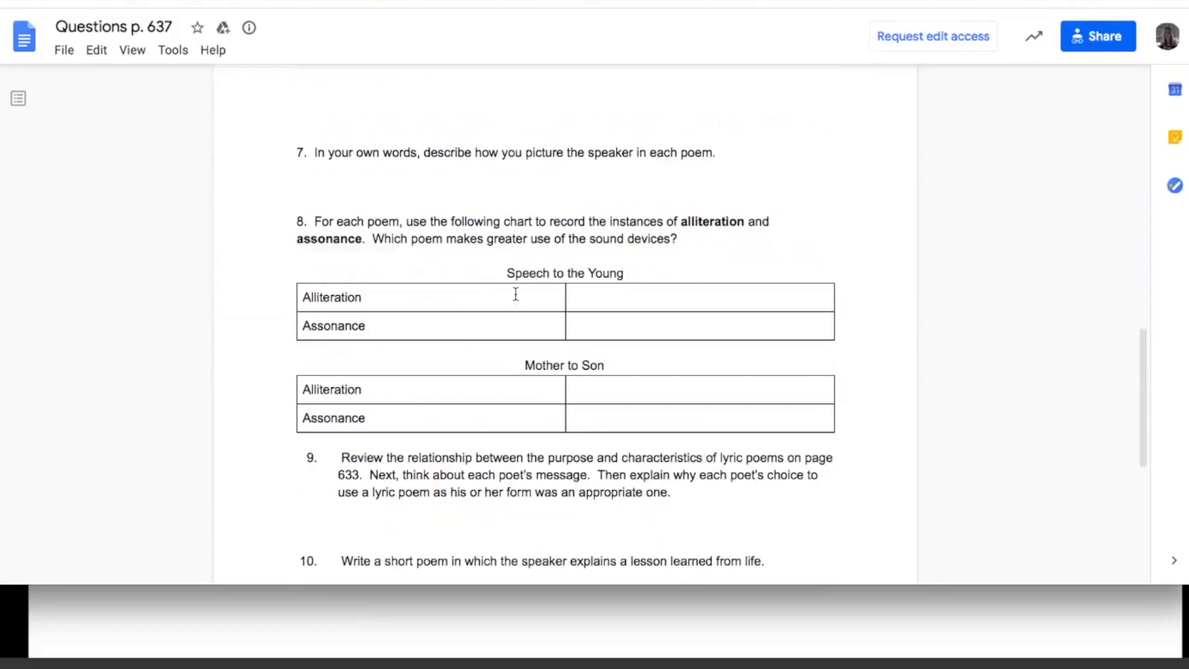
{"action": "scroll", "coordinate": [514, 295], "scroll_direction": "down", "scroll_amount": 1}
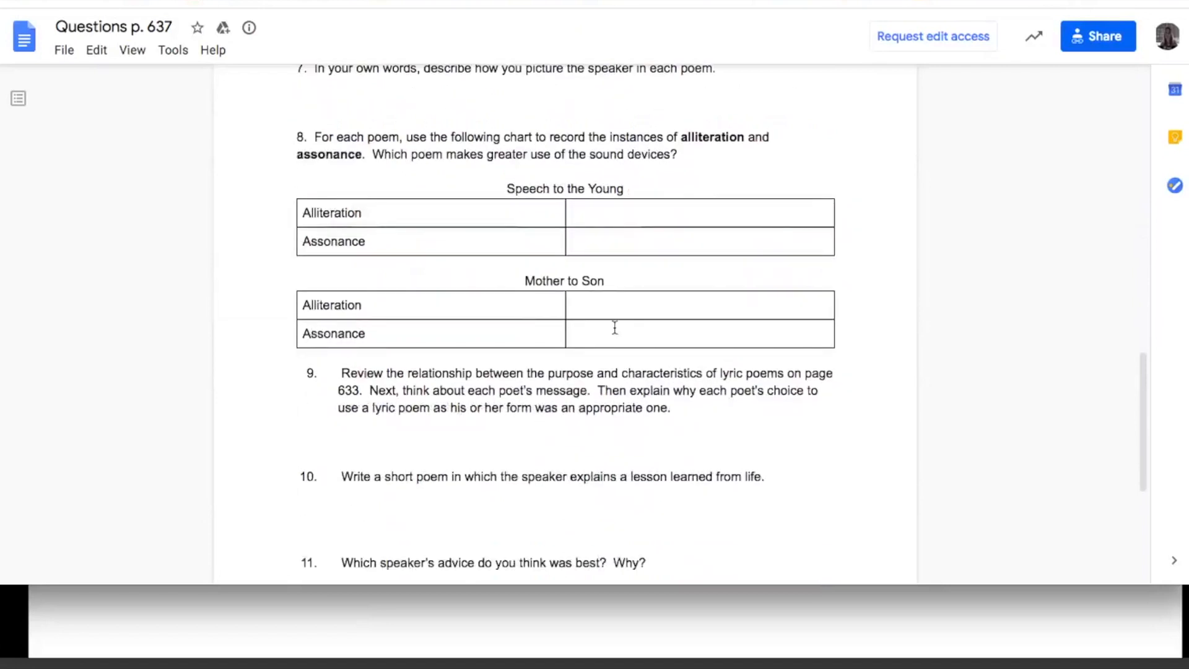
{"action": "scroll", "coordinate": [614, 361], "scroll_direction": "down", "scroll_amount": 3}
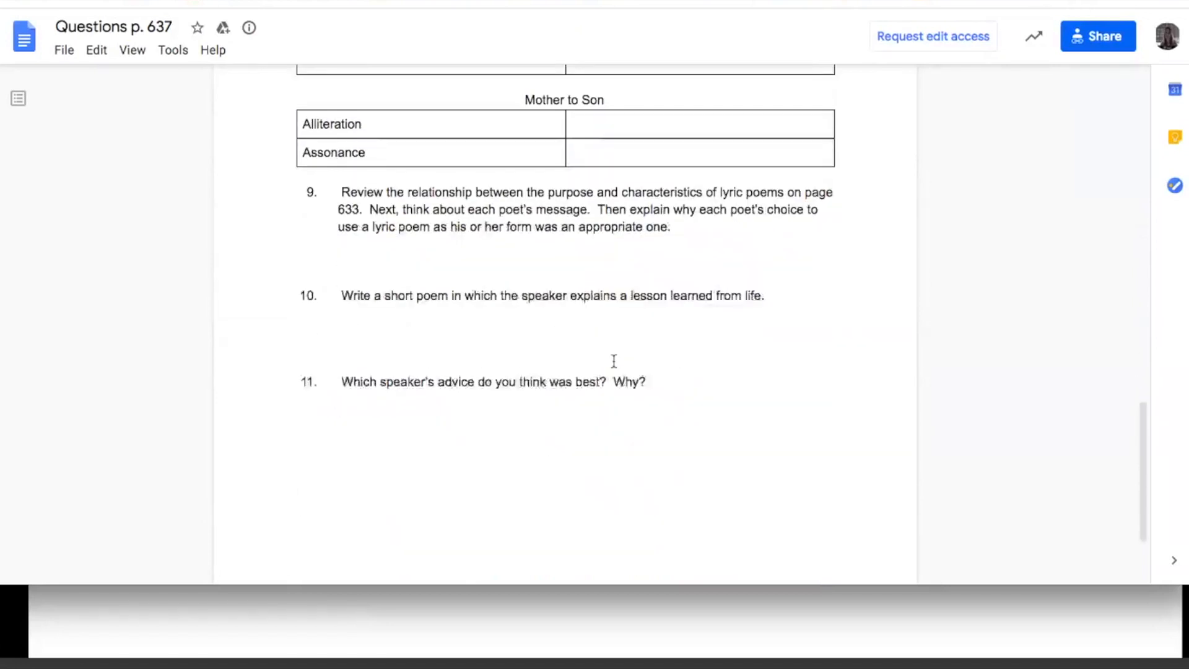
{"action": "scroll", "coordinate": [613, 361], "scroll_direction": "up", "scroll_amount": 20}
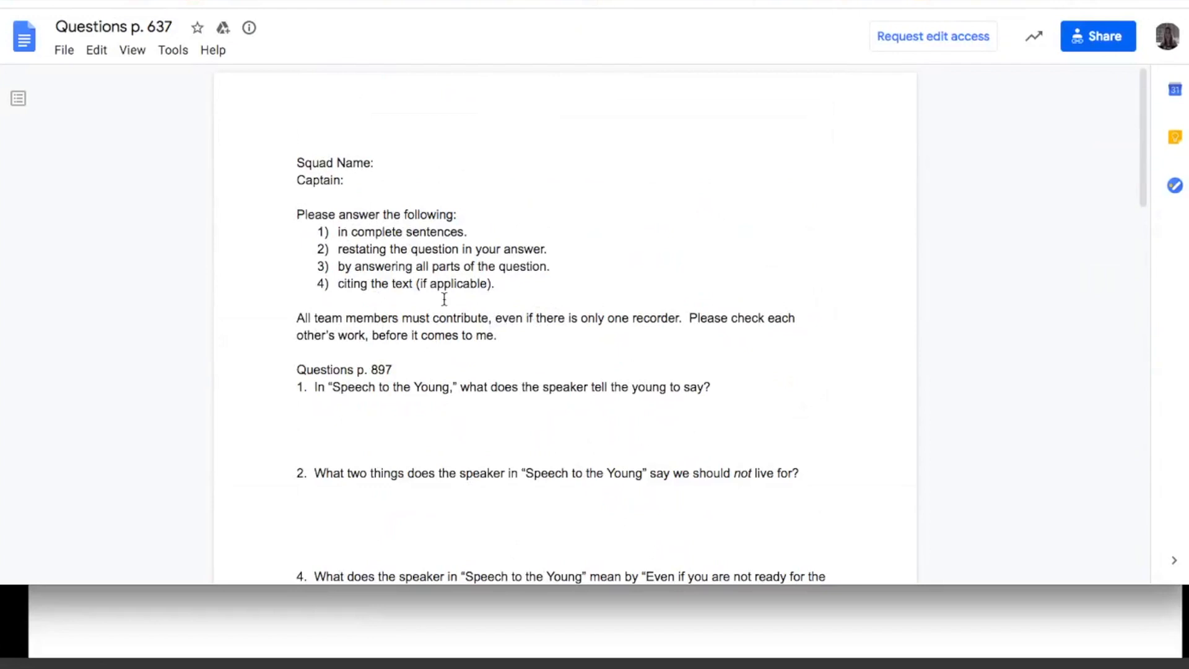
{"action": "scroll", "coordinate": [444, 298], "scroll_direction": "down", "scroll_amount": 5}
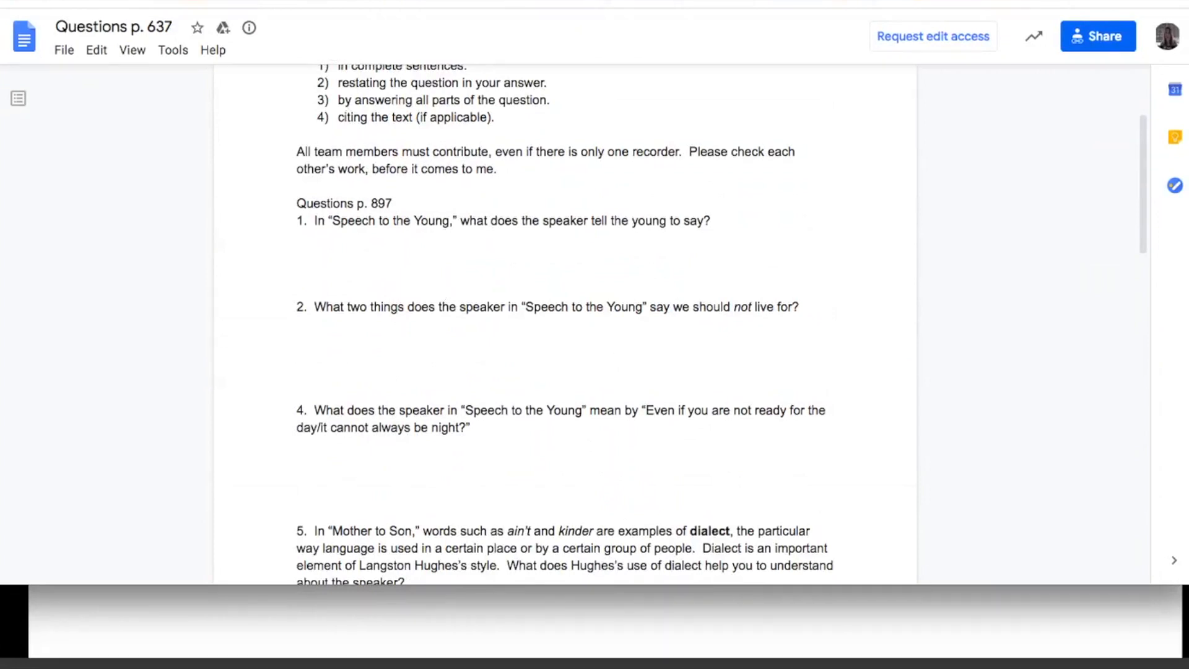
Step: Return to the slideshow's Google Docs examples slide and open the Organizational Features example document
{"action": "left_click", "coordinate": [260, 2]}
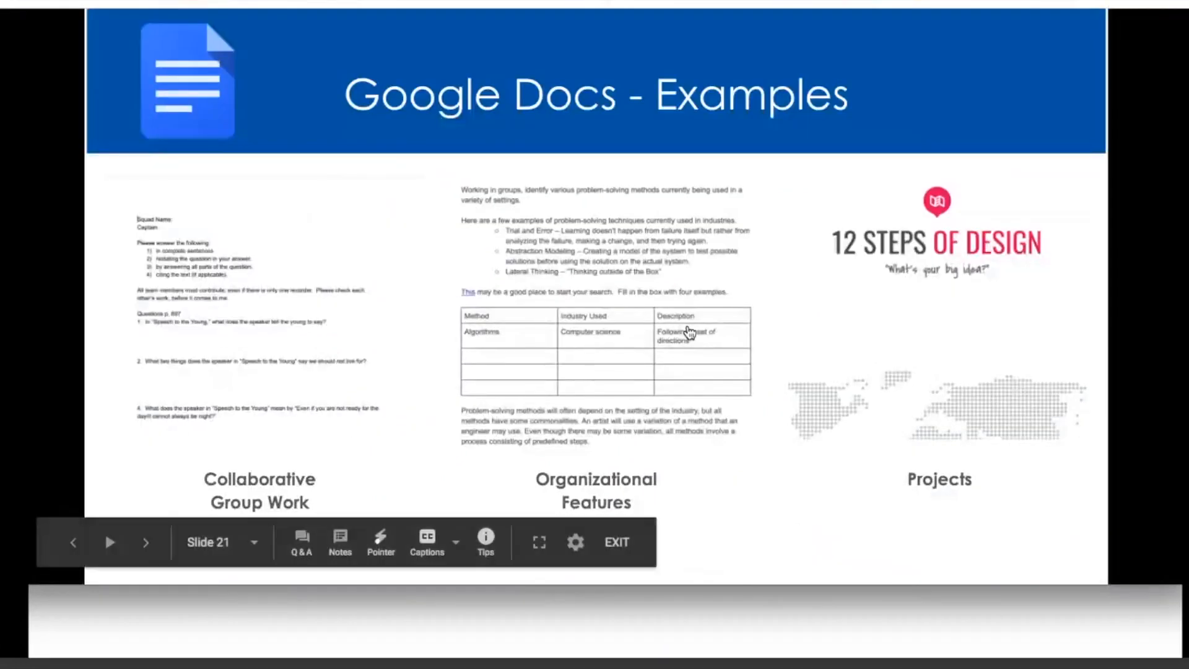
{"action": "key", "text": "Left"}
{"action": "key", "text": "Left"}
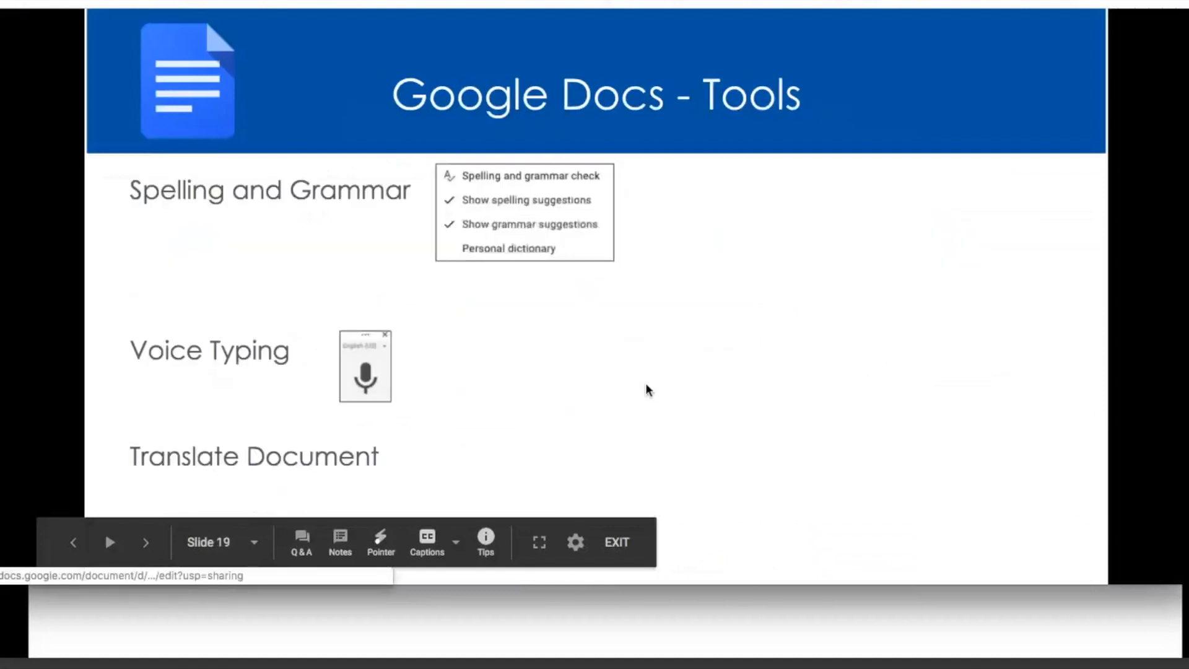
{"action": "key", "text": "Right"}
{"action": "key", "text": "Right"}
{"action": "left_click", "coordinate": [578, 370]}
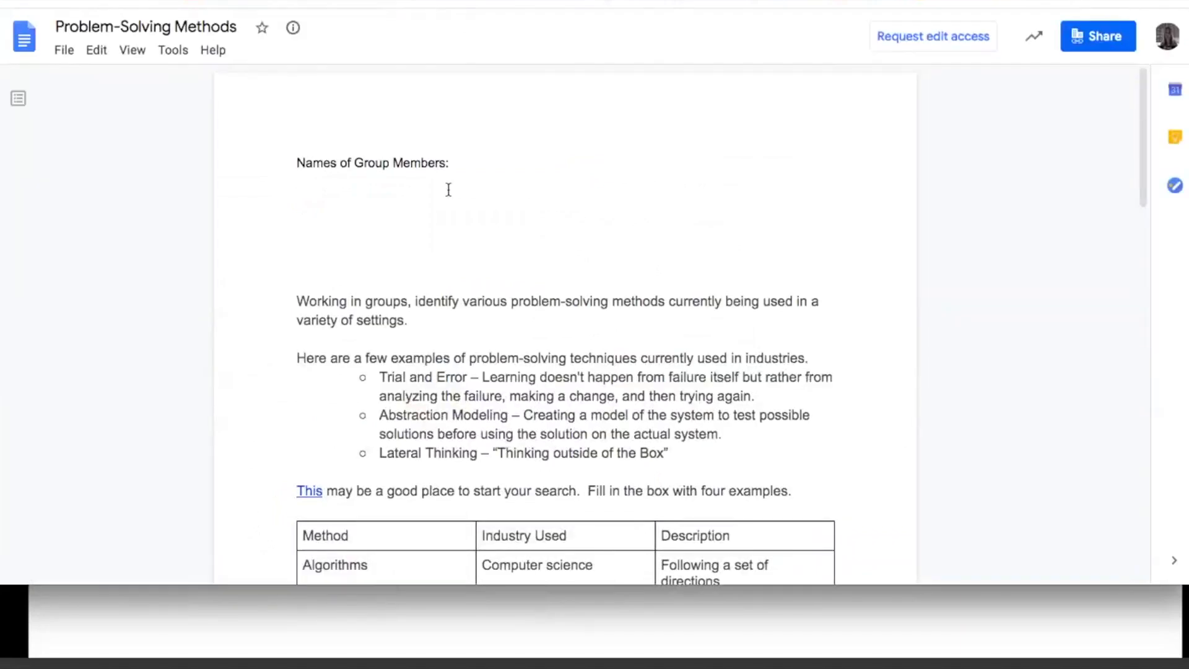
Step: Examine the Problem-Solving Methods document's group instructions, technique examples, methods table and brainstorming list, ending back at its start
{"action": "scroll", "coordinate": [448, 189], "scroll_direction": "down", "scroll_amount": 3}
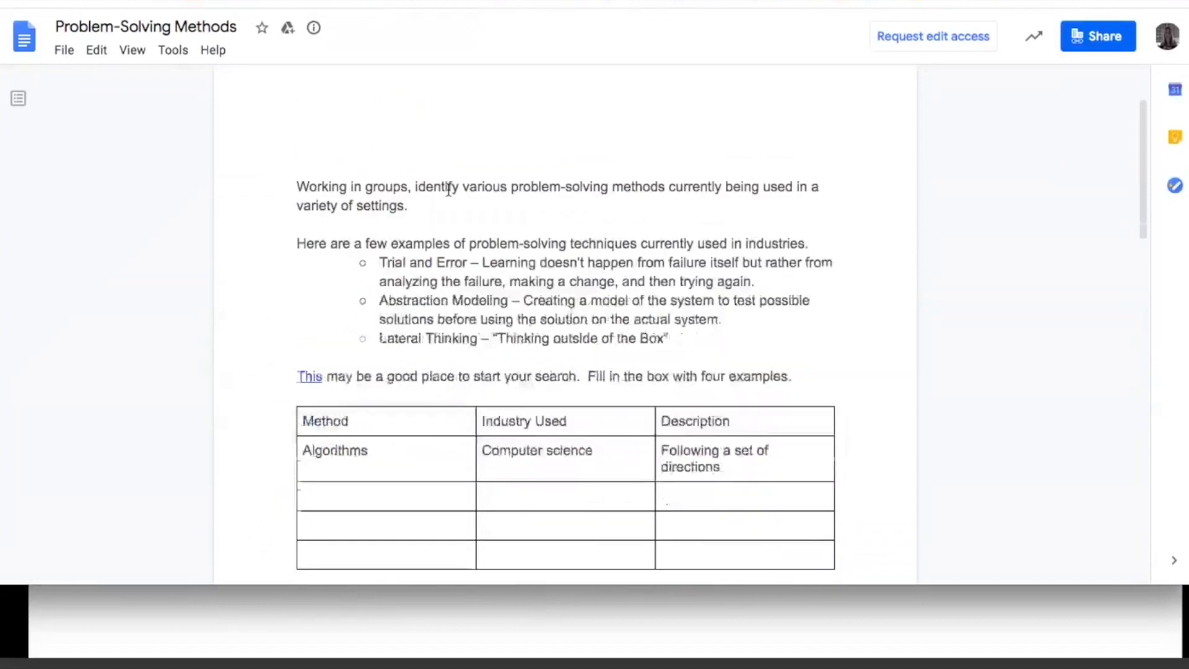
{"action": "scroll", "coordinate": [448, 190], "scroll_direction": "down", "scroll_amount": 3}
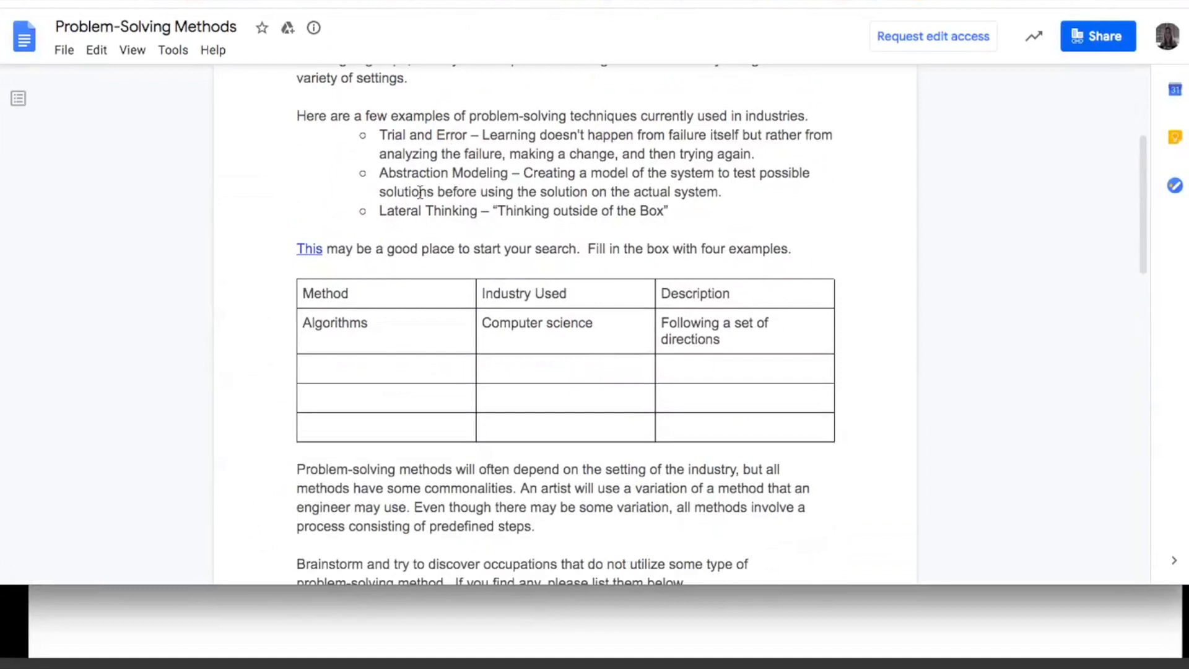
{"action": "left_click_drag", "start_coordinate": [395, 131], "coordinate": [410, 193]}
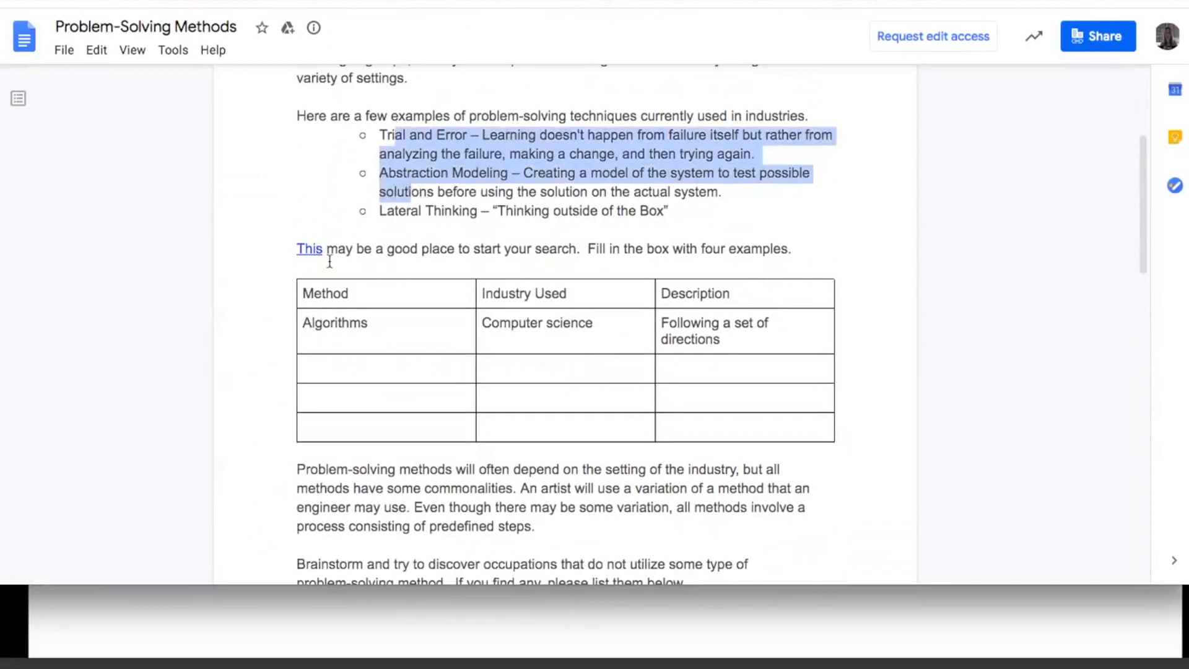
{"action": "scroll", "coordinate": [545, 396], "scroll_direction": "down", "scroll_amount": 5}
{"action": "scroll", "coordinate": [557, 396], "scroll_direction": "down", "scroll_amount": 5}
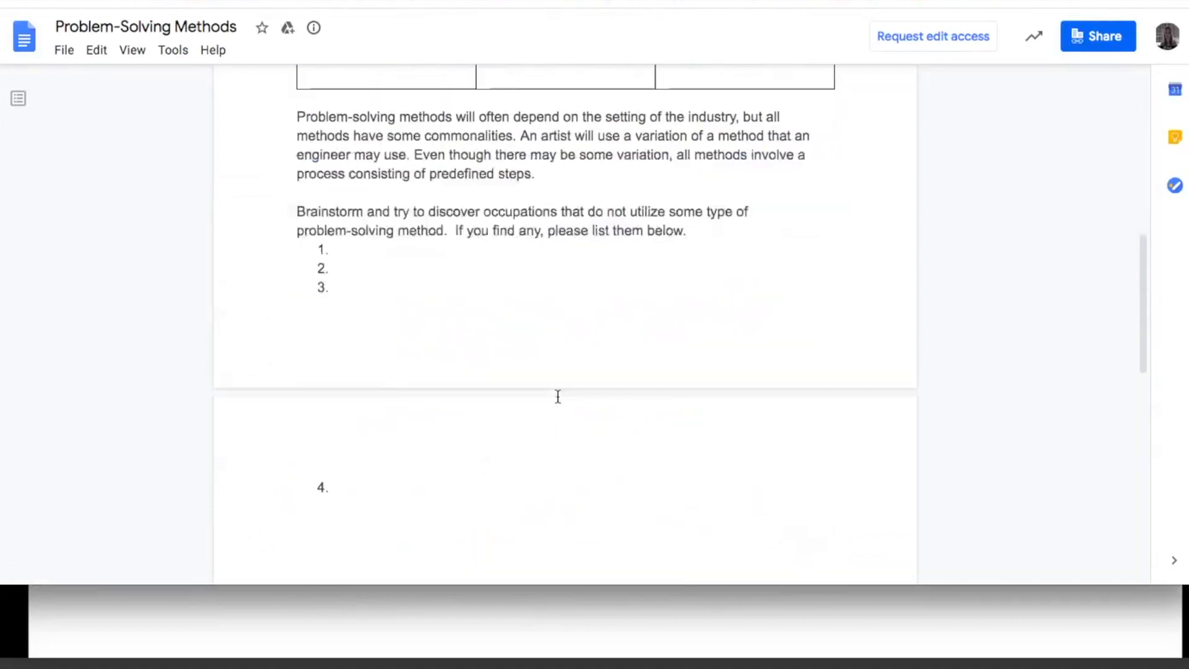
{"action": "scroll", "coordinate": [478, 321], "scroll_direction": "down", "scroll_amount": 5}
{"action": "scroll", "coordinate": [479, 321], "scroll_direction": "down", "scroll_amount": 5}
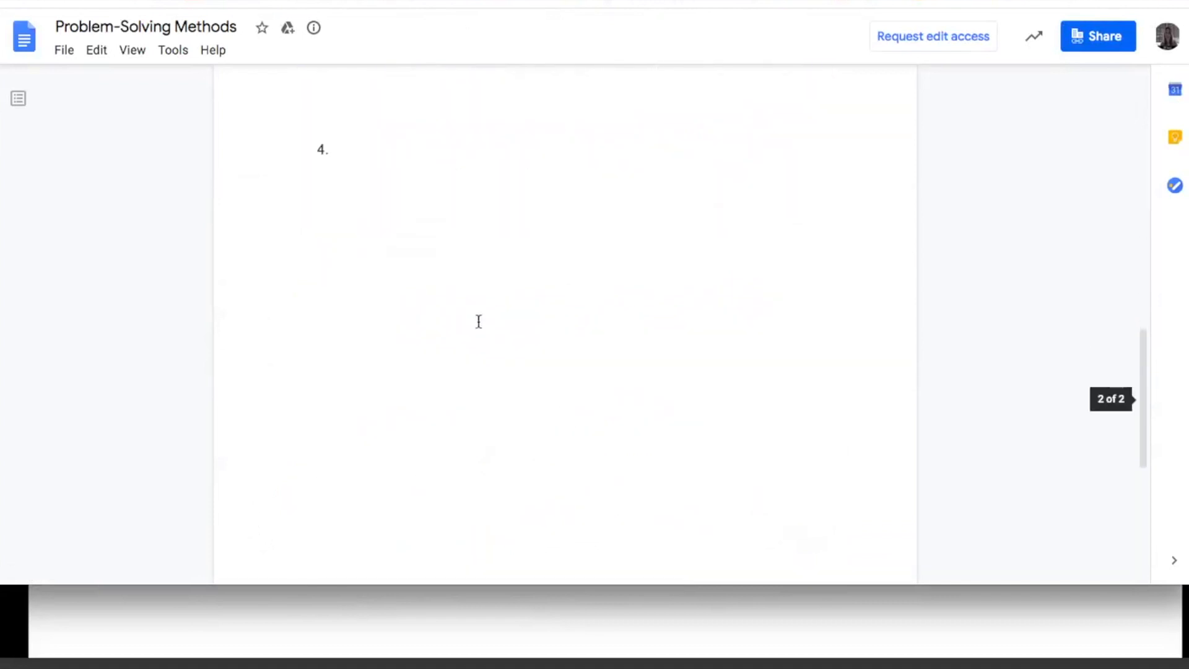
{"action": "scroll", "coordinate": [479, 321], "scroll_direction": "up", "scroll_amount": 15}
{"action": "scroll", "coordinate": [478, 320], "scroll_direction": "up", "scroll_amount": 10}
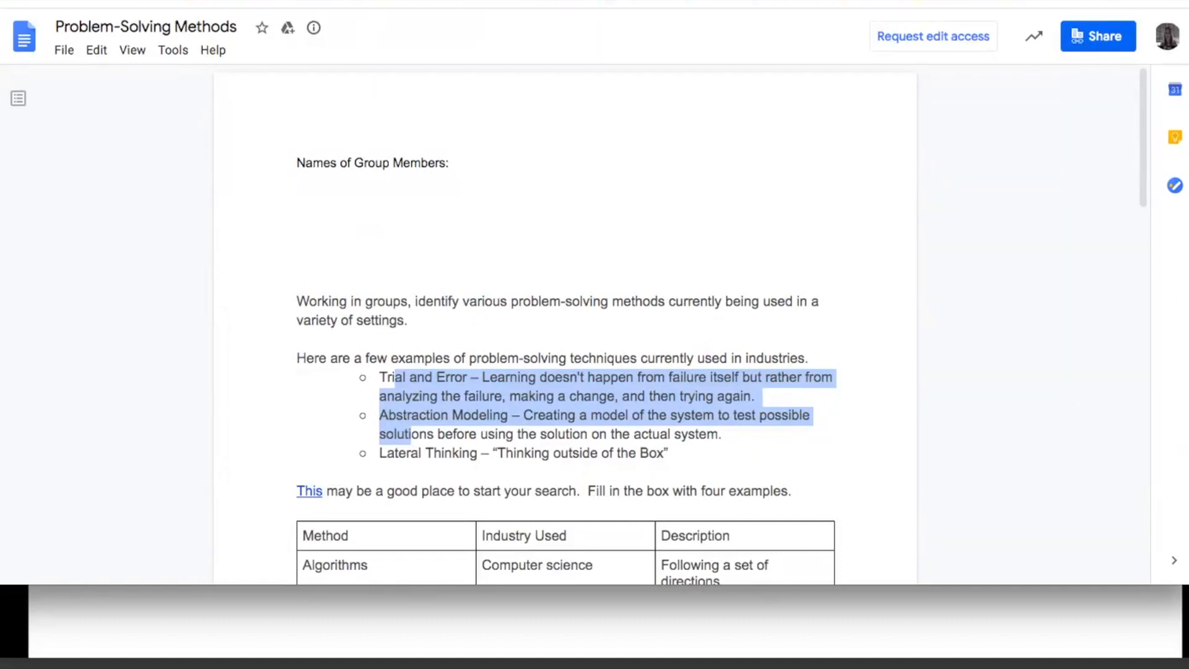
Step: Open the Projects example from the slideshow's Google Docs examples slide and examine its cover, assignment description, Moonshot Thinking section and 12-step chart
{"action": "left_click", "coordinate": [606, 2]}
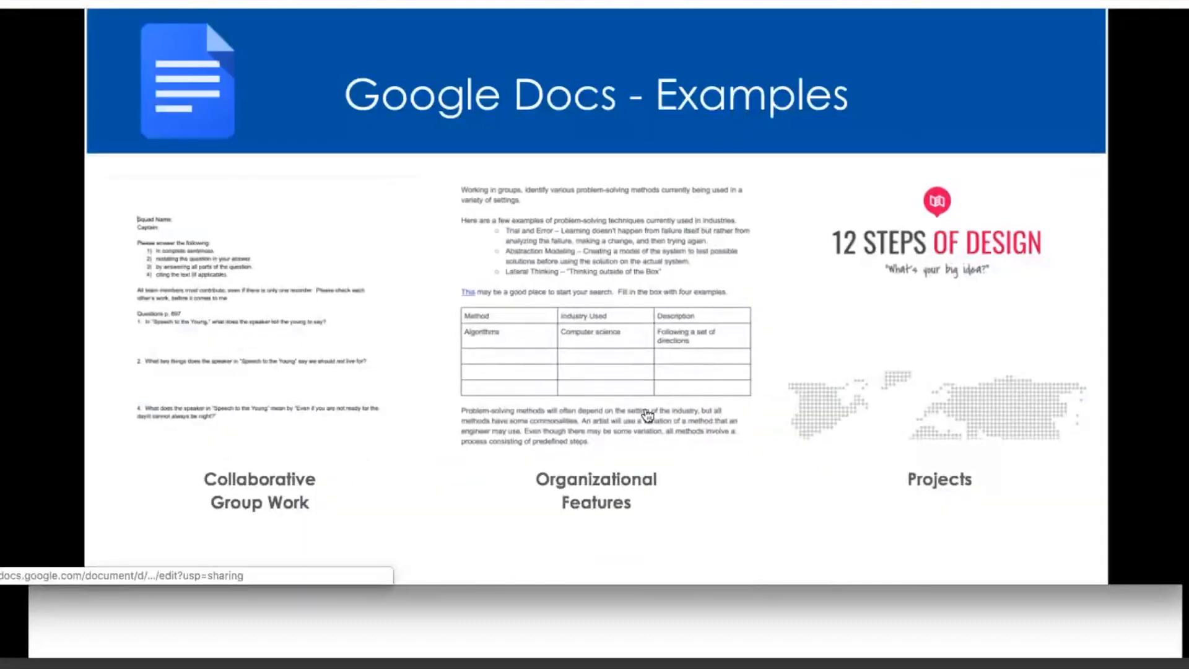
{"action": "left_click", "coordinate": [938, 301]}
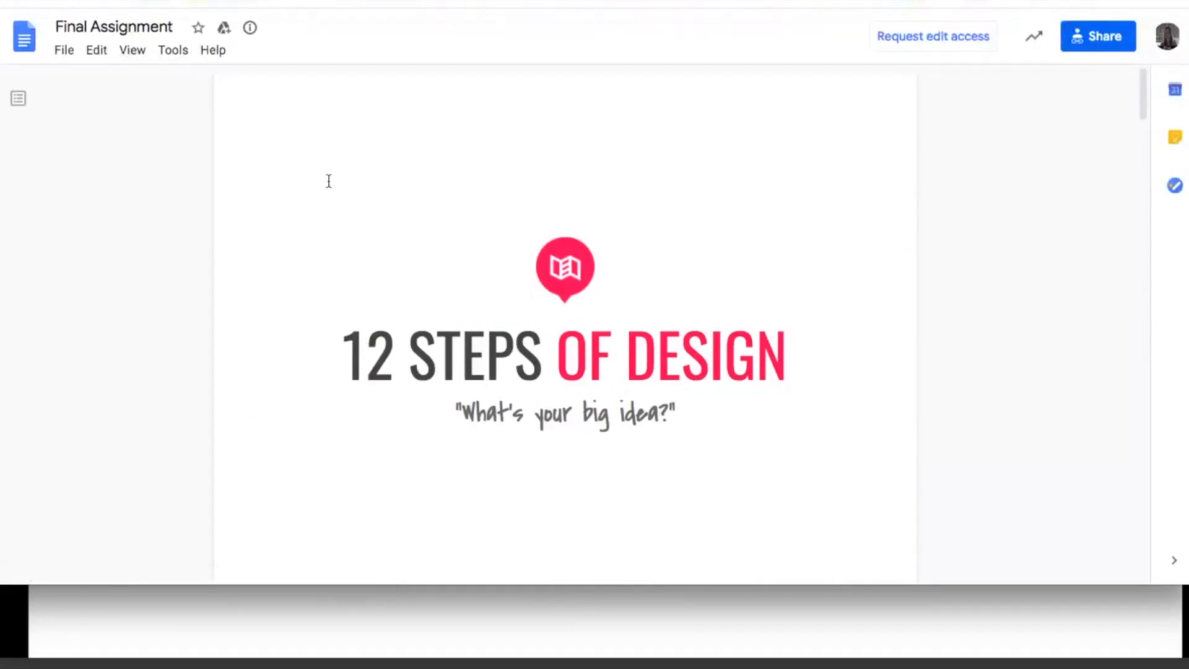
{"action": "scroll", "coordinate": [412, 240], "scroll_direction": "down", "scroll_amount": 5}
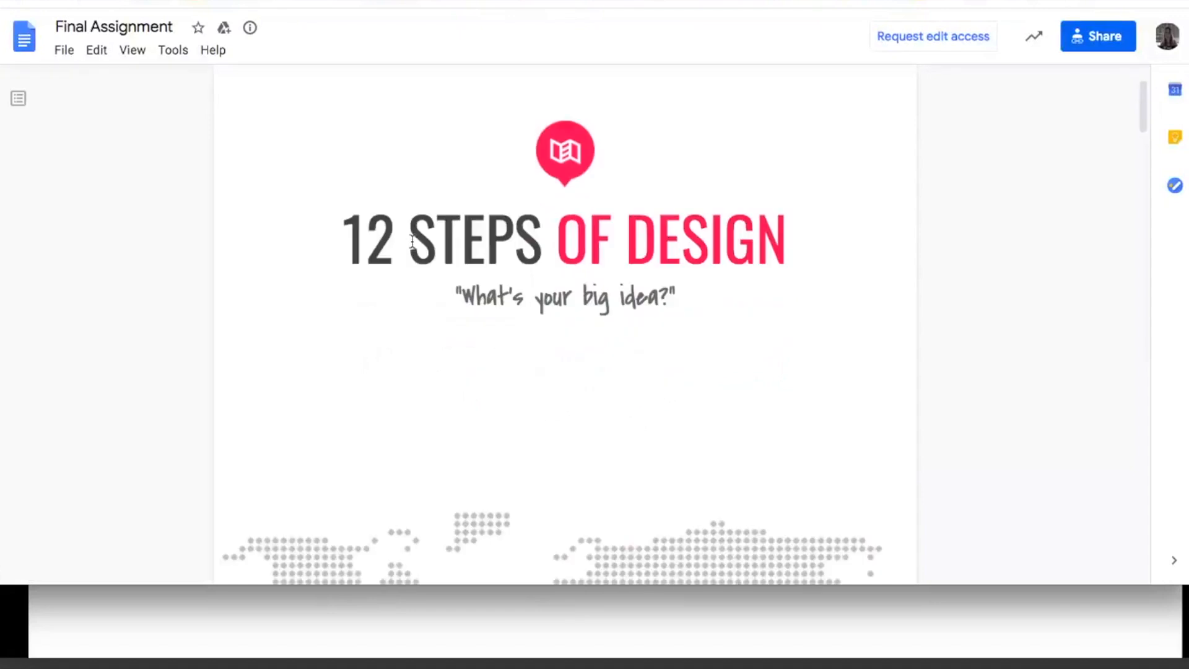
{"action": "scroll", "coordinate": [412, 241], "scroll_direction": "down", "scroll_amount": 7}
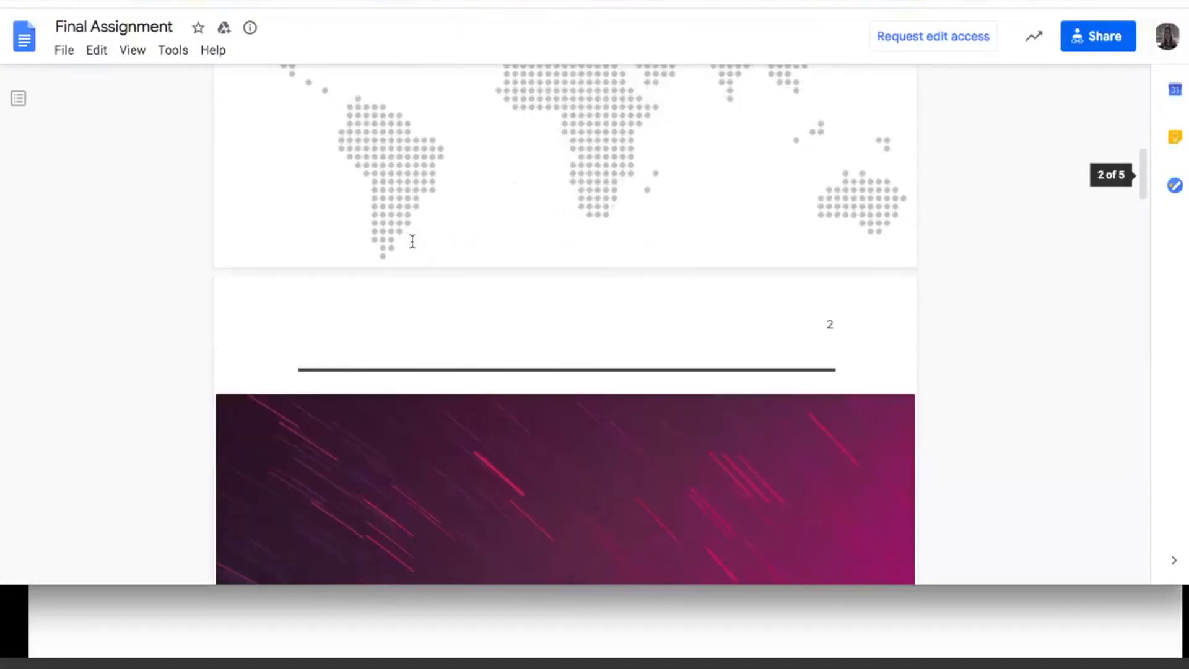
{"action": "scroll", "coordinate": [412, 241], "scroll_direction": "down", "scroll_amount": 5}
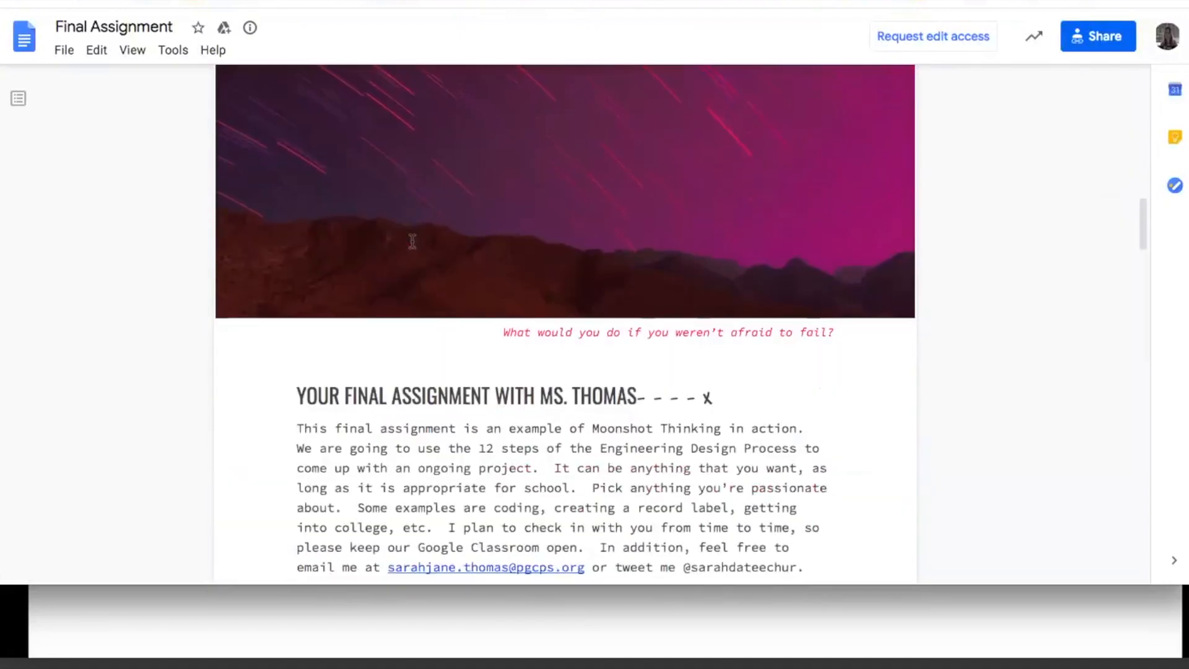
{"action": "scroll", "coordinate": [413, 241], "scroll_direction": "down", "scroll_amount": 3}
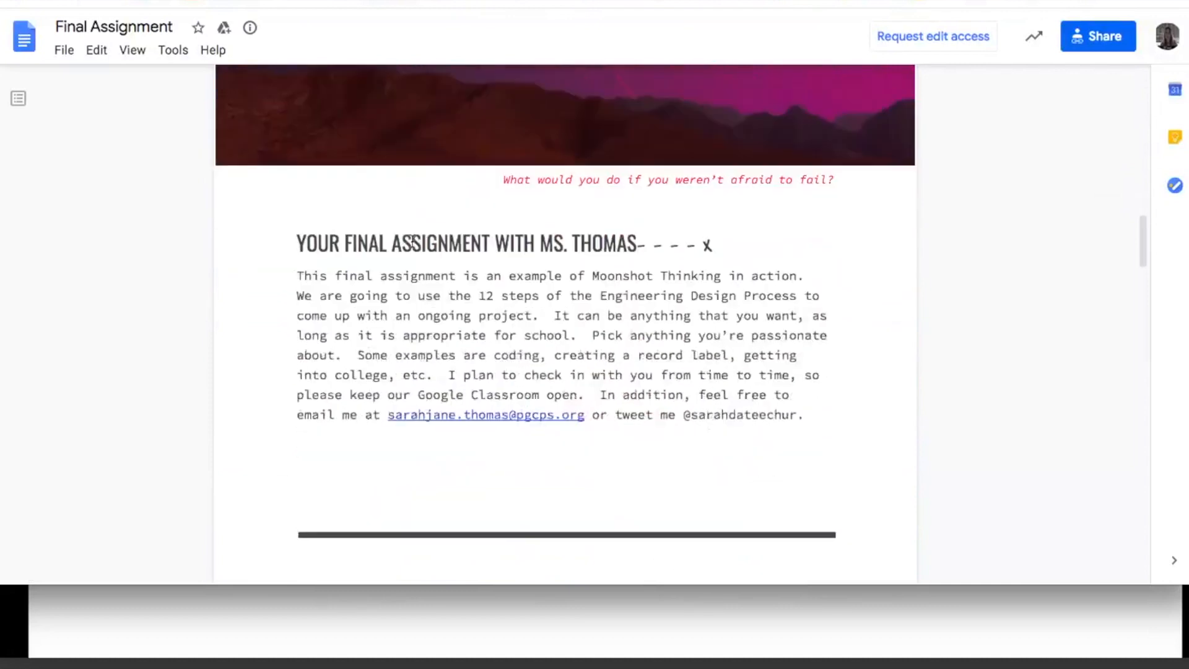
{"action": "scroll", "coordinate": [412, 240], "scroll_direction": "down", "scroll_amount": 6}
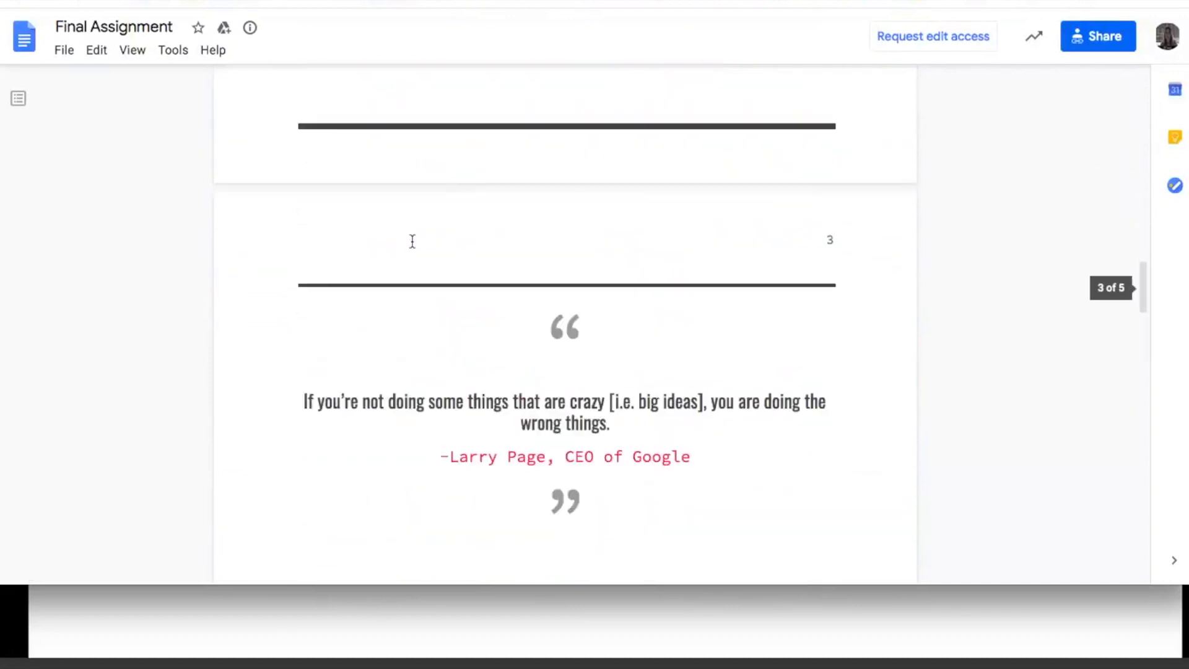
{"action": "scroll", "coordinate": [412, 240], "scroll_direction": "down", "scroll_amount": 5}
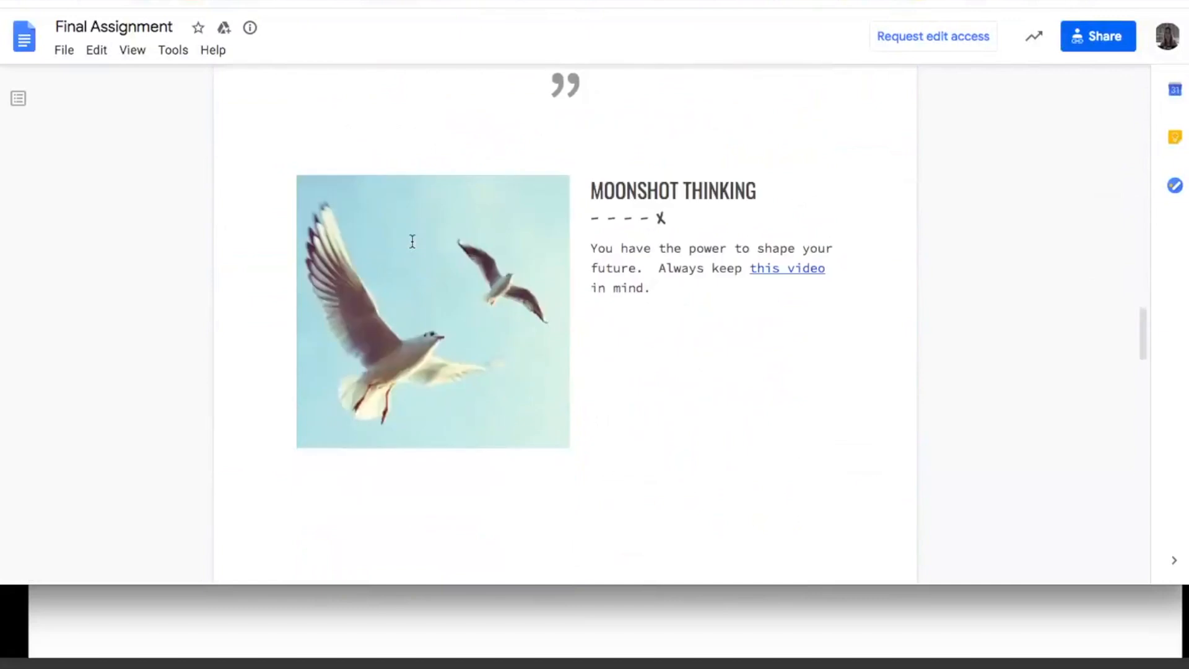
{"action": "scroll", "coordinate": [412, 241], "scroll_direction": "down", "scroll_amount": 1}
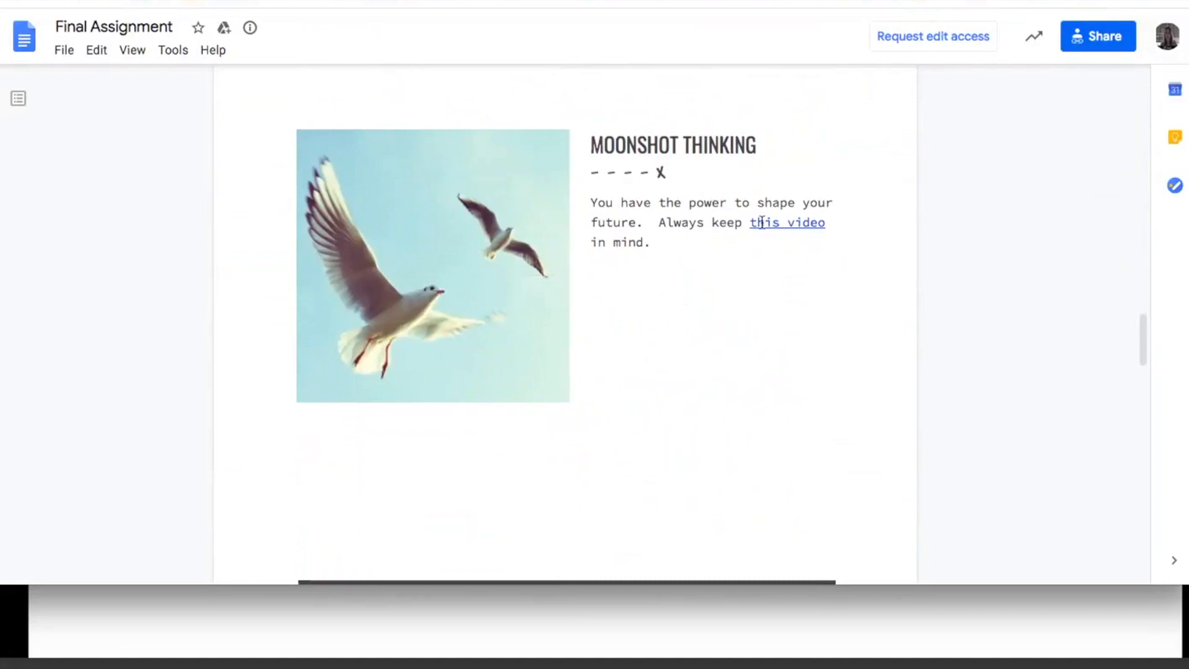
{"action": "scroll", "coordinate": [741, 215], "scroll_direction": "down", "scroll_amount": 12}
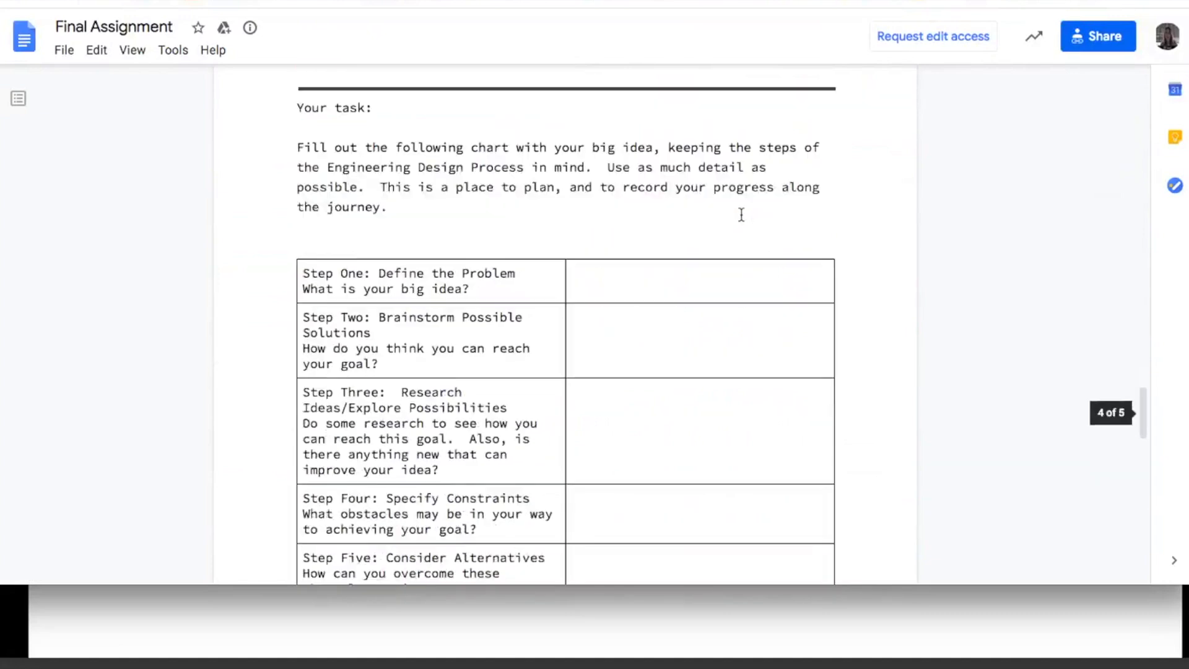
{"action": "scroll", "coordinate": [741, 215], "scroll_direction": "down", "scroll_amount": 10}
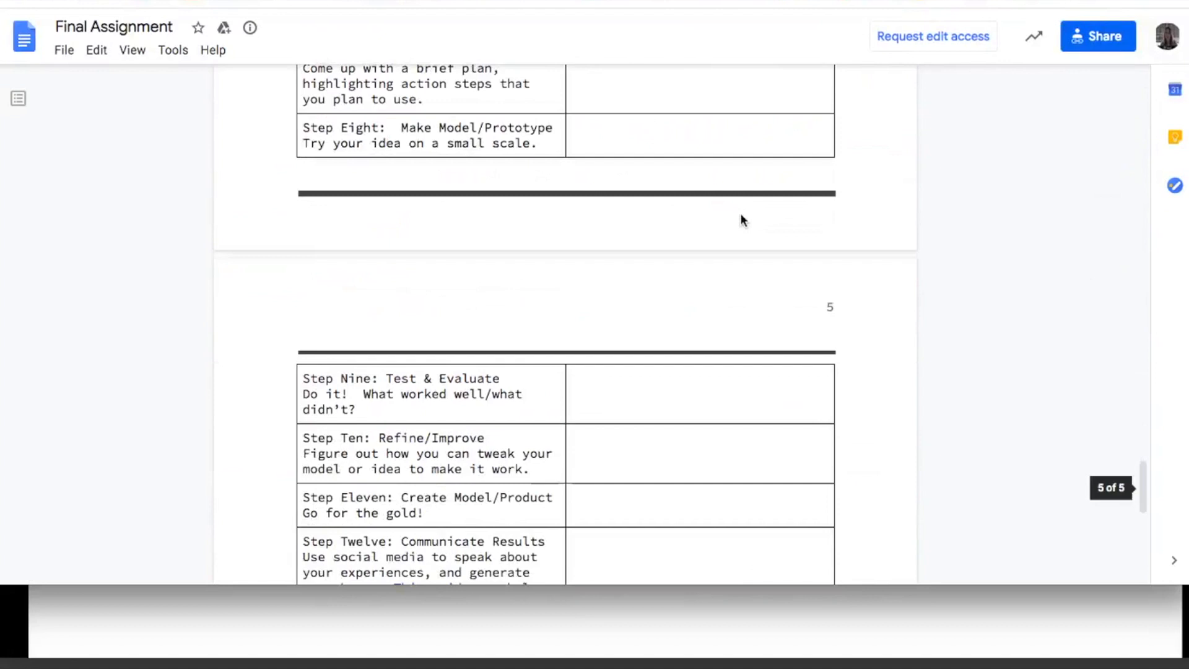
{"action": "scroll", "coordinate": [741, 214], "scroll_direction": "down", "scroll_amount": 4}
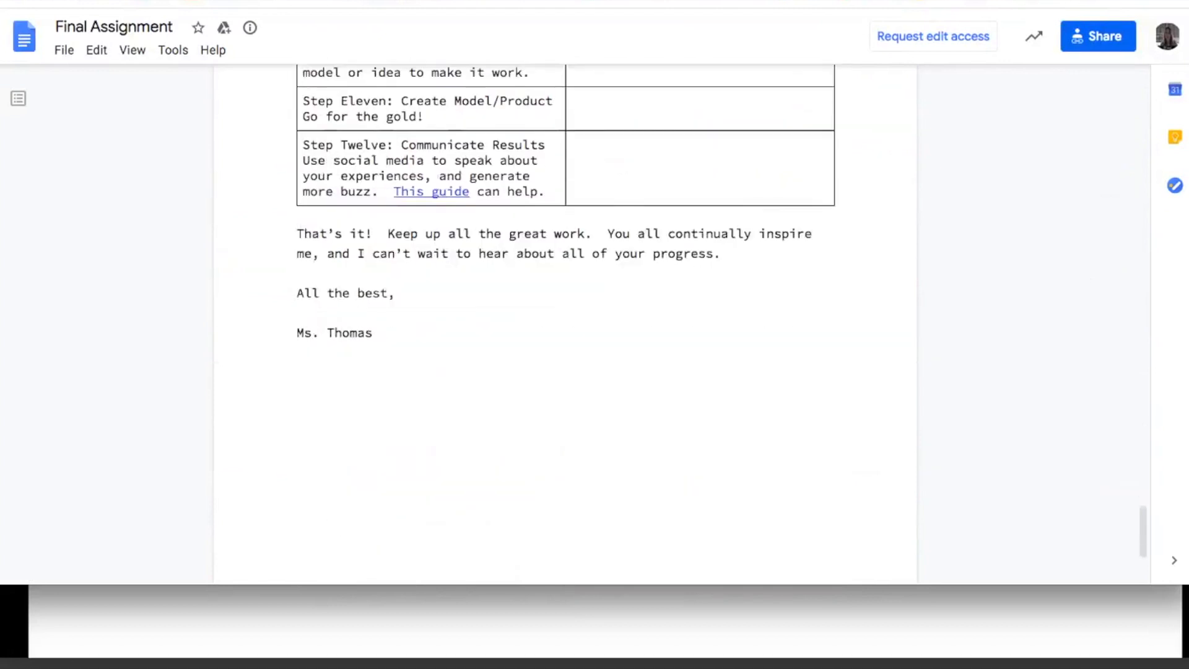
Step: Switch to the What Plants Need document and add several full-width underscore writing lines beneath the response box
{"action": "left_click", "coordinate": [372, 3]}
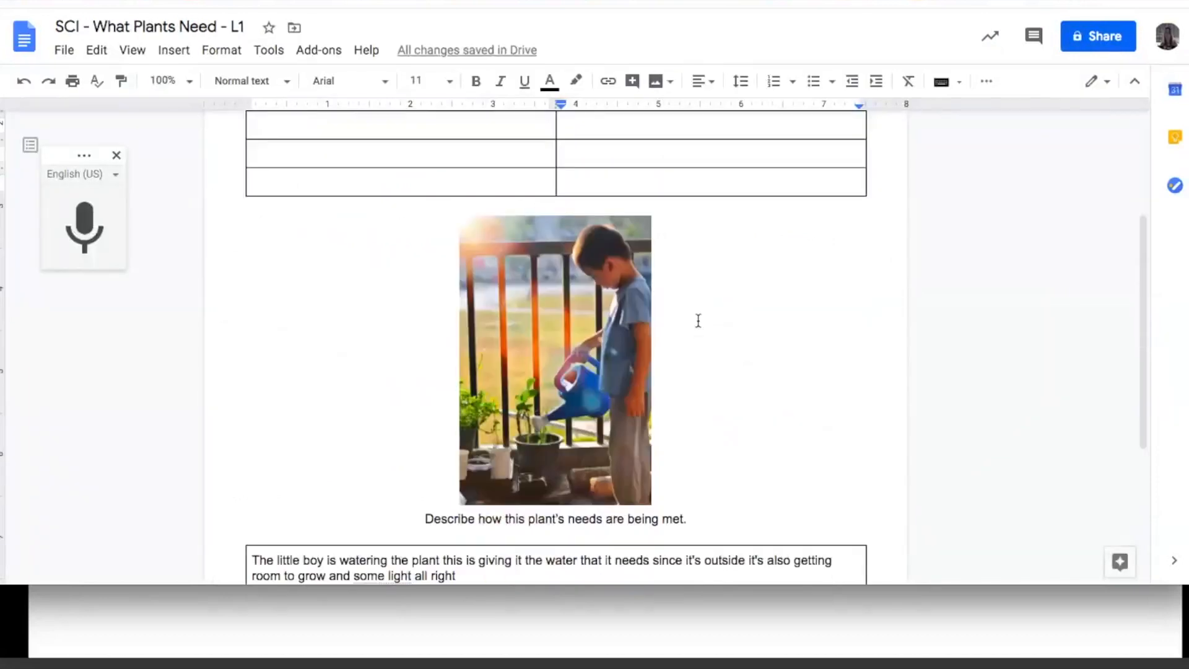
{"action": "scroll", "coordinate": [698, 320], "scroll_direction": "down", "scroll_amount": 4}
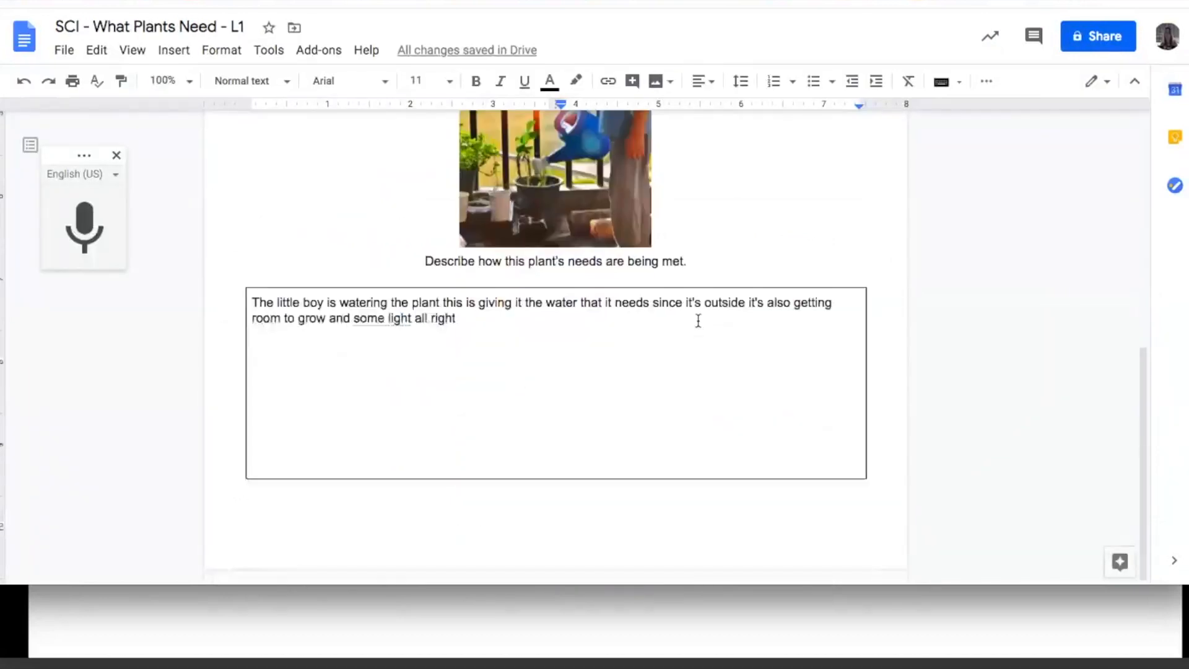
{"action": "left_click", "coordinate": [698, 320]}
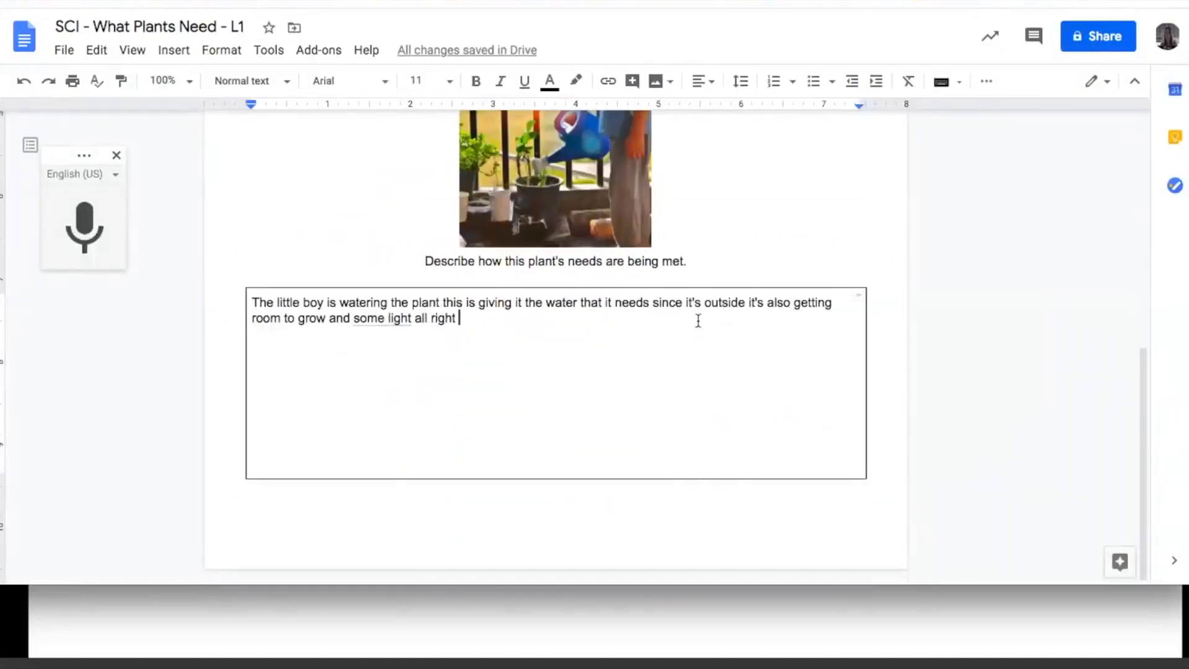
{"action": "left_click", "coordinate": [667, 502]}
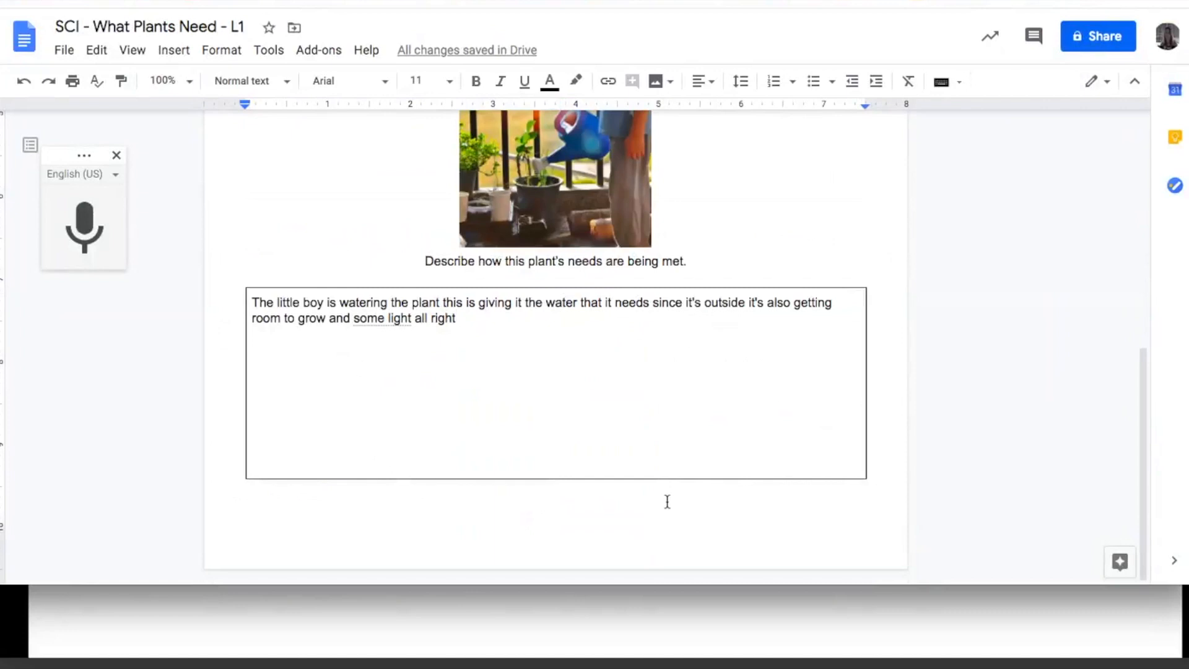
{"action": "key", "text": "Return"}
{"action": "key", "text": "Return"}
{"action": "type", "text": "_"}
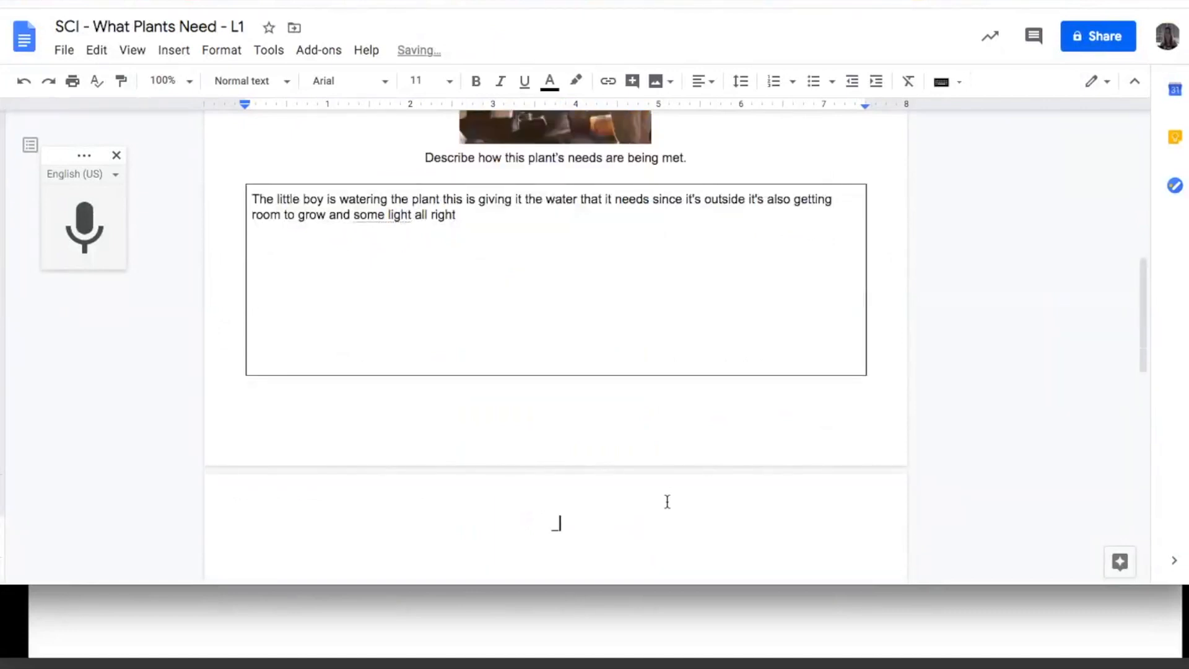
{"action": "type", "text": "_____________________"}
{"action": "key", "text": "shift+Home"}
{"action": "key", "text": "super+c"}
{"action": "key", "text": "super+v"}
{"action": "key", "text": "super+v"}
{"action": "key", "text": "super+v"}
{"action": "key", "text": "super+v"}
{"action": "key", "text": "super+v"}
{"action": "key", "text": "super+v"}
{"action": "key", "text": "super+v"}
{"action": "key", "text": "super+v"}
{"action": "key", "text": "super+v"}
{"action": "key", "text": "super+v"}
{"action": "key", "text": "super+v"}
{"action": "key", "text": "super+v"}
{"action": "key", "text": "super+v"}
{"action": "key", "text": "super+v"}
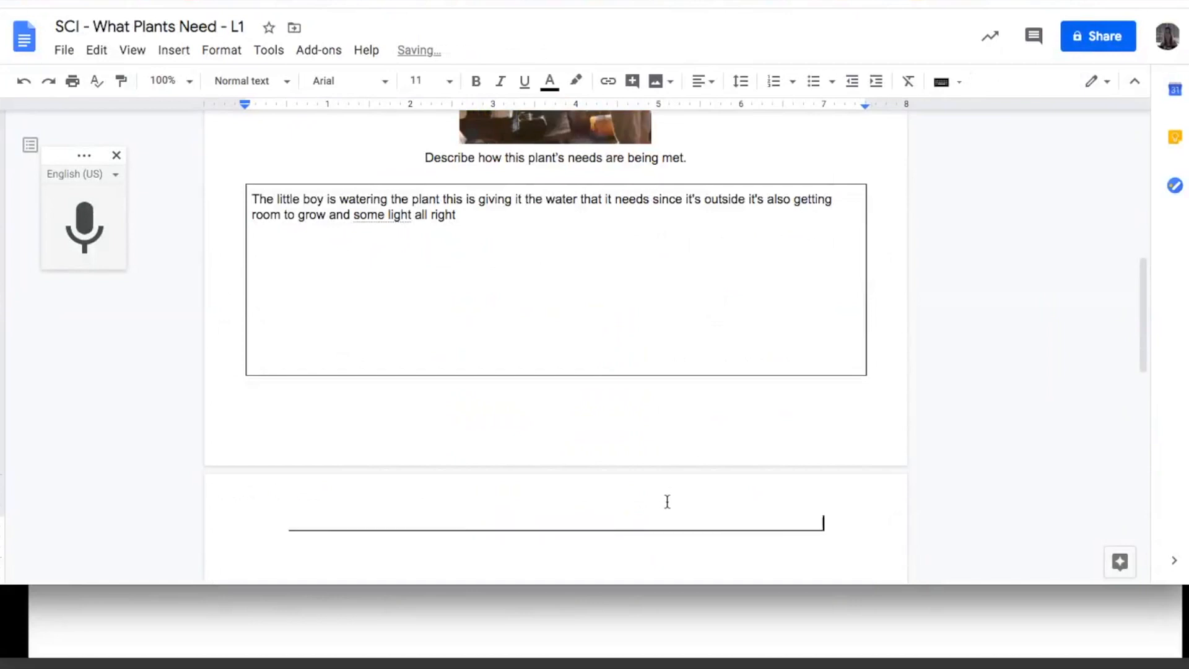
{"action": "key", "text": "super+v"}
{"action": "key", "text": "super+v"}
{"action": "key", "text": "super+v"}
{"action": "key", "text": "super+v"}
{"action": "key", "text": "super+v"}
{"action": "key", "text": "super+v"}
{"action": "key", "text": "super+v"}
{"action": "key", "text": "super+v"}
{"action": "key", "text": "super+v"}
{"action": "key", "text": "super+v"}
{"action": "key", "text": "super+v"}
{"action": "key", "text": "super+v"}
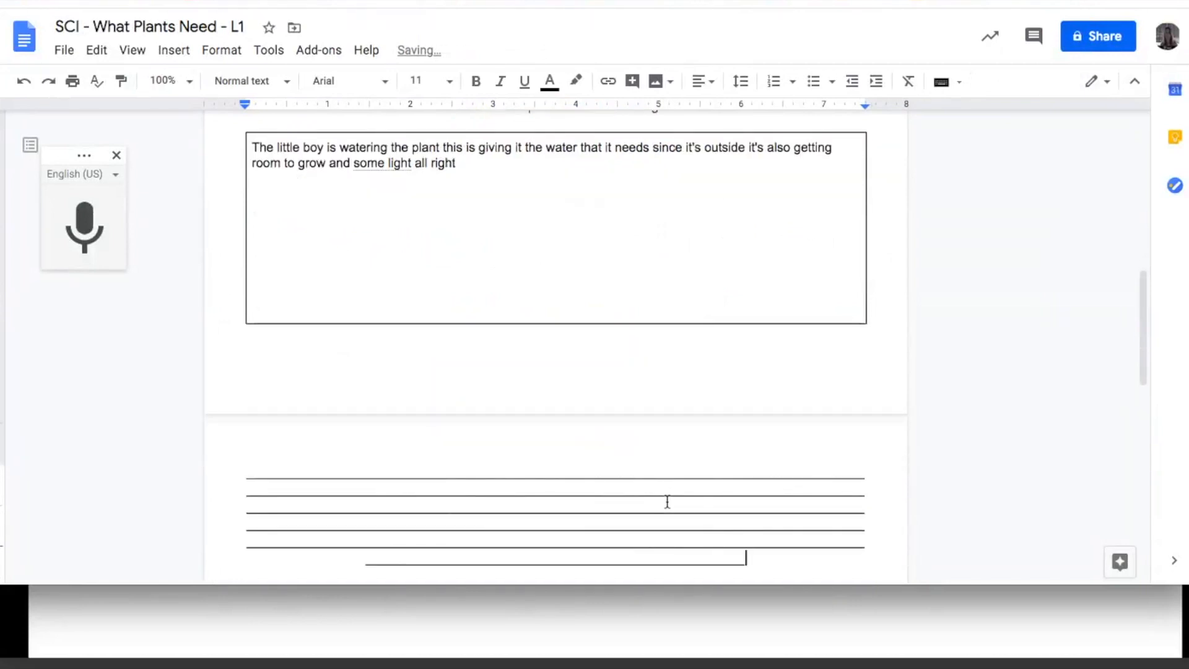
{"action": "scroll", "coordinate": [667, 501], "scroll_direction": "down", "scroll_amount": 3}
{"action": "scroll", "coordinate": [667, 502], "scroll_direction": "down", "scroll_amount": 1}
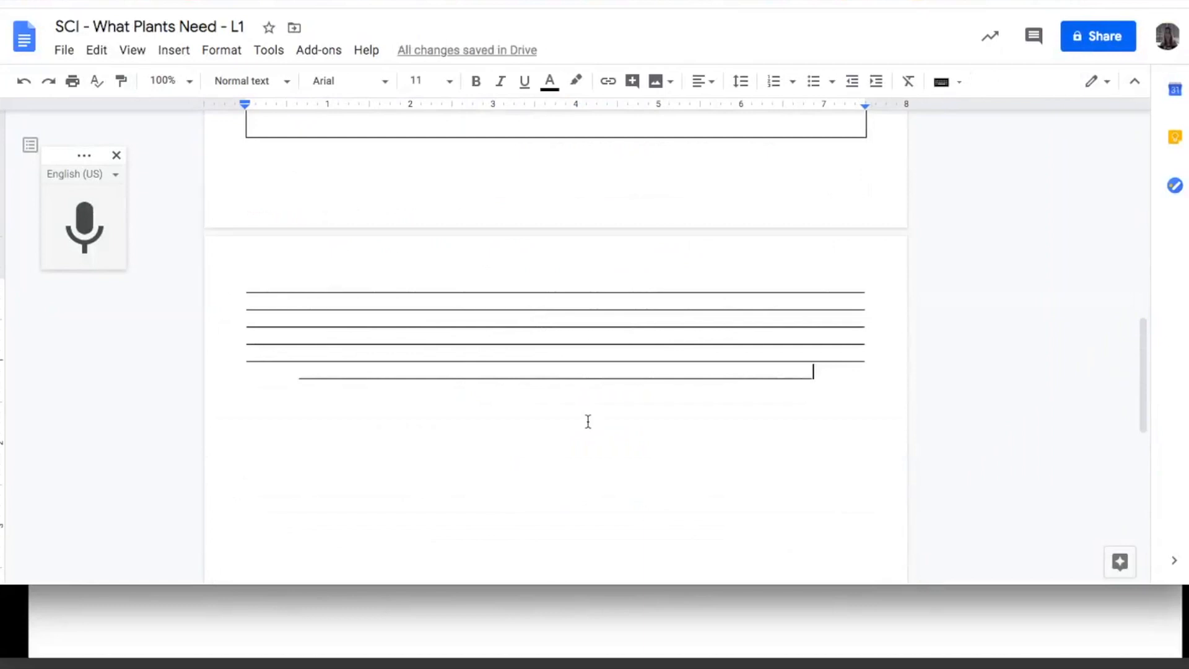
Step: Delete the underscore writing lines and the extra blank line beneath the response box
{"action": "left_click", "coordinate": [568, 291]}
{"action": "double_click", "coordinate": [570, 299]}
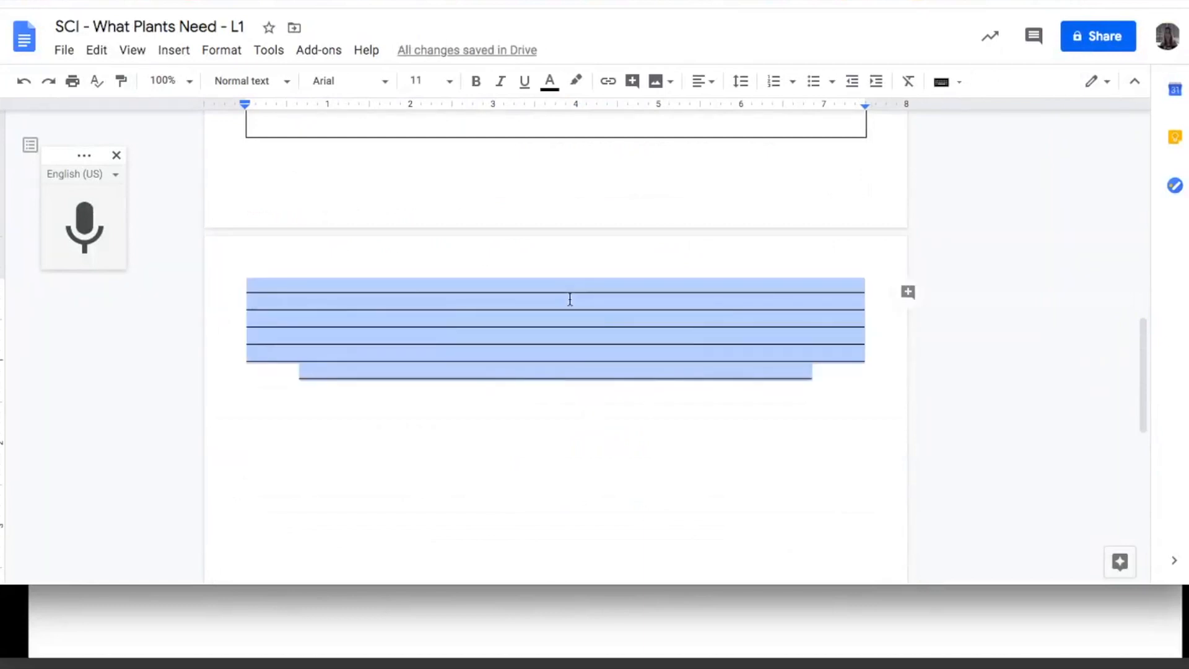
{"action": "key", "text": "BackSpace"}
{"action": "key", "text": "BackSpace"}
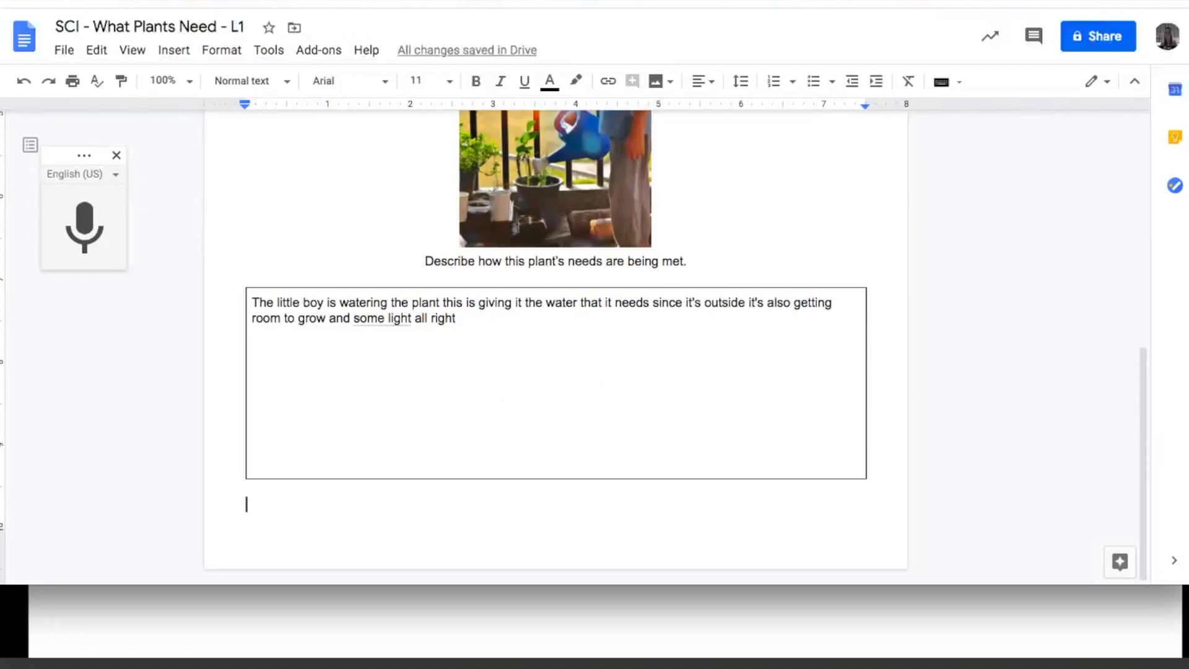
Step: Return to the slideshow and show the Google Docs sharing permissions slide that follows the examples slide
{"action": "key", "text": "super+w"}
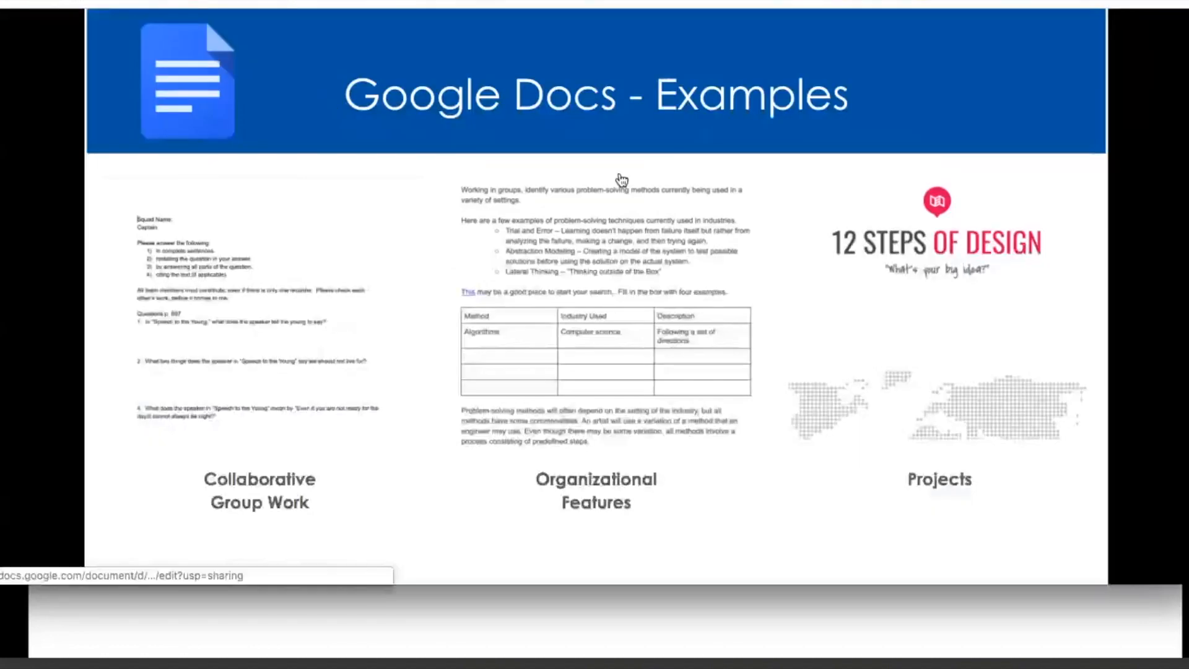
{"action": "key", "text": "Right"}
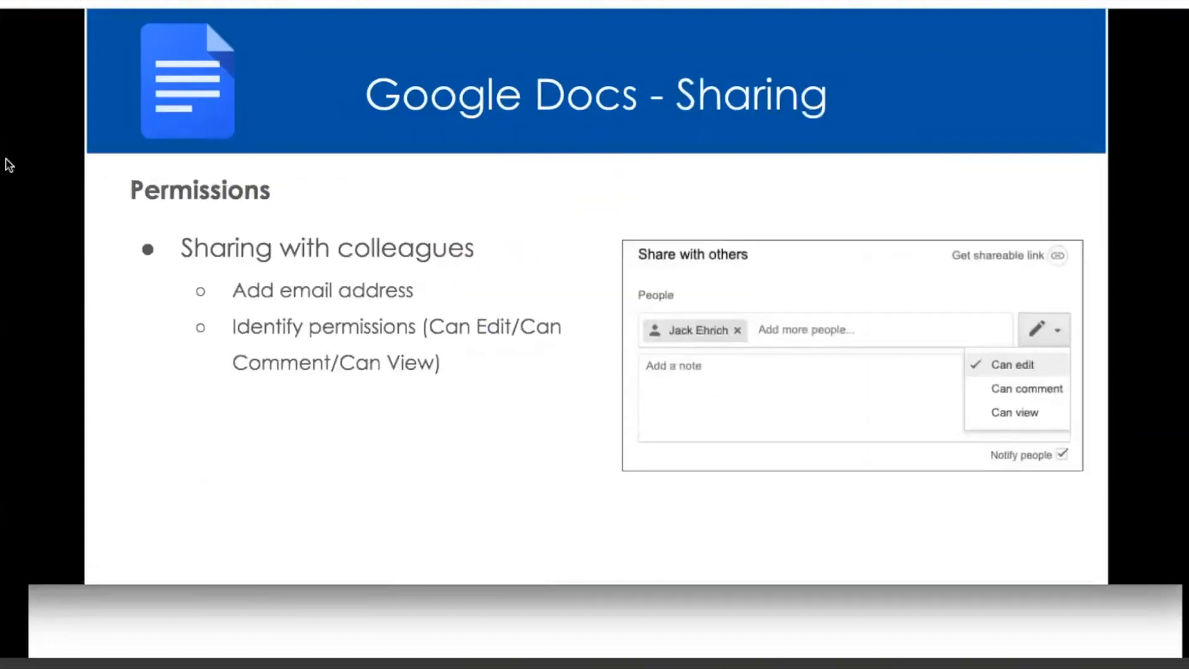
{"action": "left_click", "coordinate": [132, 170]}
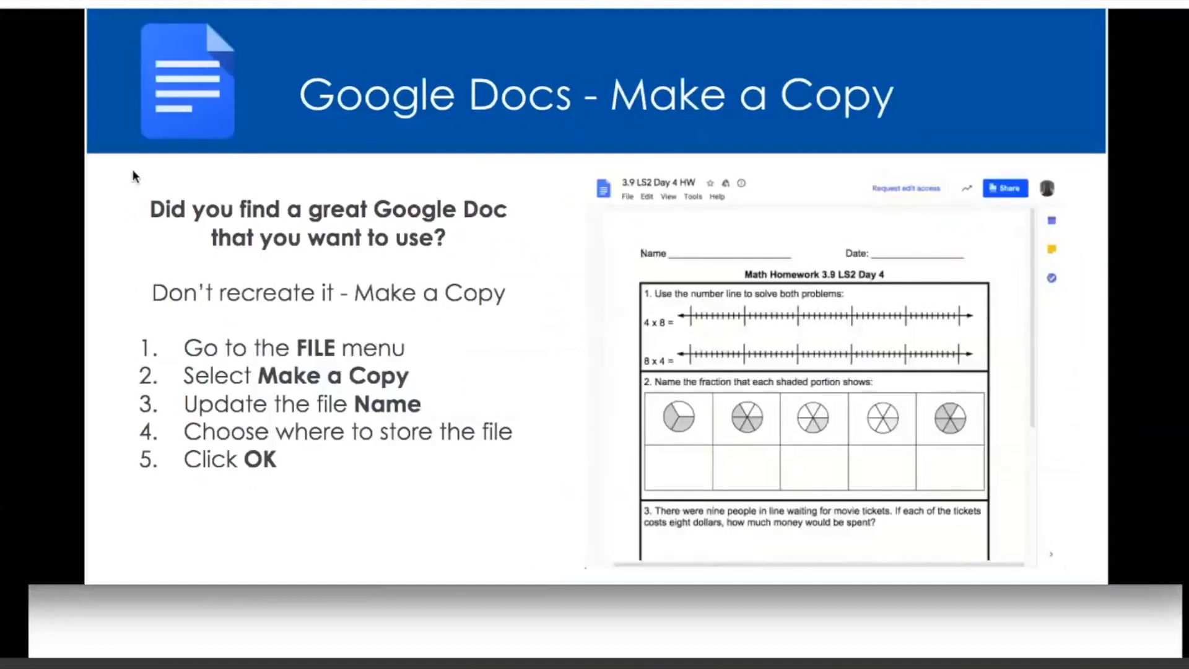
{"action": "key", "text": "Left"}
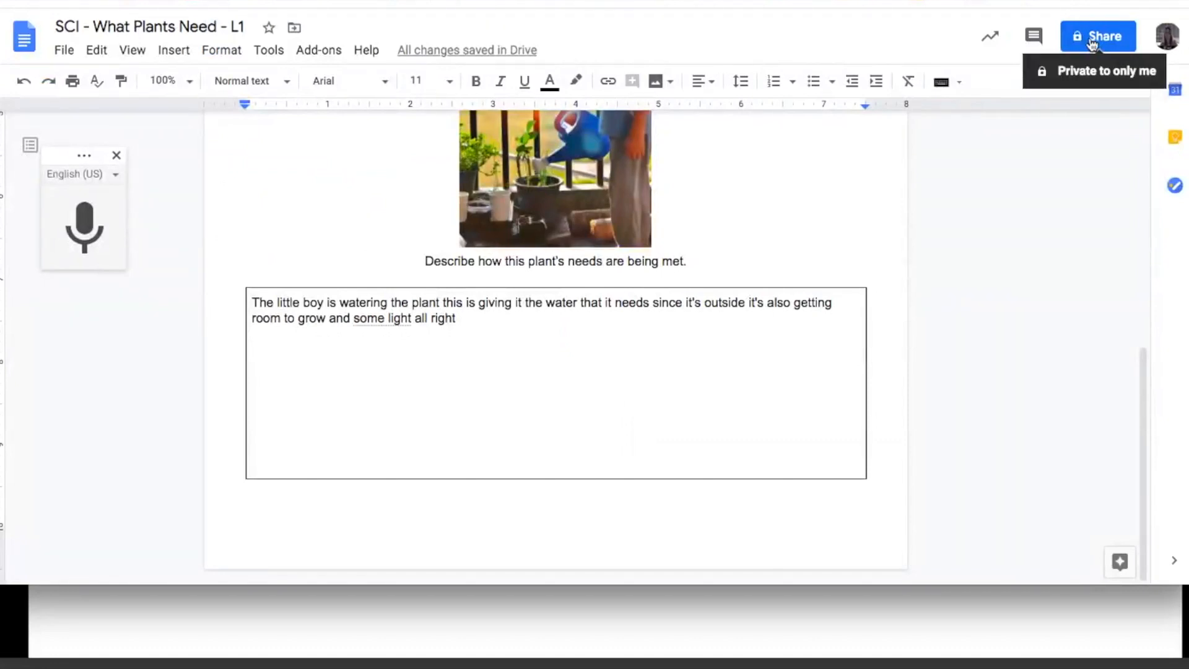
Step: Open the sharing settings of the What Plants Need document and add a colleague from the suggested contacts as a recipient
{"action": "left_click", "coordinate": [1091, 44]}
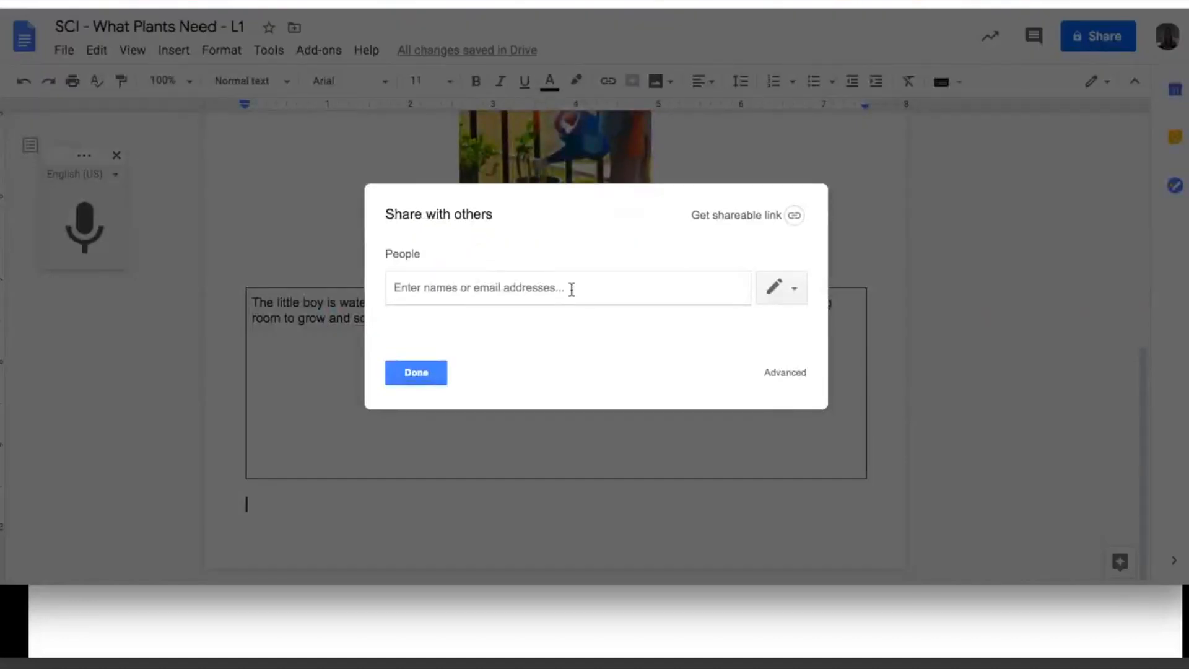
{"action": "type", "text": "sarah"}
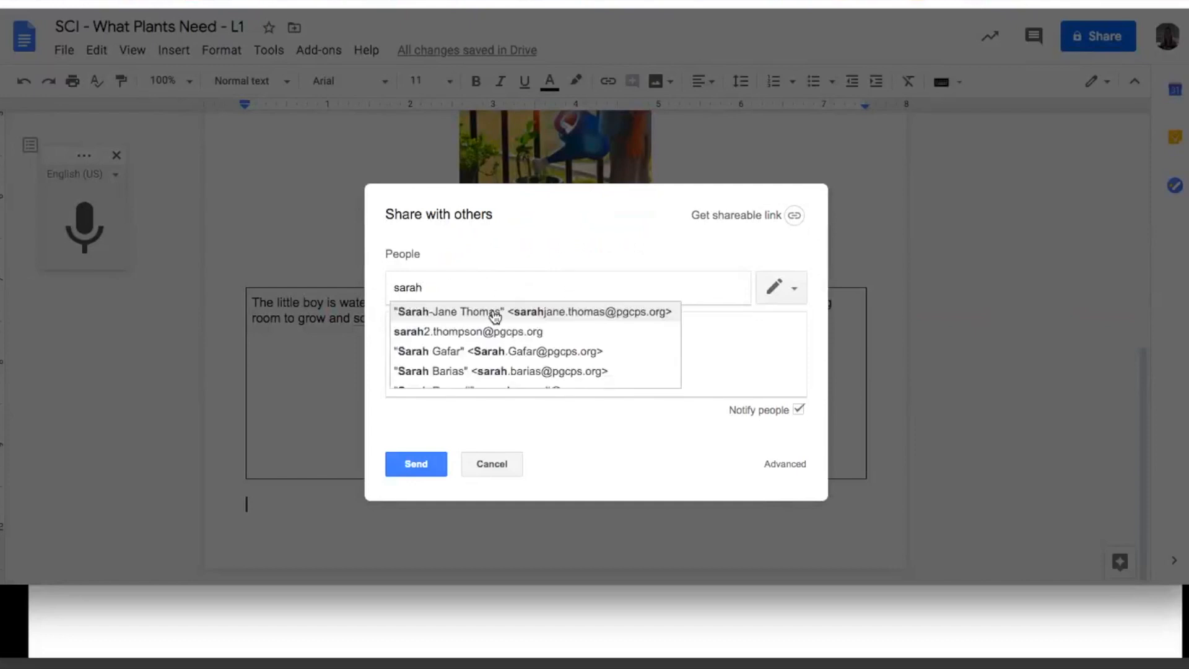
{"action": "left_click", "coordinate": [495, 317]}
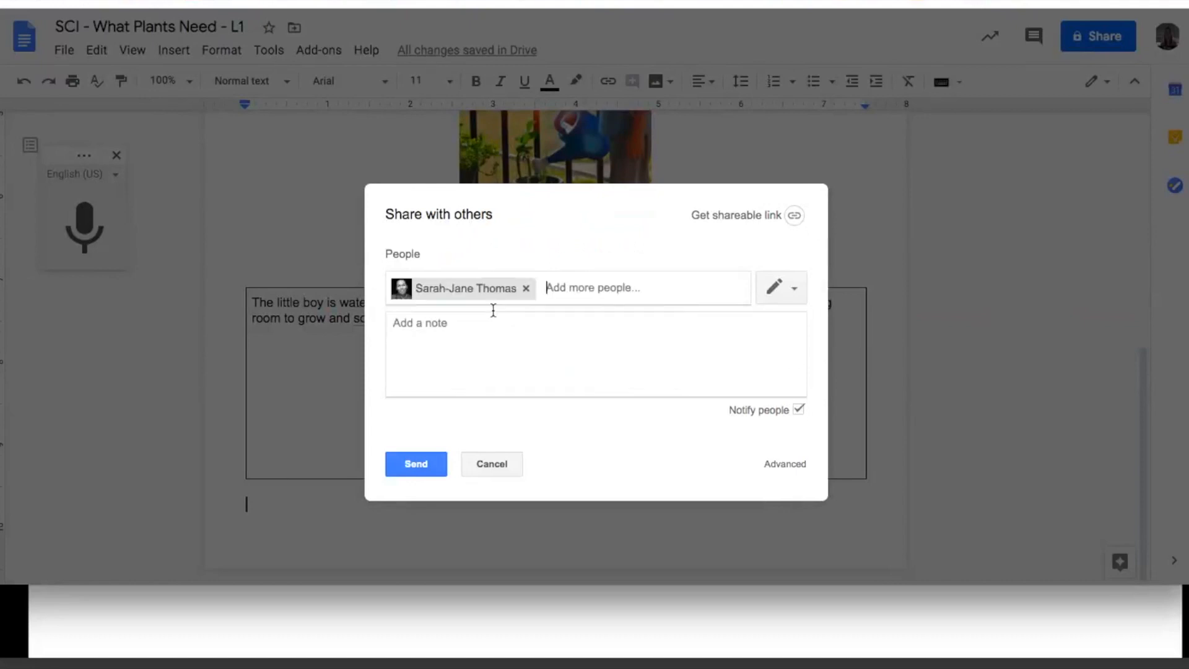
Step: Share the document with the colleague as Can view, sending the note "Hey. feel free to make a copy and use it."
{"action": "left_click", "coordinate": [792, 289]}
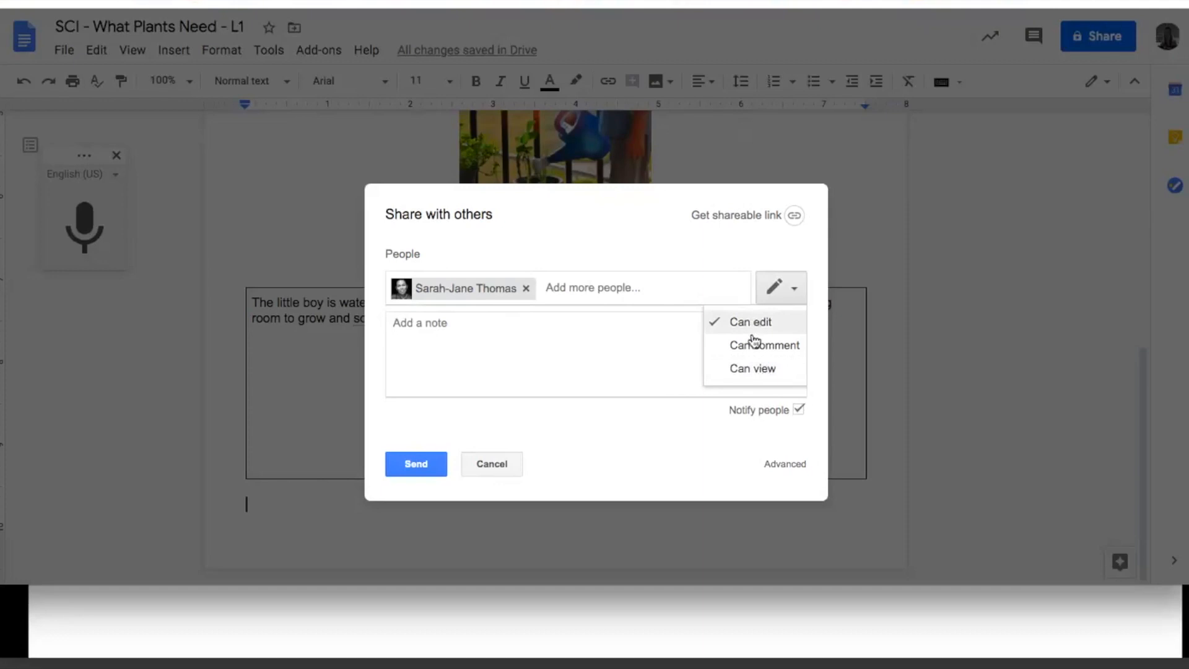
{"action": "left_click", "coordinate": [765, 368]}
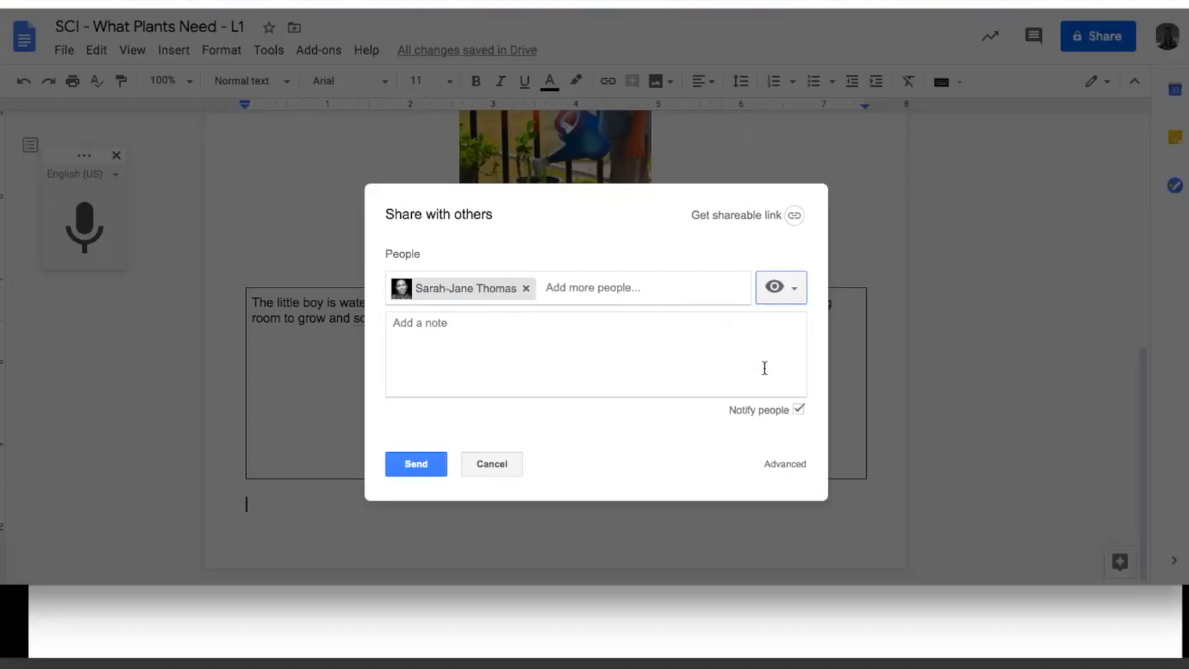
{"action": "left_click", "coordinate": [745, 362]}
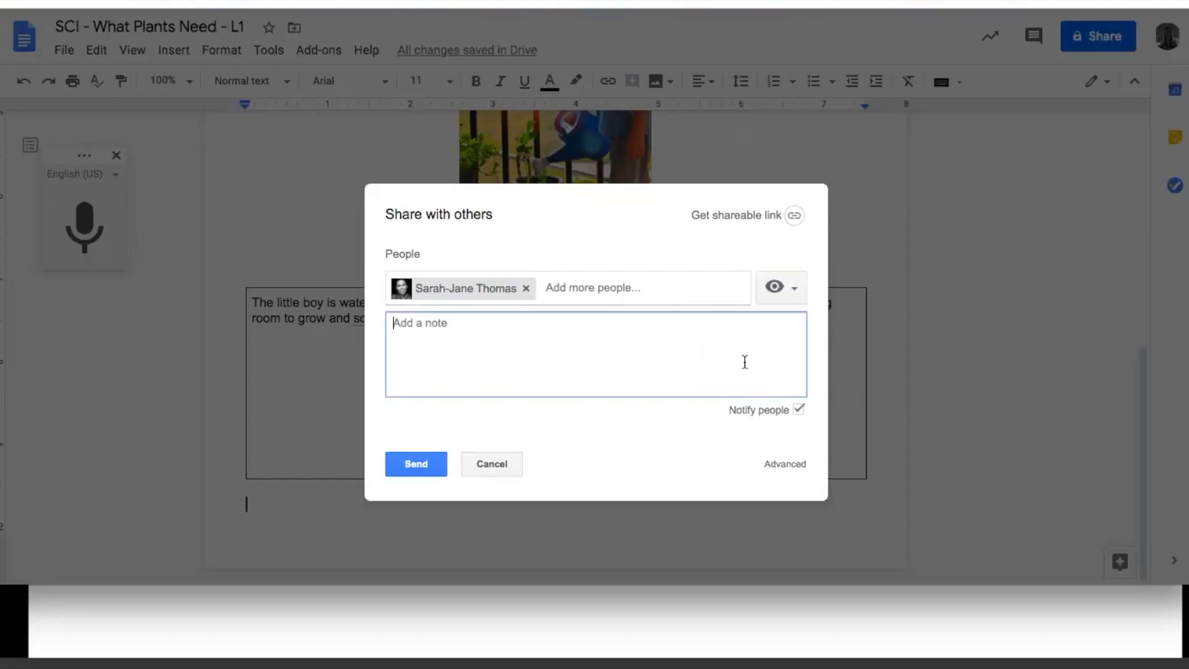
{"action": "type", "text": "Hey.  feel free to make a copy and uise"}
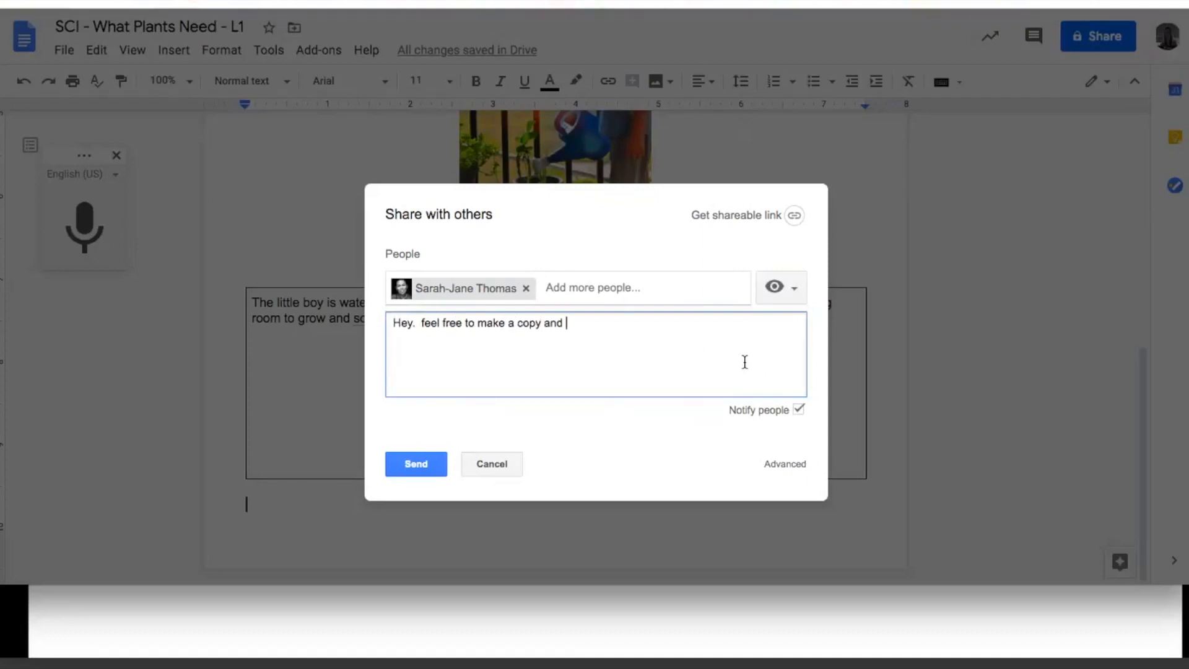
{"action": "key", "text": "BackSpace"}
{"action": "key", "text": "BackSpace"}
{"action": "key", "text": "BackSpace"}
{"action": "type", "text": "se it."}
{"action": "left_click", "coordinate": [421, 463]}
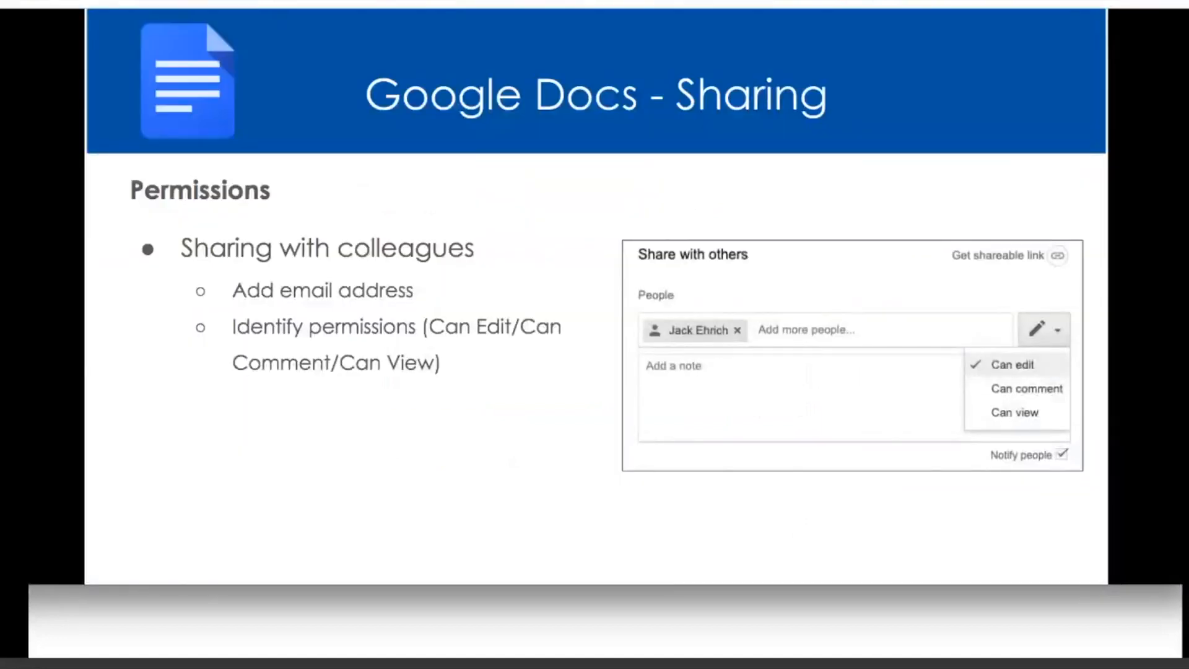
Step: Advance the slideshow, examine the Make a copy settings of the What Plants Need document, and cancel the copy
{"action": "key", "text": "Right"}
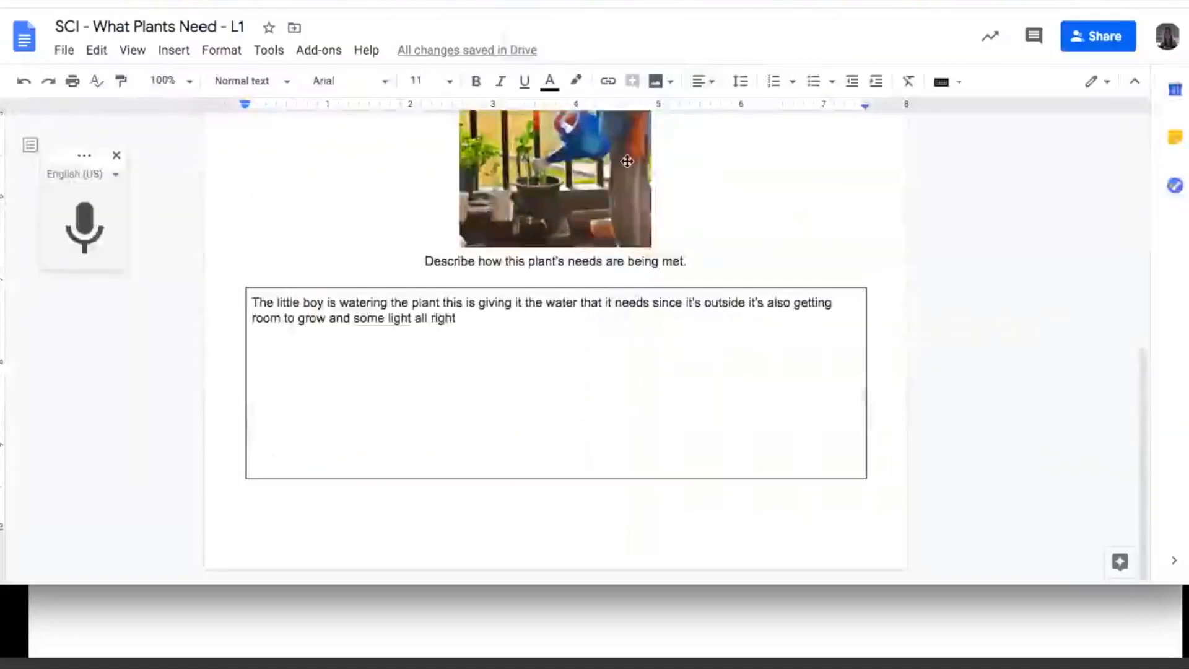
{"action": "left_click", "coordinate": [64, 51]}
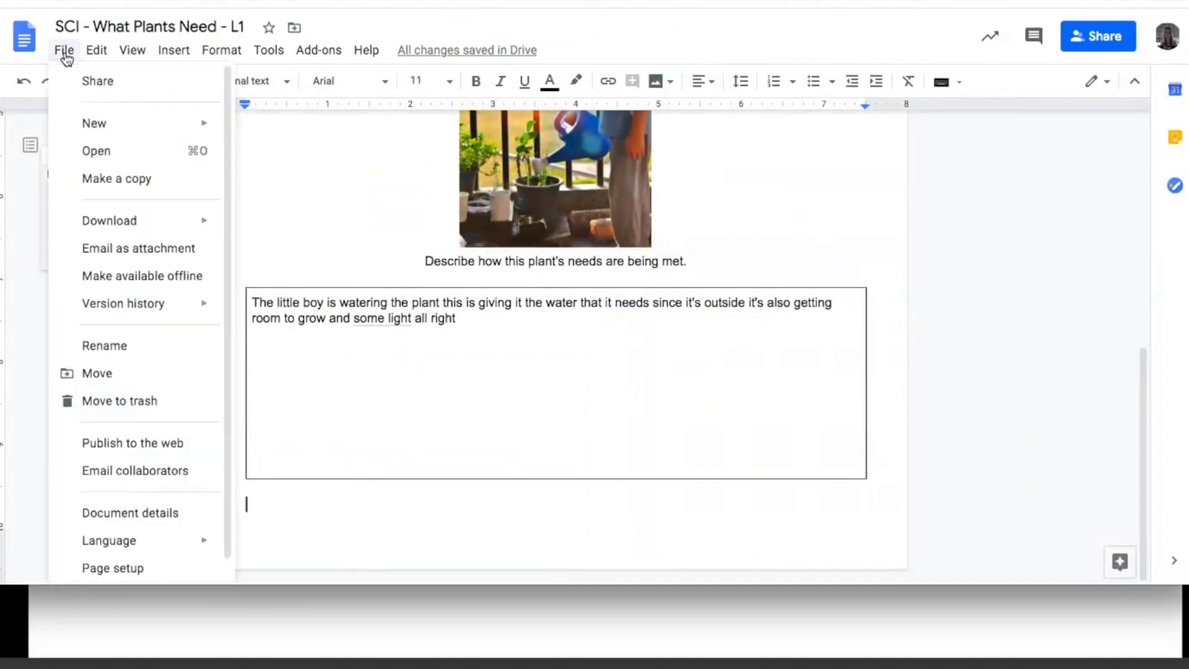
{"action": "left_click", "coordinate": [95, 180]}
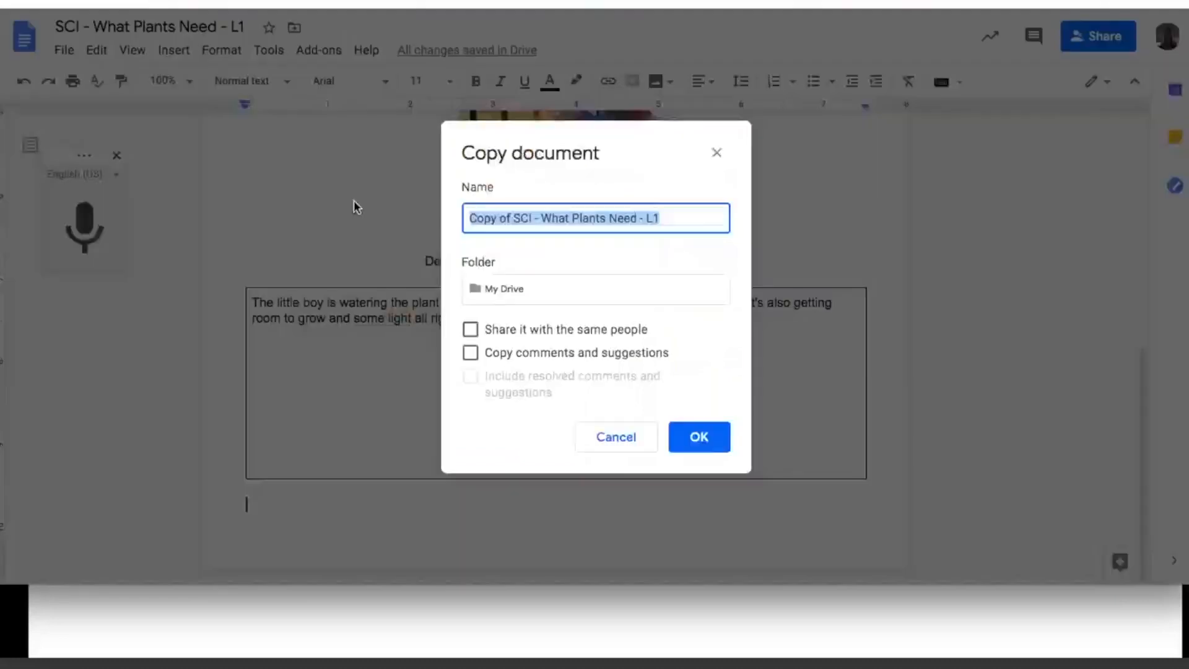
{"action": "left_click", "coordinate": [522, 217]}
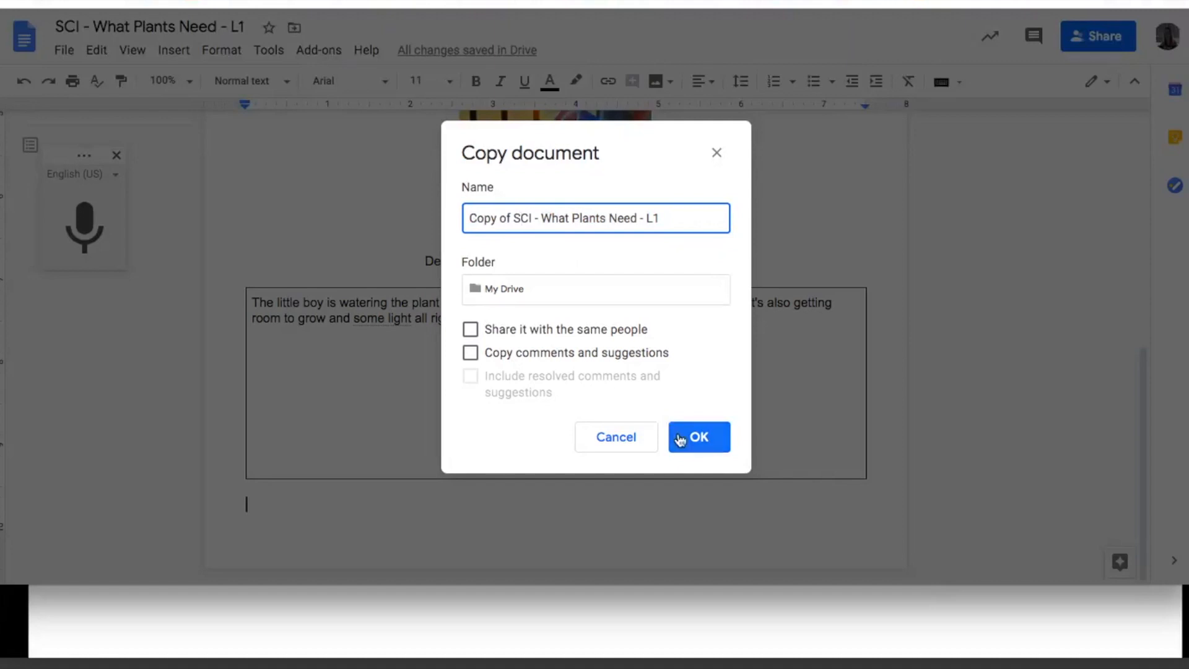
{"action": "left_click", "coordinate": [630, 439]}
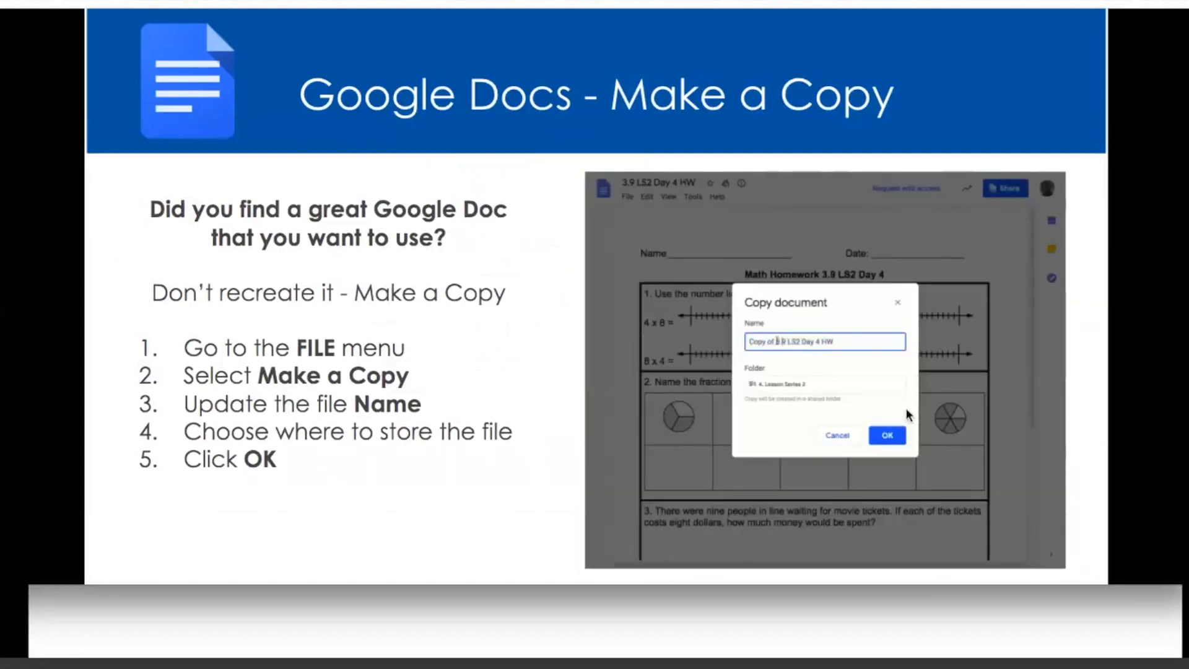
Step: Advance the slideshow to the Adding to Classroom slide and switch to the Google Classroom window
{"action": "left_click", "coordinate": [415, 489]}
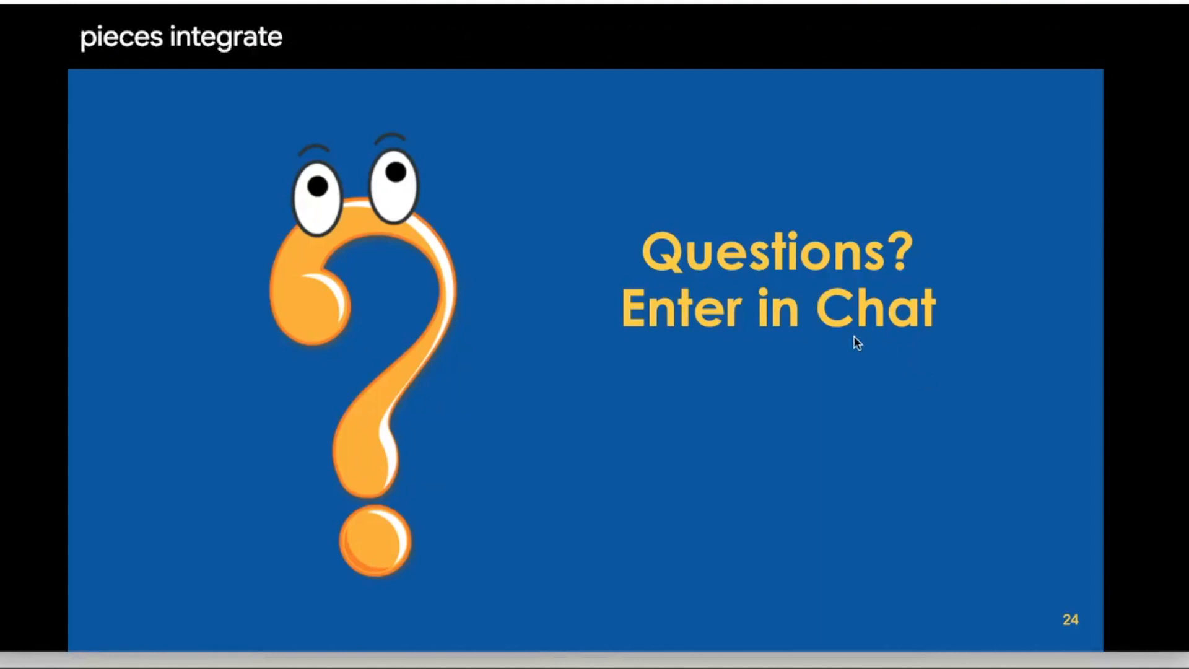
{"action": "left_click", "coordinate": [782, 329]}
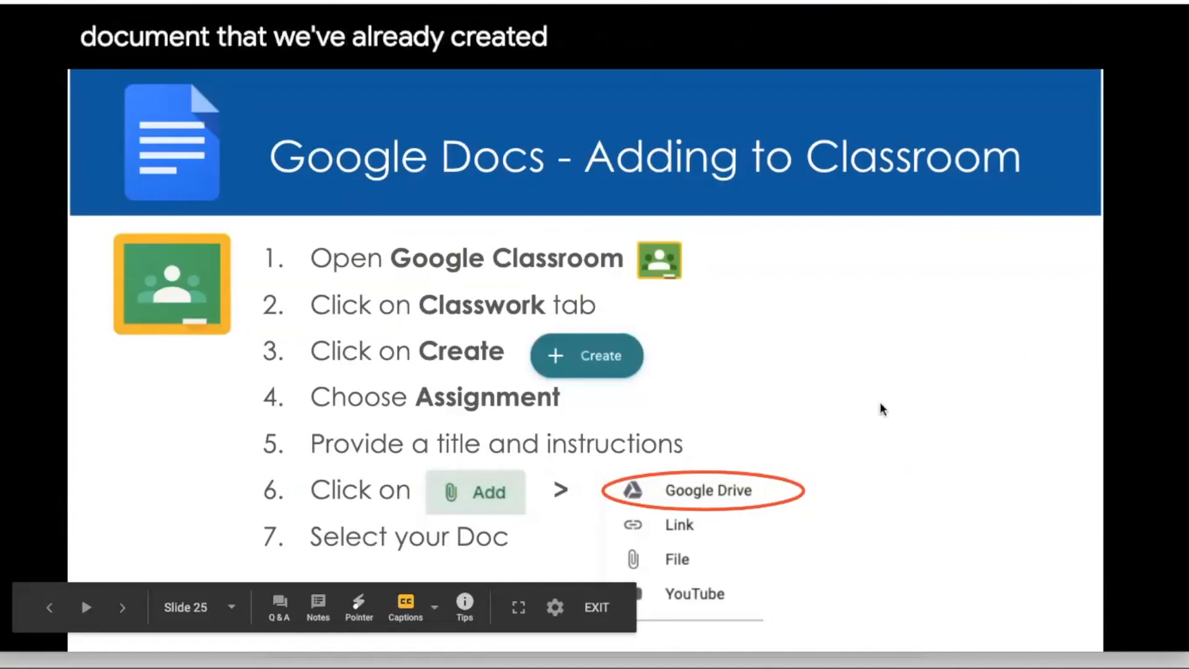
{"action": "left_click", "coordinate": [1186, 93]}
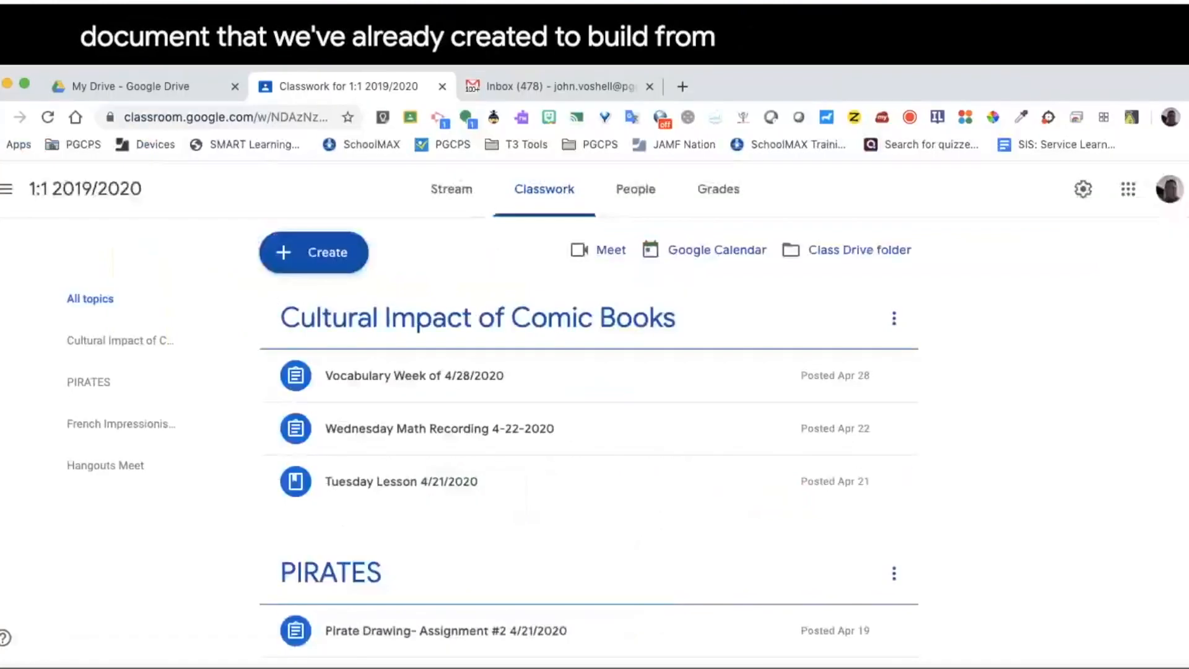
Step: Create a new assignment in the classwork of the 1:1 2019/2020 class and title it "History of Marvel Comics"
{"action": "left_click", "coordinate": [131, 196]}
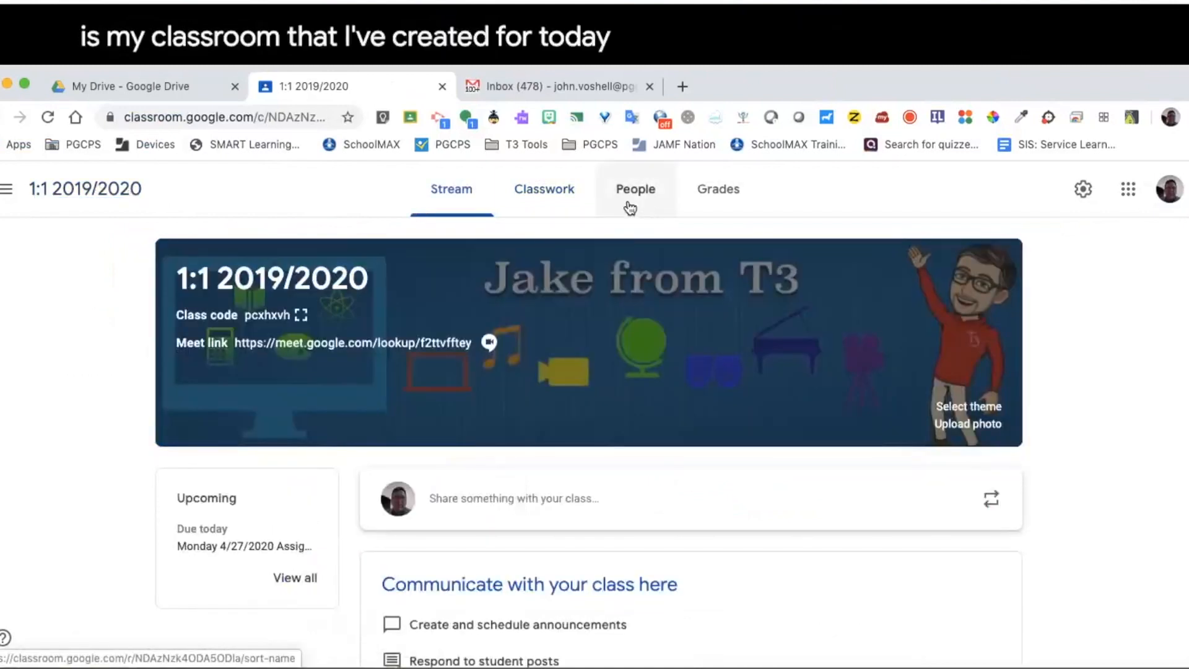
{"action": "left_click", "coordinate": [544, 200]}
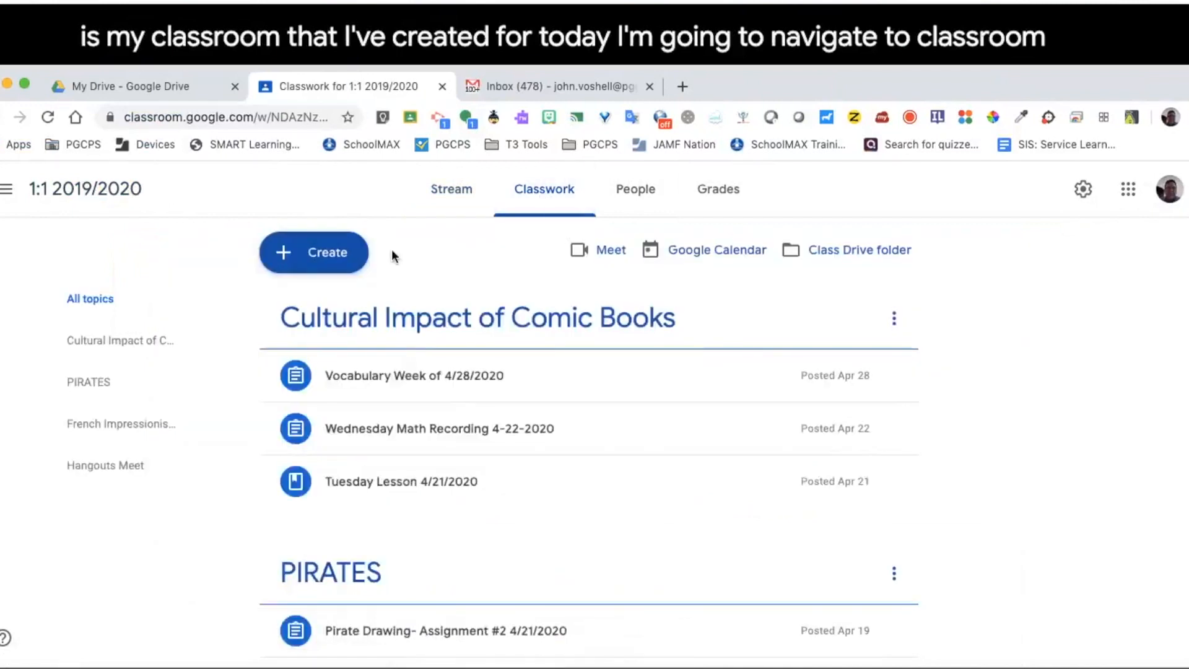
{"action": "left_click", "coordinate": [320, 251]}
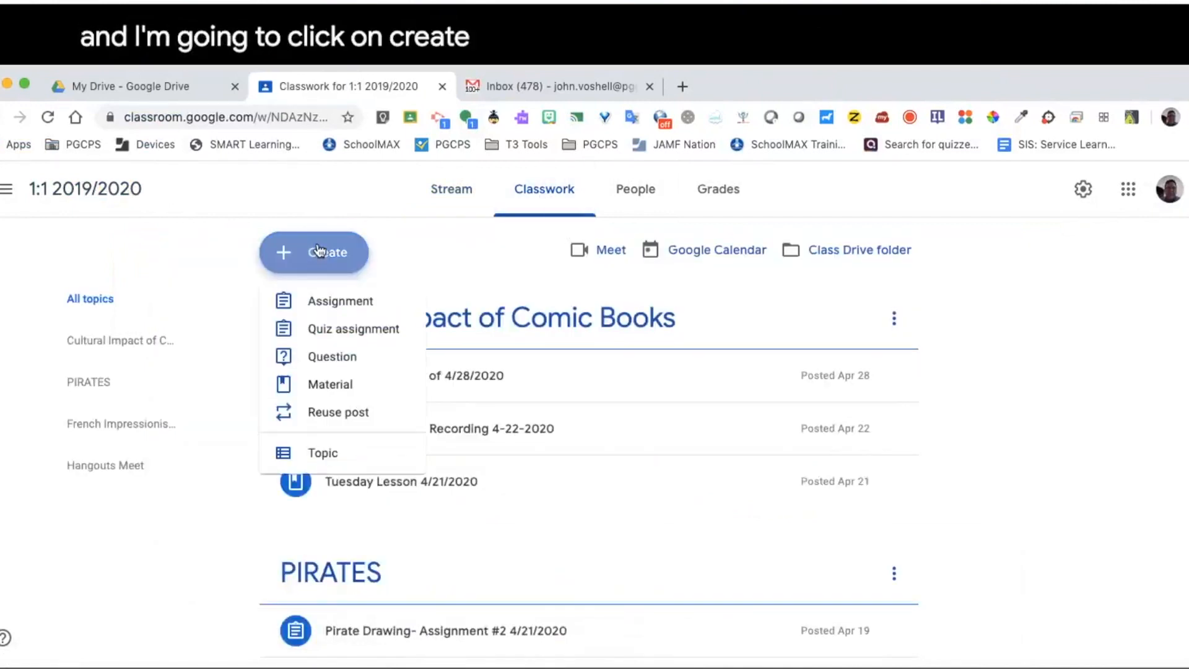
{"action": "left_click", "coordinate": [334, 302]}
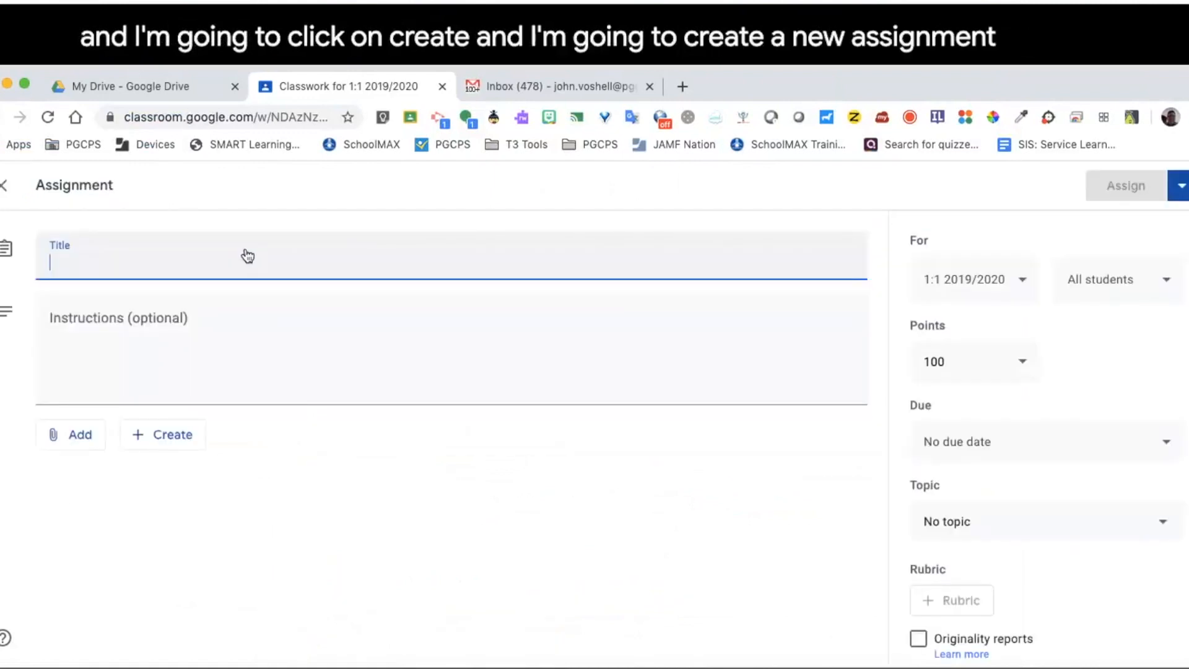
{"action": "type", "text": "Hist"}
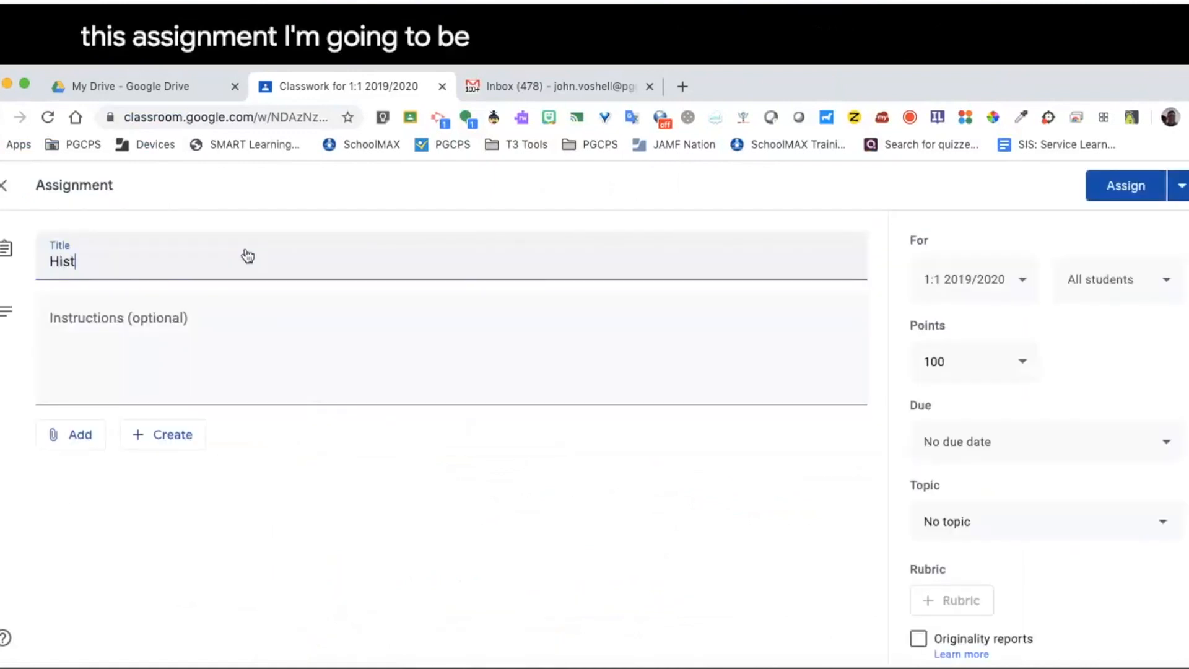
{"action": "type", "text": "ory of Ma"}
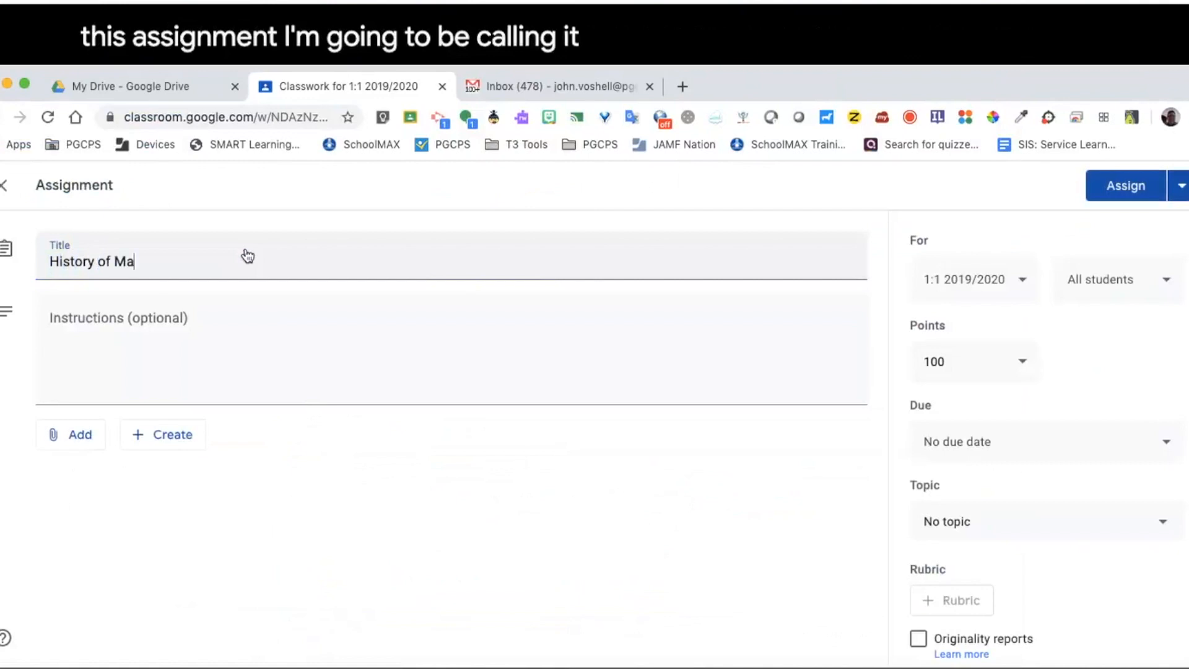
{"action": "type", "text": "rvel Comics"}
Step: Enter the assignment instructions on three lines: "Watch the video.", "Read the assigned reading." and "Complete the task."
{"action": "left_click", "coordinate": [114, 329]}
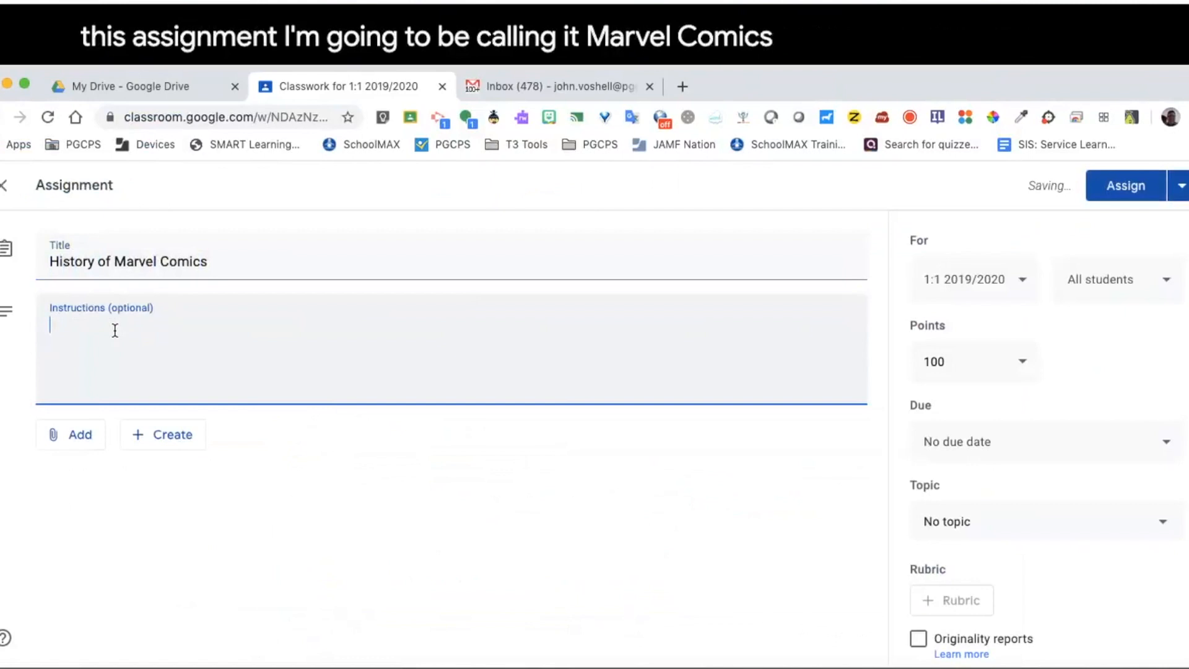
{"action": "type", "text": "Watch the video"}
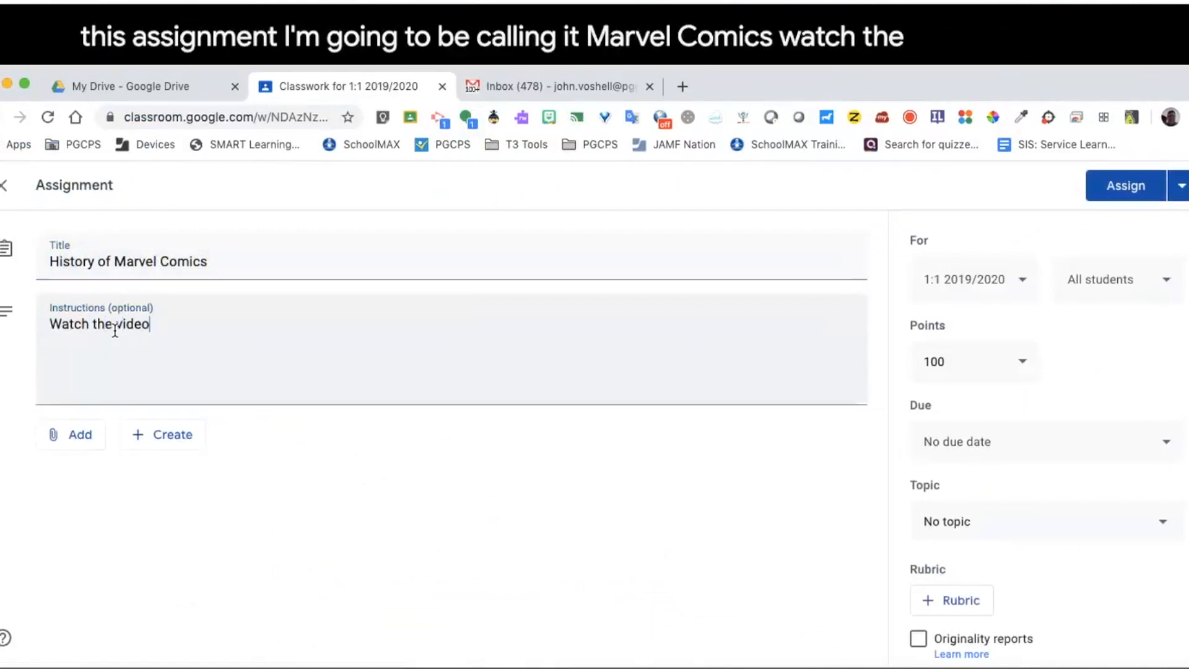
{"action": "type", "text": "."}
{"action": "key", "text": "Return"}
{"action": "type", "text": "Compl"}
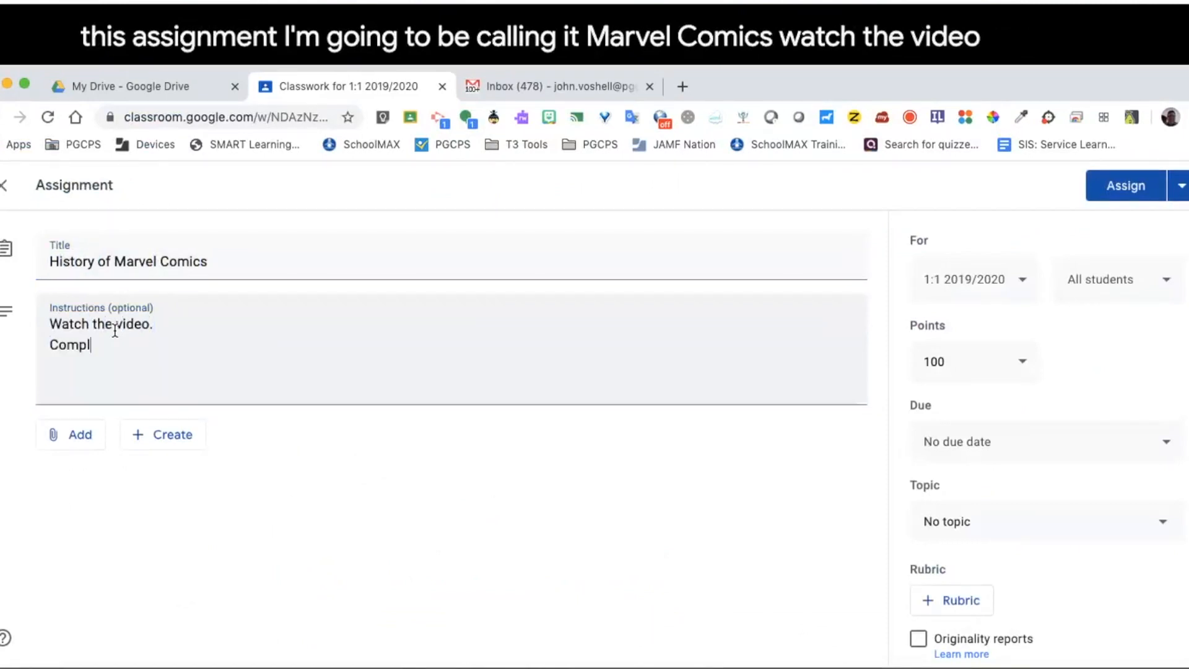
{"action": "type", "text": "ete the as"}
{"action": "key", "text": "BackSpace"}
{"action": "key", "text": "BackSpace"}
{"action": "key", "text": "BackSpace"}
{"action": "key", "text": "BackSpace"}
{"action": "key", "text": "BackSpace"}
{"action": "key", "text": "BackSpace"}
{"action": "key", "text": "BackSpace"}
{"action": "key", "text": "BackSpace"}
{"action": "key", "text": "BackSpace"}
{"action": "key", "text": "BackSpace"}
{"action": "key", "text": "BackSpace"}
{"action": "key", "text": "BackSpace"}
{"action": "key", "text": "BackSpace"}
{"action": "key", "text": "BackSpace"}
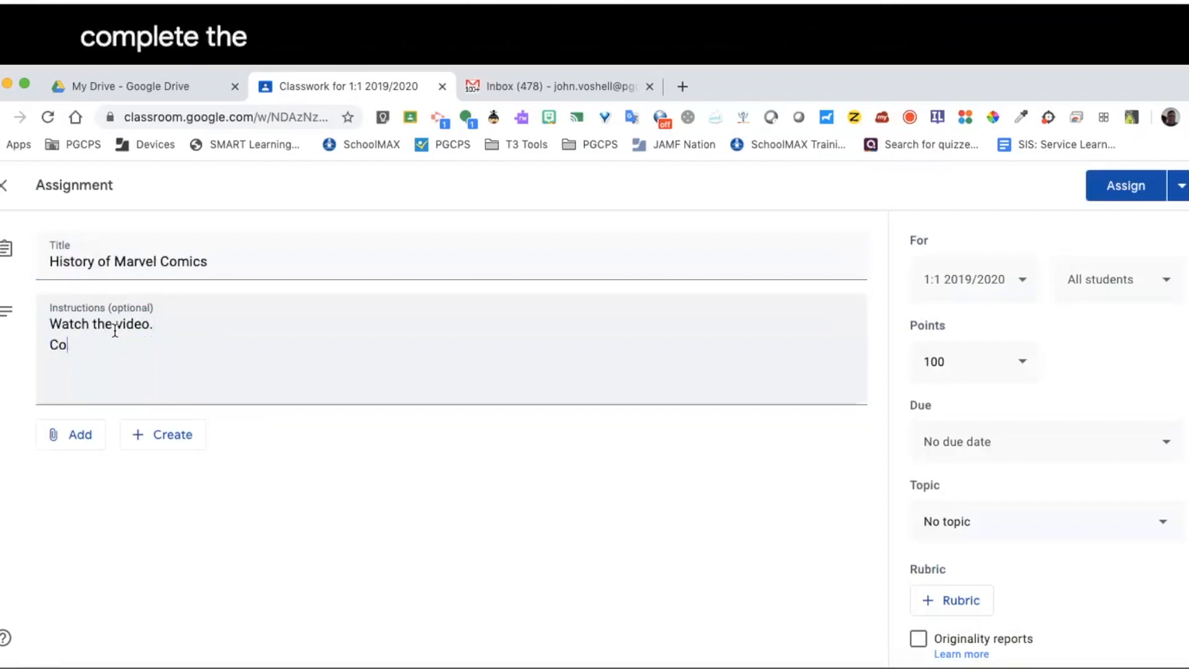
{"action": "type", "text": "Read the assigned reading."}
{"action": "key", "text": "Return"}
{"action": "type", "text": "Complete the "}
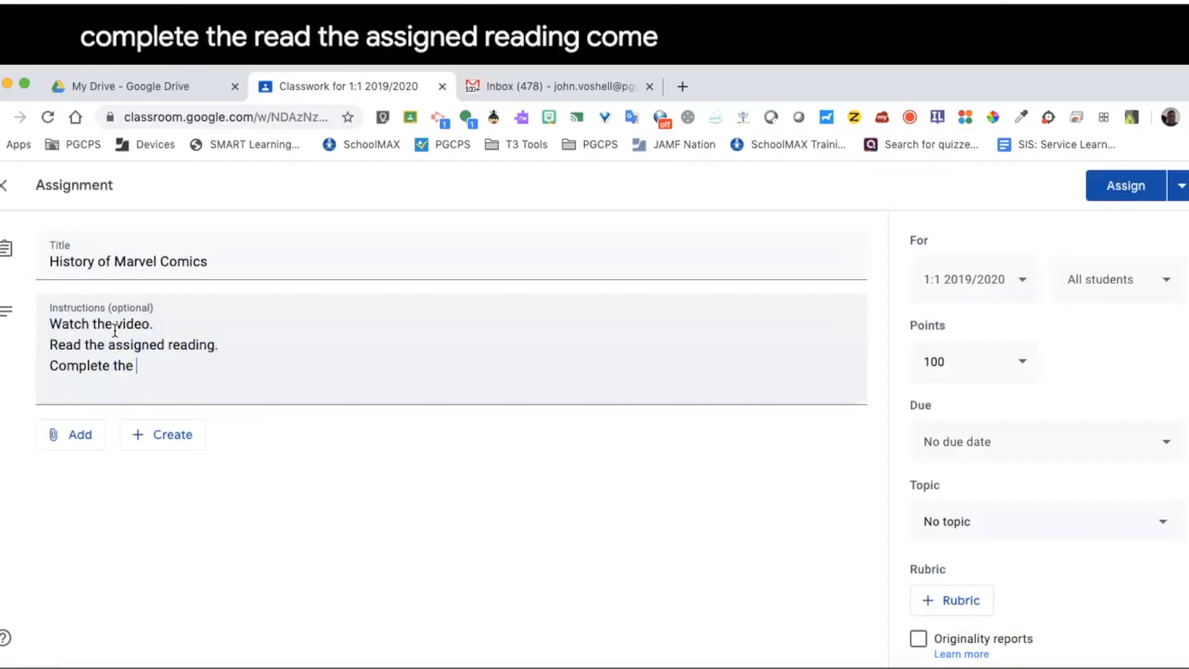
{"action": "type", "text": "task."}
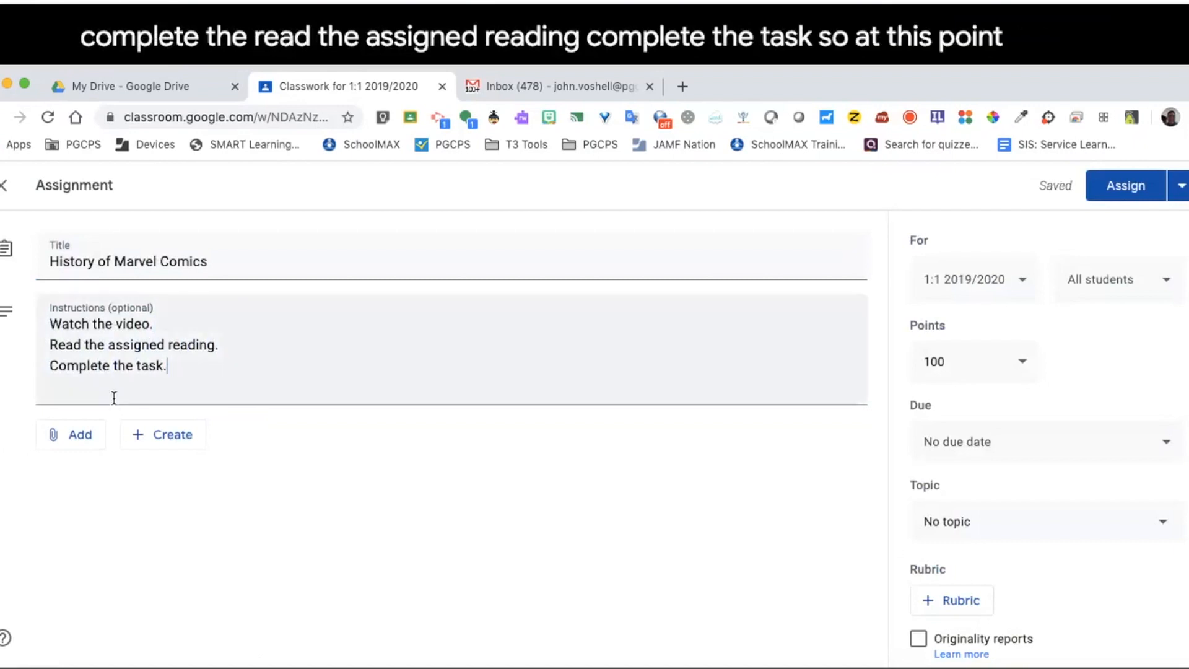
Step: Attach Marvel Comics History and Marvel Comics Background.pdf from the *** 1 RELA Mod1 folder in My Drive to the assignment
{"action": "left_click", "coordinate": [69, 435]}
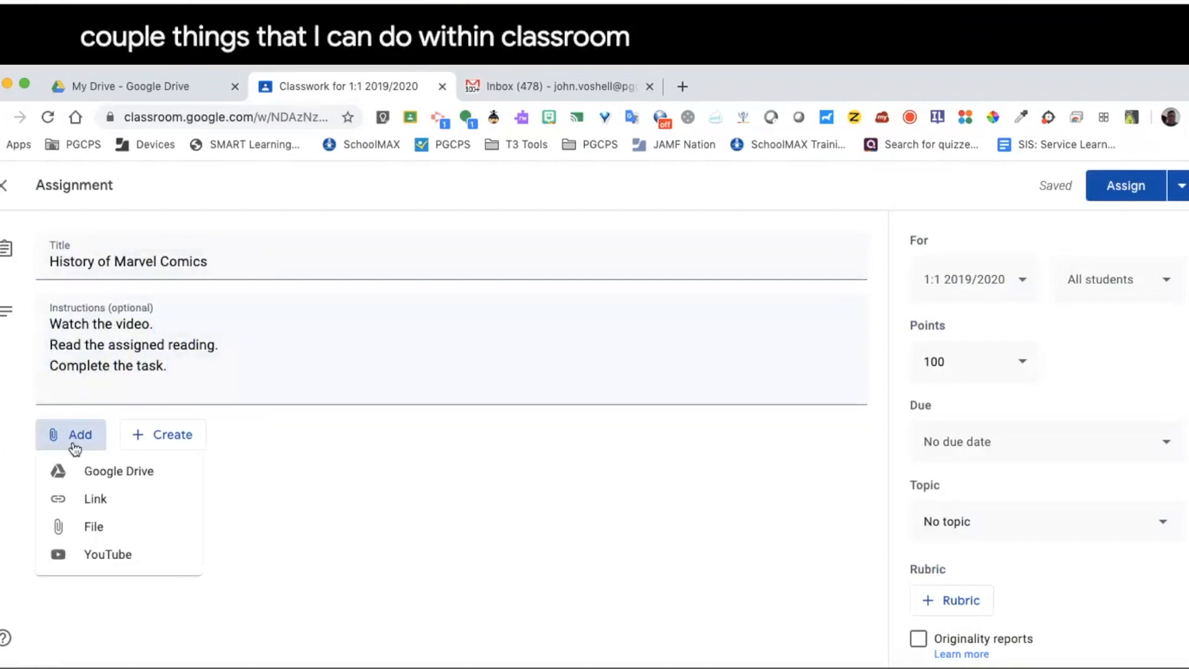
{"action": "left_click", "coordinate": [96, 470]}
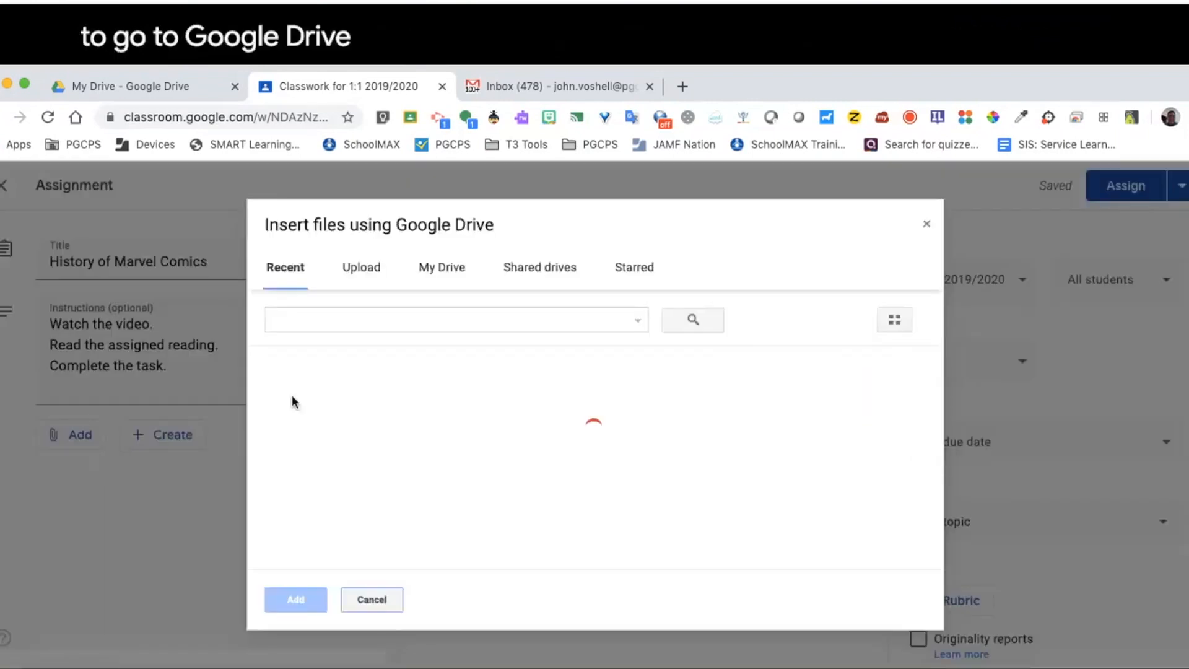
{"action": "left_click", "coordinate": [442, 269]}
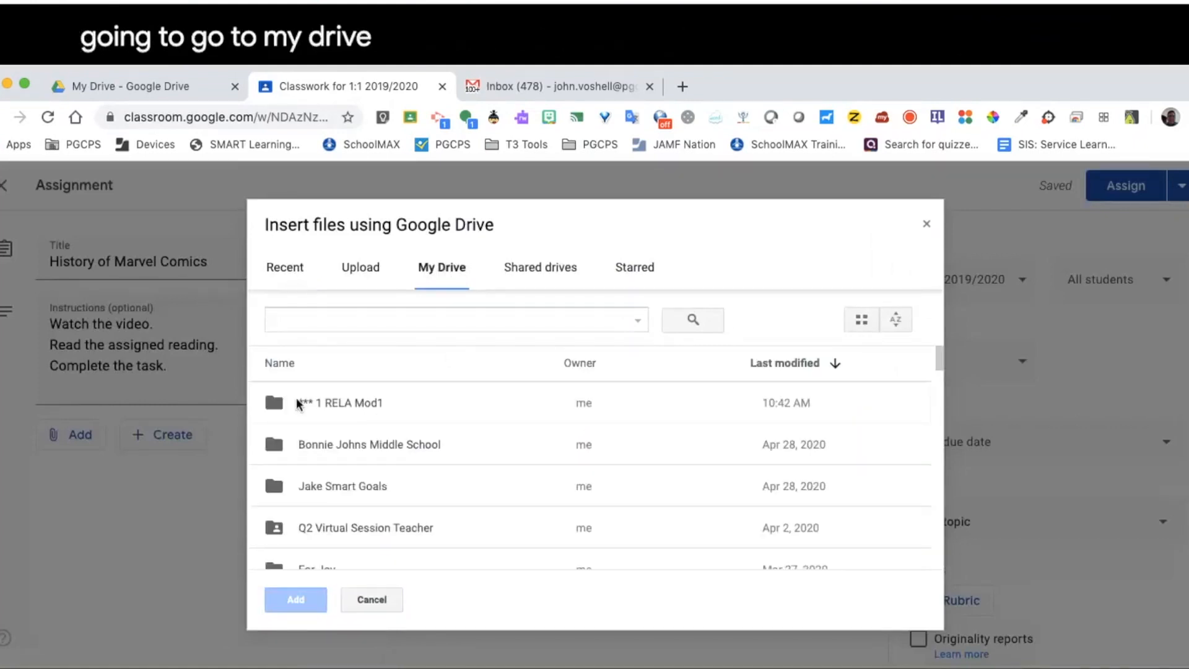
{"action": "double_click", "coordinate": [357, 403]}
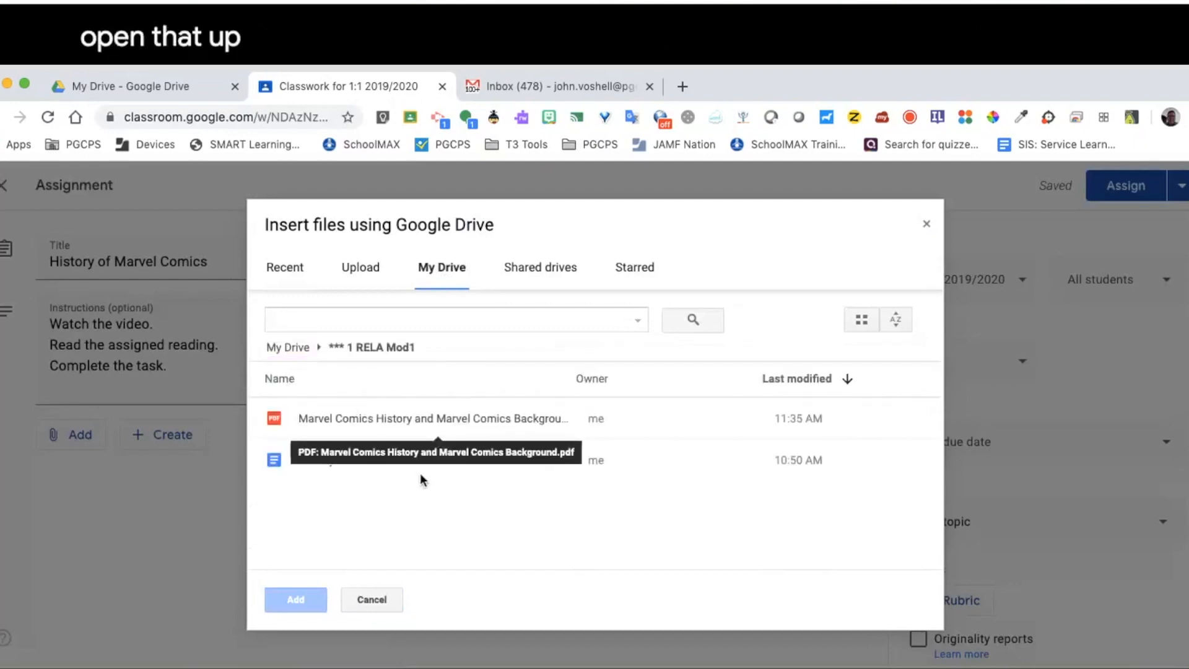
{"action": "left_click", "coordinate": [338, 420]}
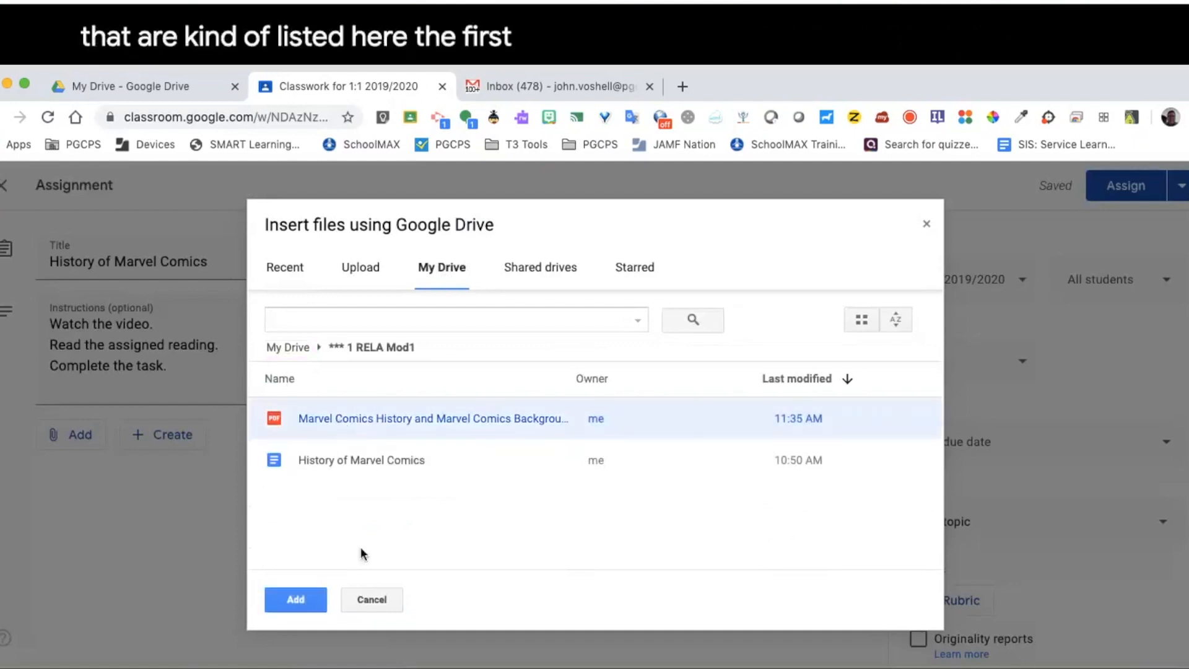
{"action": "left_click", "coordinate": [296, 601]}
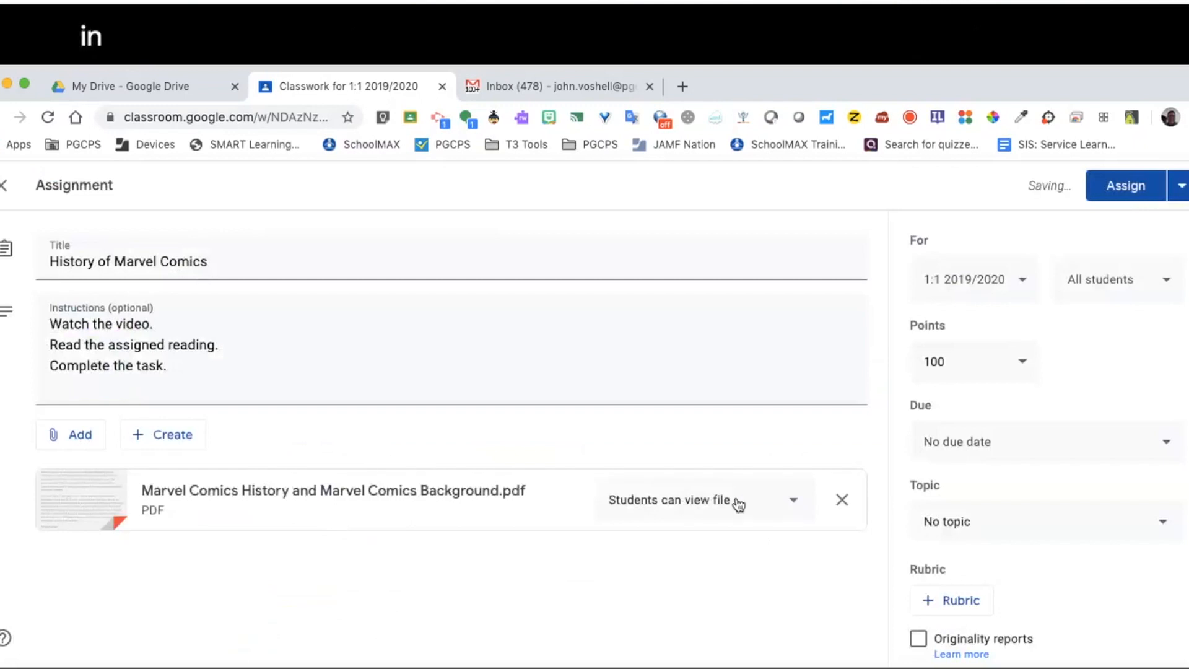
Step: Attach the History of Marvel Comics document from the *** 1 RELA Mod1 folder in My Drive to the assignment
{"action": "left_click", "coordinate": [72, 436]}
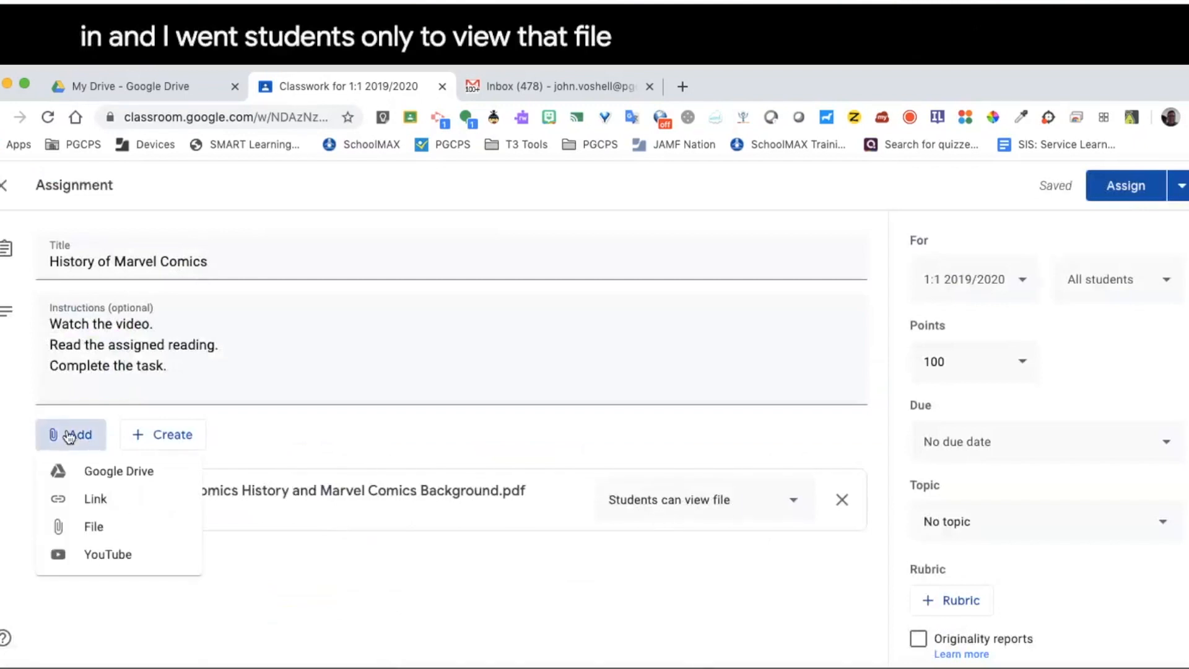
{"action": "left_click", "coordinate": [92, 469]}
{"action": "left_click", "coordinate": [455, 272]}
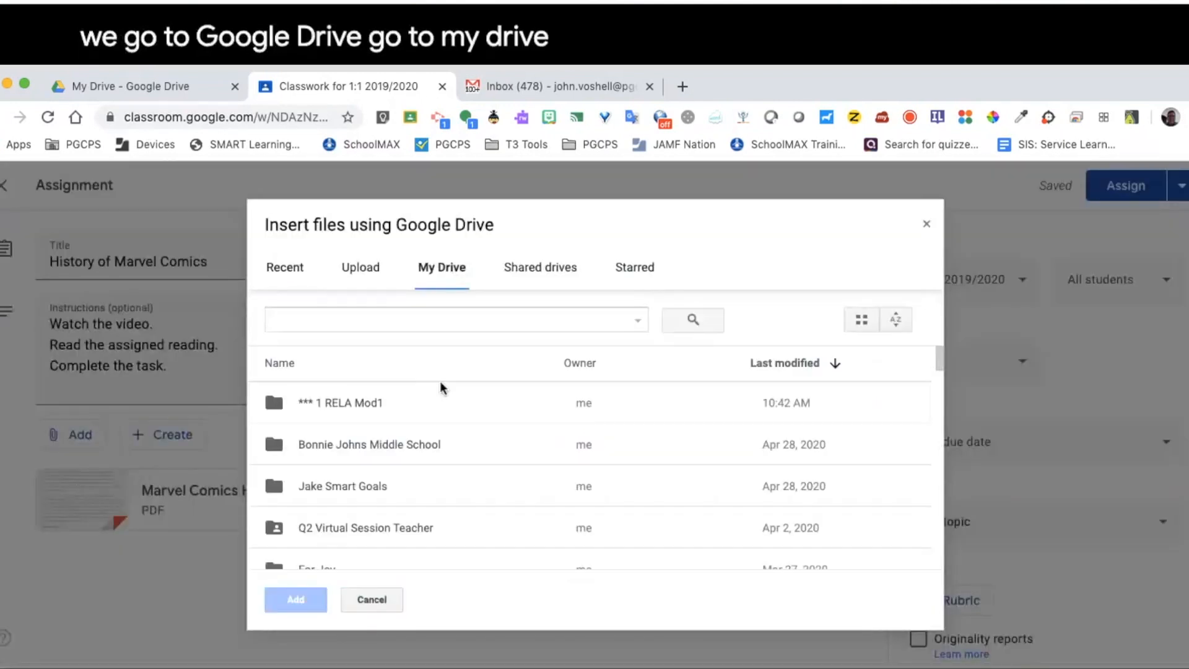
{"action": "double_click", "coordinate": [355, 401]}
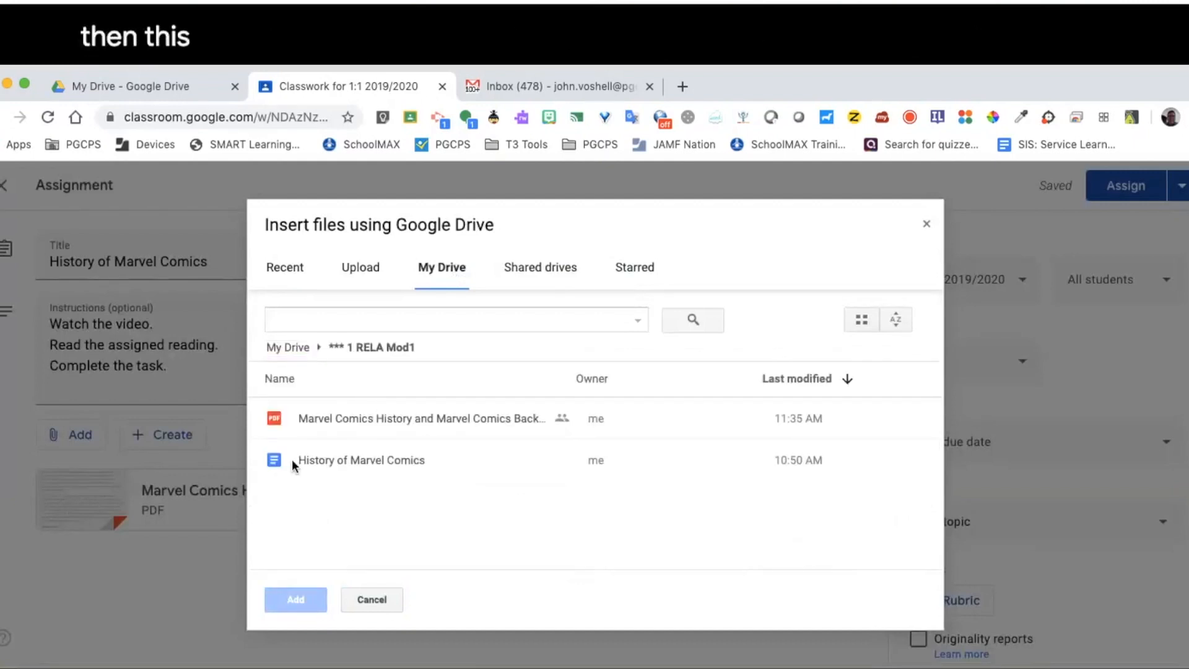
{"action": "left_click", "coordinate": [340, 459]}
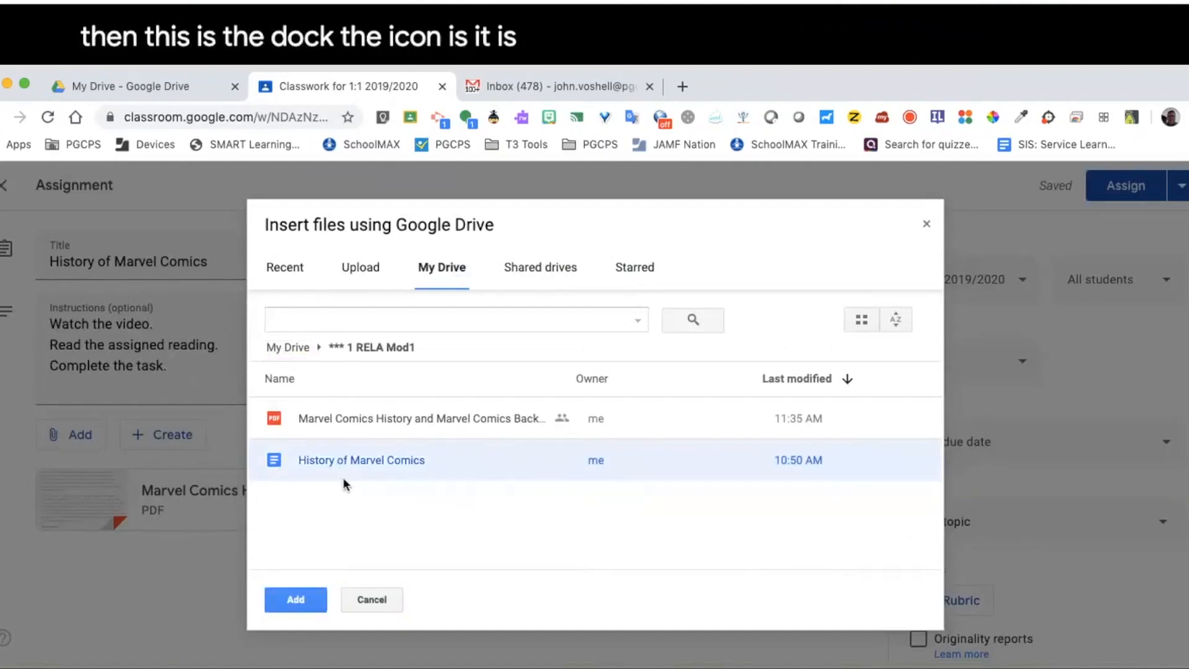
{"action": "left_click", "coordinate": [300, 599]}
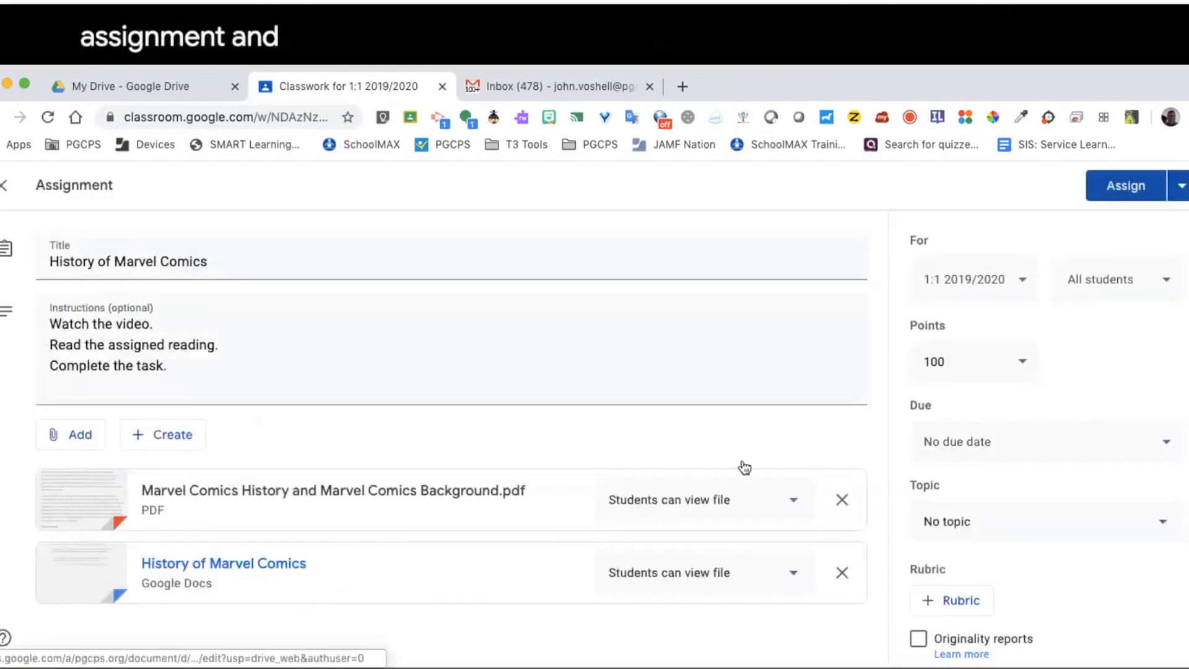
Step: Set the attached History of Marvel Comics document to "Make a copy for each student"
{"action": "scroll", "coordinate": [914, 499], "scroll_direction": "down", "scroll_amount": 1}
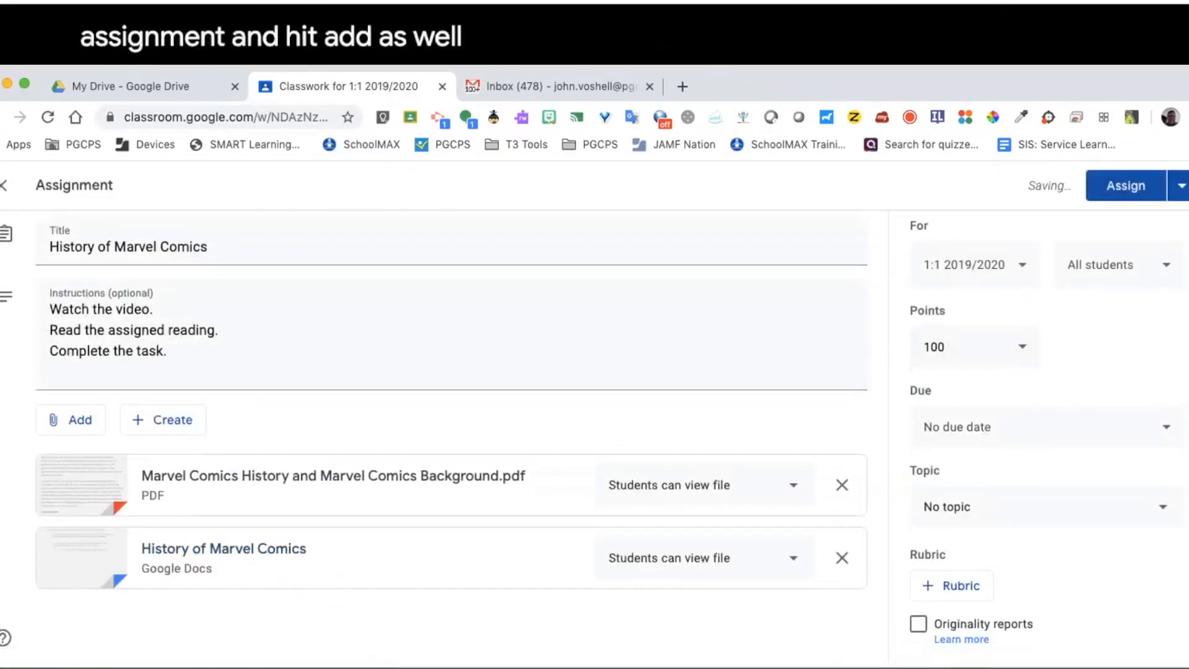
{"action": "left_click", "coordinate": [793, 560]}
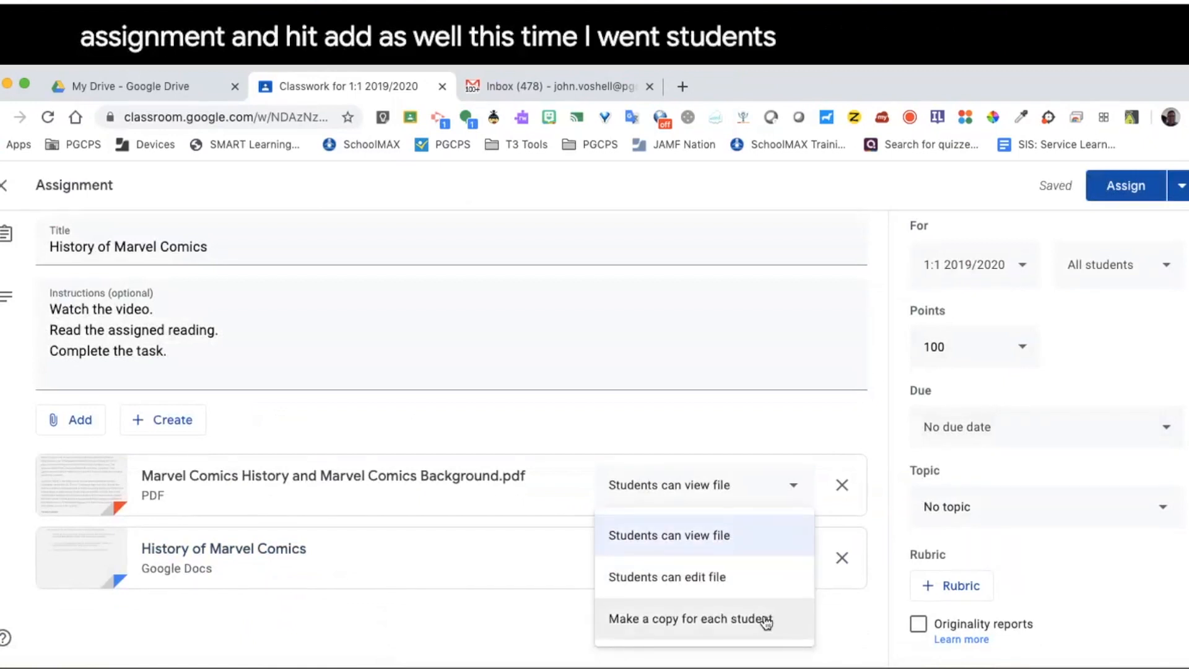
{"action": "left_click", "coordinate": [730, 622]}
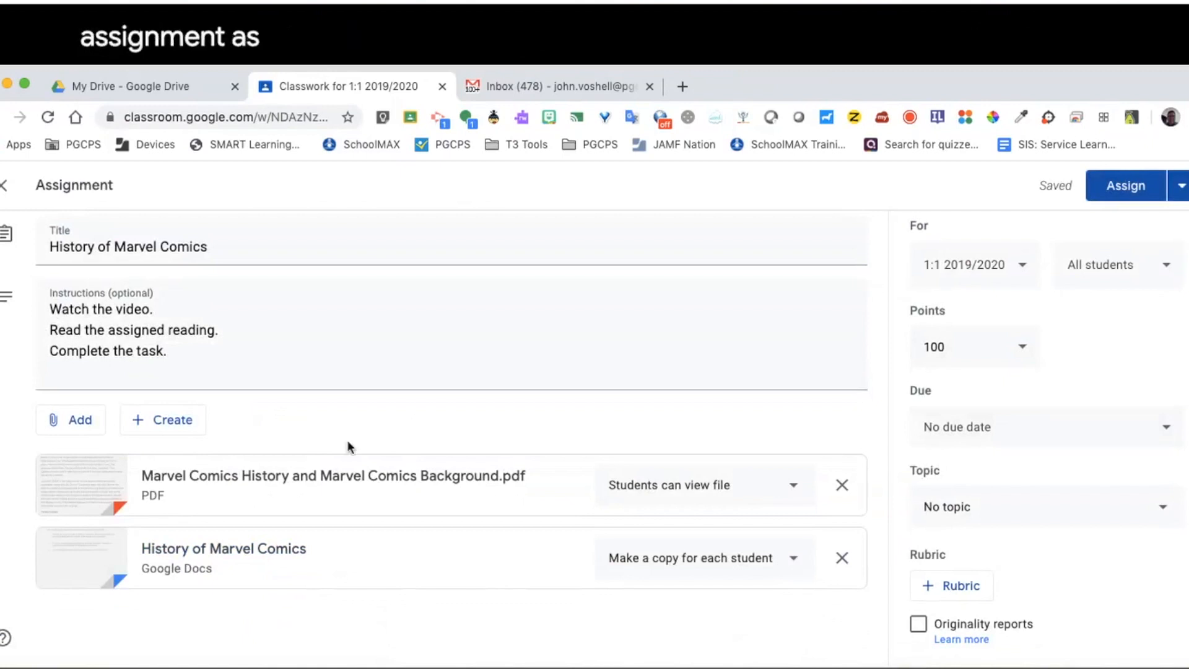
{"action": "left_click", "coordinate": [61, 423]}
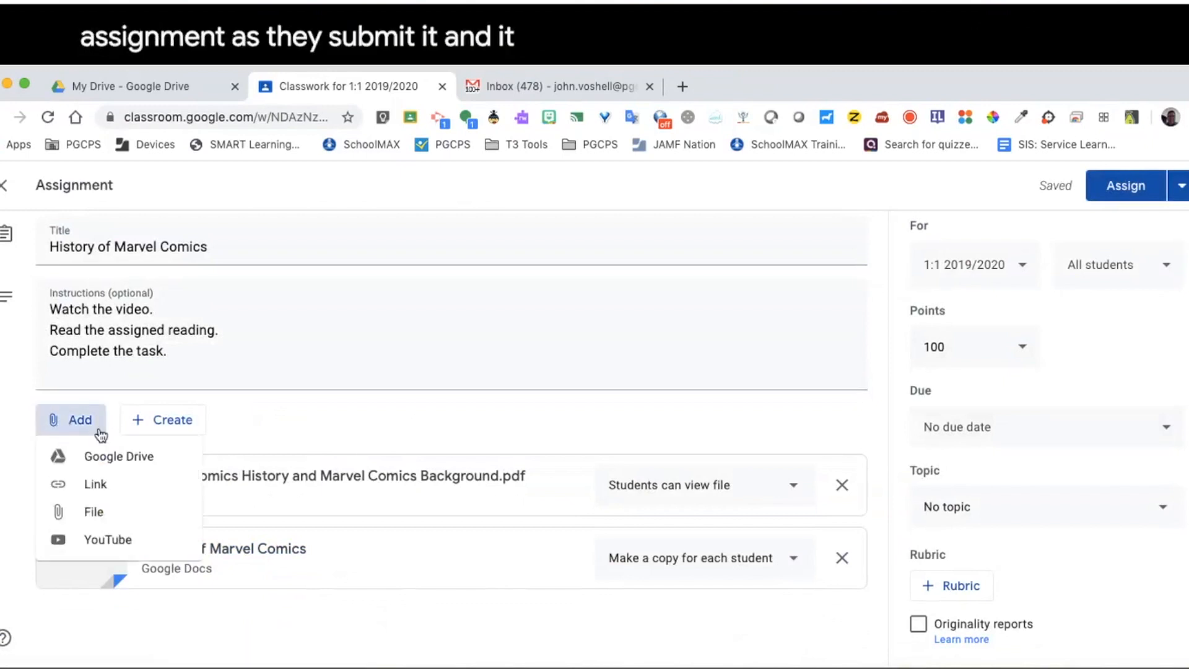
{"action": "left_click", "coordinate": [107, 454]}
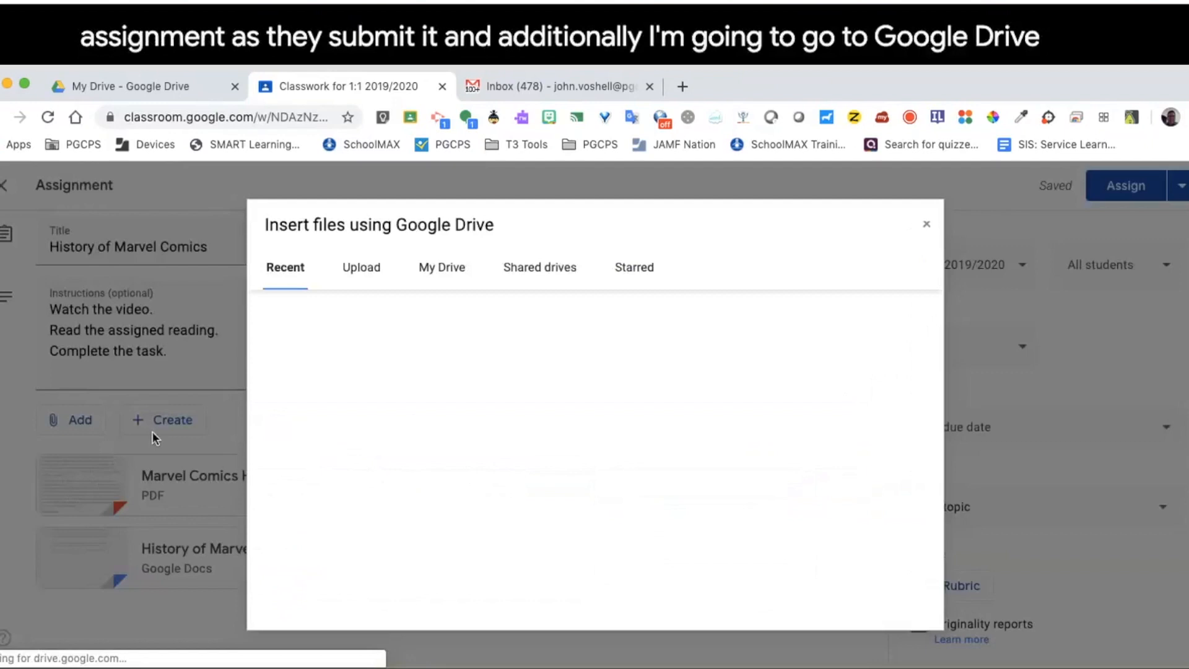
{"action": "left_click", "coordinate": [924, 225]}
Step: Start adding a YouTube video to the assignment and search for "History of Marvel Comics"
{"action": "left_click", "coordinate": [54, 420]}
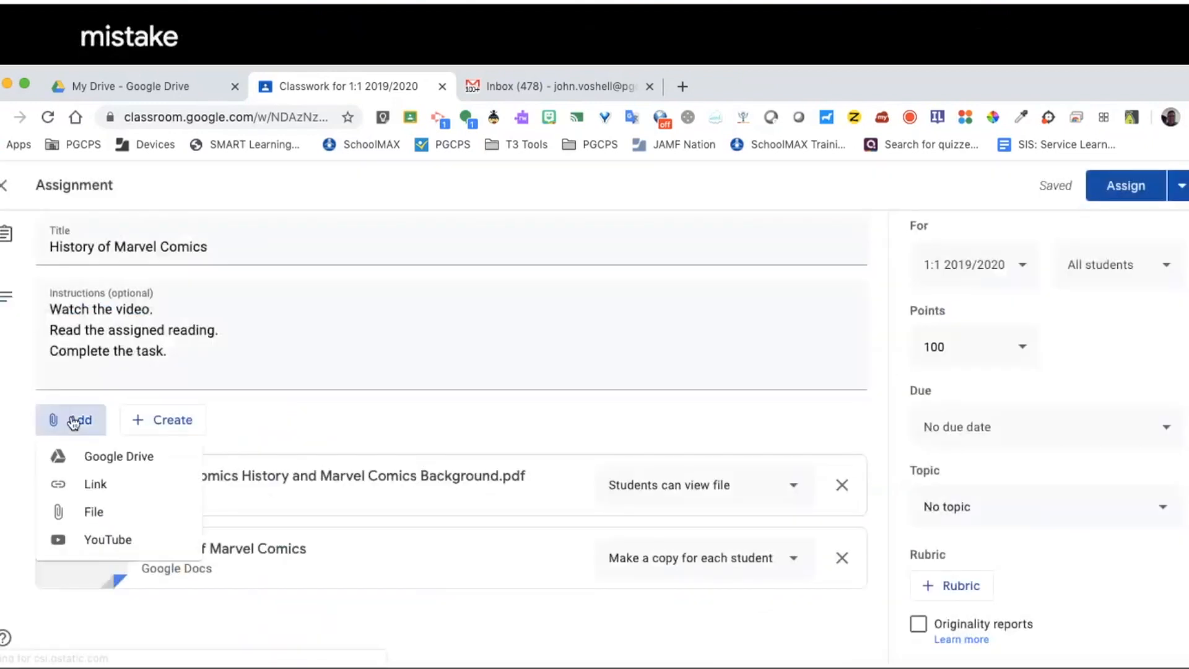
{"action": "left_click", "coordinate": [120, 541]}
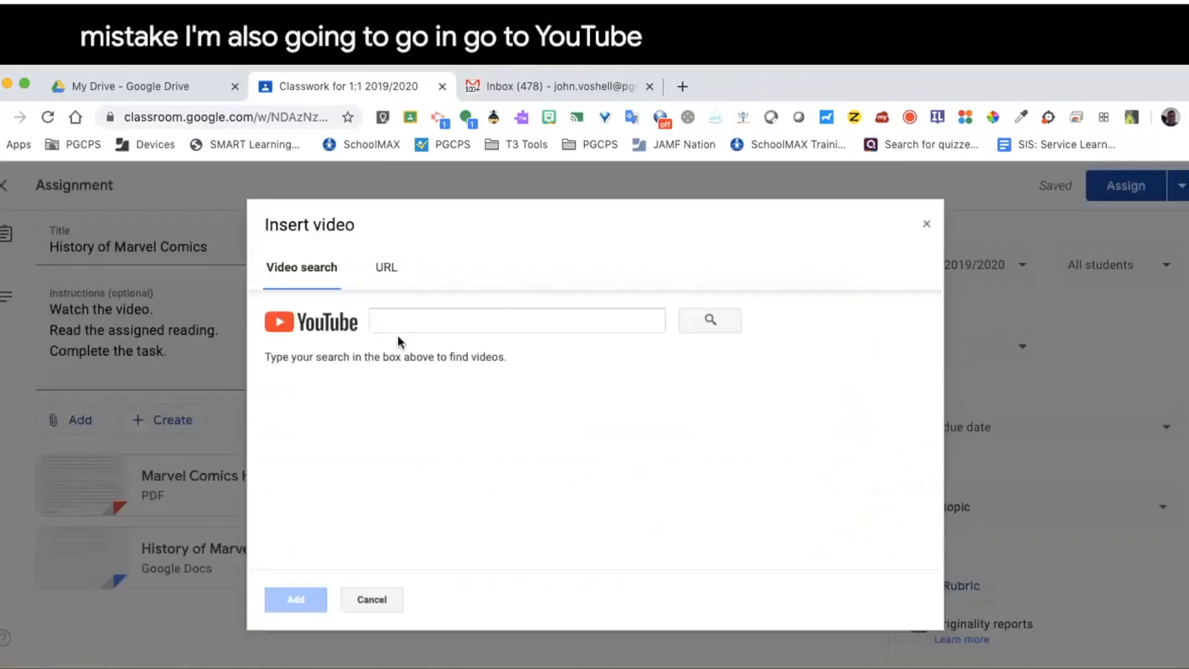
{"action": "left_click", "coordinate": [414, 329]}
{"action": "type", "text": "Hist"}
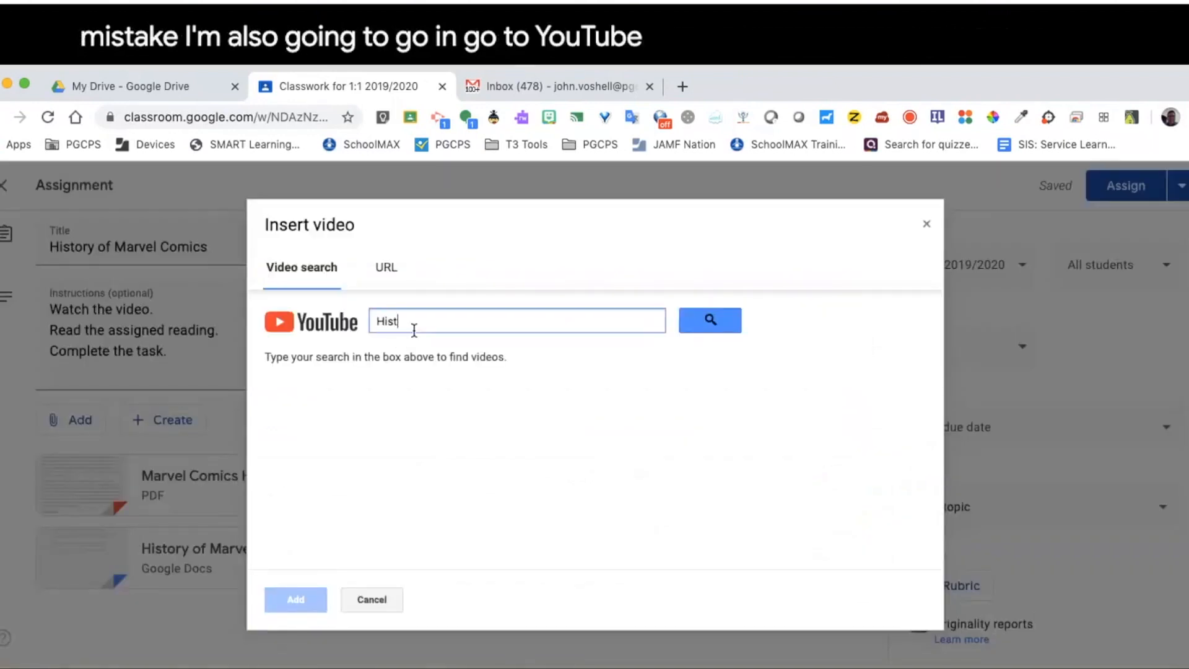
{"action": "type", "text": "ory of Marvel Comics"}
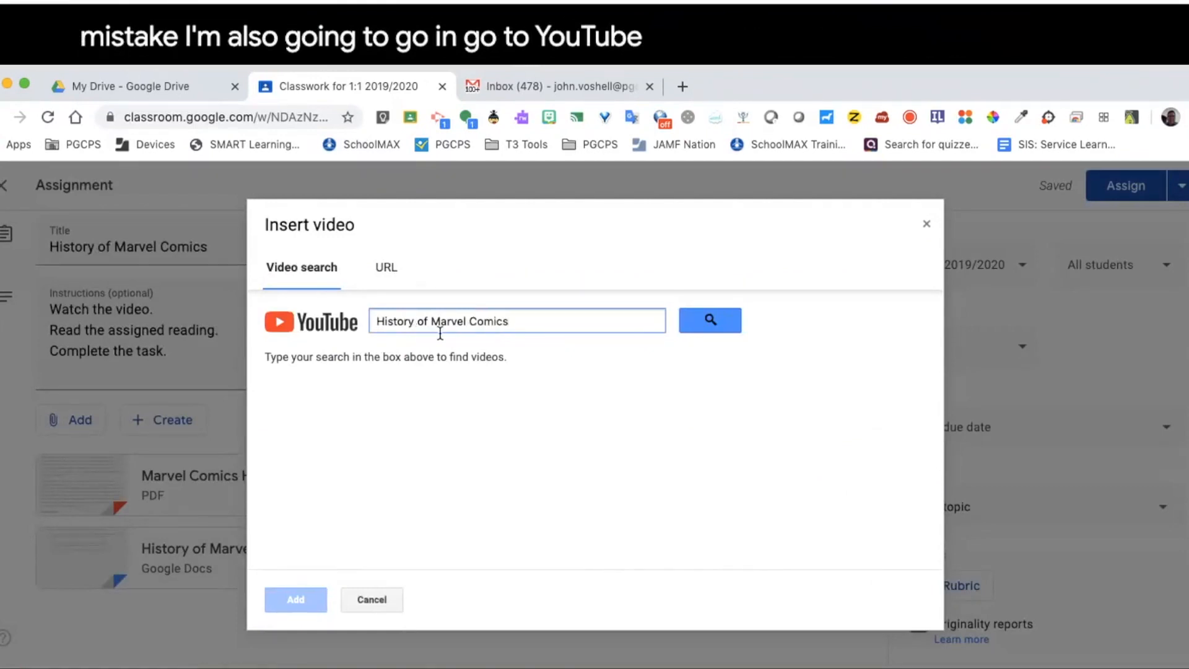
{"action": "left_click", "coordinate": [706, 320]}
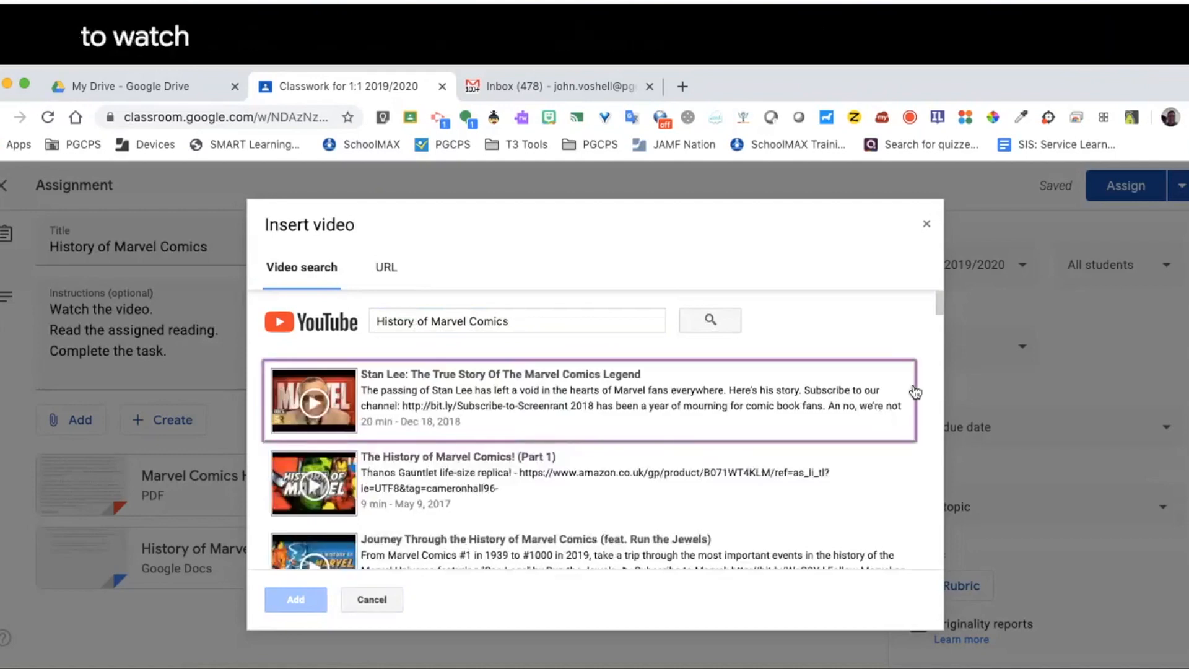
Step: Attach the video "Marvel Documentary From Timely to Marvel: How Comic Books got Famous" from the search results
{"action": "left_click_drag", "start_coordinate": [934, 304], "coordinate": [937, 329]}
{"action": "scroll", "coordinate": [937, 325], "scroll_direction": "down", "scroll_amount": 2}
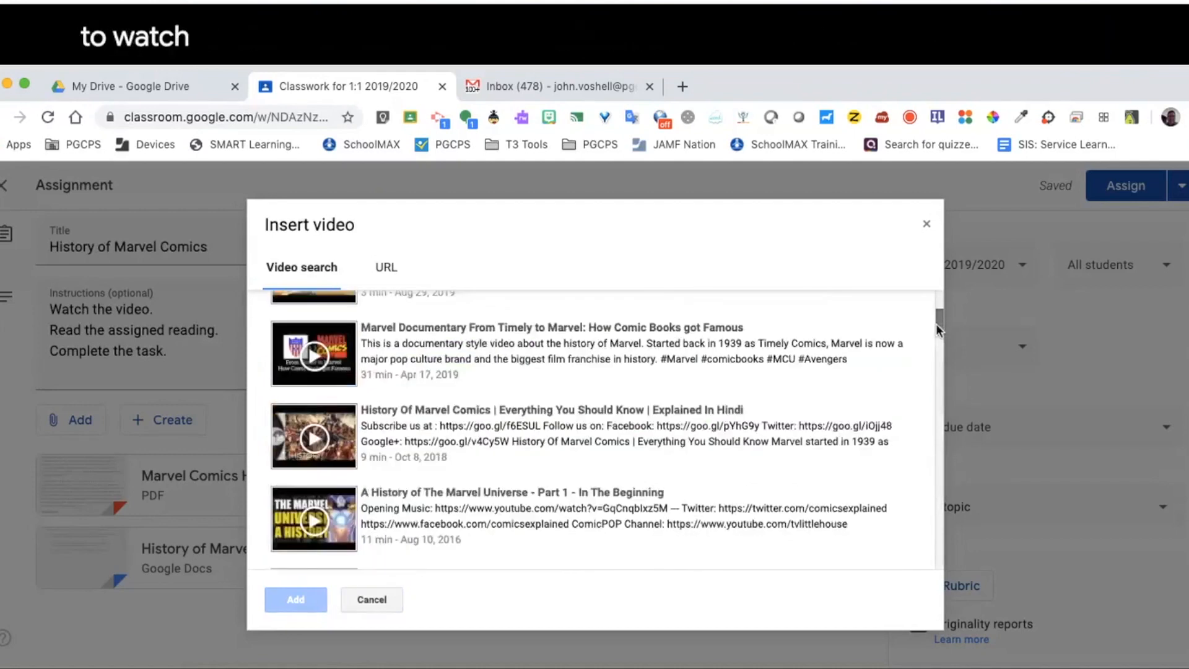
{"action": "left_click", "coordinate": [523, 359]}
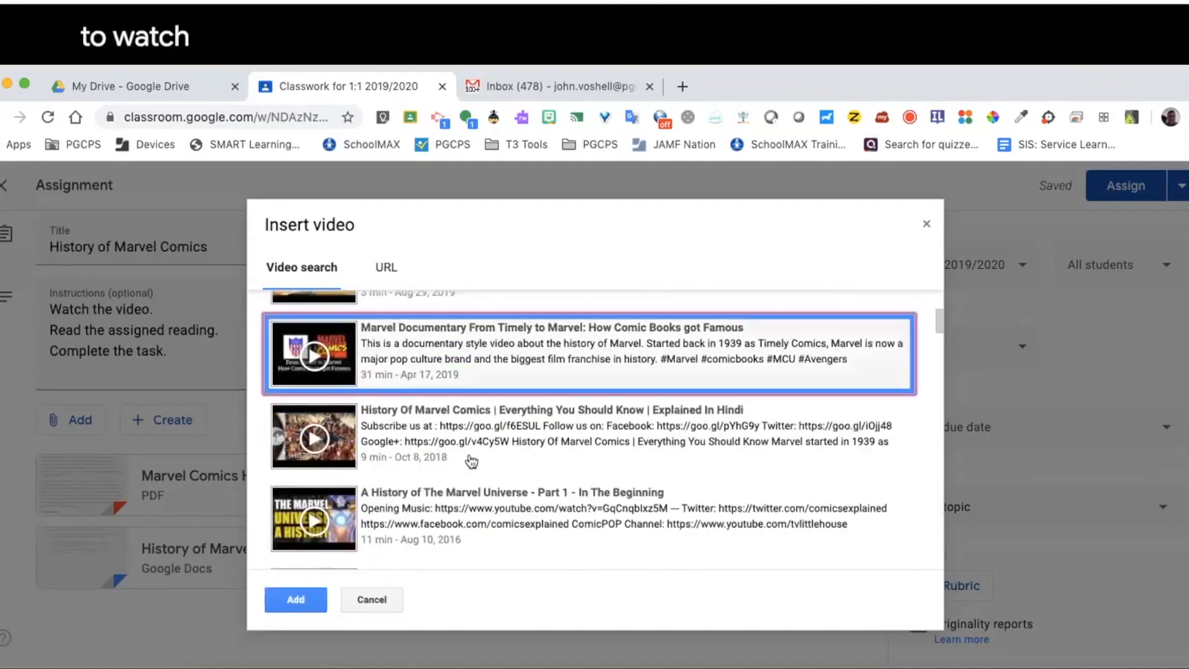
{"action": "left_click", "coordinate": [296, 599]}
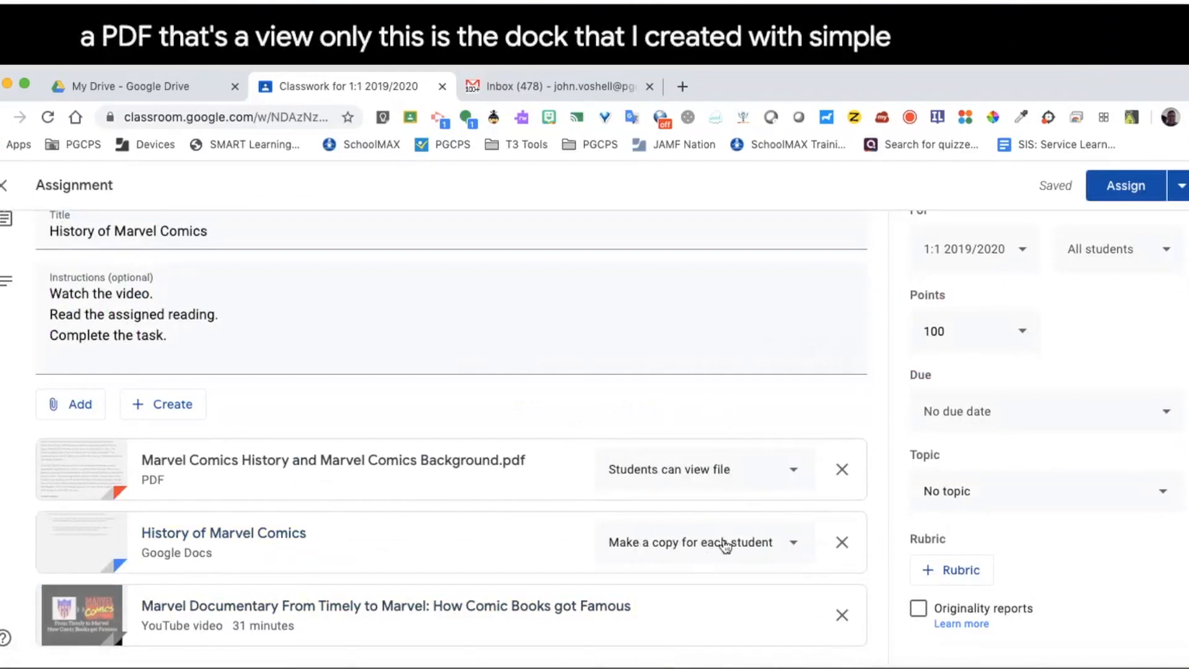
Step: Assign the completed assignment to the class and advance the slideshow to the Fun with Docs slide
{"action": "left_click", "coordinate": [1119, 185]}
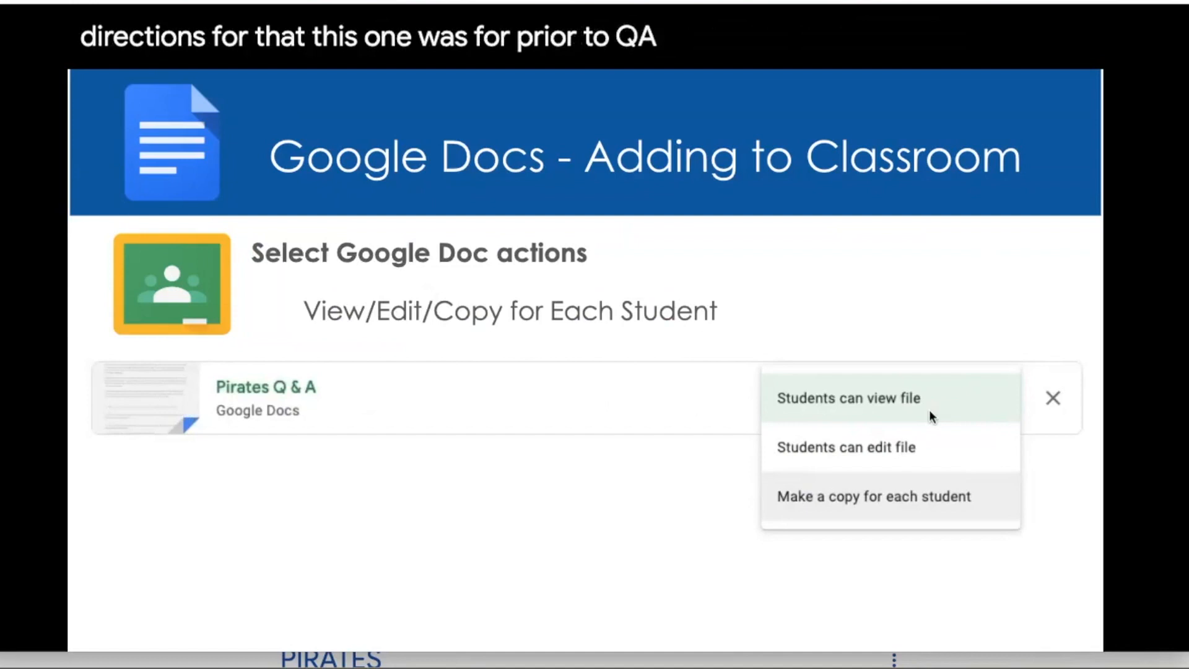
{"action": "left_click", "coordinate": [904, 271]}
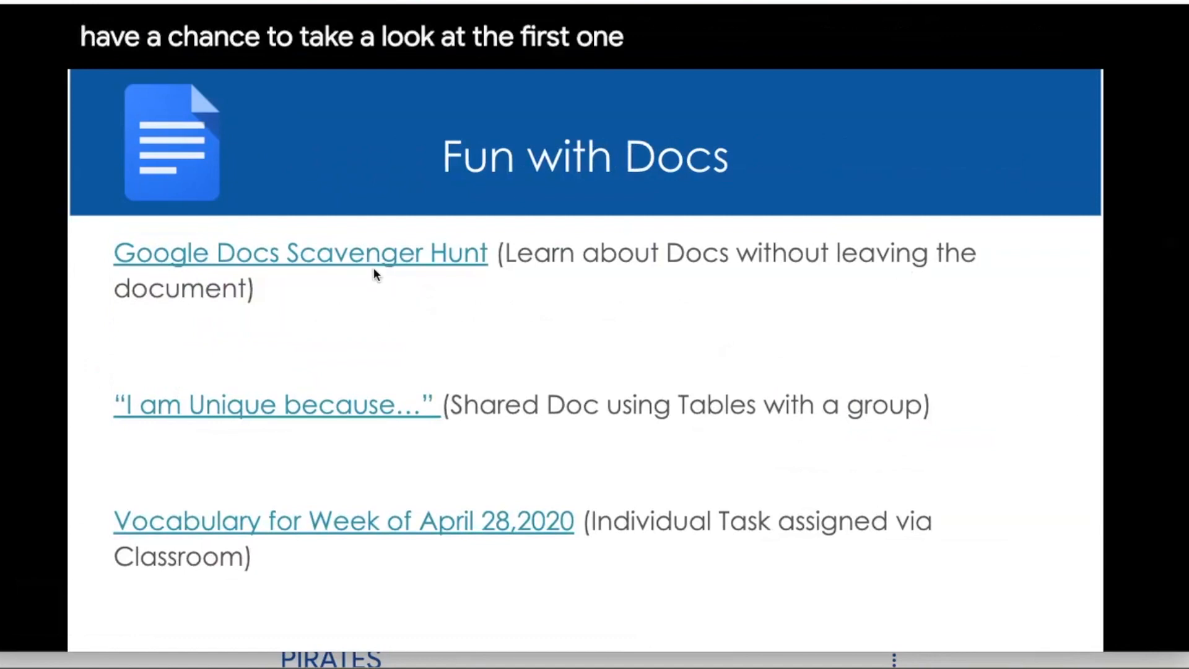
Step: Open the linked Google Docs Scavenger Hunt and look up the definition of "abeyance" from task 1 in the Dictionary
{"action": "left_click", "coordinate": [359, 257]}
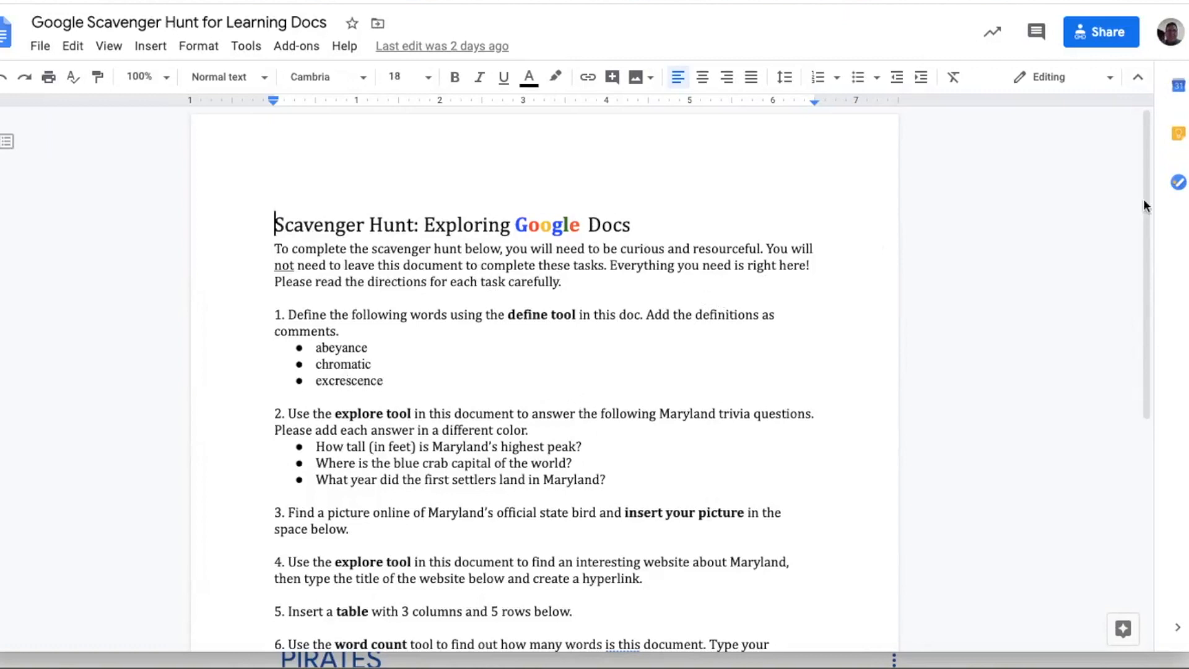
{"action": "left_click_drag", "start_coordinate": [1143, 198], "coordinate": [1143, 242]}
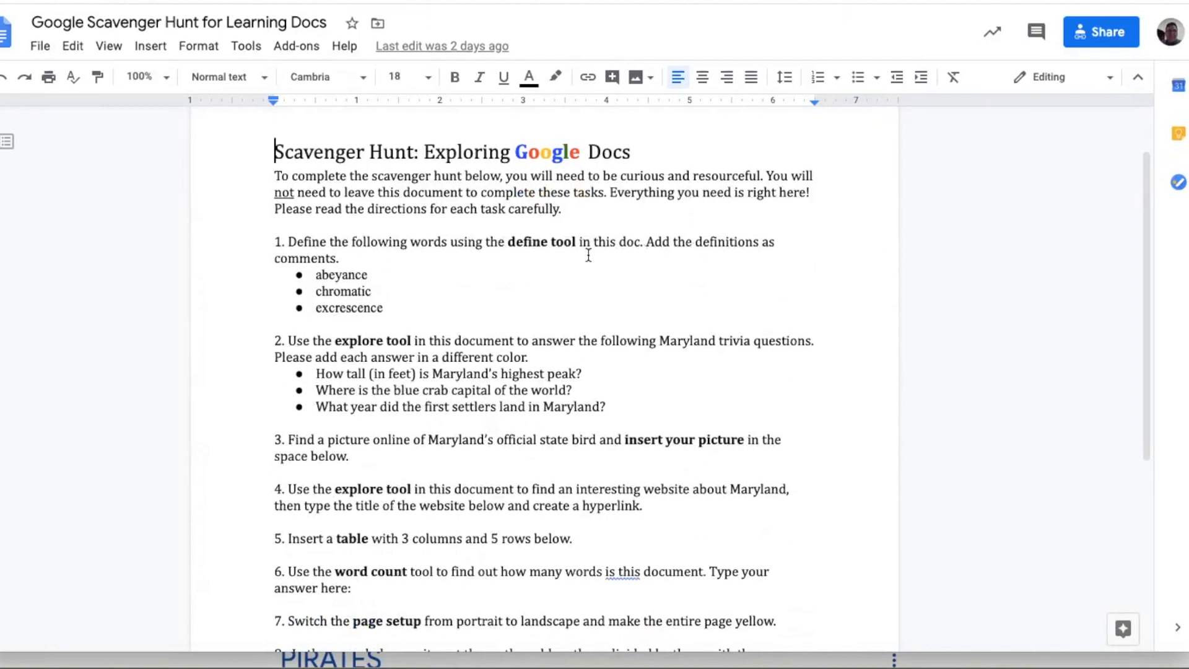
{"action": "double_click", "coordinate": [340, 278]}
{"action": "right_click", "coordinate": [342, 282]}
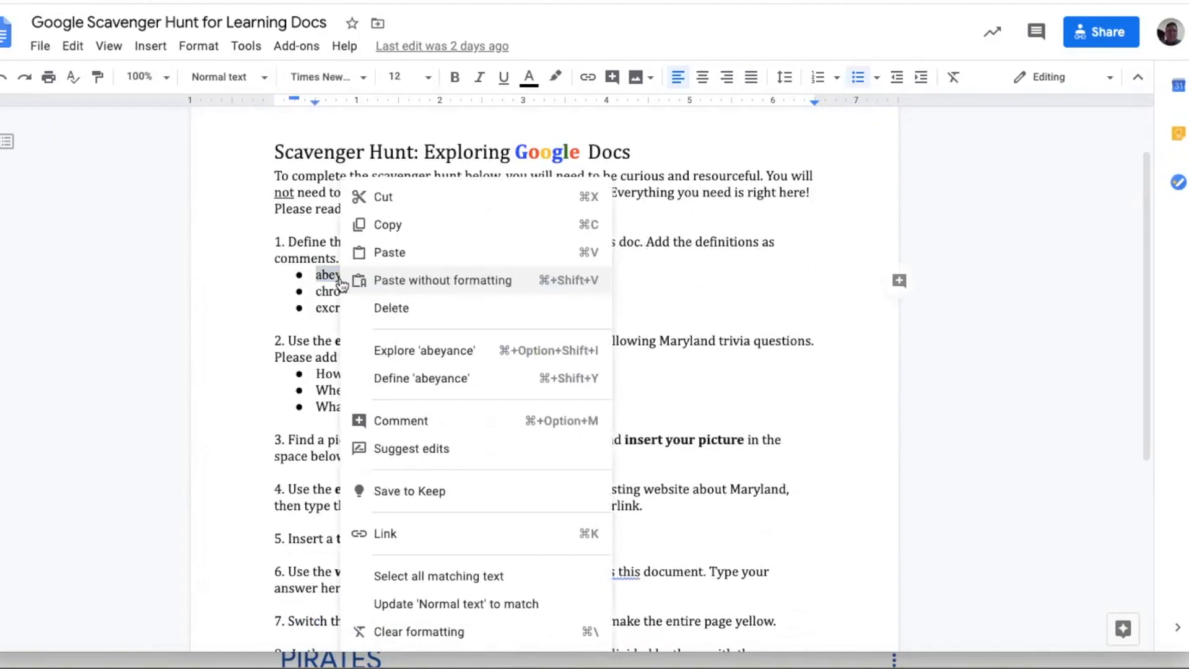
{"action": "left_click", "coordinate": [423, 380]}
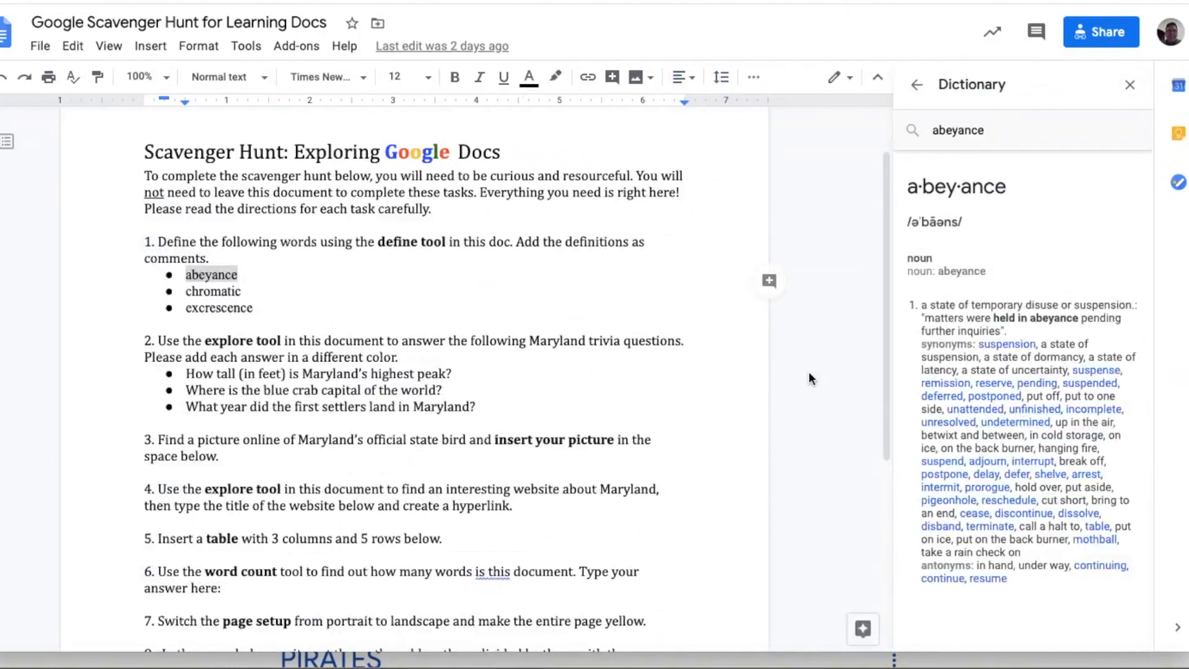
{"action": "left_click", "coordinate": [1130, 84]}
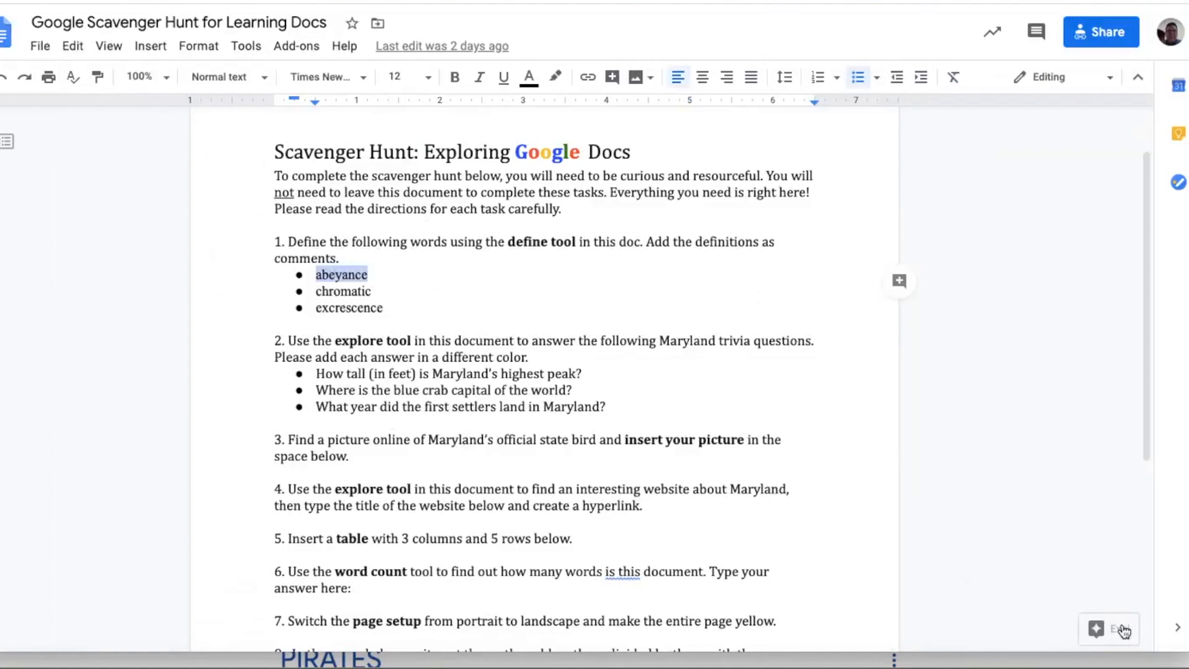
Step: Show the Explore tool and examine the remaining scavenger hunt tasks through number 10
{"action": "left_click", "coordinate": [1103, 628]}
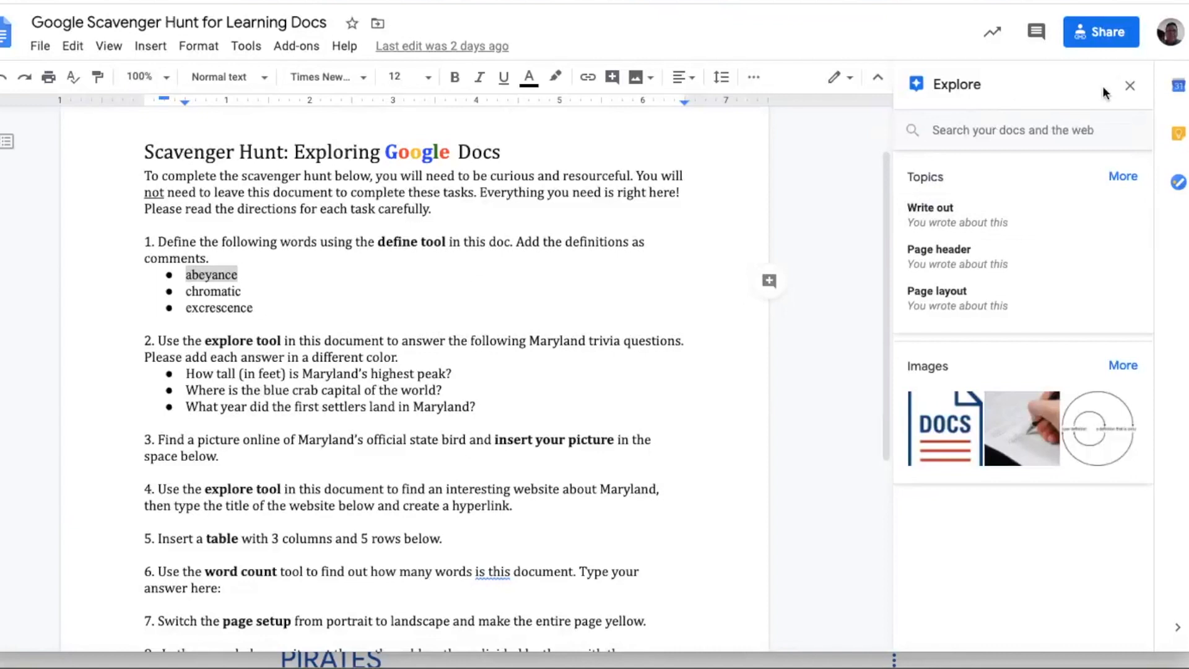
{"action": "left_click", "coordinate": [1130, 85]}
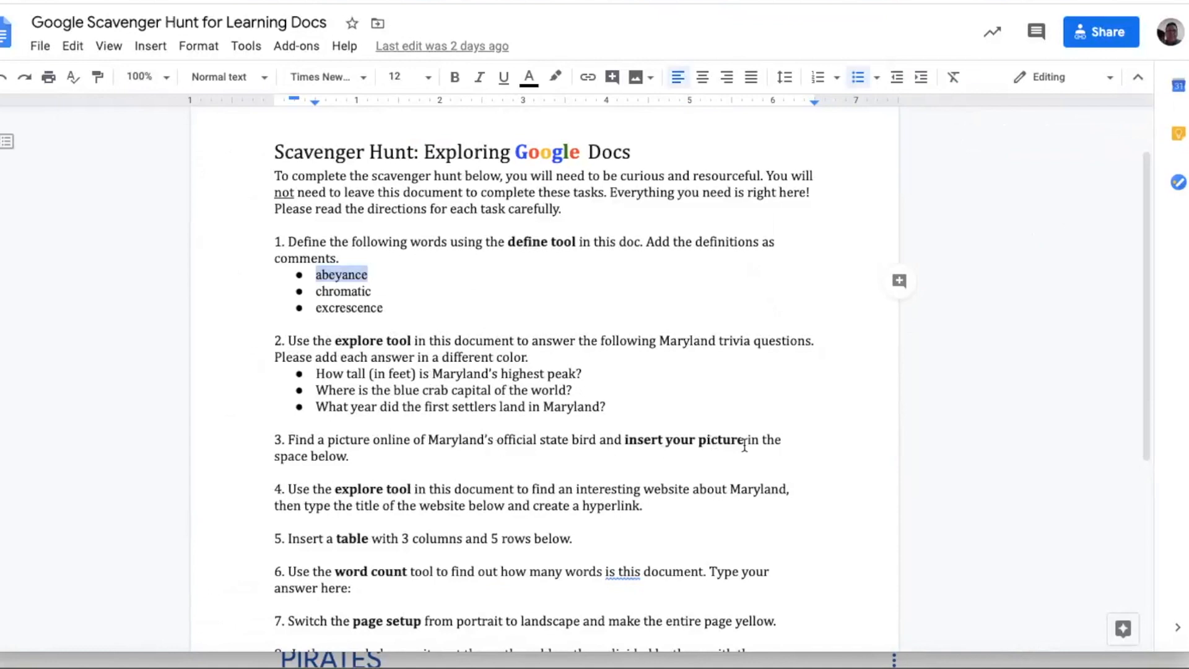
{"action": "double_click", "coordinate": [374, 461]}
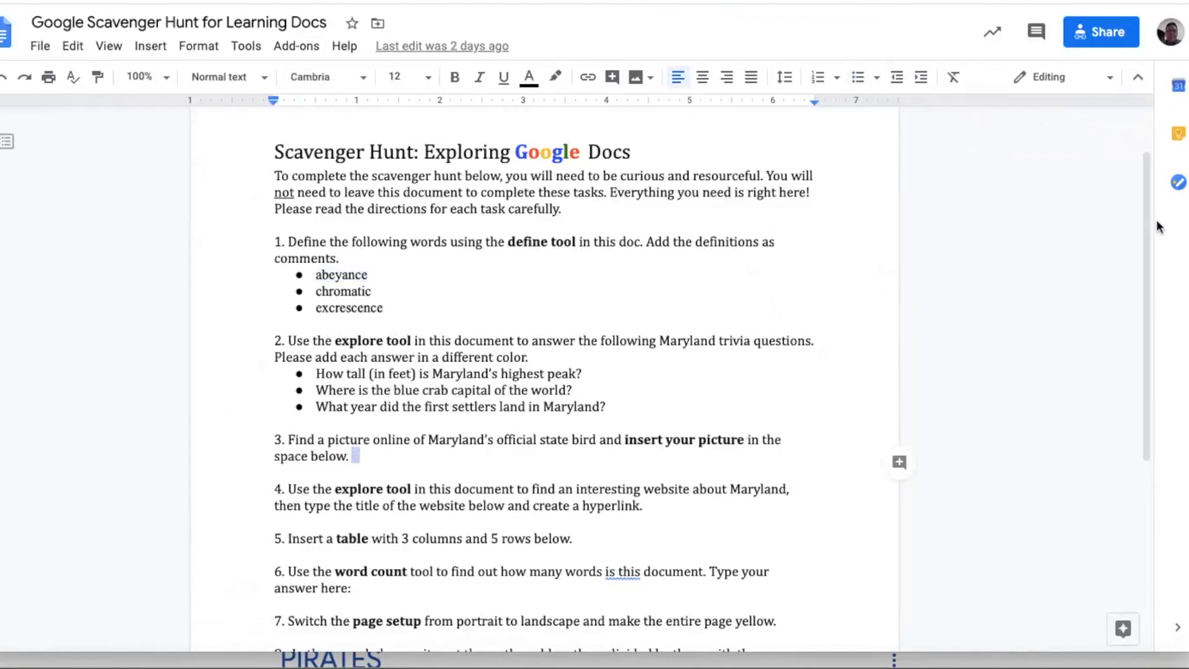
{"action": "left_click_drag", "start_coordinate": [1142, 214], "coordinate": [1138, 359]}
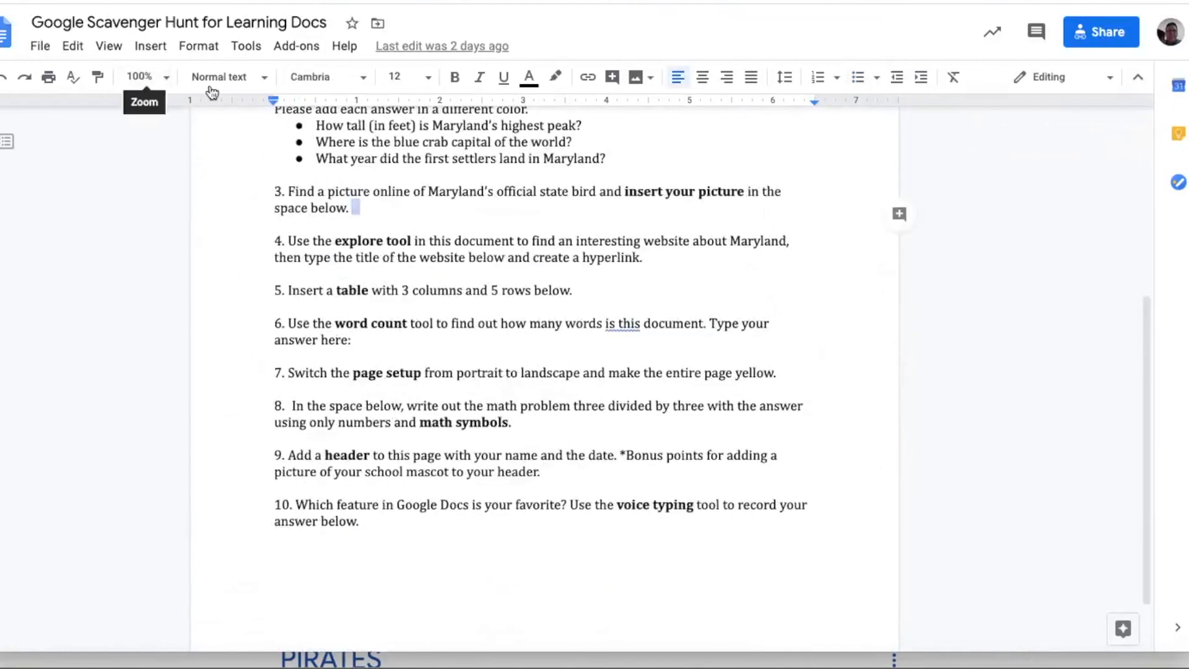
{"action": "left_click", "coordinate": [245, 47]}
{"action": "left_click", "coordinate": [673, 400]}
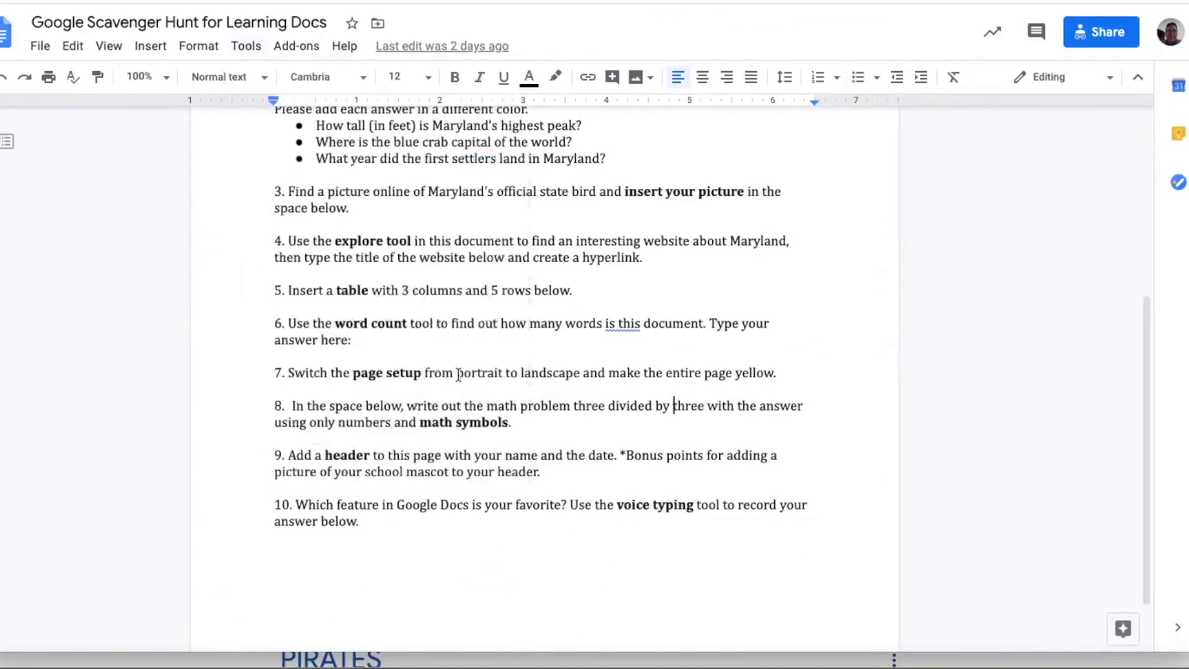
{"action": "scroll", "coordinate": [1145, 188], "scroll_direction": "up", "scroll_amount": 5}
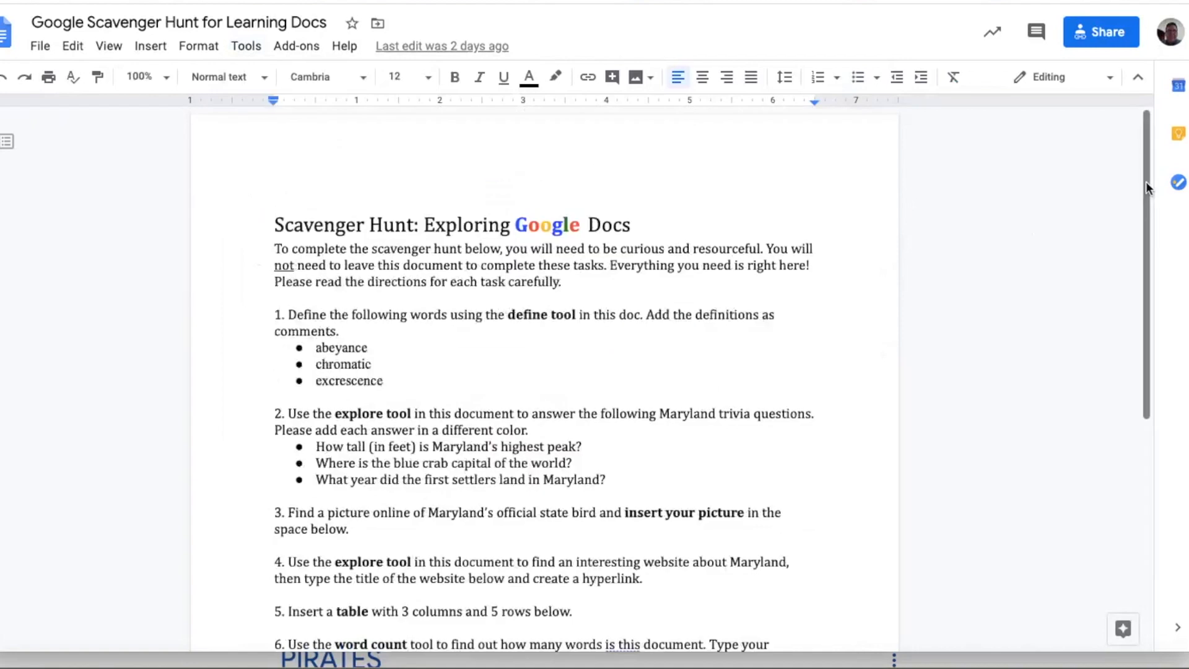
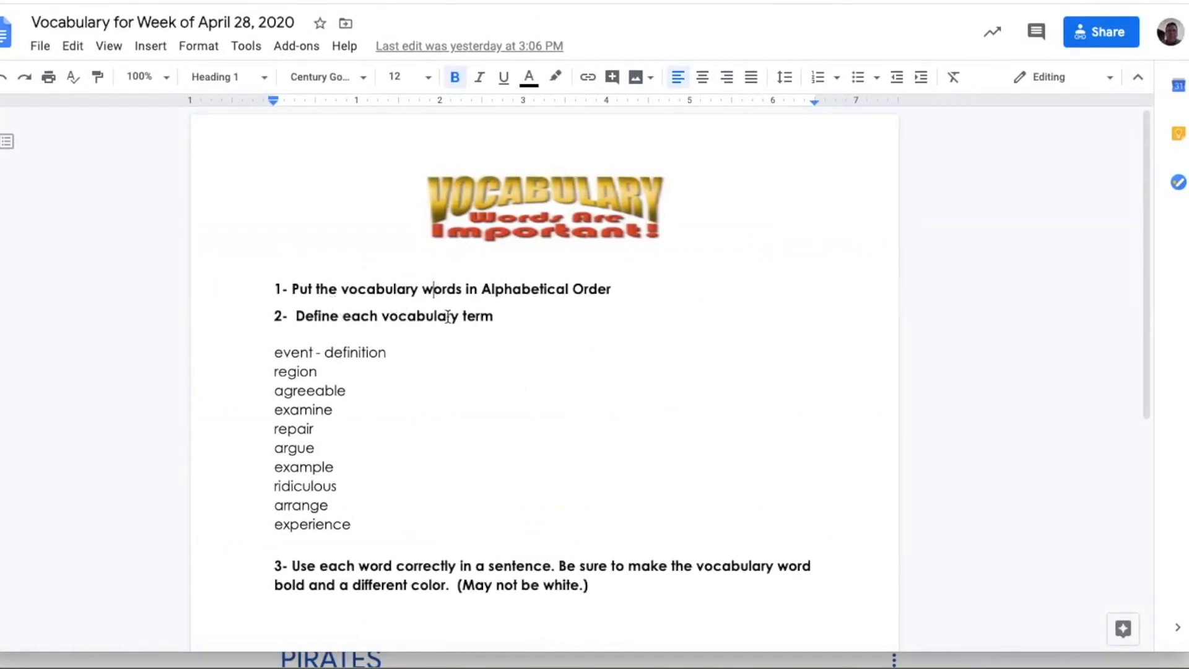
Step: Delete the "- definition" text after "event" in the Vocabulary for Week of April 28, 2020 word list
{"action": "double_click", "coordinate": [363, 351]}
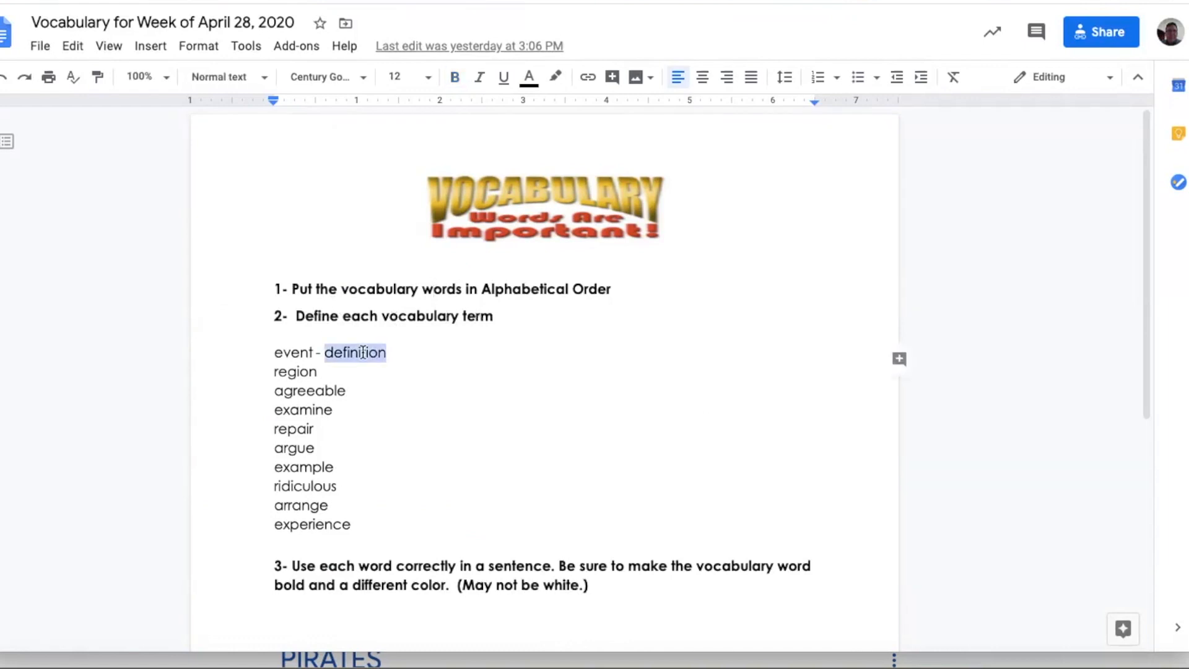
{"action": "key", "text": "BackSpace"}
{"action": "key", "text": "BackSpace"}
{"action": "key", "text": "BackSpace"}
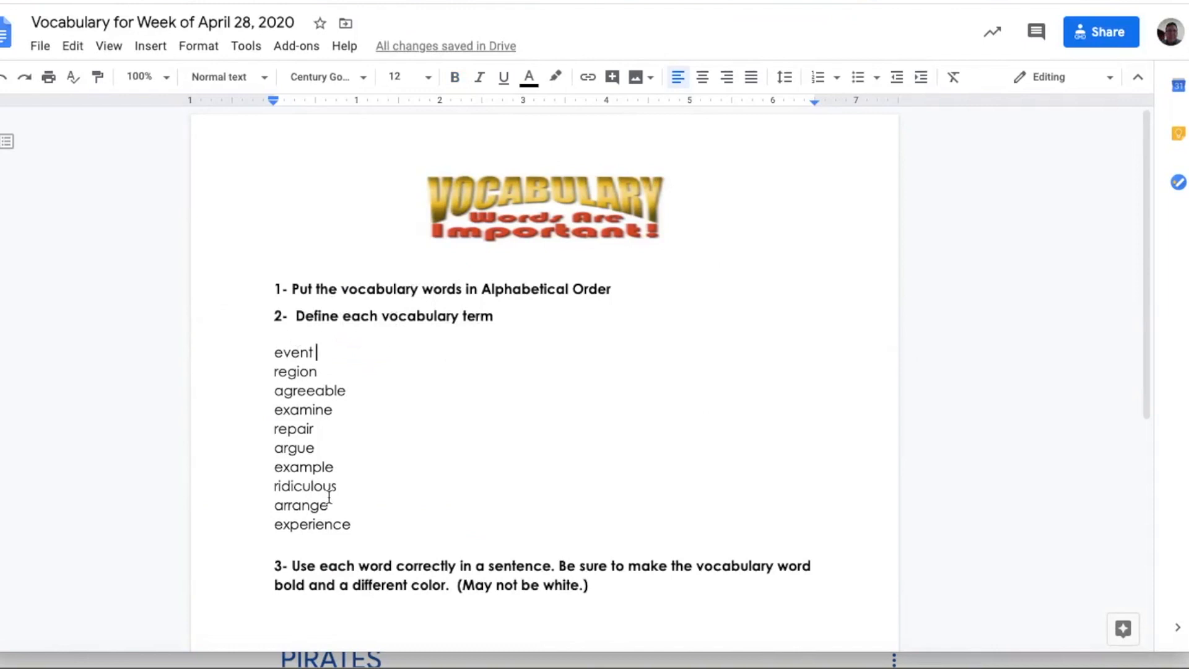
Step: Examine the vocabulary word list and the three task instructions in the document
{"action": "double_click", "coordinate": [298, 350]}
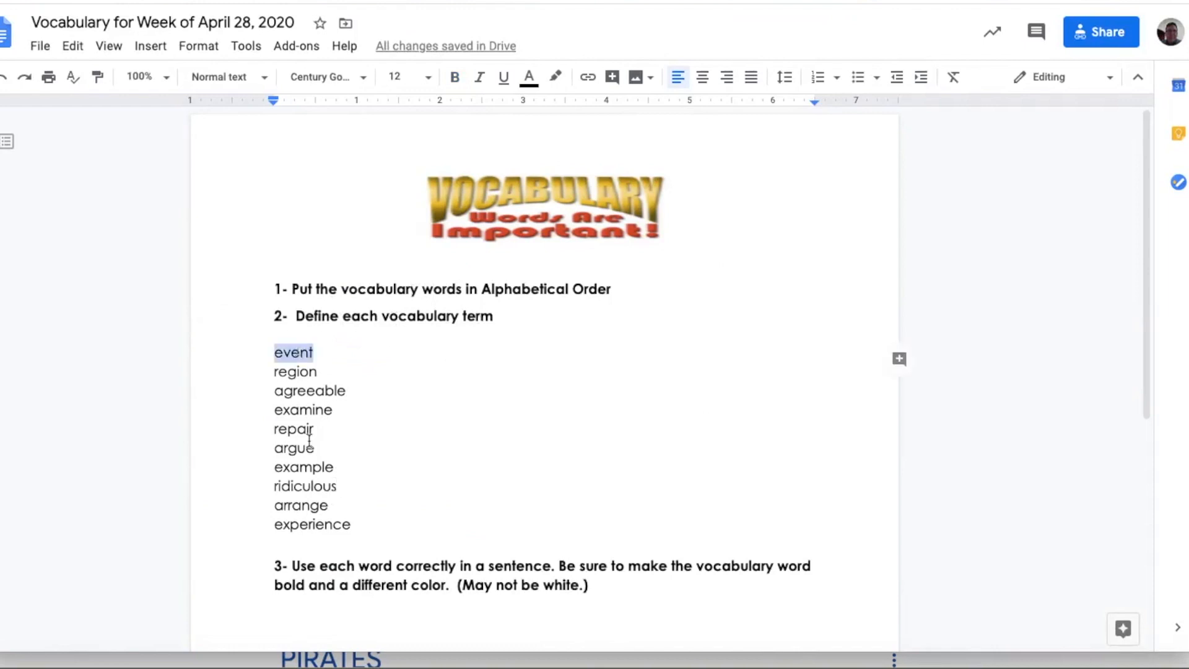
{"action": "left_click", "coordinate": [389, 422]}
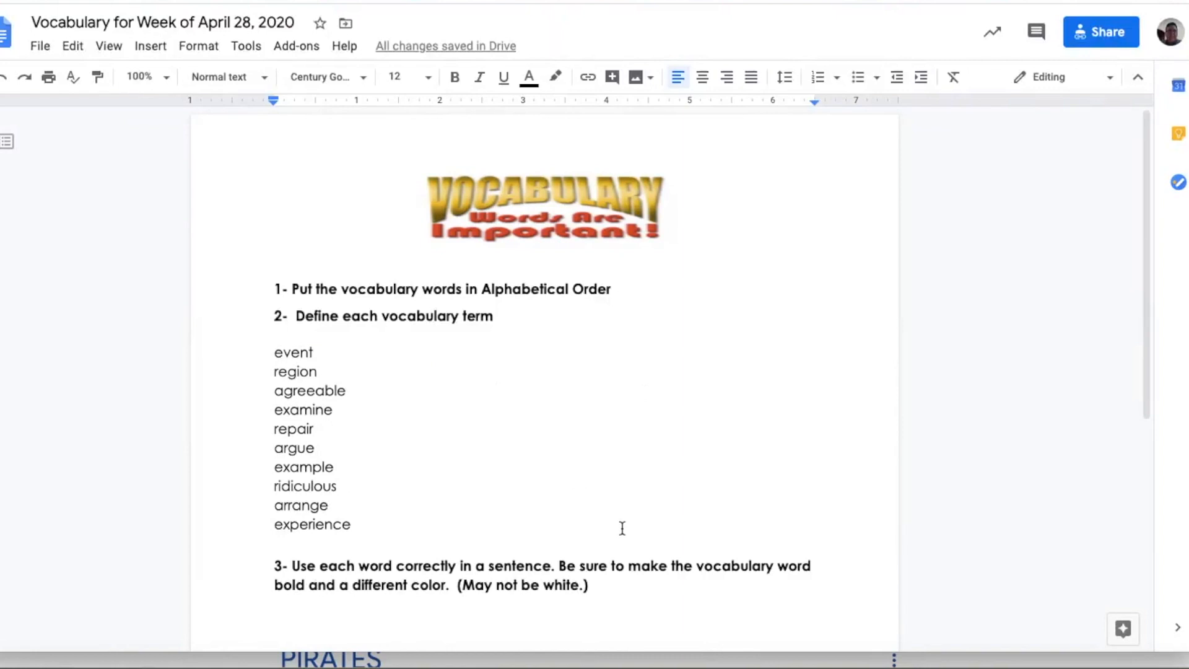
{"action": "left_click_drag", "start_coordinate": [1145, 240], "coordinate": [1131, 518]}
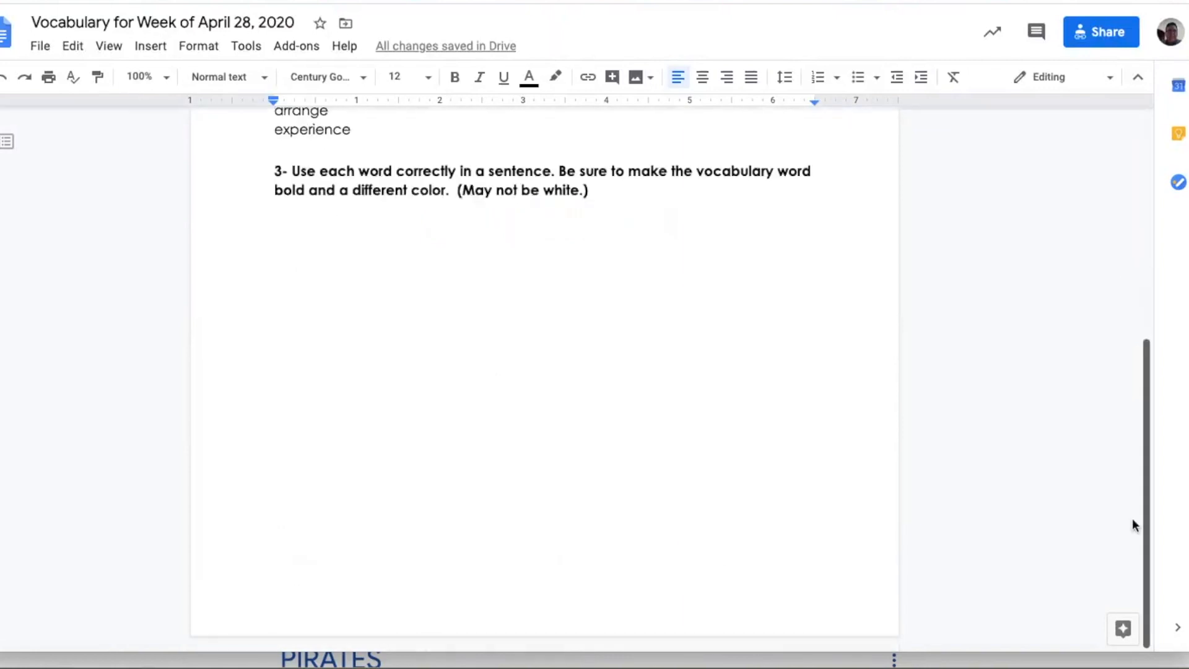
{"action": "scroll", "coordinate": [1135, 254], "scroll_direction": "up", "scroll_amount": 6}
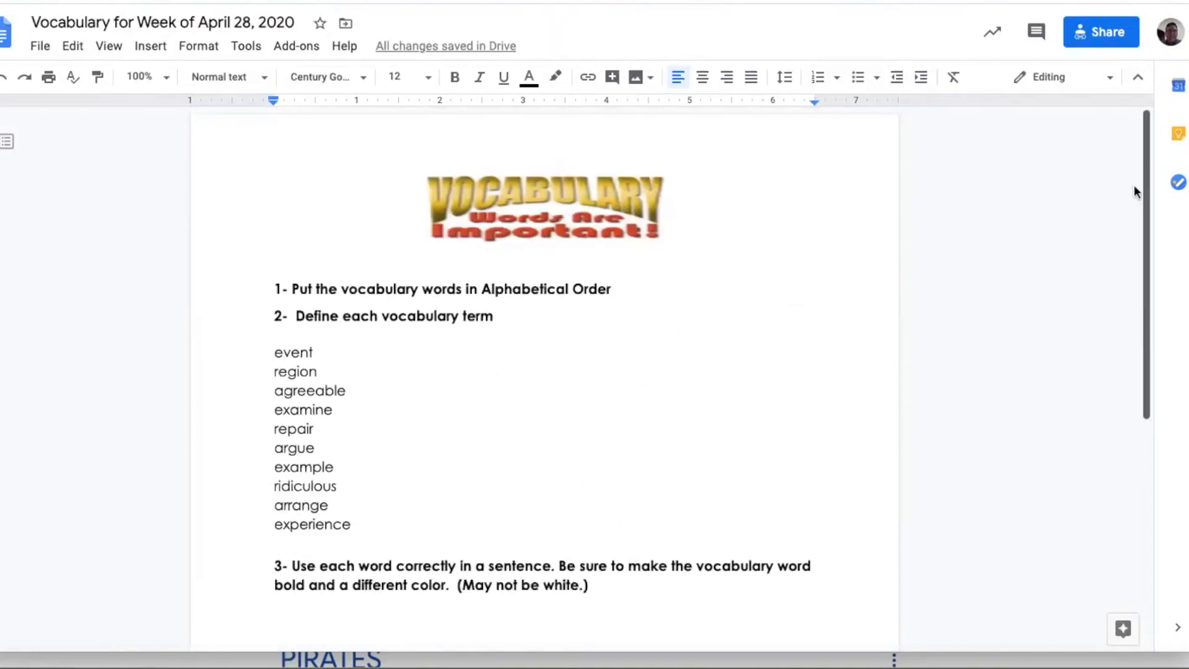
{"action": "scroll", "coordinate": [1134, 236], "scroll_direction": "down", "scroll_amount": 4}
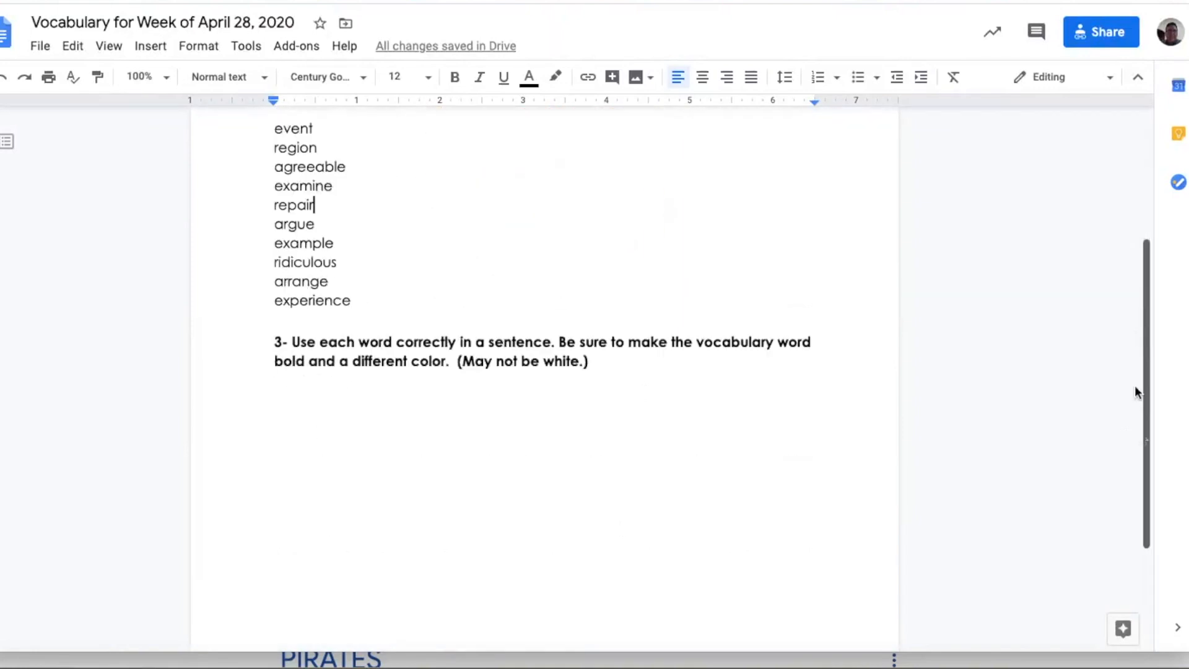
Step: Start a numbered list below task 3 and dictate "Arrange the vocabulary words in alphabetical order." with voice typing
{"action": "scroll", "coordinate": [1136, 408], "scroll_direction": "down", "scroll_amount": 3}
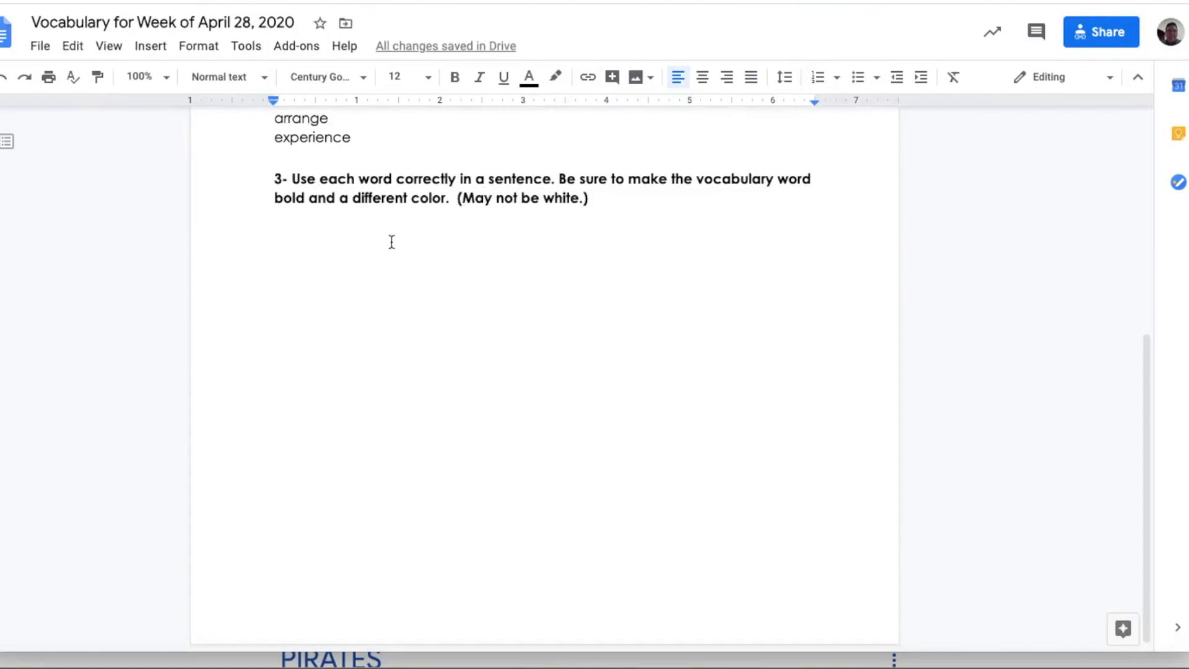
{"action": "left_click", "coordinate": [331, 242]}
{"action": "key", "text": "ctrl+shift+7"}
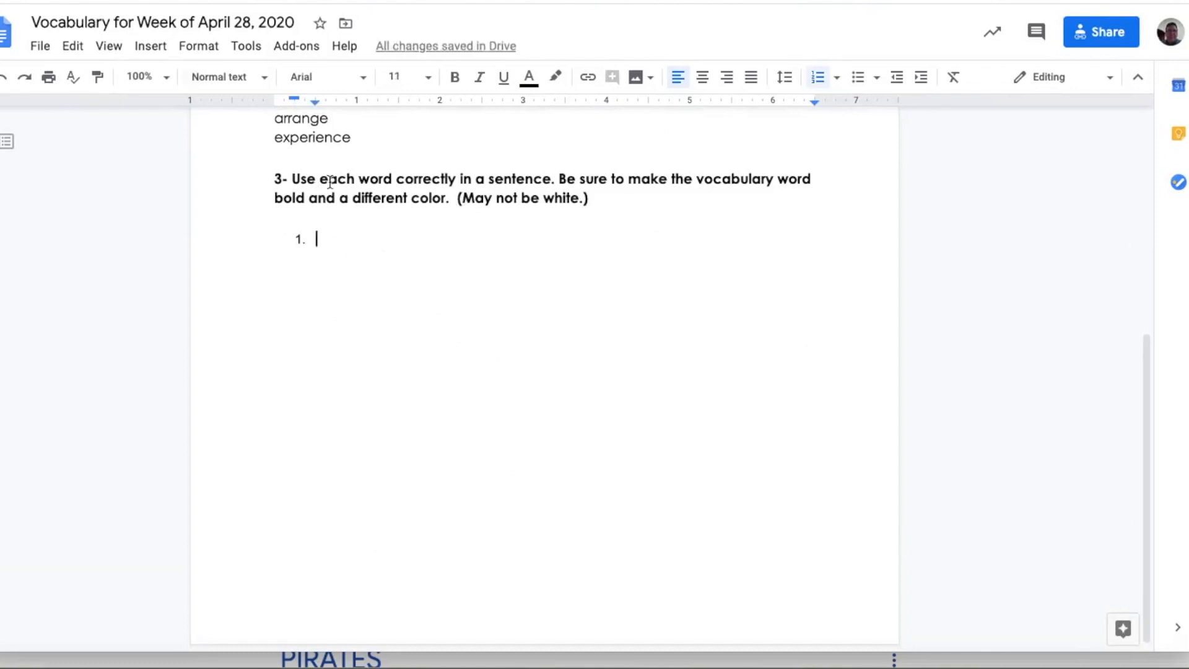
{"action": "left_click", "coordinate": [245, 49]}
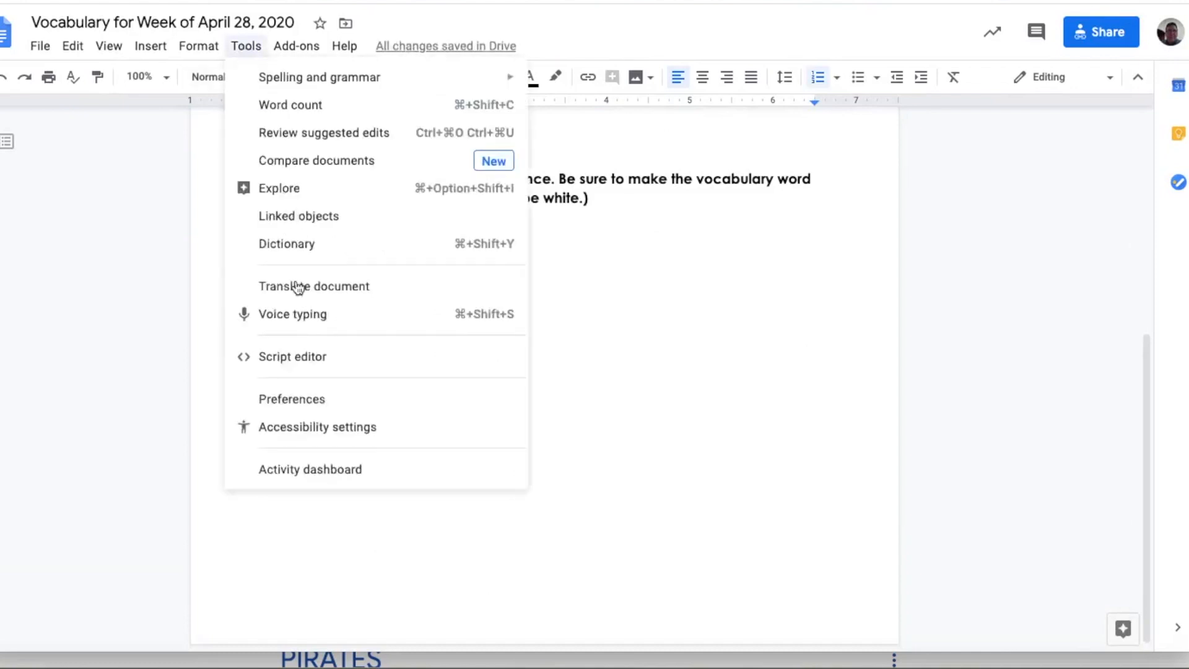
{"action": "left_click", "coordinate": [300, 314]}
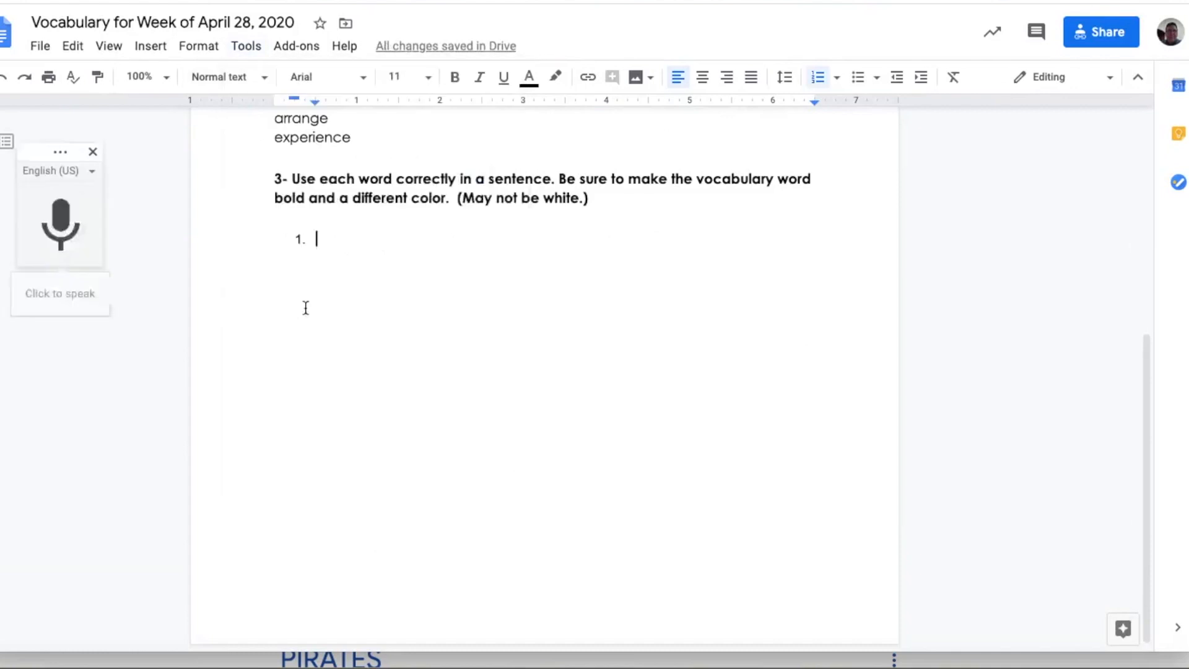
{"action": "left_click", "coordinate": [52, 245]}
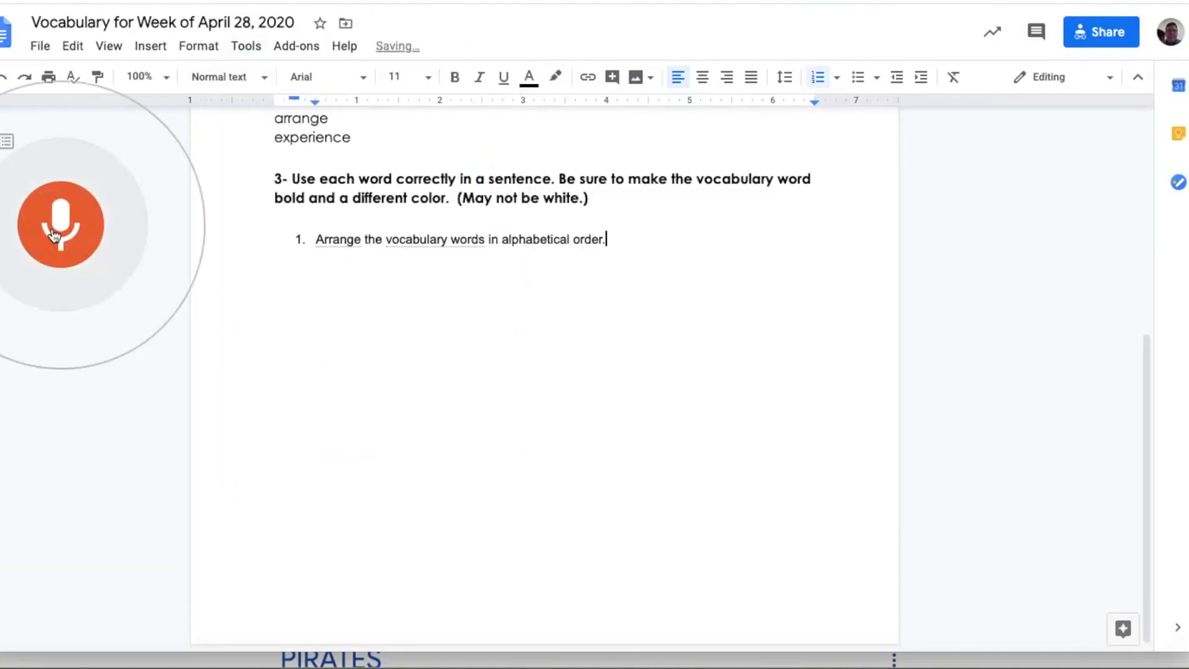
{"action": "left_click", "coordinate": [53, 234]}
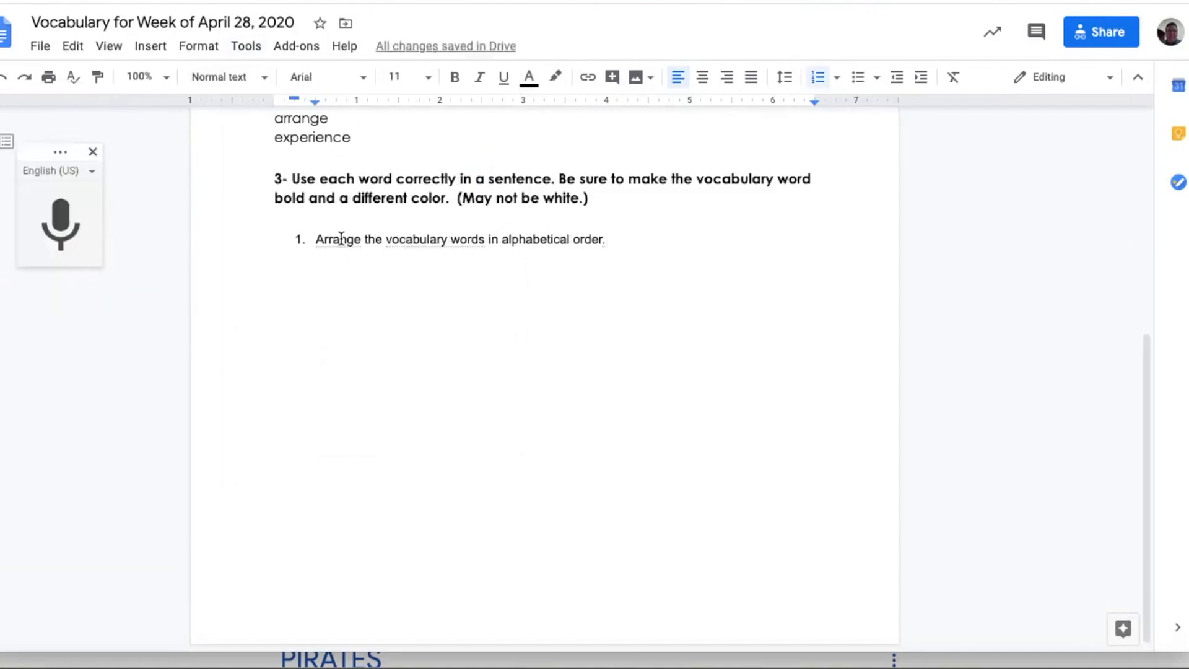
Step: Make the word "Arrange" in the dictated sentence bold and orange
{"action": "mouse_move", "coordinate": [359, 239]}
{"action": "left_mouse_down"}
{"action": "mouse_move", "coordinate": [316, 239]}
{"action": "mouse_move", "coordinate": [361, 239]}
{"action": "left_mouse_up"}
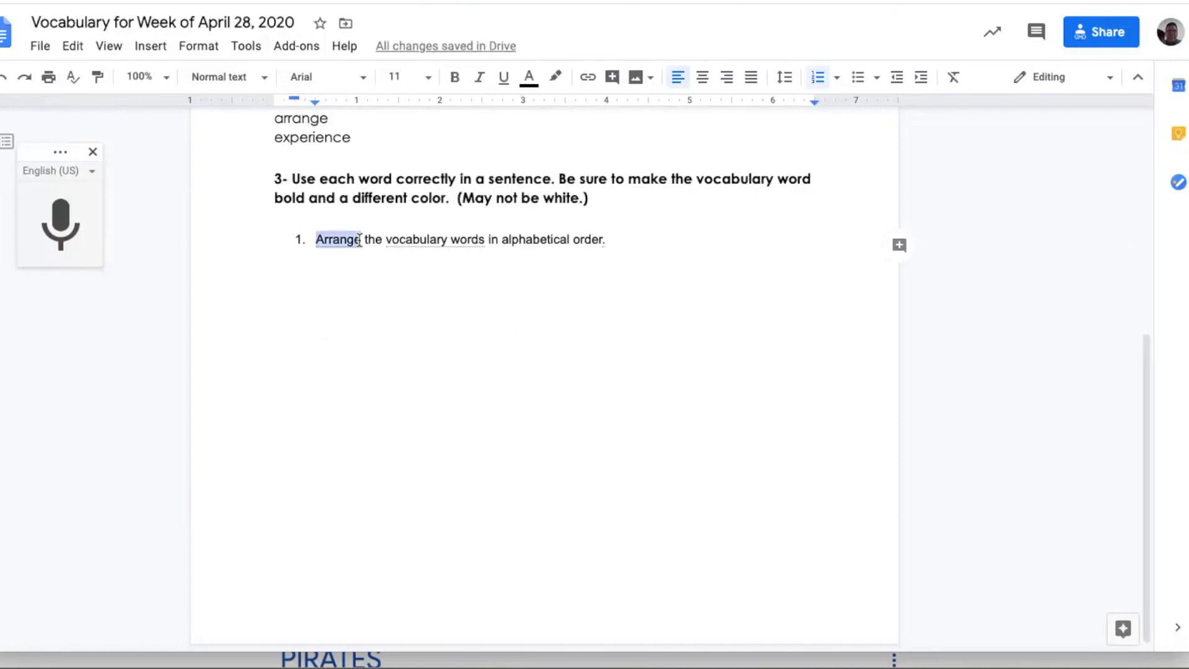
{"action": "left_click", "coordinate": [454, 77]}
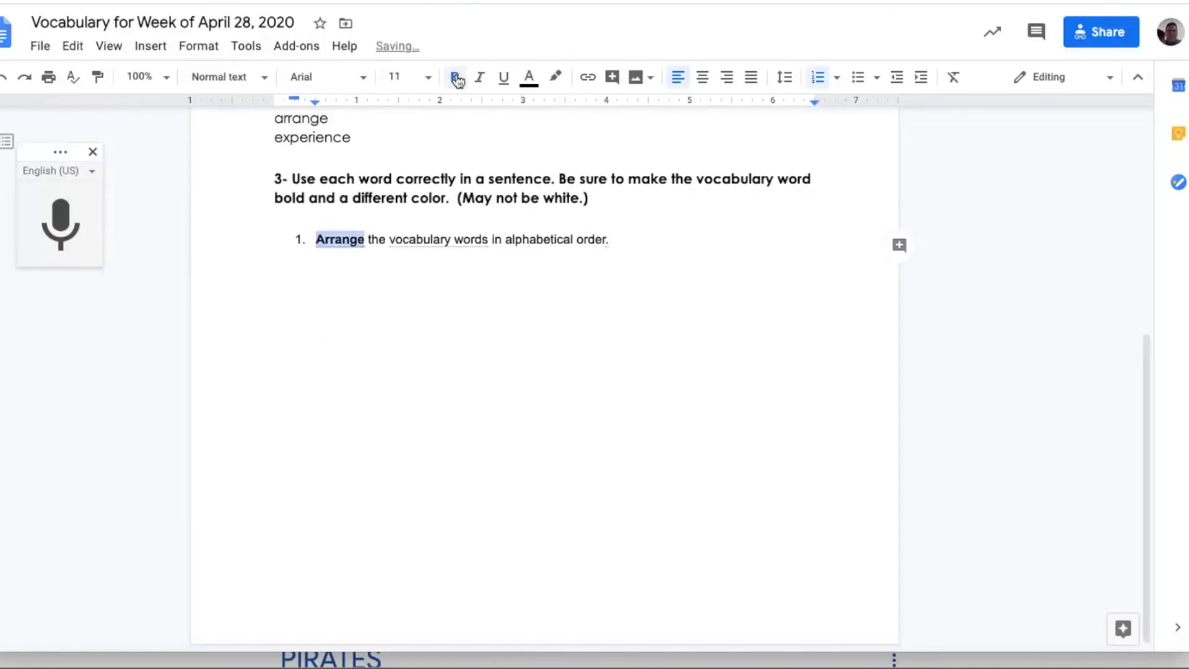
{"action": "left_click", "coordinate": [530, 80]}
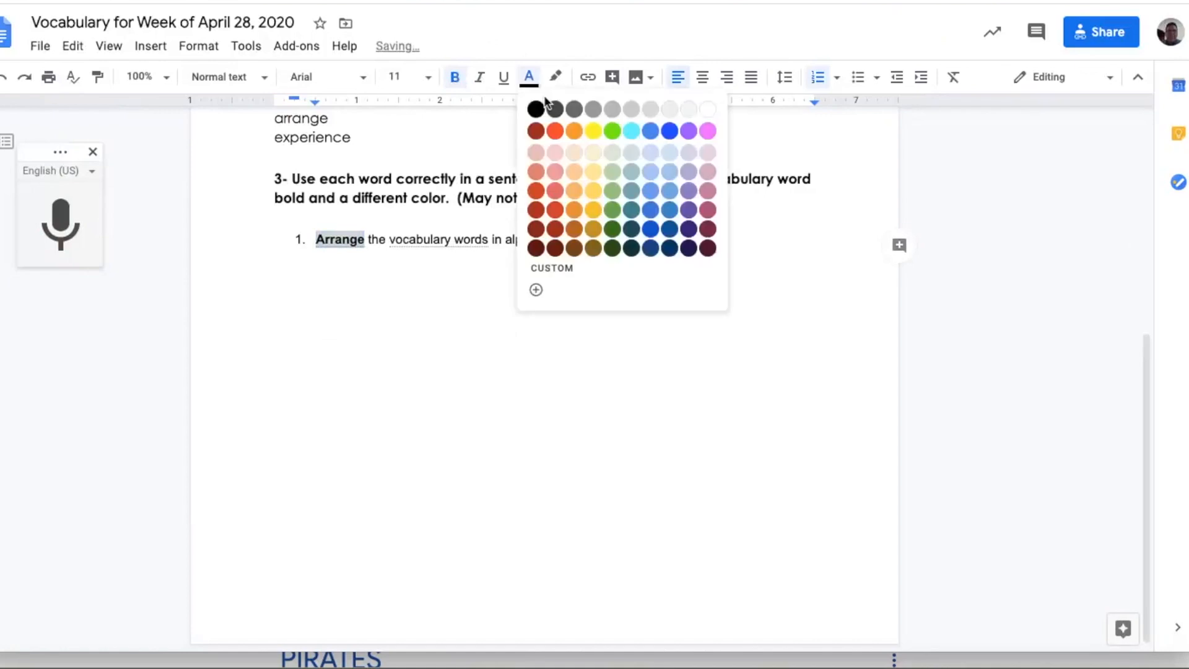
{"action": "left_click", "coordinate": [575, 130]}
{"action": "left_click", "coordinate": [488, 332]}
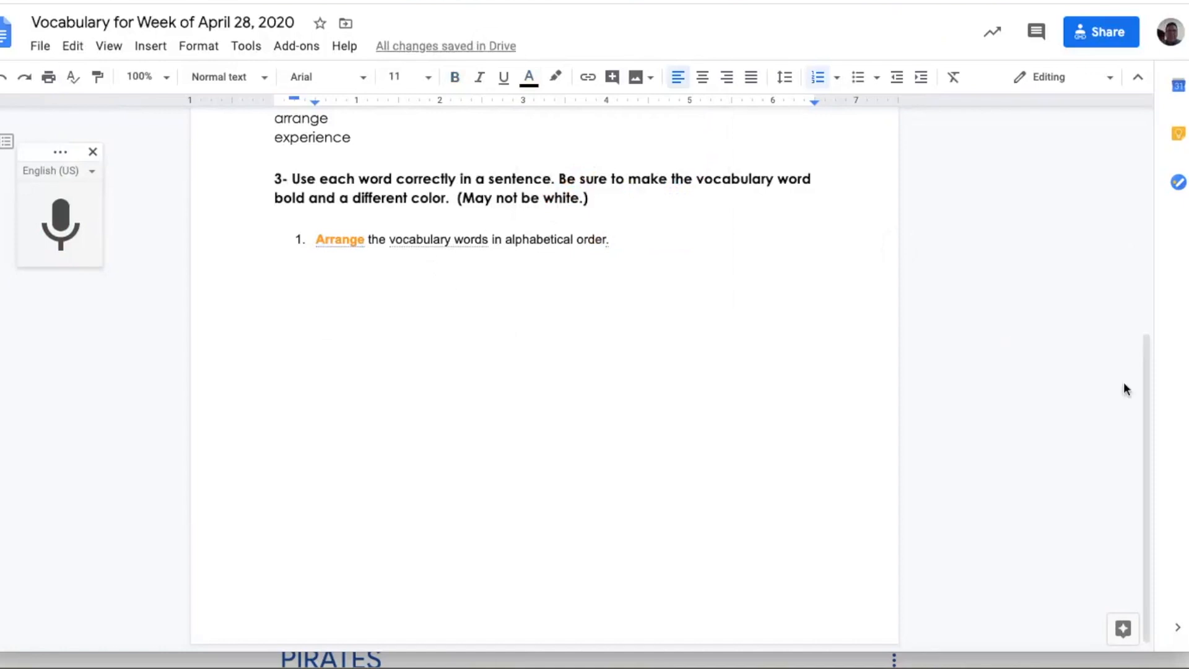
Step: Return to the slideshow, turn on captions, and advance to the Content Area Ideas slide
{"action": "left_click_drag", "start_coordinate": [1141, 389], "coordinate": [1101, 210]}
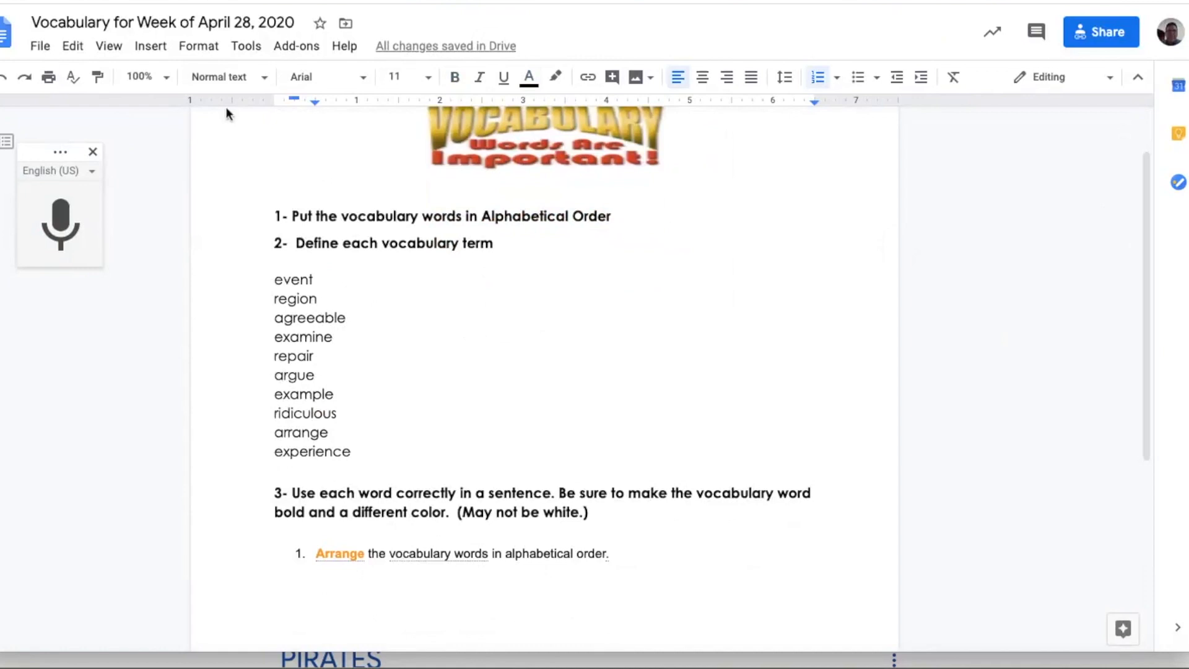
{"action": "left_click", "coordinate": [483, 553]}
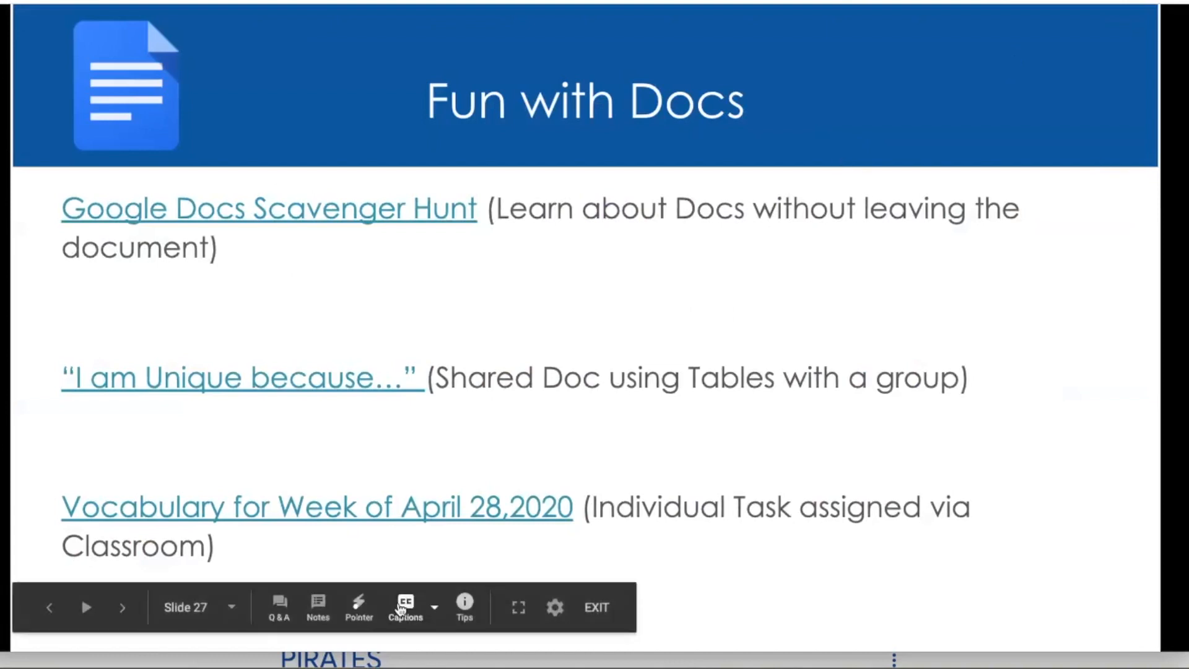
{"action": "left_click", "coordinate": [400, 609]}
{"action": "left_click", "coordinate": [804, 337]}
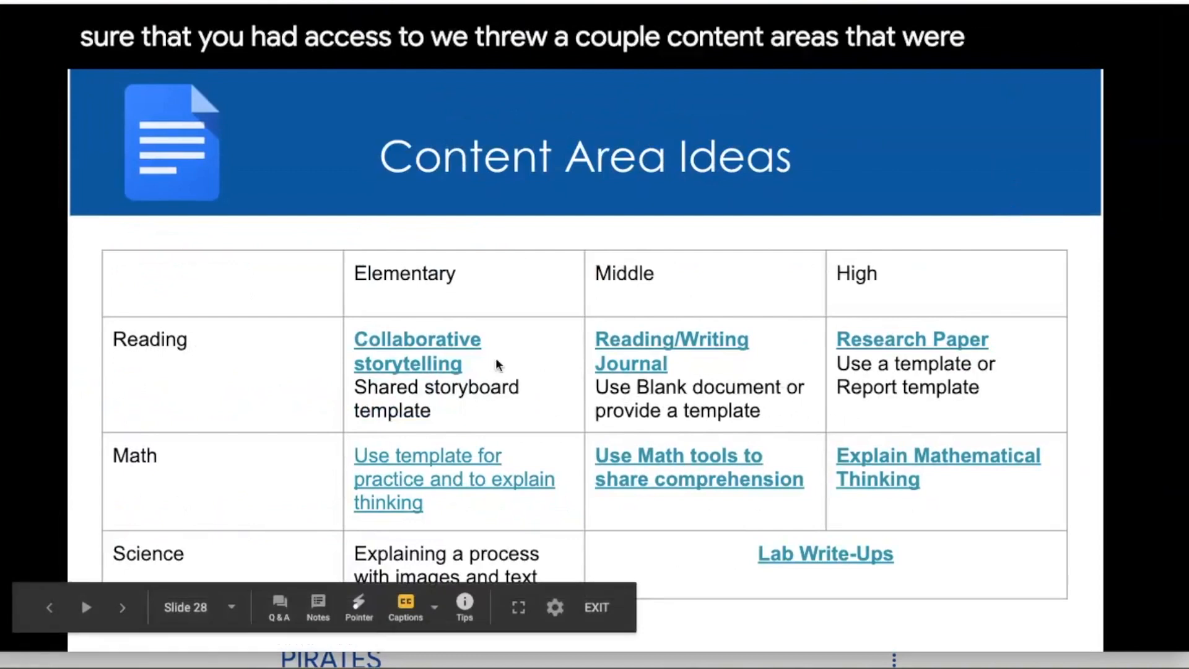
Step: Open the linked Collaborative storytelling storyboard template and point out its first image placeholder and the caption cell below it
{"action": "left_click", "coordinate": [414, 342]}
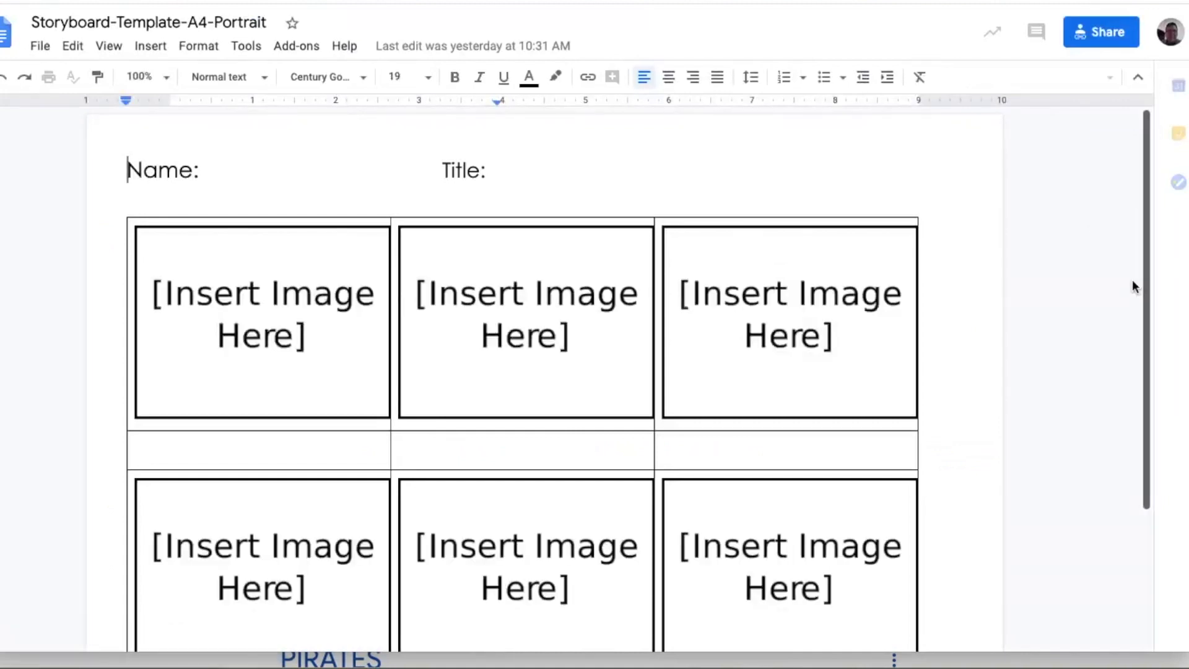
{"action": "scroll", "coordinate": [1132, 280], "scroll_direction": "down", "scroll_amount": 3}
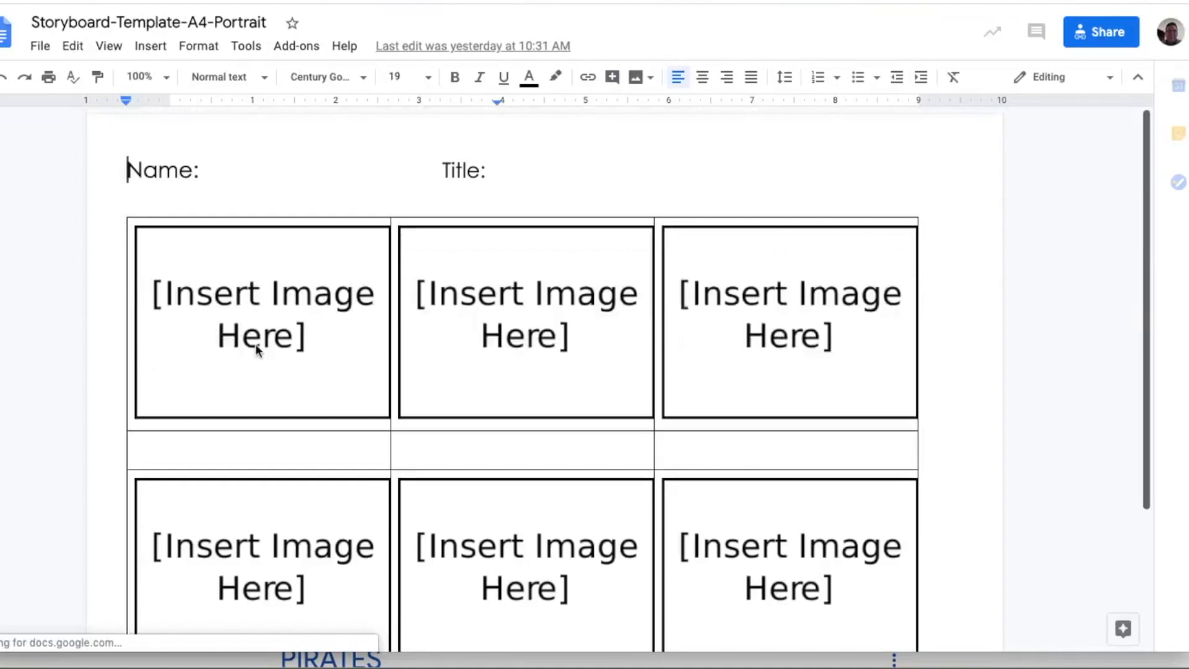
{"action": "left_click", "coordinate": [239, 334]}
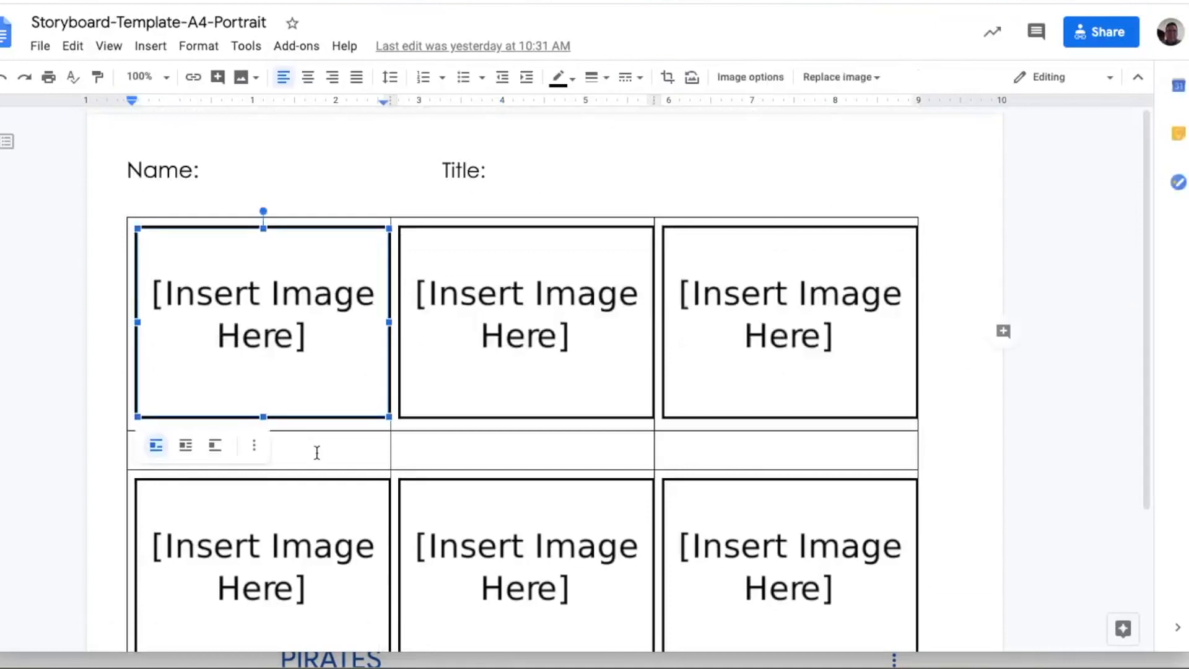
{"action": "left_click", "coordinate": [183, 451]}
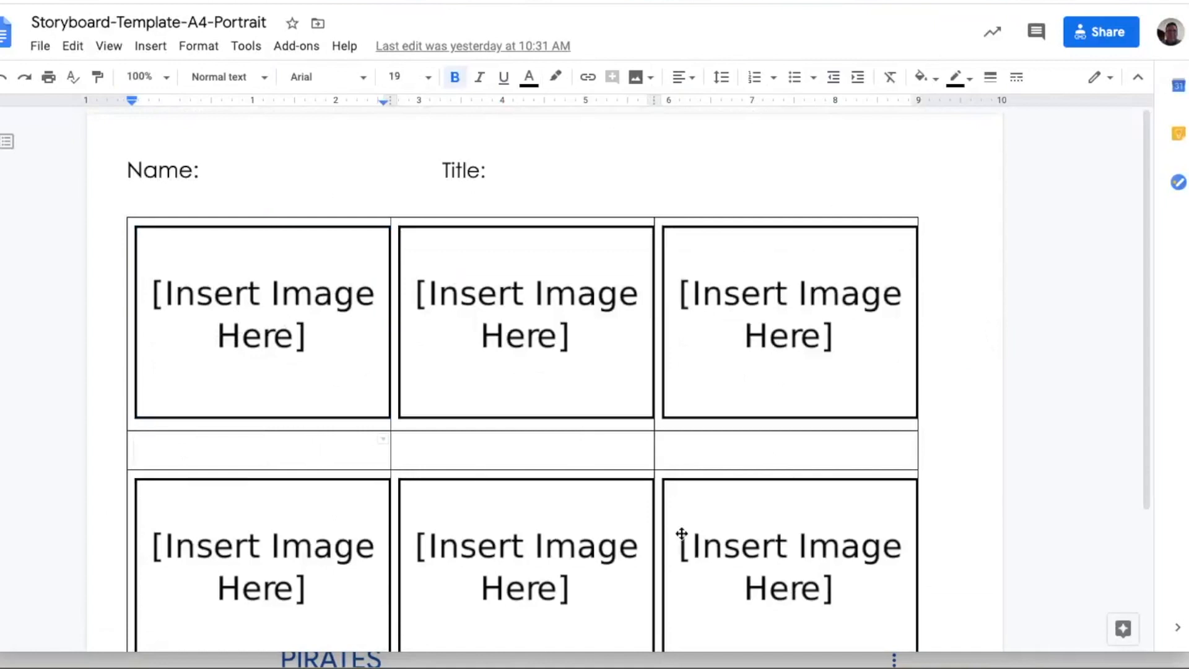
{"action": "left_click", "coordinate": [250, 302]}
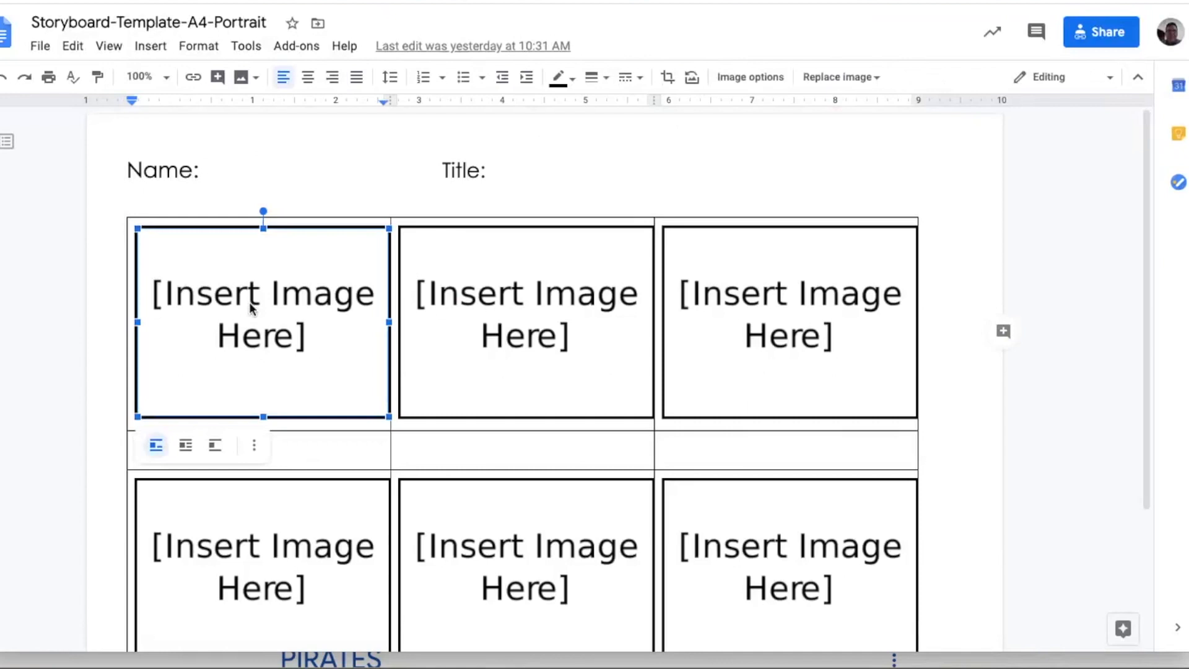
{"action": "right_click", "coordinate": [251, 306]}
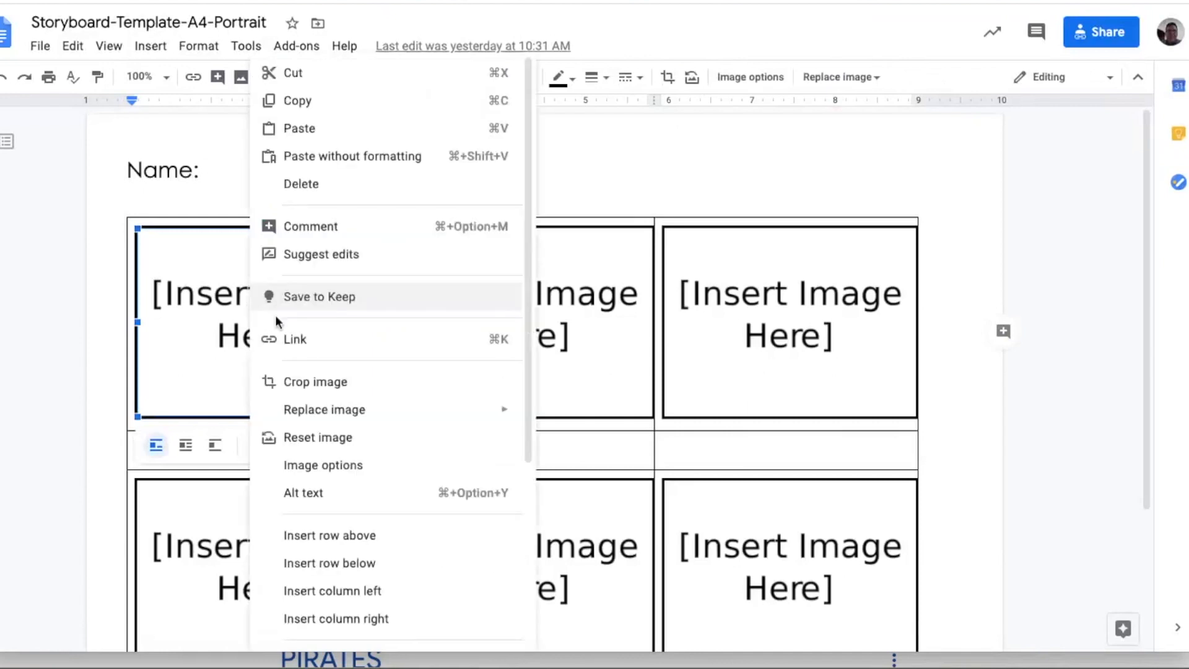
{"action": "mouse_move", "coordinate": [320, 413]}
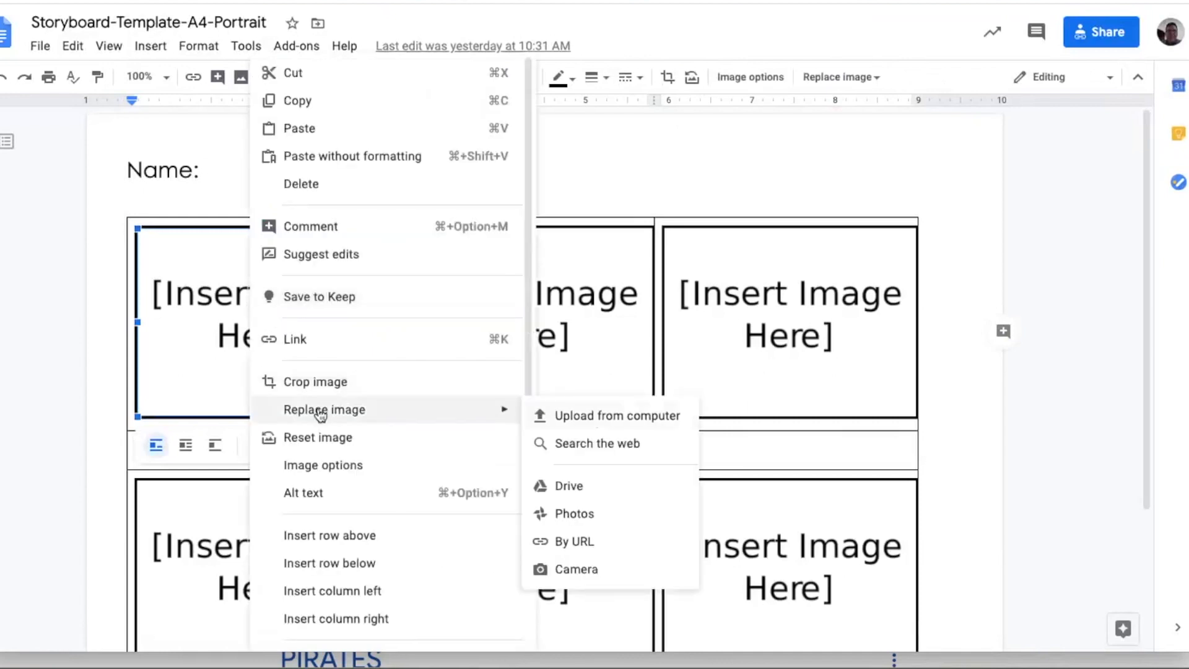
{"action": "left_click", "coordinate": [618, 422]}
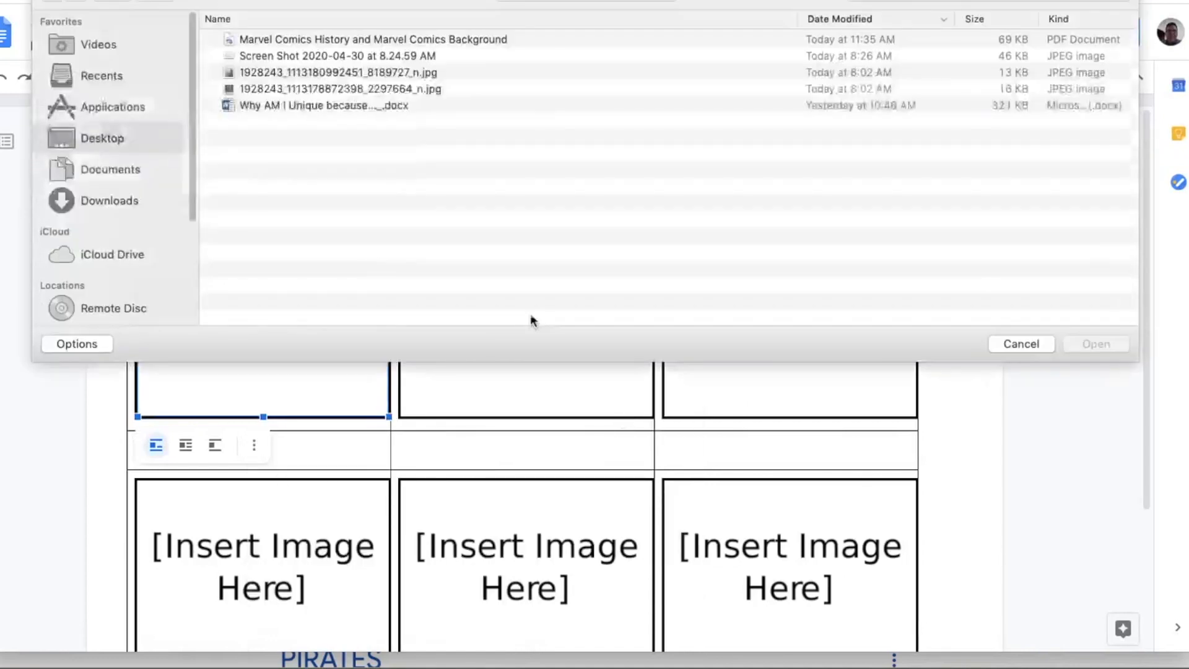
{"action": "left_click", "coordinate": [274, 72]}
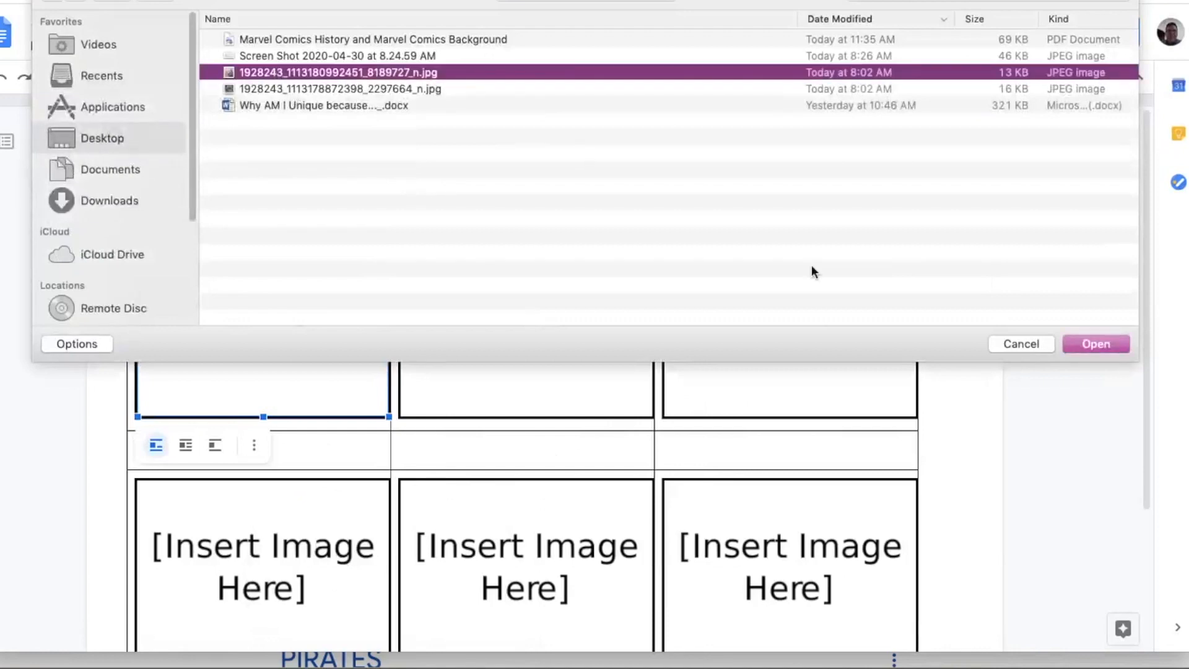
{"action": "left_click", "coordinate": [277, 87]}
{"action": "left_click", "coordinate": [1095, 344]}
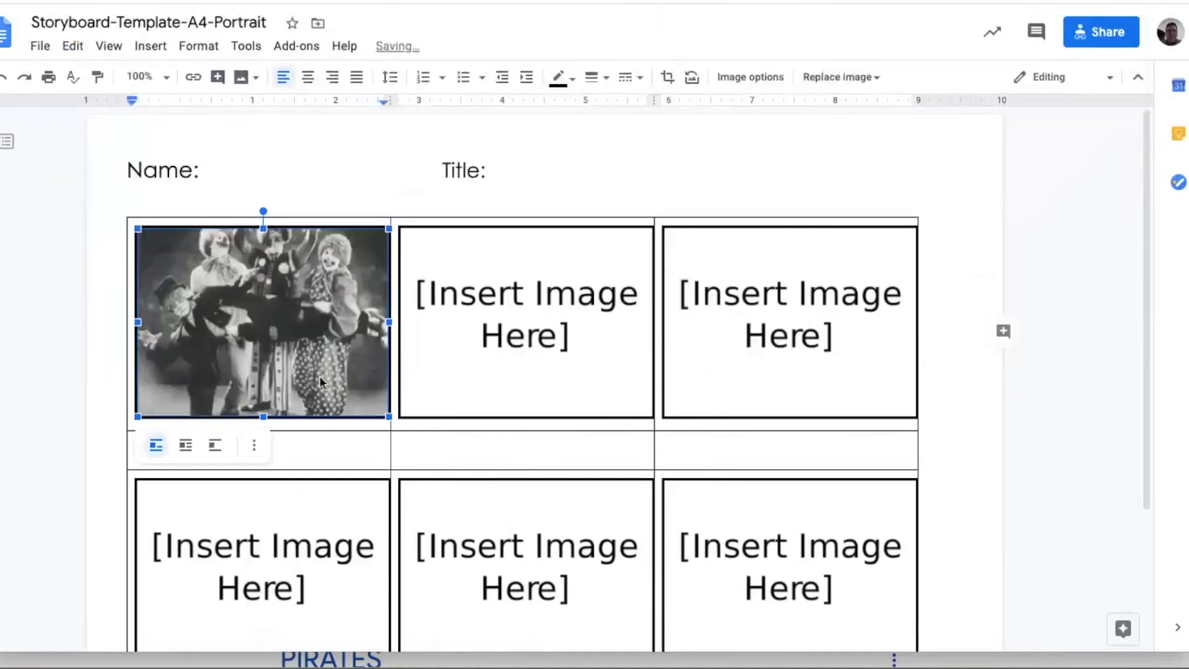
Step: Enter the caption "Jocko the clown was my mom." in the cell below the first storyboard image
{"action": "left_click", "coordinate": [293, 451]}
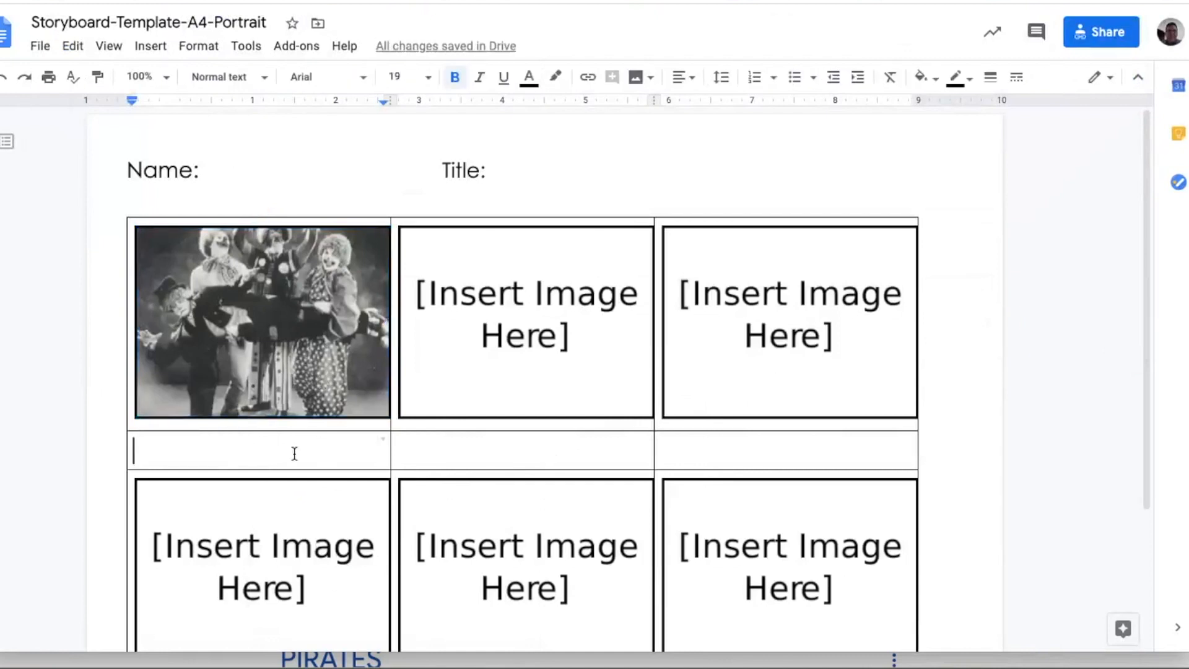
{"action": "type", "text": "J"}
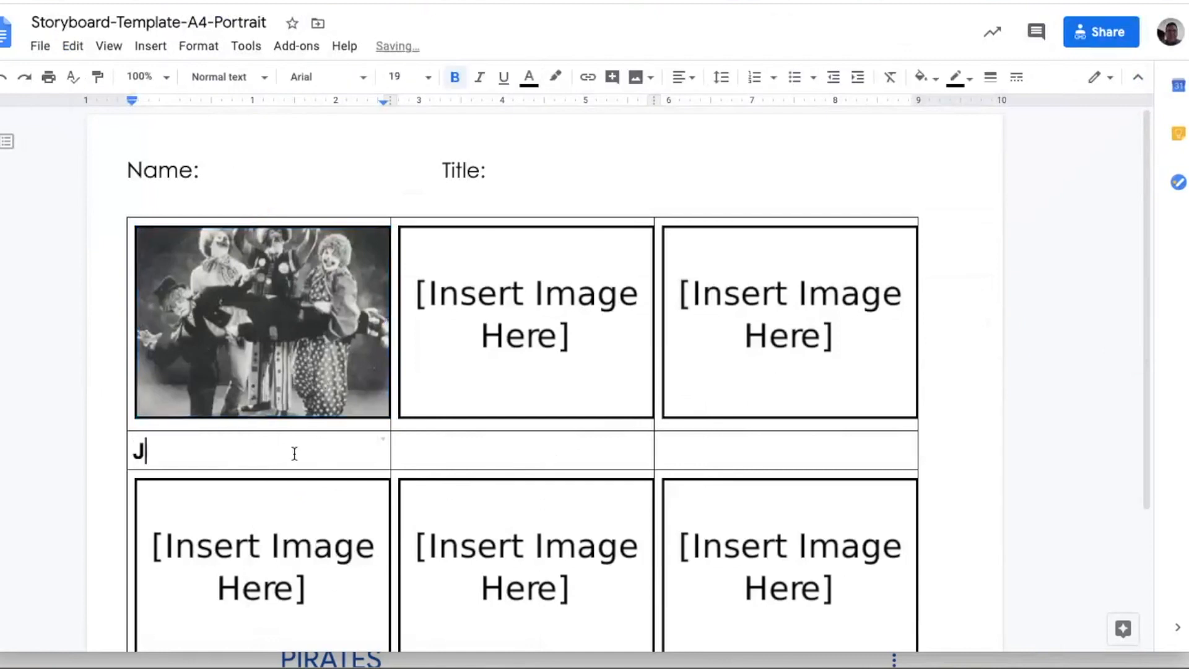
{"action": "type", "text": "ocko the cl"}
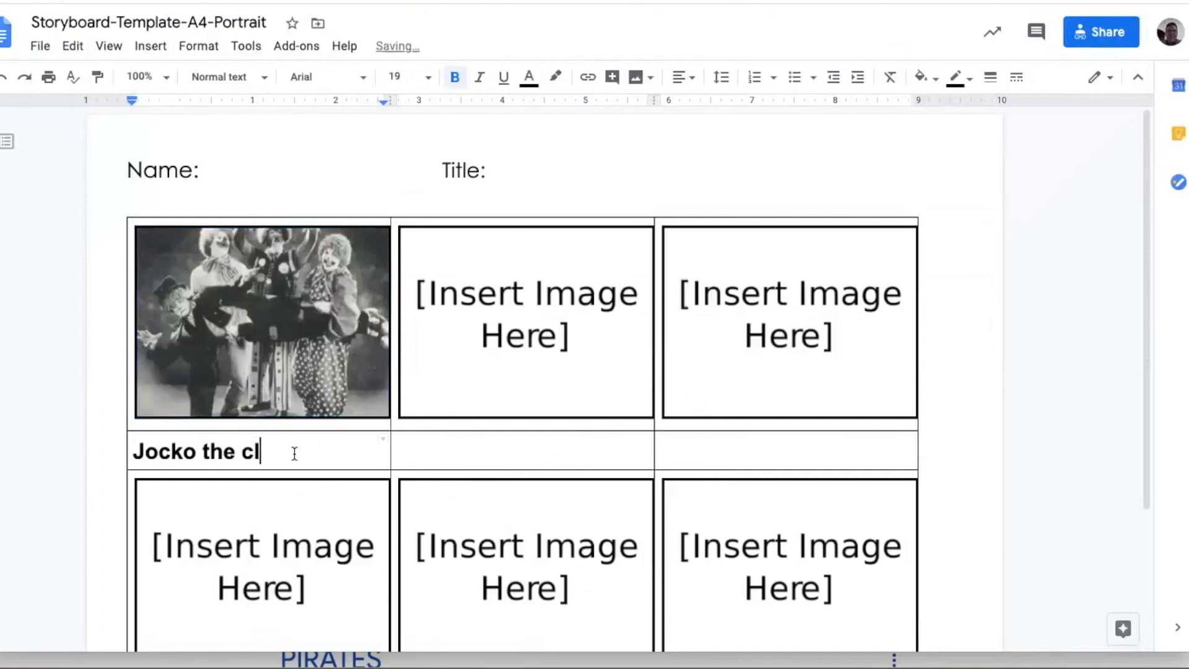
{"action": "type", "text": "own was m"}
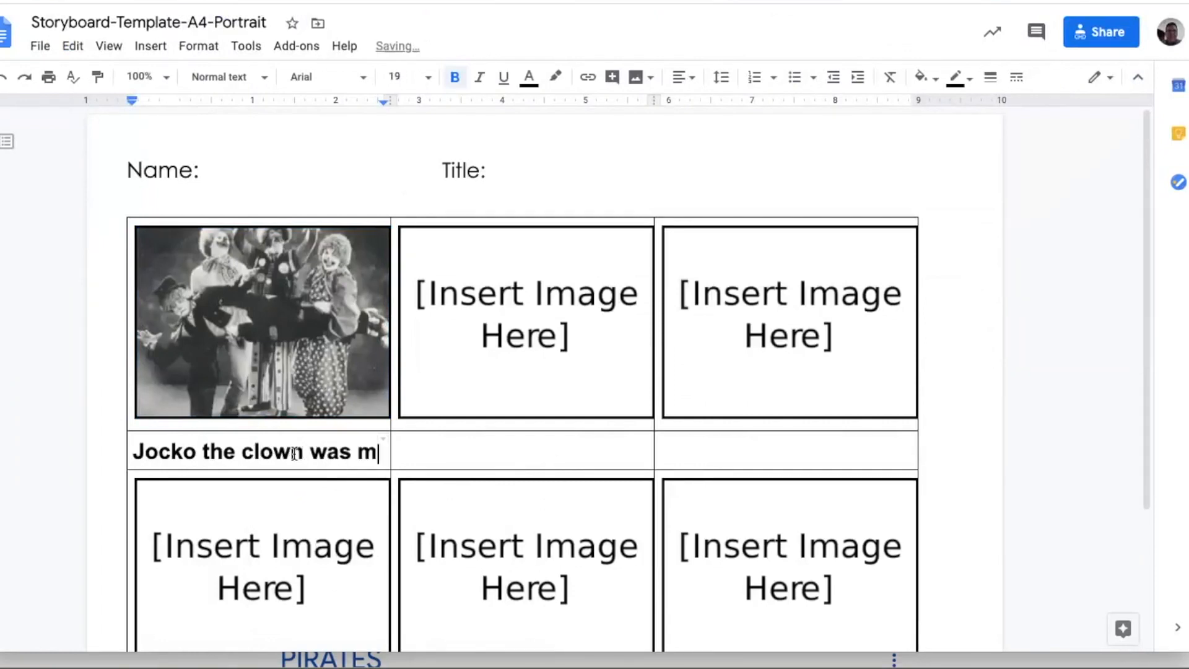
{"action": "type", "text": "y mom."}
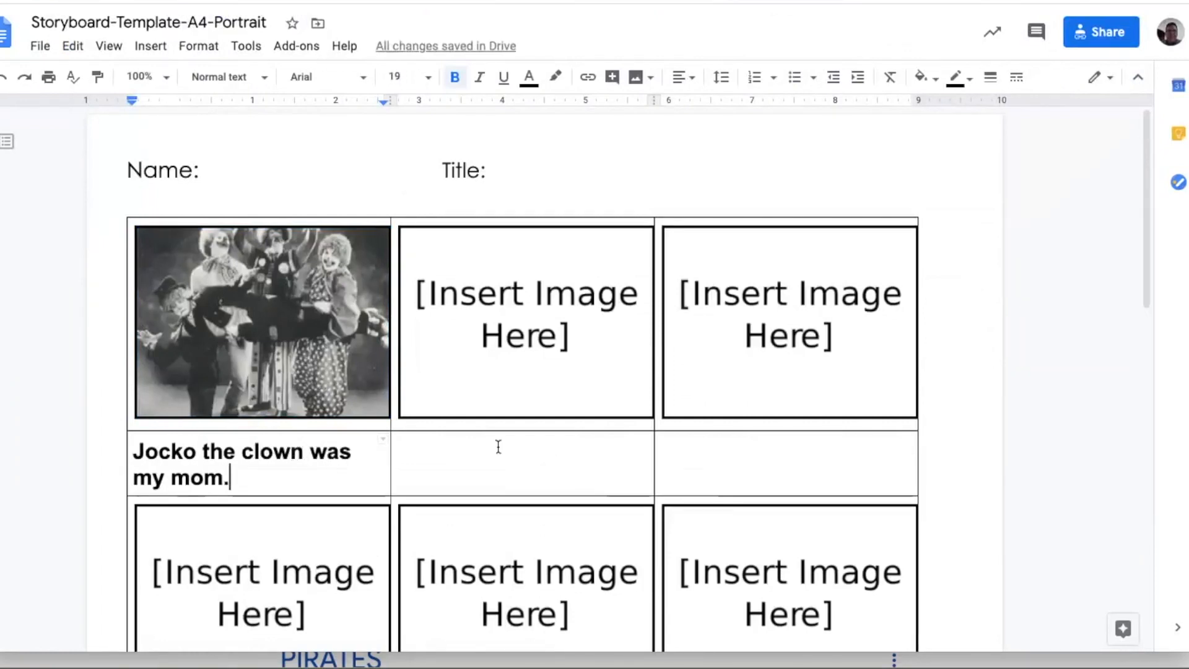
Step: Undo the caption entered below the first storyboard image
{"action": "left_click", "coordinate": [496, 445]}
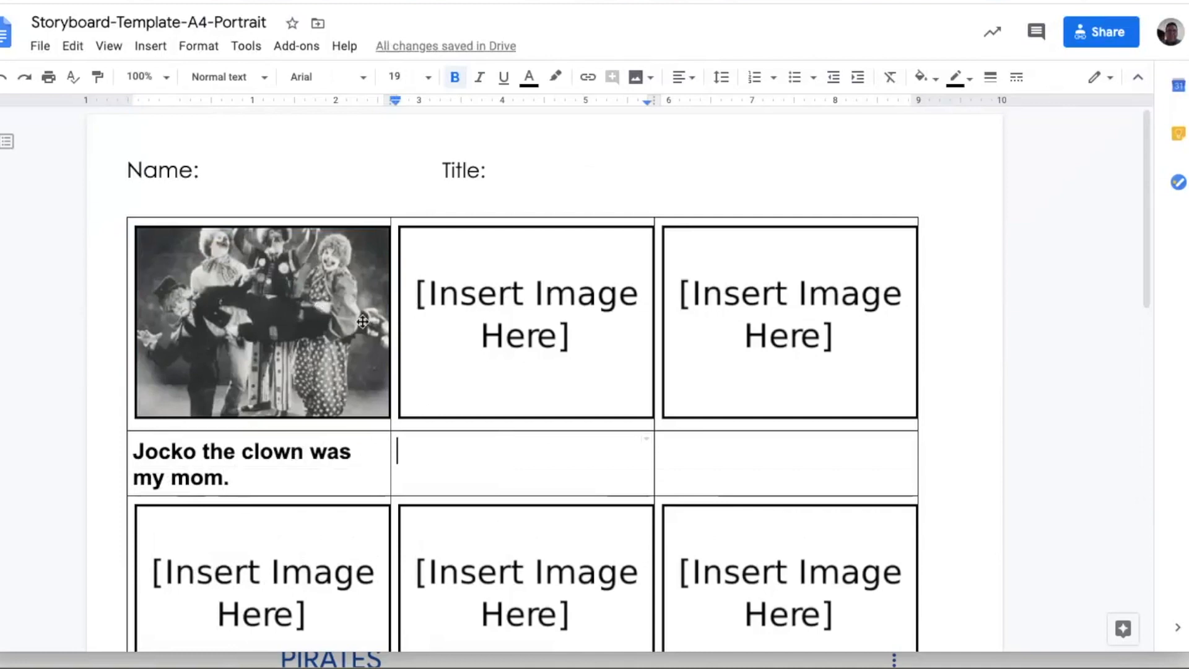
{"action": "key", "text": "ctrl+z"}
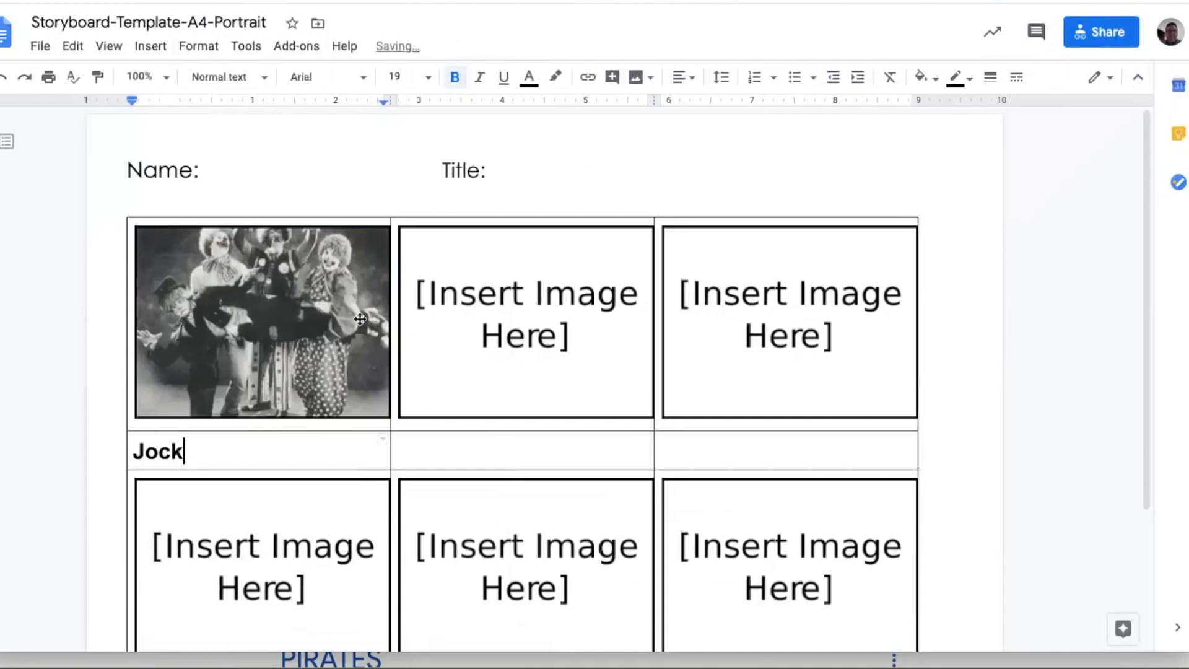
{"action": "key", "text": "ctrl+z"}
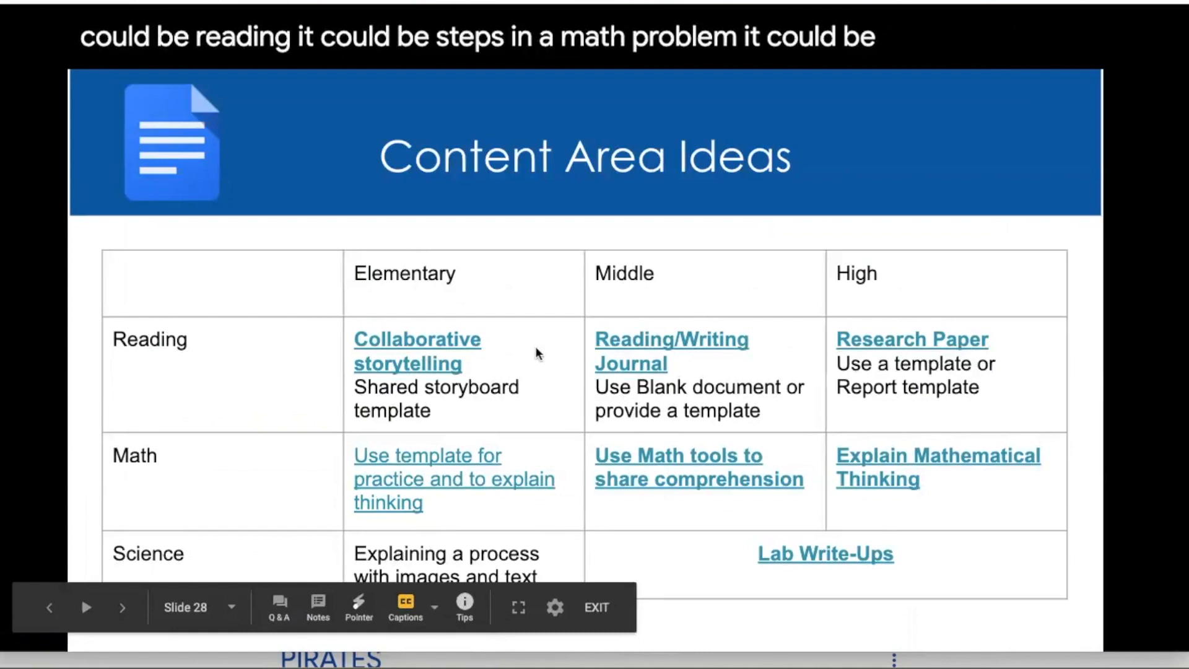
Step: From the Content Area Ideas slide, open the Reading/Writing Journal, Research Paper and Explain Mathematical Thinking links in turn
{"action": "left_click", "coordinate": [653, 345]}
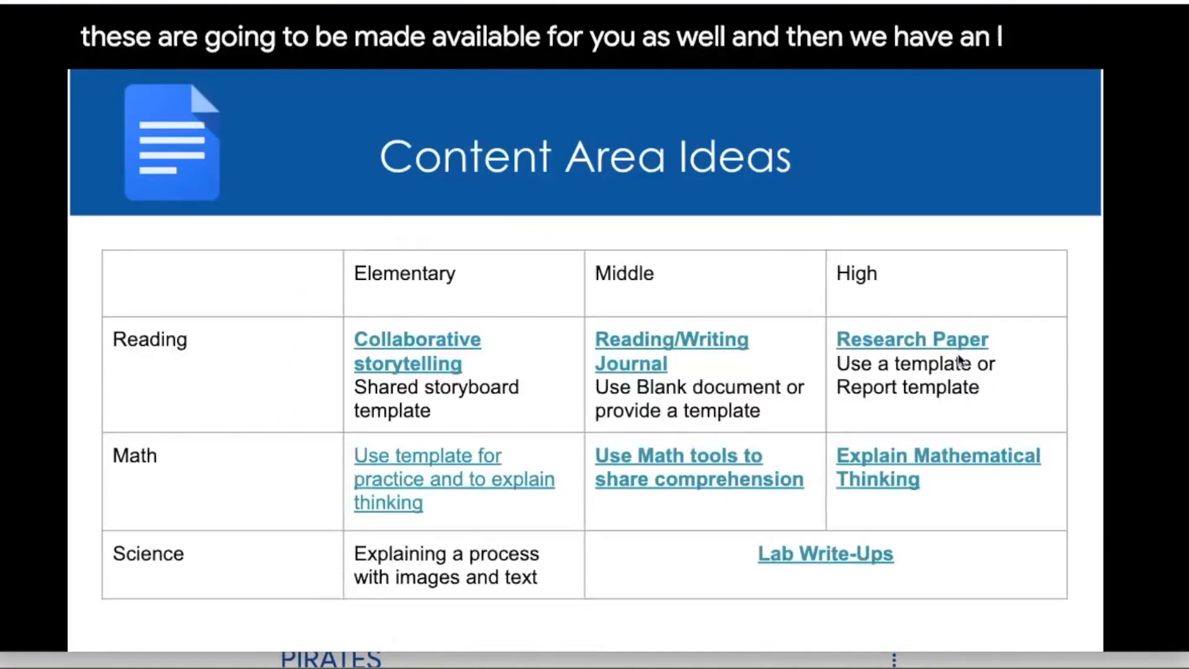
{"action": "left_click", "coordinate": [920, 339]}
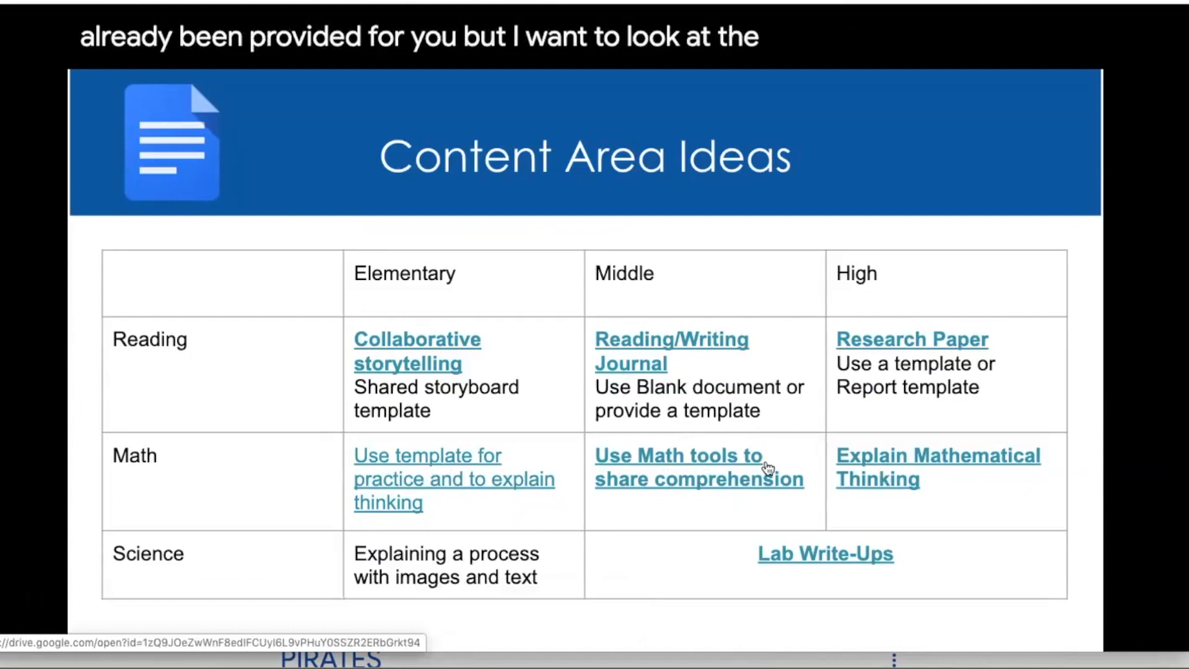
{"action": "left_click", "coordinate": [861, 461]}
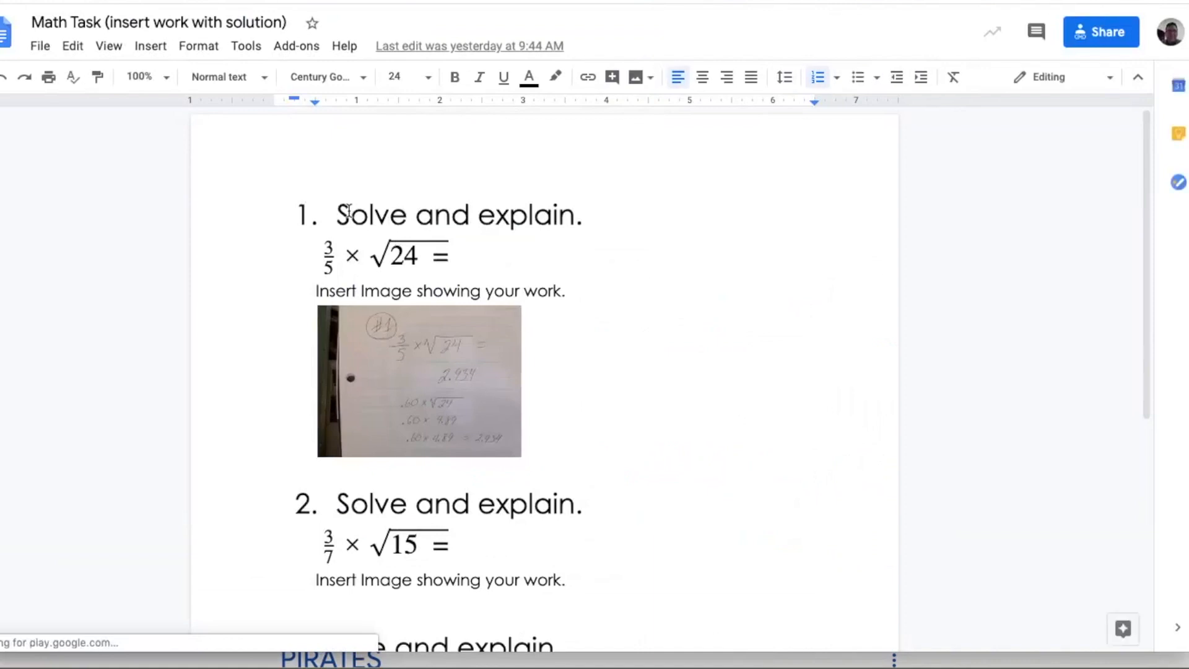
Step: Add five empty numbered lines above the first problem and remove the list number from its "Solve and explain." heading
{"action": "key", "text": "Return"}
{"action": "key", "text": "Return"}
{"action": "key", "text": "Return"}
{"action": "key", "text": "Return"}
{"action": "key", "text": "Return"}
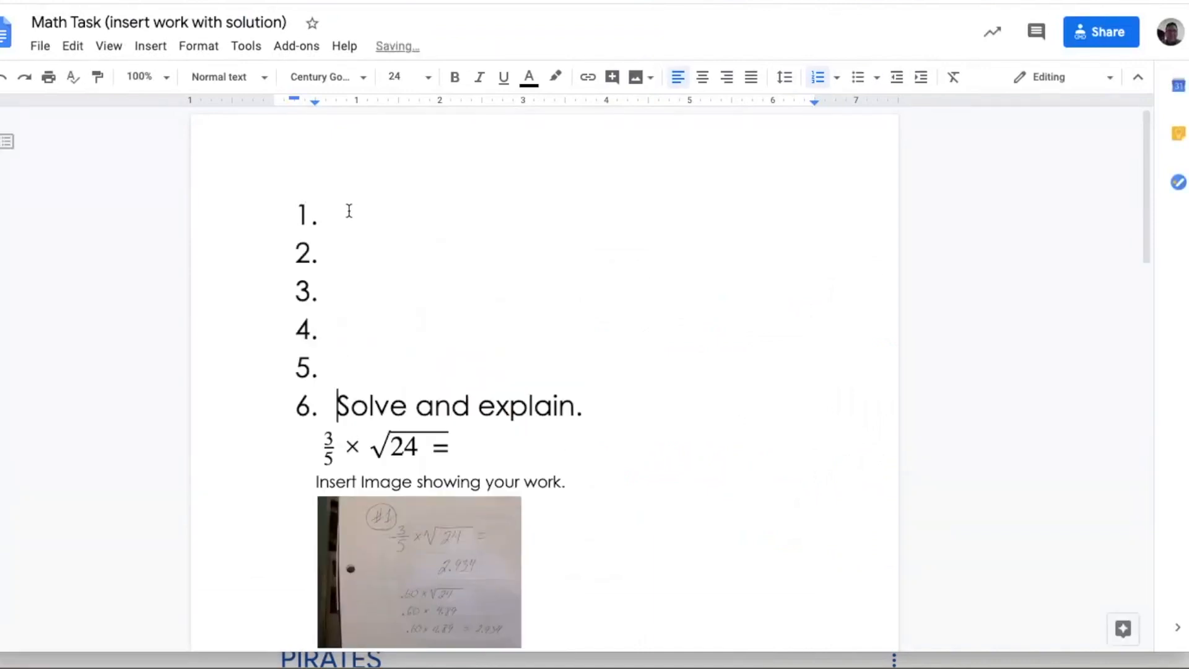
{"action": "key", "text": "BackSpace"}
{"action": "key", "text": "BackSpace"}
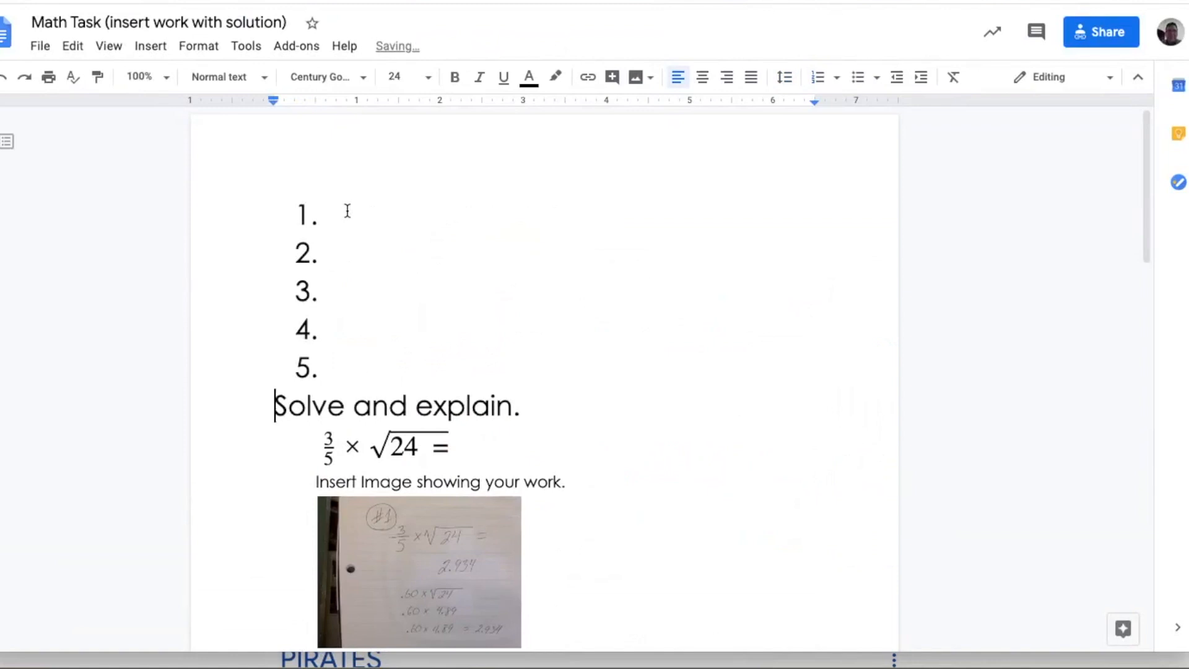
Step: Delete the empty numbered items above the first problem and put blank unnumbered lines in their place
{"action": "left_click", "coordinate": [328, 352]}
{"action": "key", "text": "BackSpace"}
{"action": "key", "text": "BackSpace"}
{"action": "key", "text": "BackSpace"}
{"action": "key", "text": "BackSpace"}
{"action": "key", "text": "BackSpace"}
{"action": "key", "text": "BackSpace"}
{"action": "key", "text": "BackSpace"}
{"action": "key", "text": "BackSpace"}
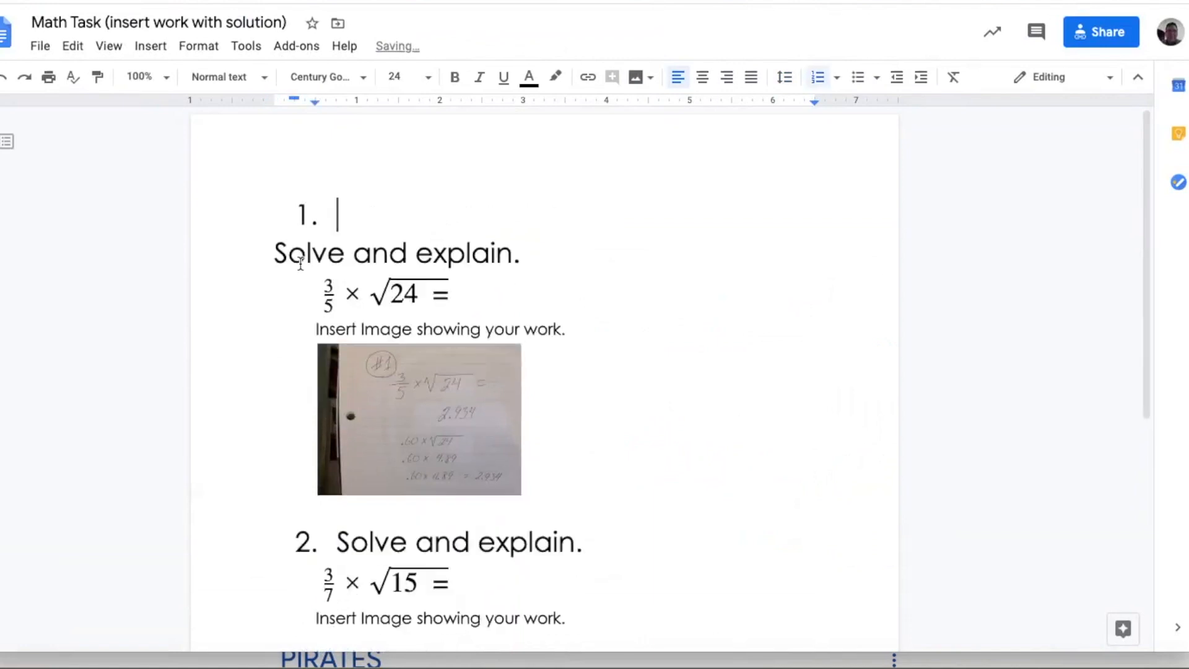
{"action": "key", "text": "BackSpace"}
{"action": "key", "text": "Return"}
{"action": "key", "text": "Return"}
{"action": "key", "text": "Return"}
{"action": "key", "text": "Up"}
{"action": "key", "text": "Up"}
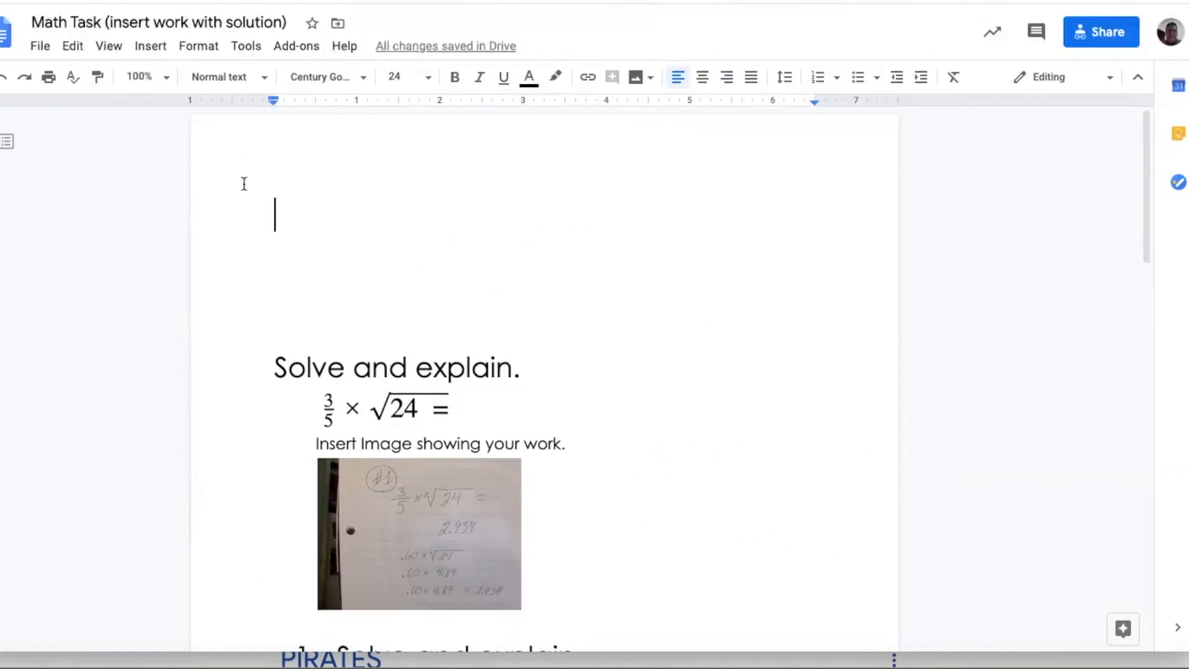
Step: Start a numbered item 1 at the beginning of the document and insert the equation "24 ÷ 6 =" in it
{"action": "type", "text": "1."}
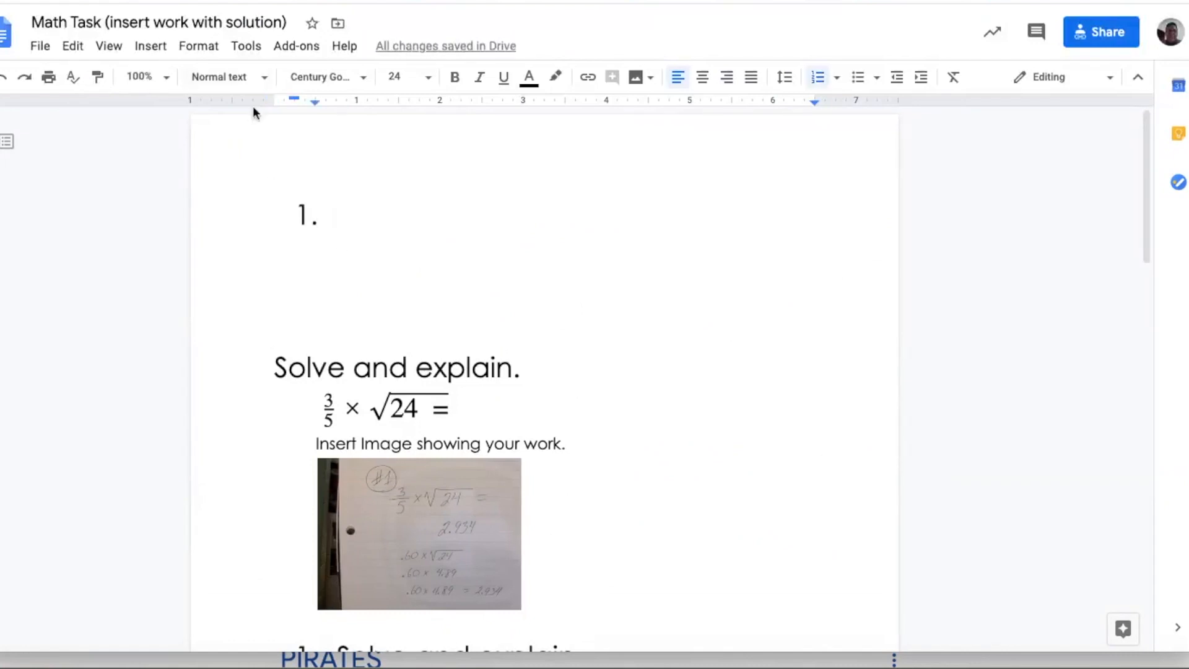
{"action": "left_click", "coordinate": [148, 47]}
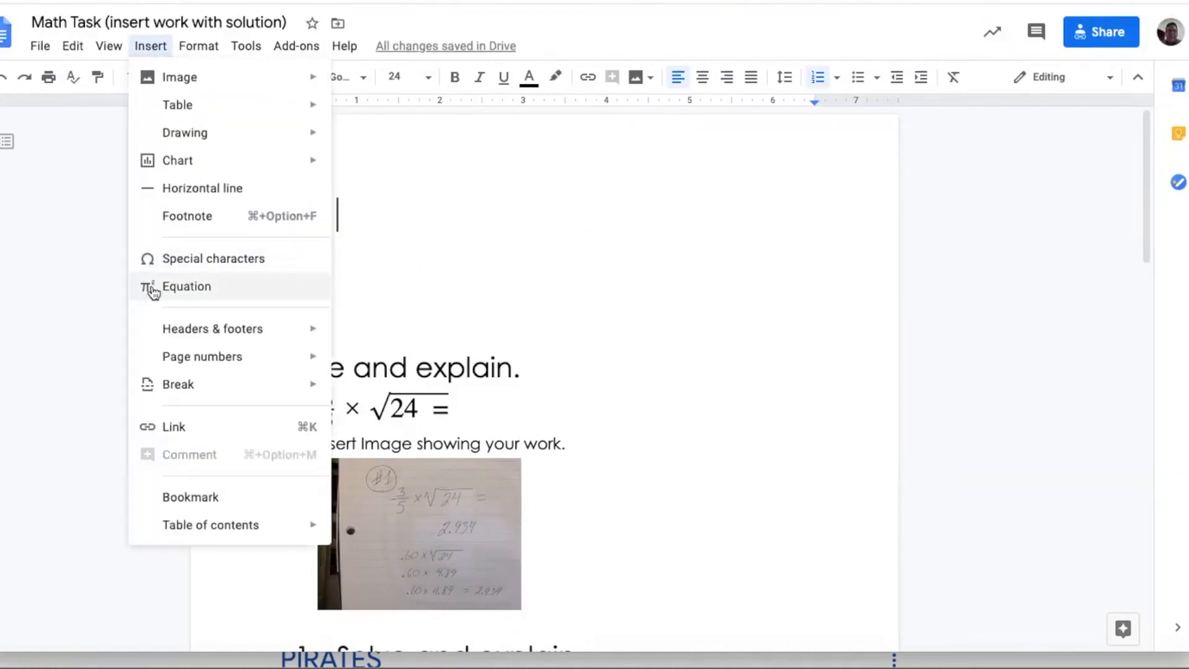
{"action": "left_click", "coordinate": [187, 287]}
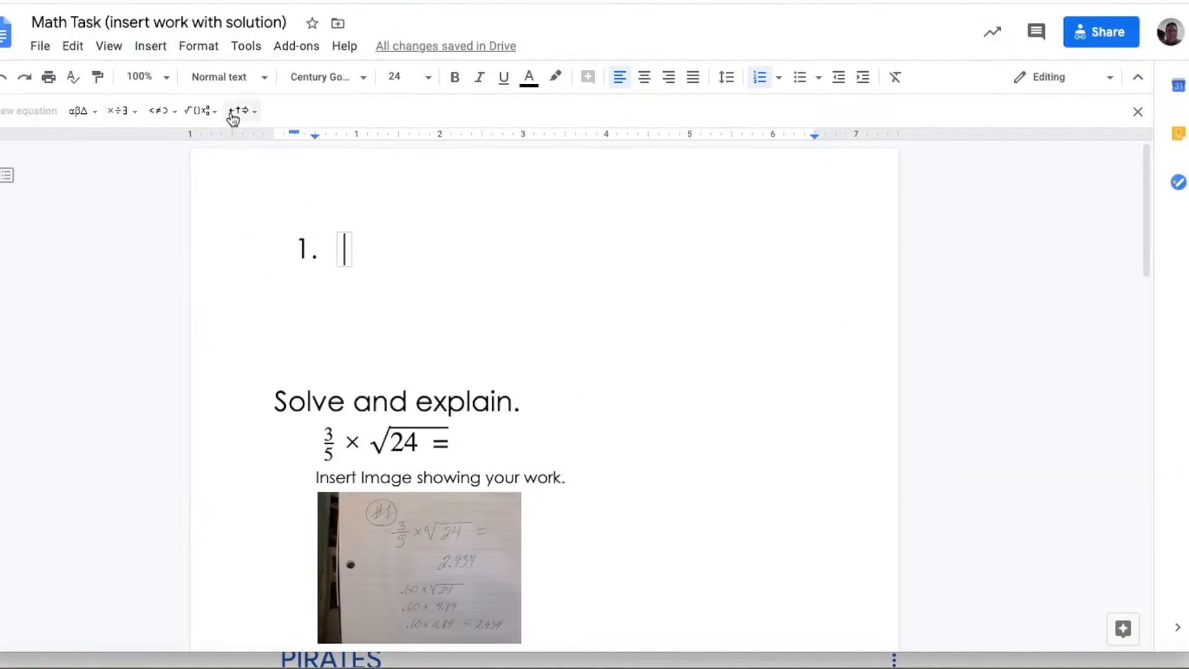
{"action": "left_click", "coordinate": [128, 112]}
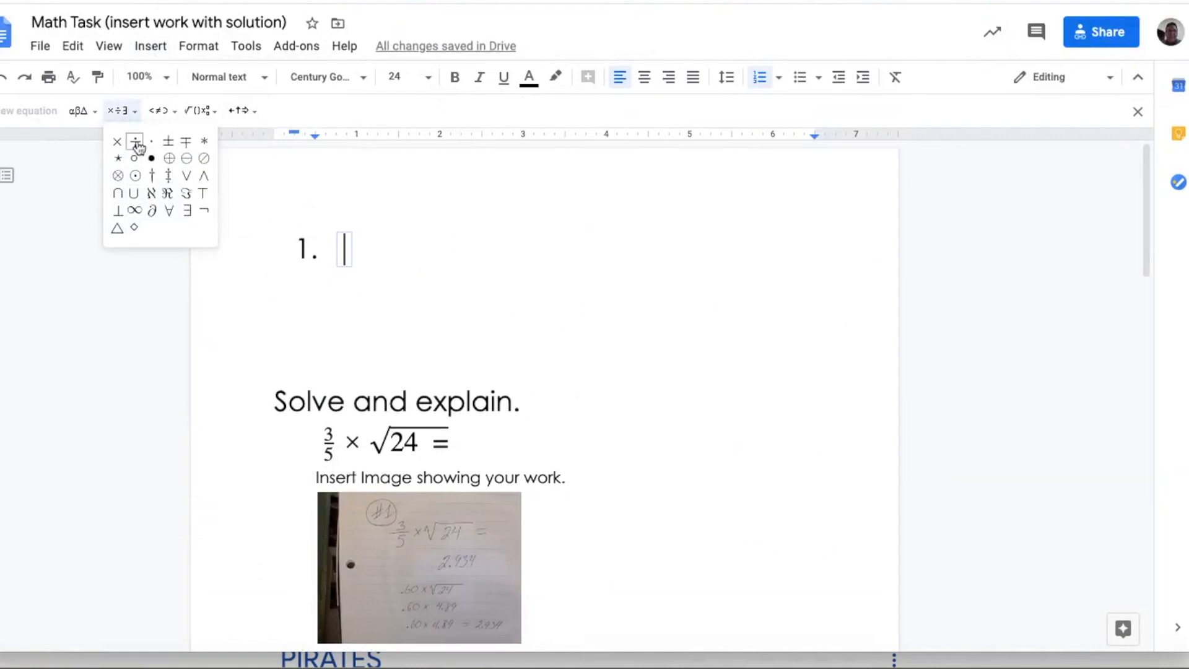
{"action": "left_click", "coordinate": [342, 253]}
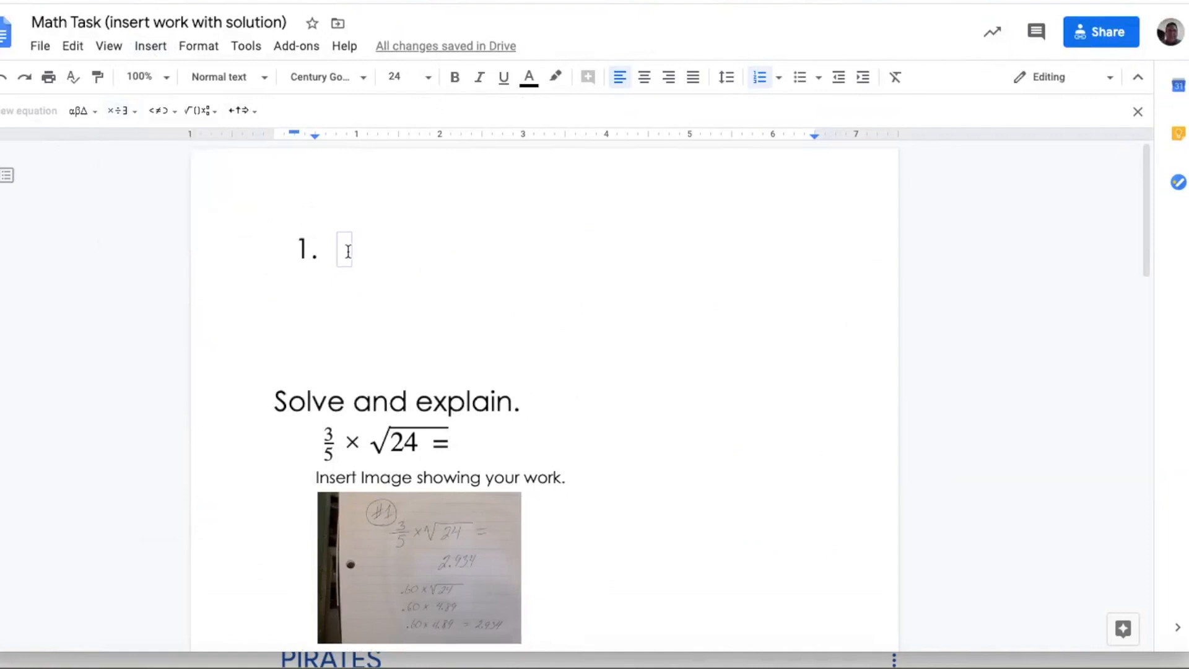
{"action": "type", "text": "24"}
{"action": "left_click", "coordinate": [119, 110]}
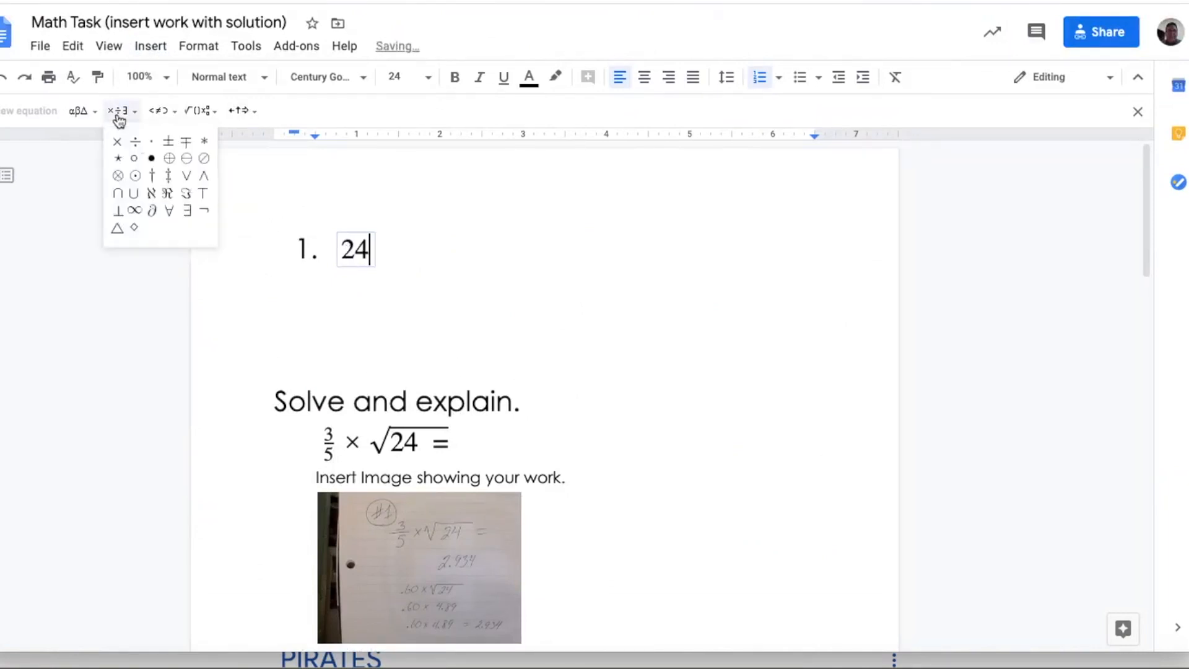
{"action": "left_click", "coordinate": [135, 141]}
{"action": "type", "text": "6 ="}
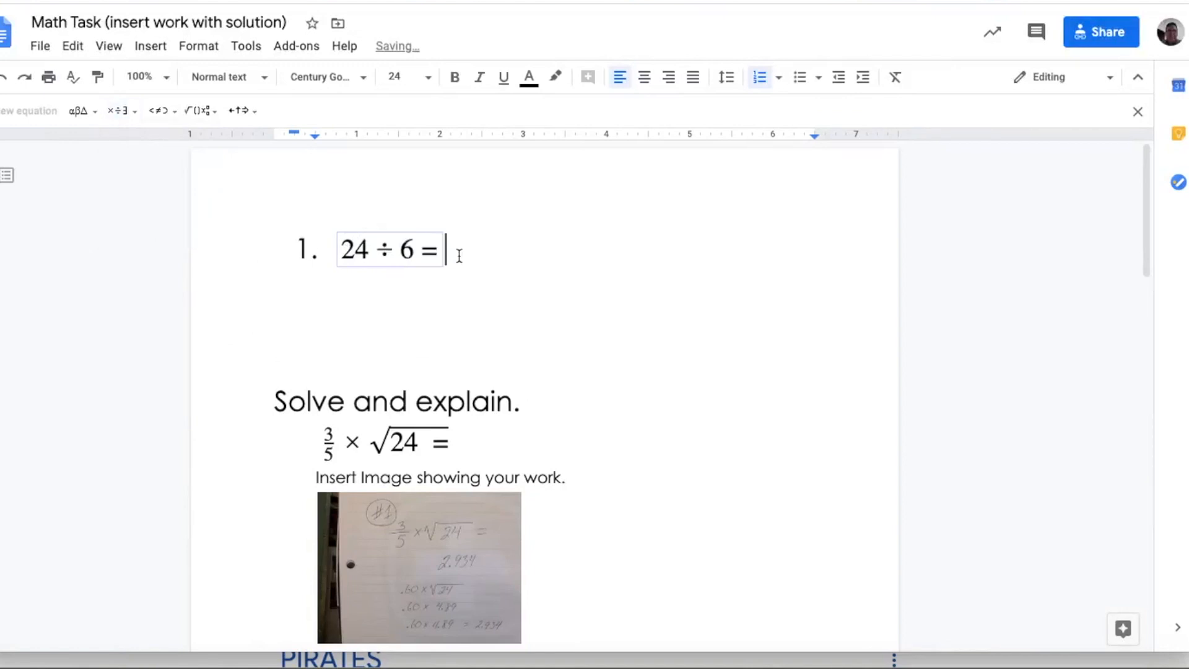
Step: Start item "2." below with an empty equation and look through the available math operations and arrow symbols
{"action": "left_click", "coordinate": [502, 314]}
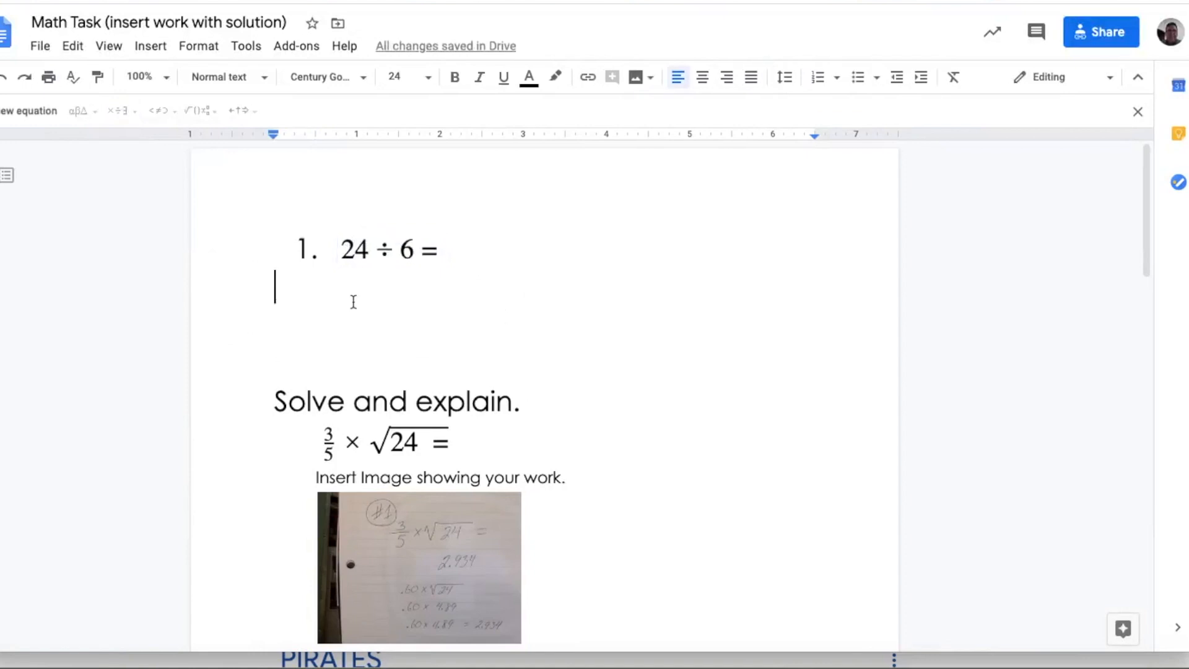
{"action": "type", "text": "2."}
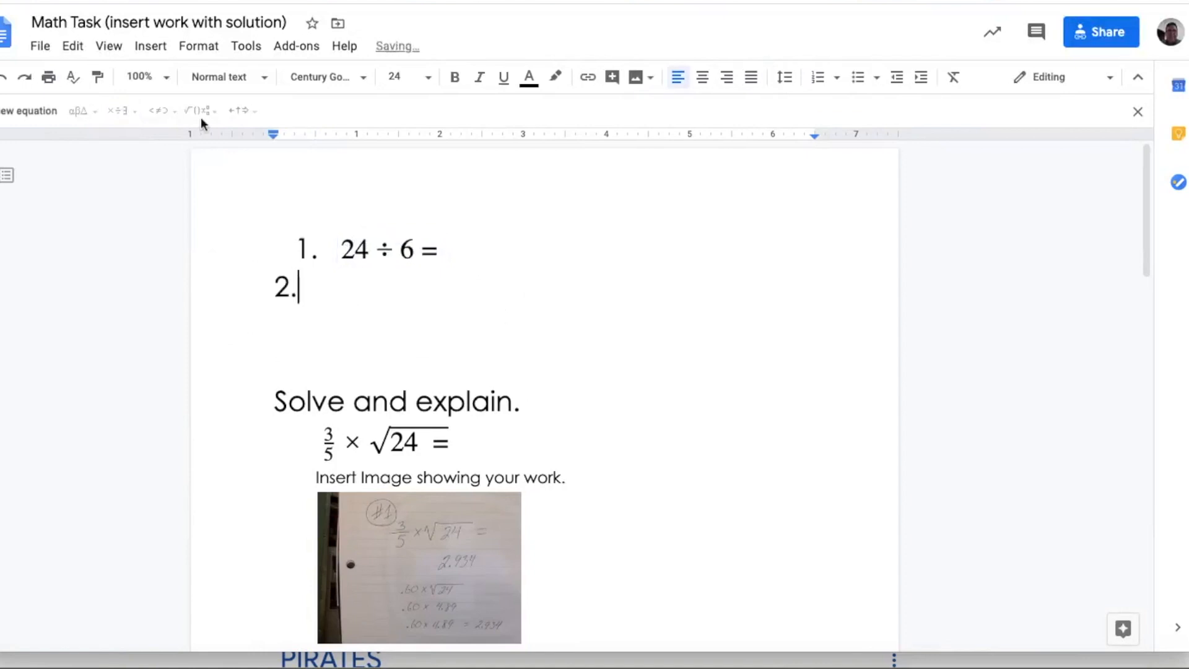
{"action": "left_click", "coordinate": [141, 50]}
{"action": "left_click", "coordinate": [219, 284]}
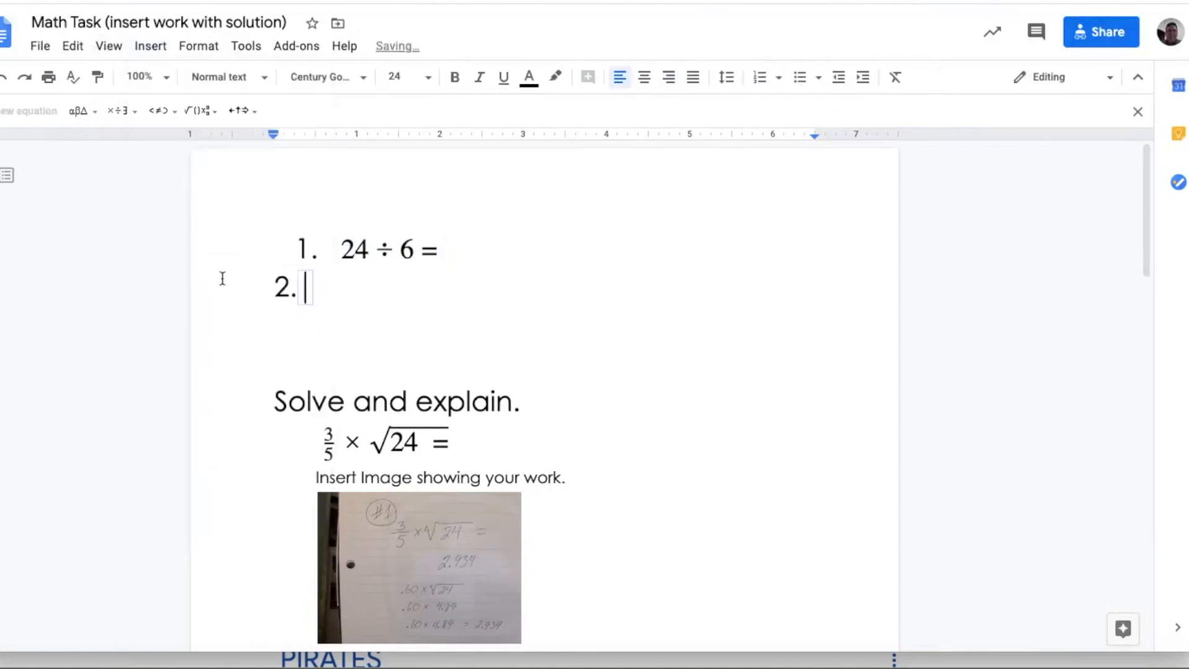
{"action": "left_click", "coordinate": [205, 114]}
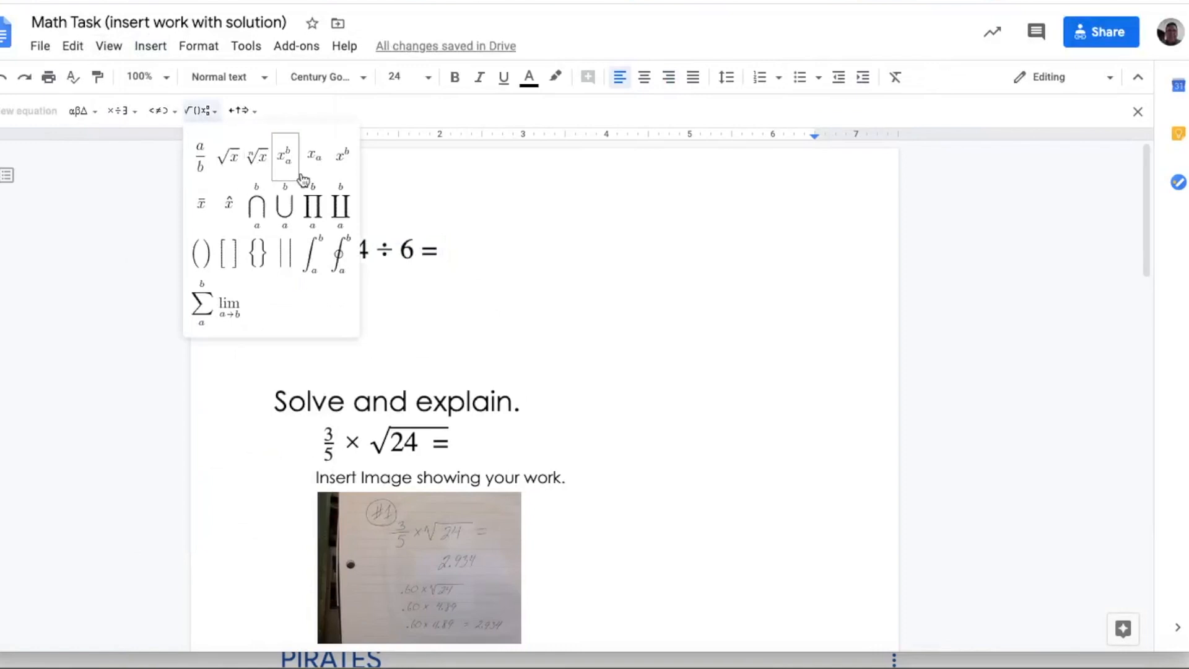
{"action": "left_click", "coordinate": [241, 114]}
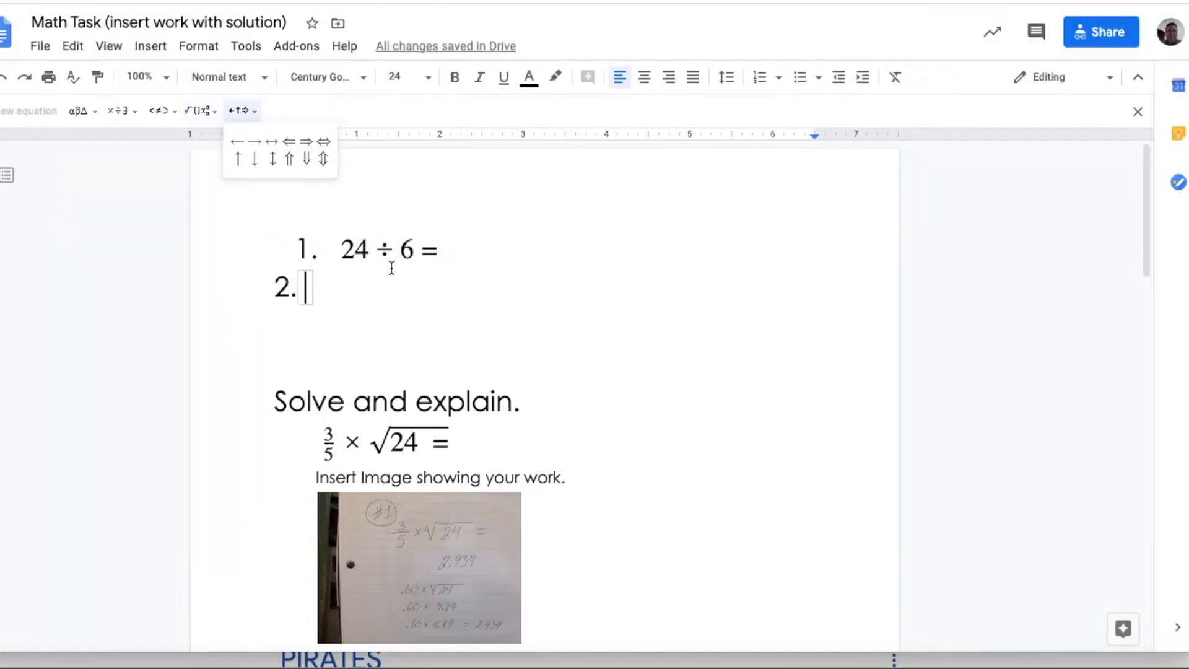
Step: Insert a camera photo of the handwritten work on a new line below the 3/7 × √15 problem's "Insert Image showing your work."
{"action": "left_click_drag", "start_coordinate": [1141, 188], "coordinate": [1138, 244]}
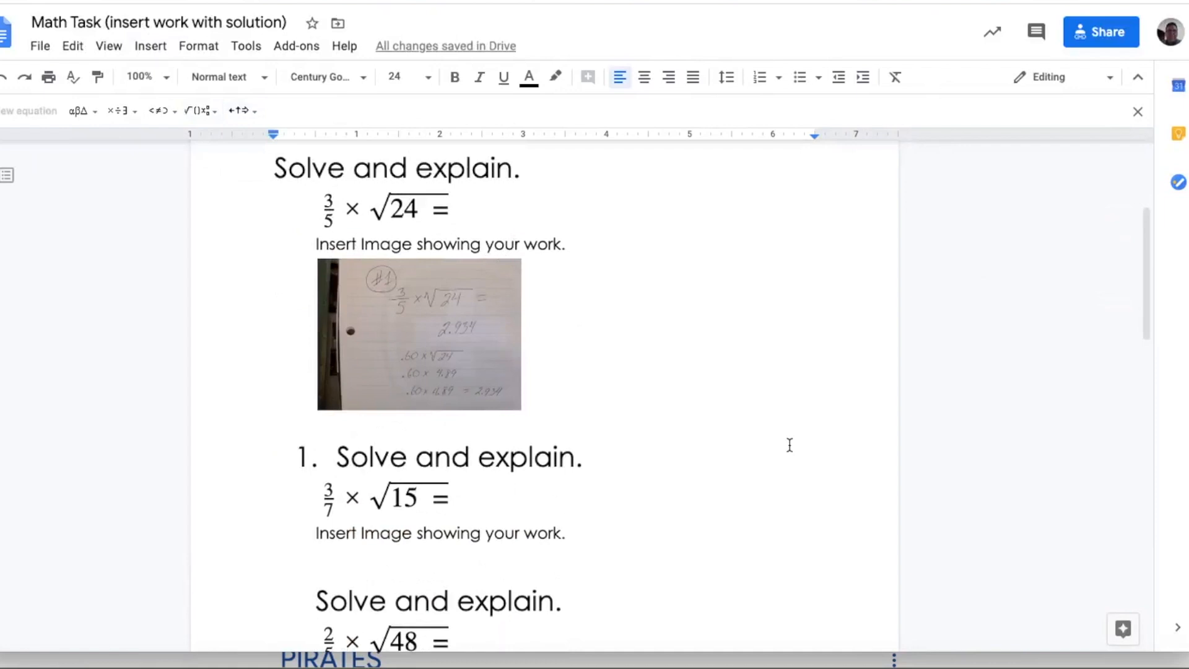
{"action": "left_click_drag", "start_coordinate": [1145, 277], "coordinate": [1143, 295]}
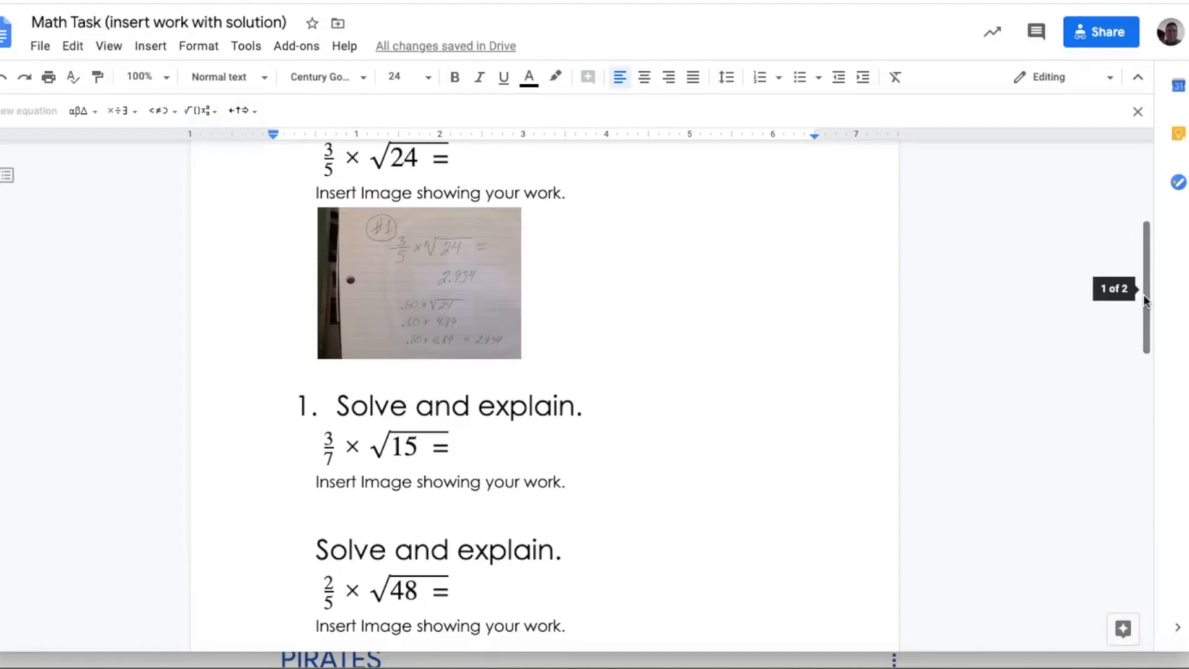
{"action": "double_click", "coordinate": [580, 486]}
{"action": "key", "text": "Return"}
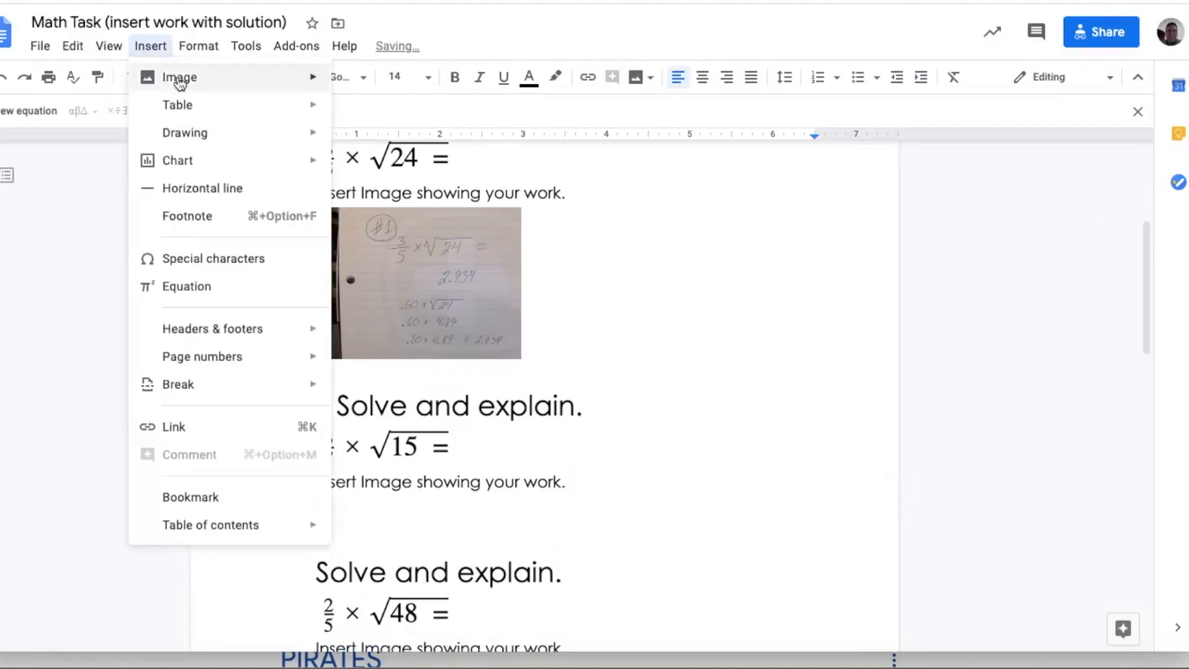
{"action": "mouse_move", "coordinate": [295, 80]}
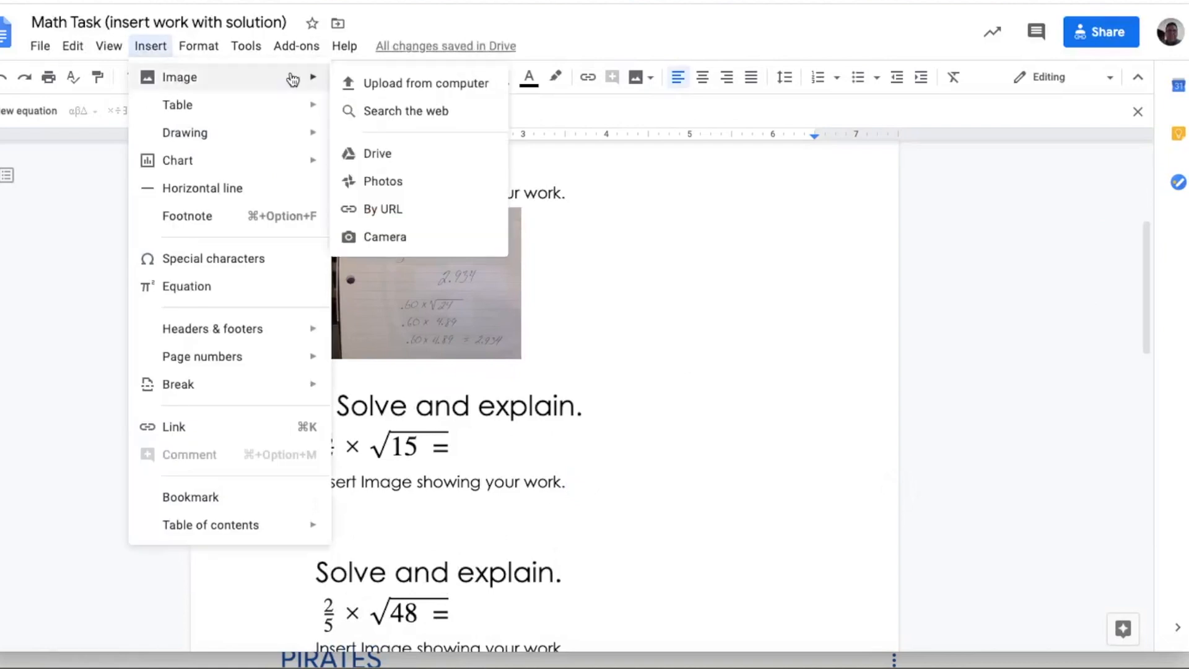
{"action": "left_click", "coordinate": [408, 238]}
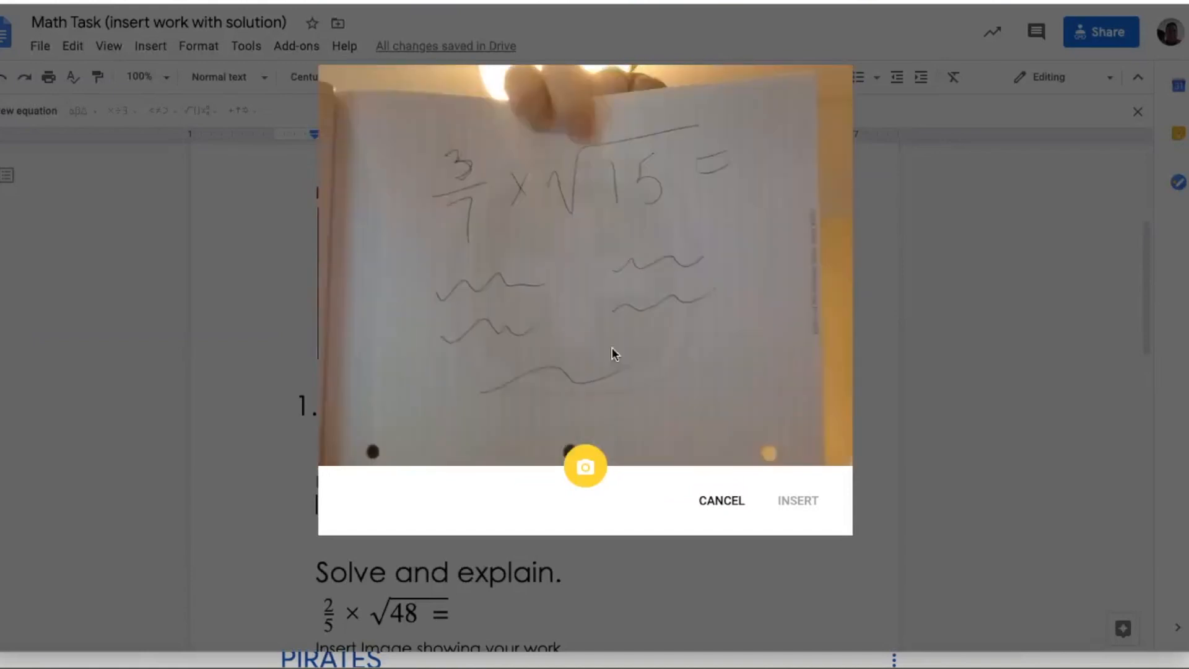
{"action": "left_click", "coordinate": [585, 472]}
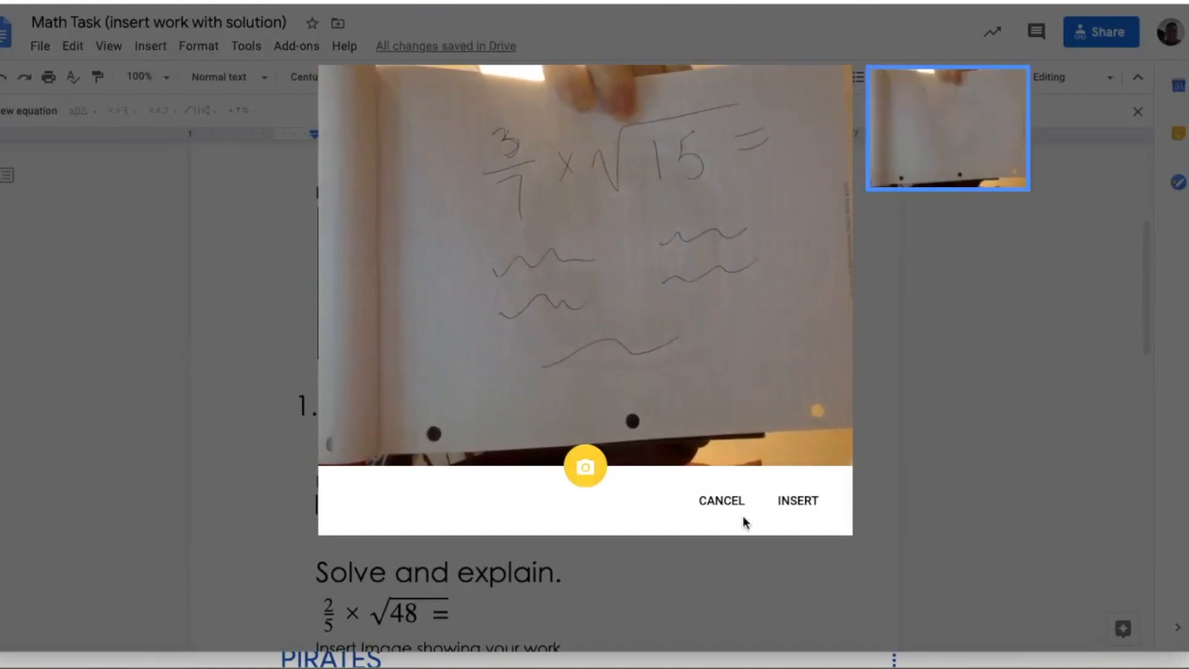
{"action": "left_click", "coordinate": [794, 501]}
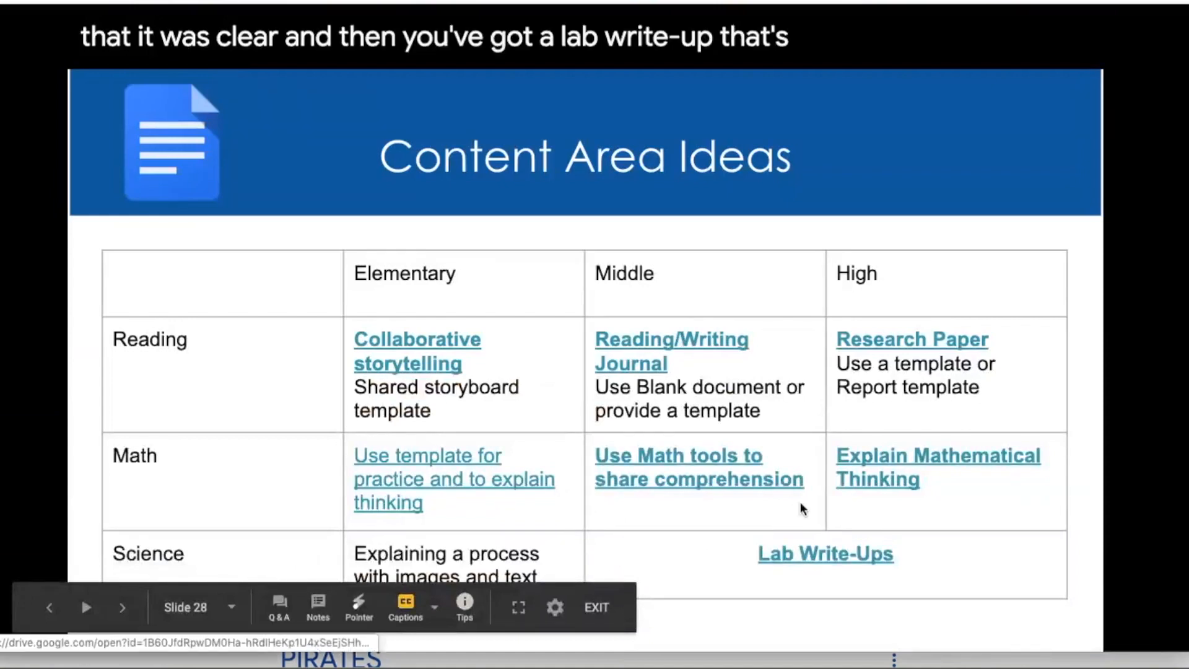
Step: From the slide's Math row, open the elementary practice template and view its homework problems
{"action": "left_click", "coordinate": [435, 454]}
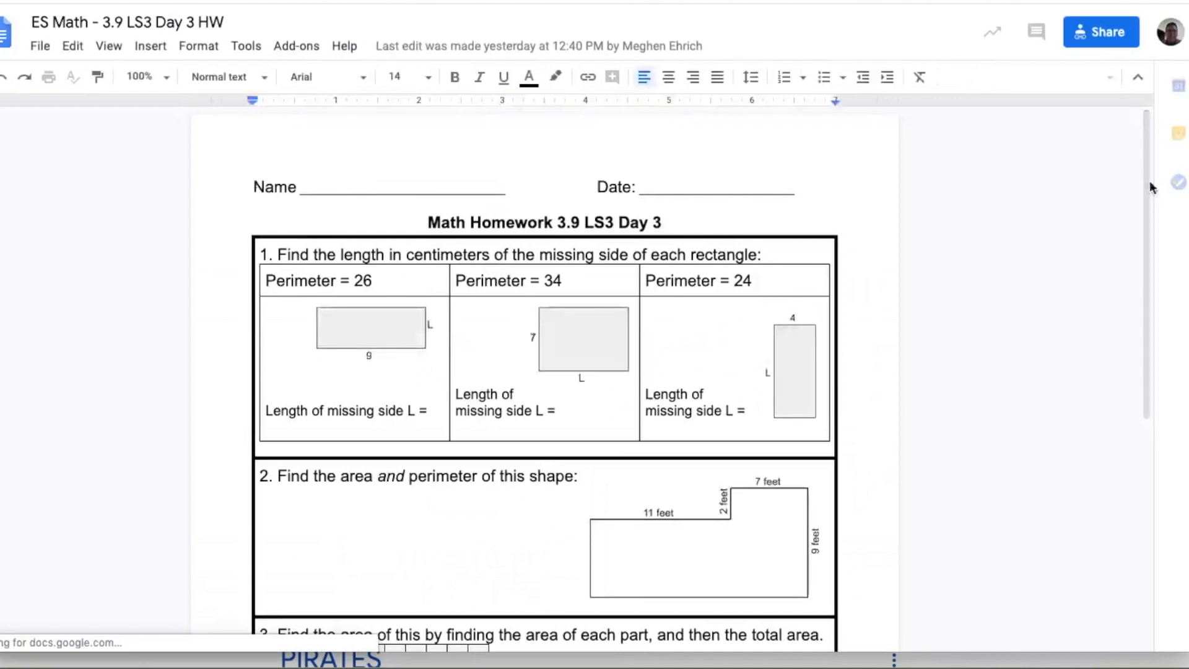
{"action": "left_click_drag", "start_coordinate": [1141, 213], "coordinate": [1139, 219]}
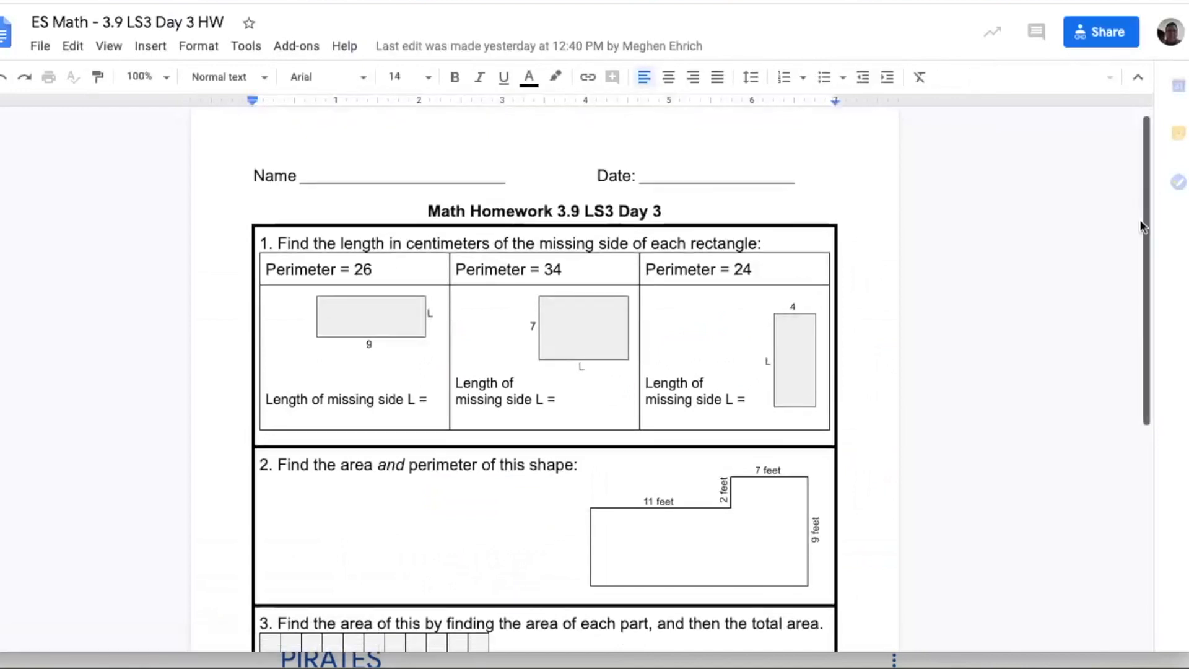